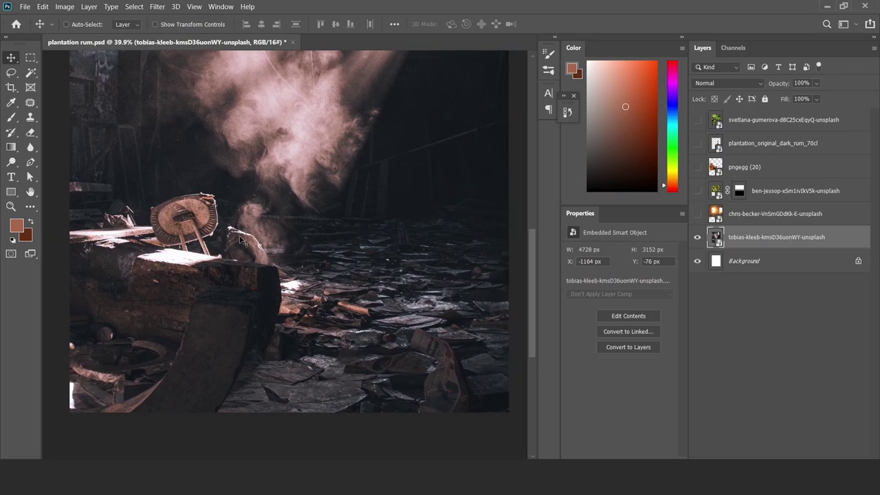
Zoom in on the chair and pen-trace its left and top edges
key(Tab)
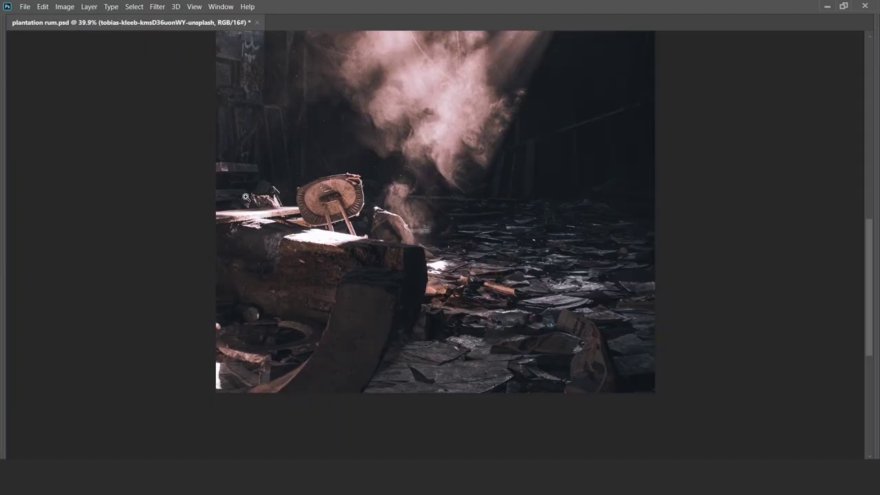
drag(246, 197, 221, 217)
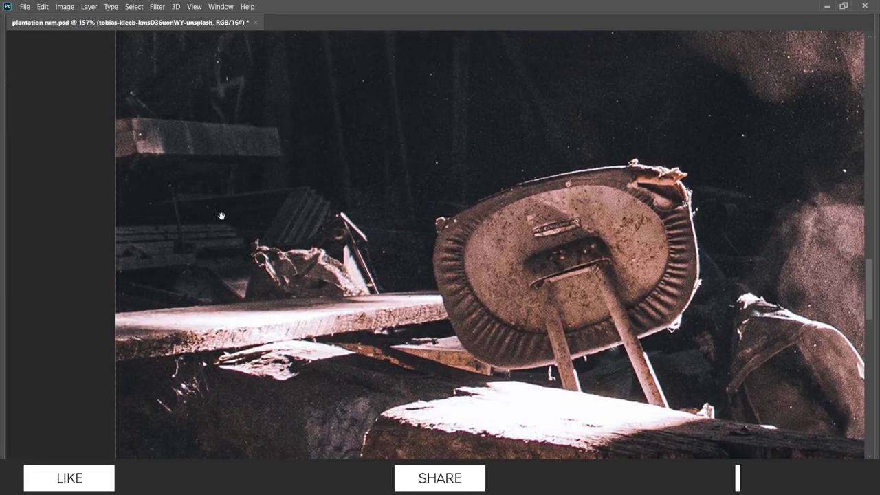
mouse_move(159, 302)
mouse_down()
mouse_move(144, 286)
mouse_move(108, 327)
mouse_up()
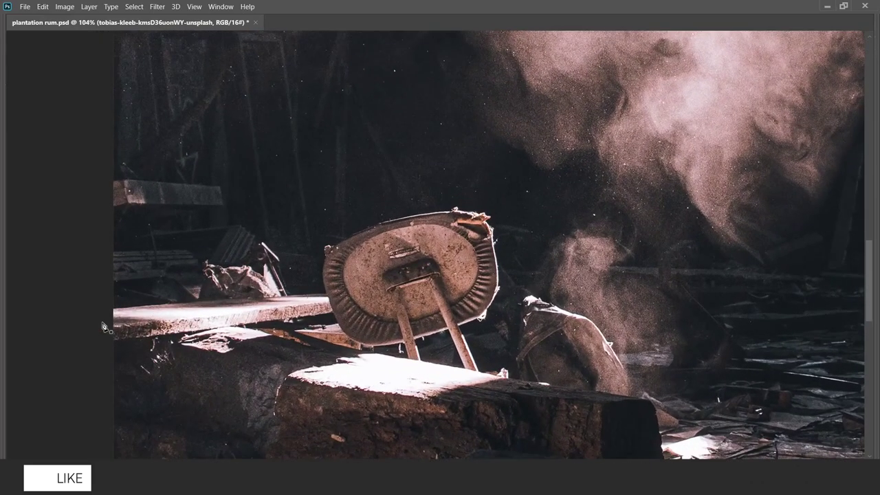
scroll(154, 307, up, 3)
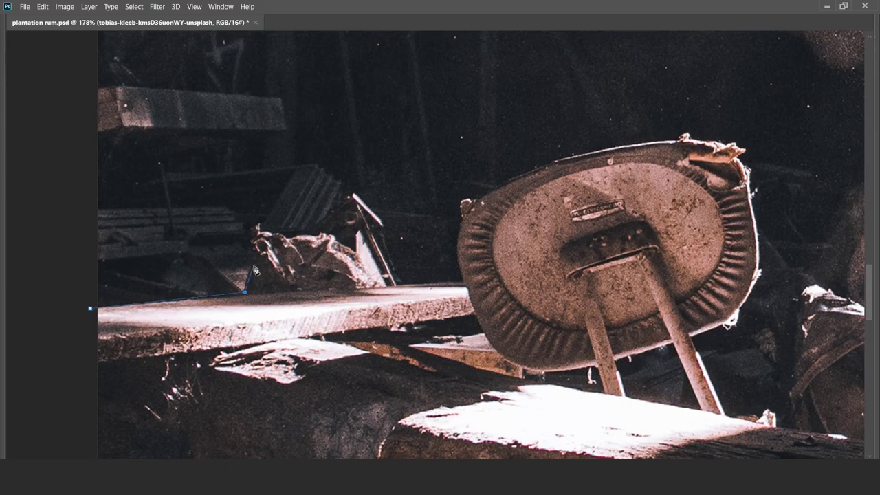
click(384, 228)
click(397, 283)
drag(398, 283, 322, 260)
click(385, 257)
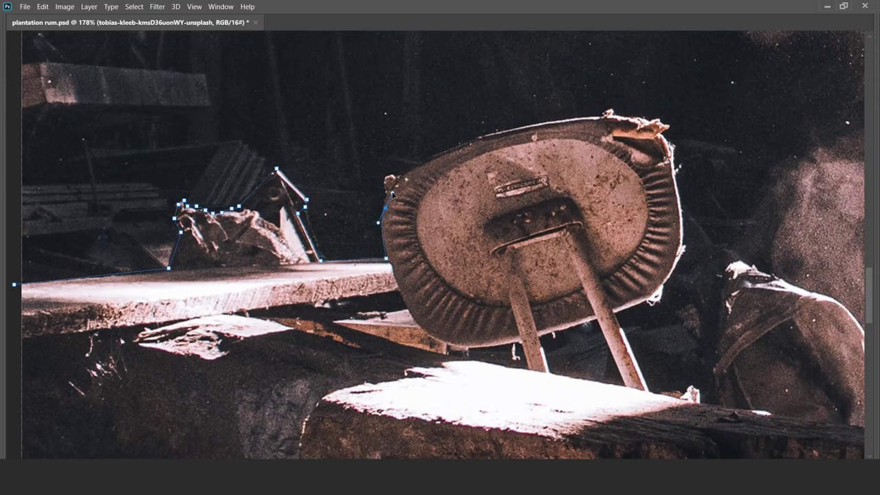
click(387, 177)
click(481, 162)
drag(482, 165, 365, 161)
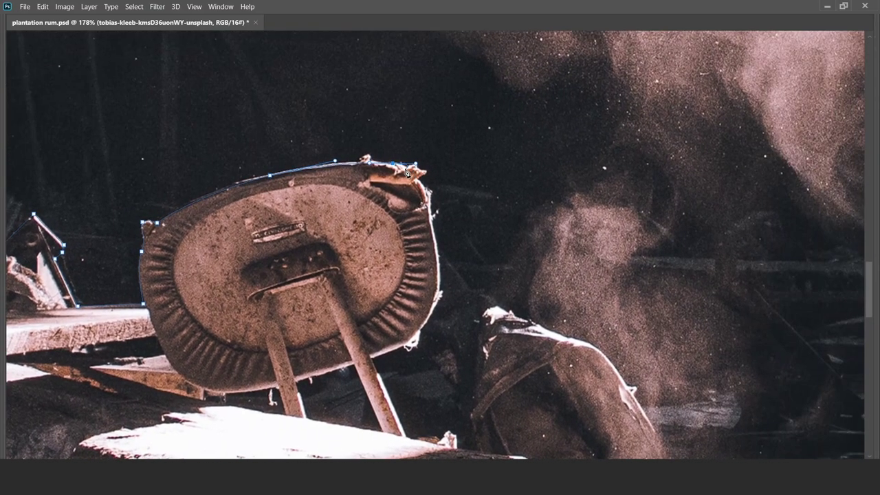
click(416, 168)
drag(425, 214, 390, 182)
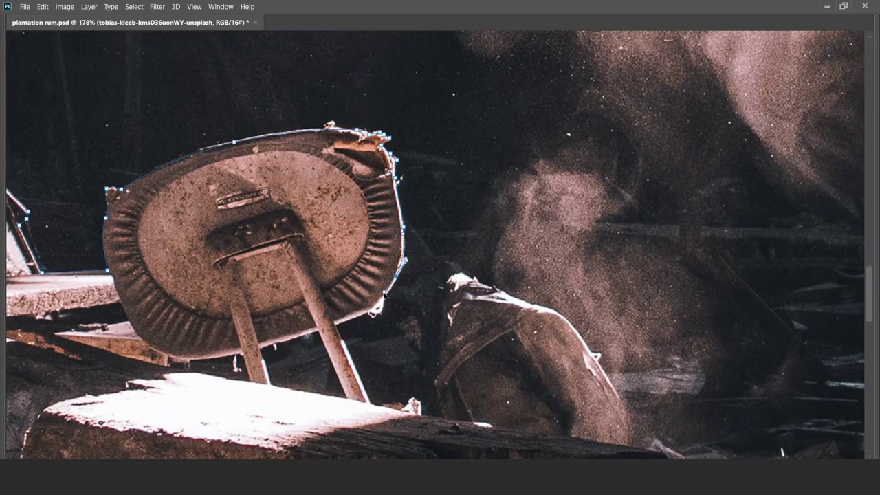
Continue the pen path around the rock's edges down to its base
scroll(322, 270, down, 5)
scroll(274, 284, up, 5)
click(367, 229)
click(398, 245)
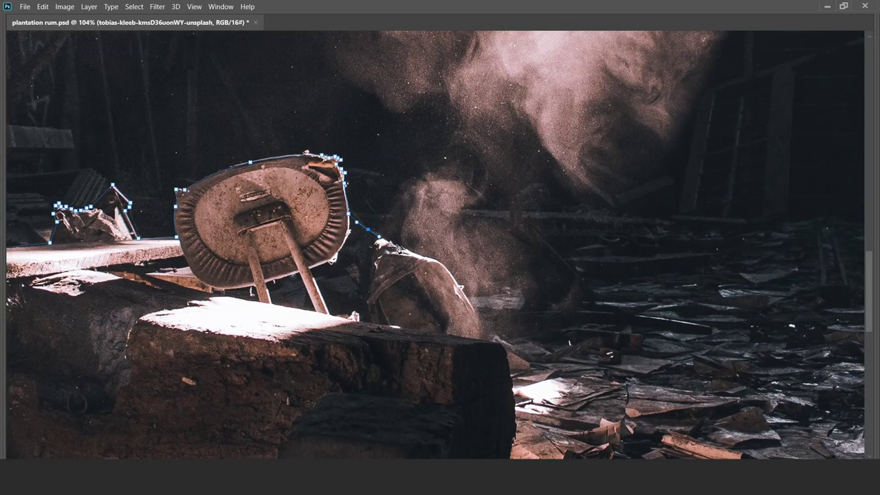
click(426, 259)
click(467, 301)
click(481, 323)
drag(472, 337, 383, 247)
click(425, 282)
drag(412, 309, 406, 241)
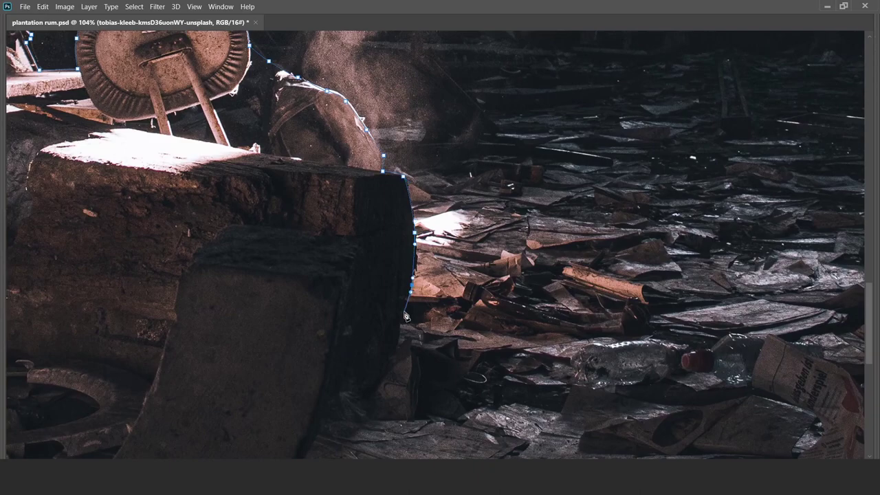
click(406, 330)
scroll(406, 330, down, 5)
scroll(438, 237, up, 3)
Close the path along the floor, turn it into a selection, and add Layer 1
click(795, 251)
scroll(796, 251, down, 3)
click(290, 456)
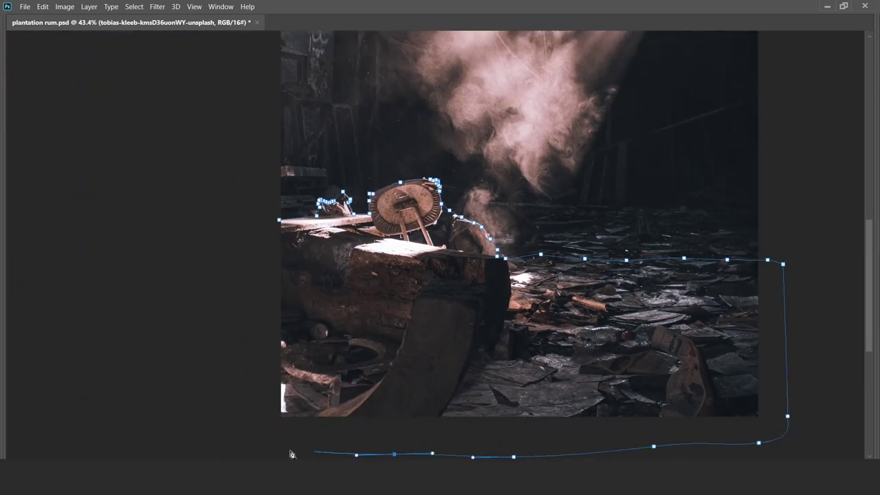
key(ctrl+Return)
key(Tab)
scroll(309, 220, down, 2)
key(ctrl+j)
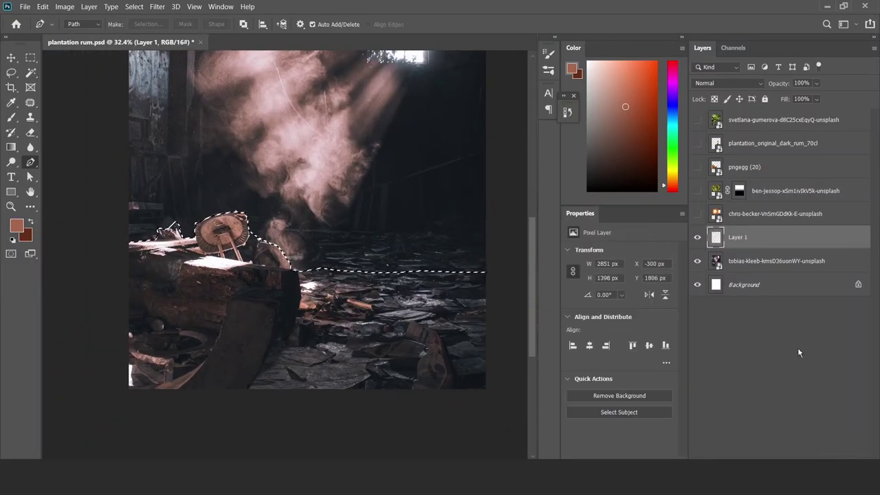
Mask Layer 1 from the selection, show pngegg (20) above it, and group Layer 1
key(v)
click(774, 455)
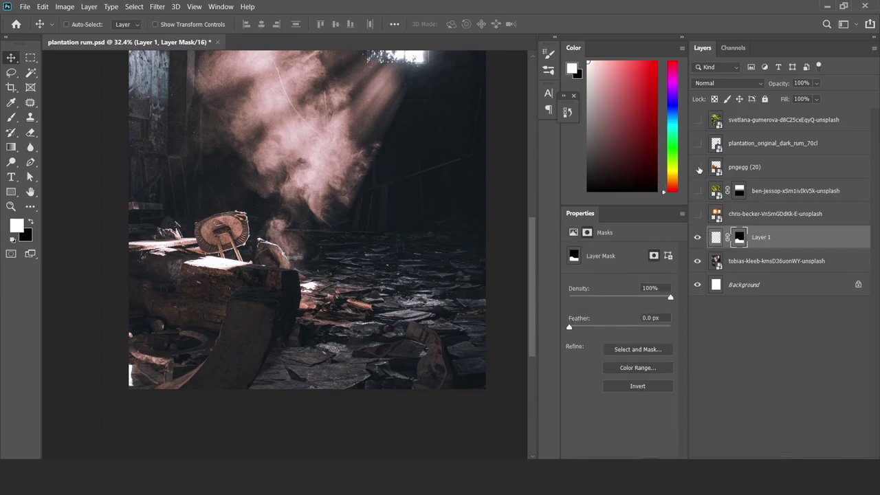
click(698, 167)
drag(719, 168, 765, 228)
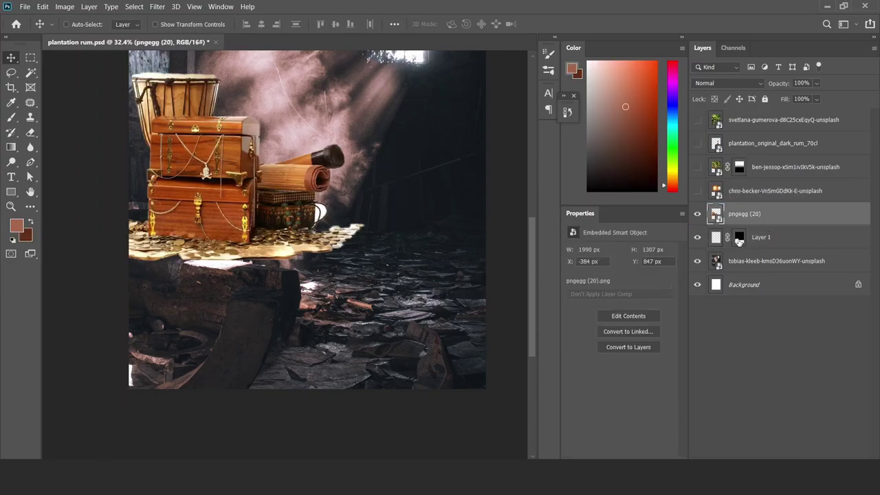
click(759, 238)
key(ctrl+g)
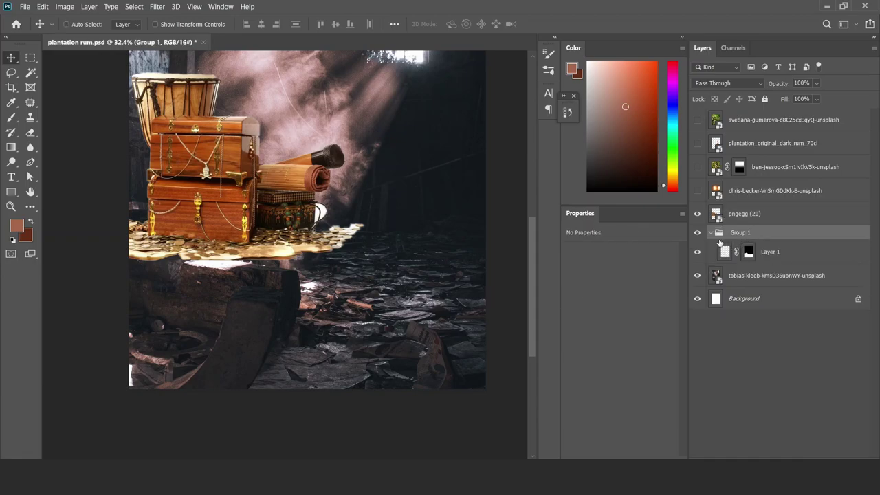
Move the mask onto Group 1, put pngegg (20) inside, invert the mask, and reposition the props
mouse_move(745, 251)
mouse_down()
mouse_move(760, 237)
mouse_move(758, 246)
mouse_up()
drag(408, 247, 415, 289)
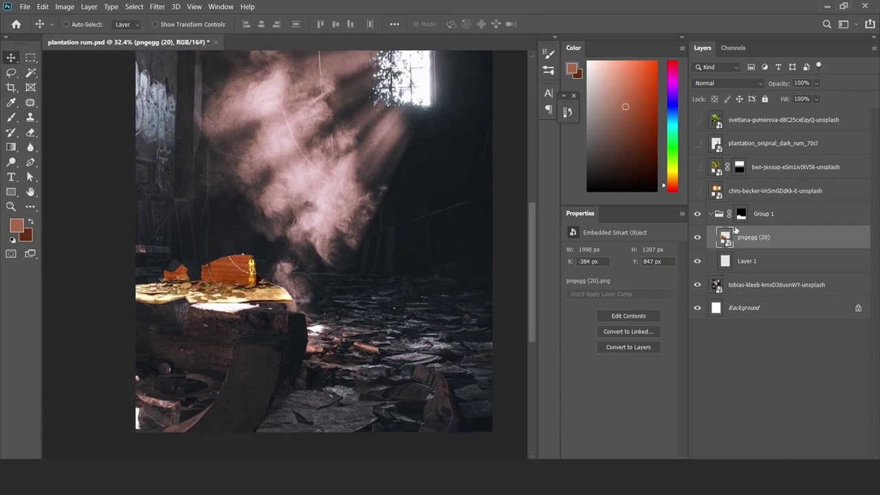
click(741, 214)
key(ctrl+i)
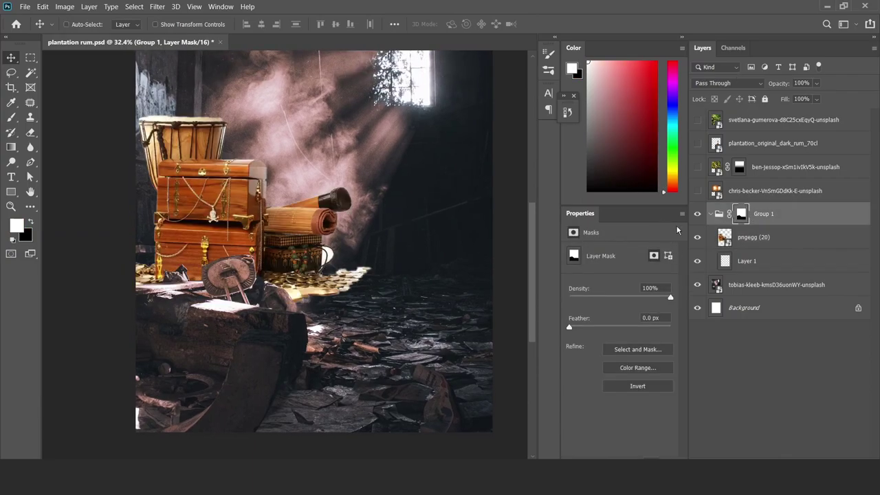
click(720, 218)
click(753, 237)
mouse_move(345, 254)
mouse_down()
mouse_move(325, 276)
mouse_move(338, 282)
mouse_up()
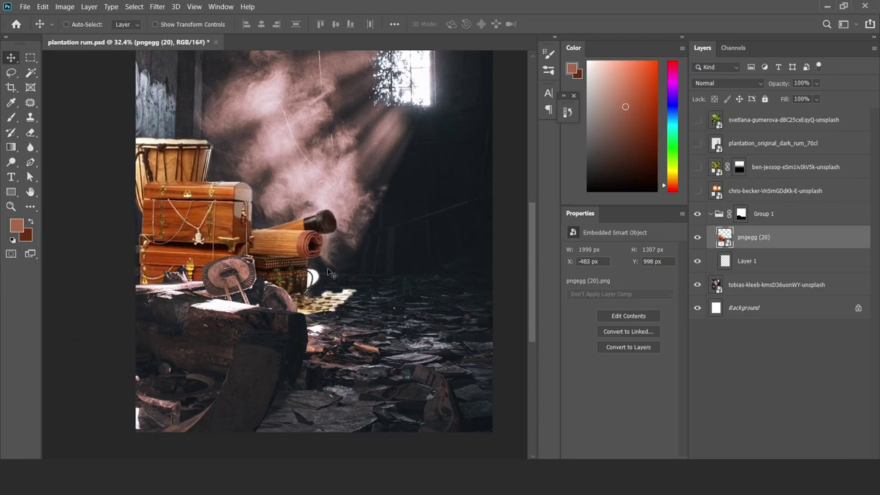
Scale the pngegg (20) chests and drum to about 50% and seat them on the rock
key(ctrl+t)
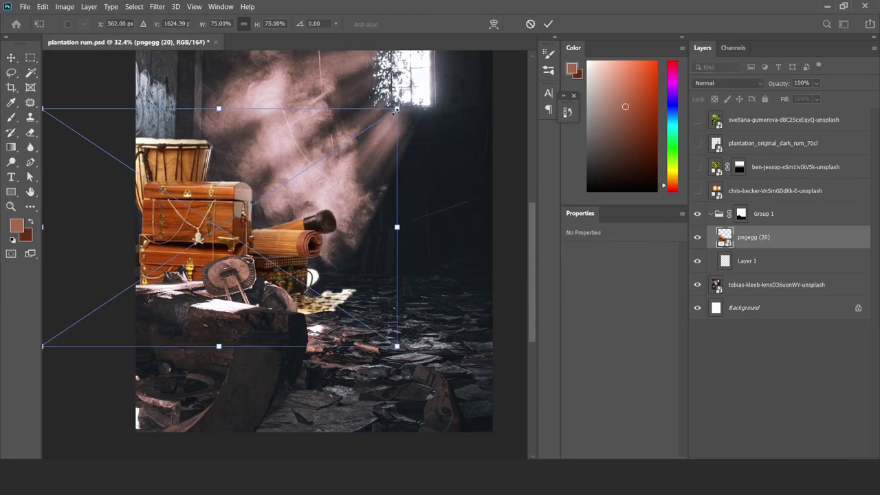
drag(399, 108, 349, 141)
drag(266, 206, 279, 208)
mouse_move(359, 144)
mouse_down()
mouse_move(299, 183)
mouse_move(287, 206)
mouse_move(294, 211)
mouse_up()
drag(314, 176, 307, 201)
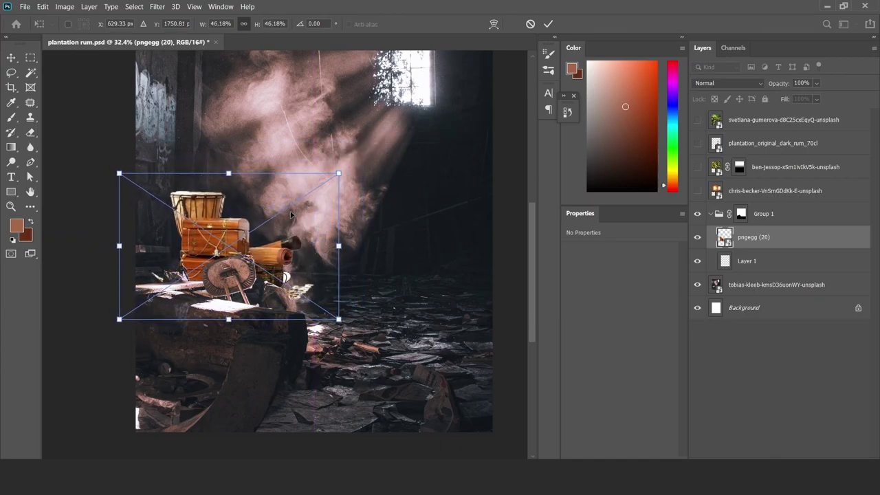
drag(338, 173, 349, 167)
drag(309, 215, 303, 211)
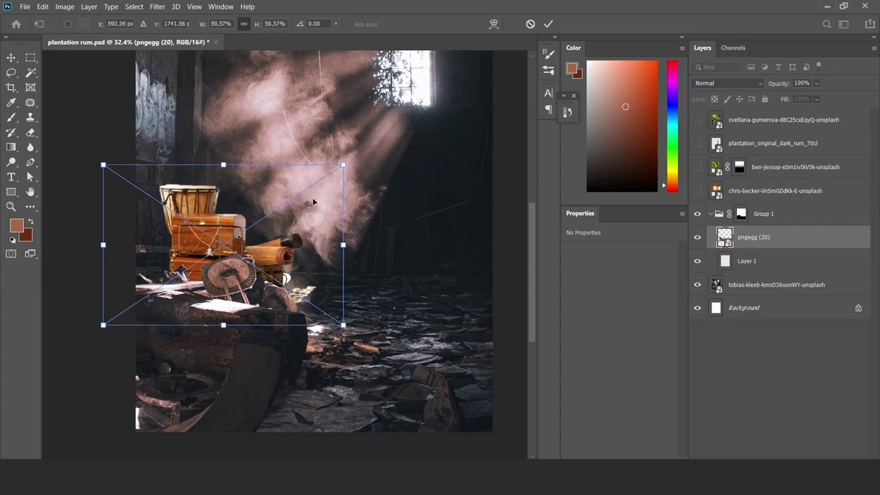
key(Return)
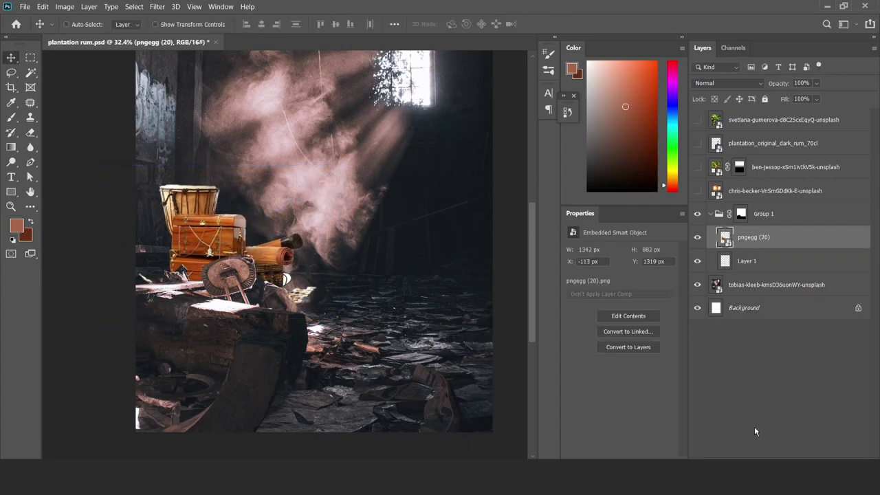
click(784, 468)
Add clipped Hue/Saturation (lower Lightness and Saturation) and a warming Color Balance to the props
click(810, 355)
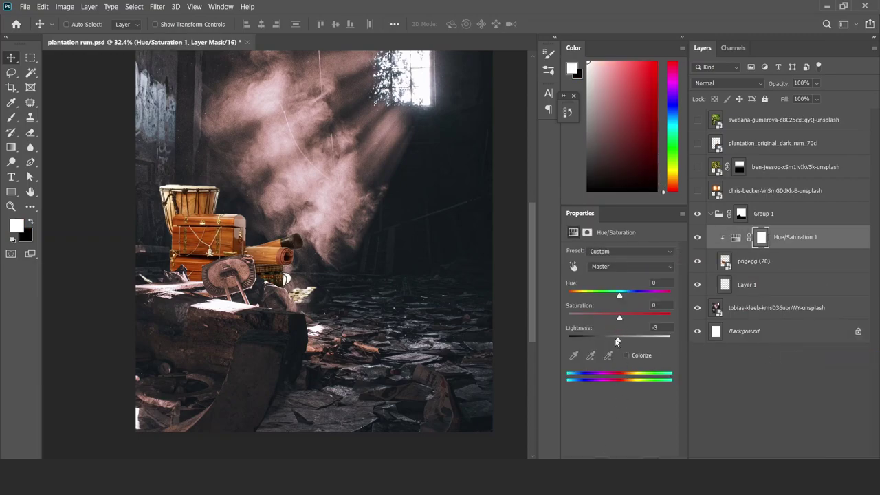
drag(618, 341, 592, 341)
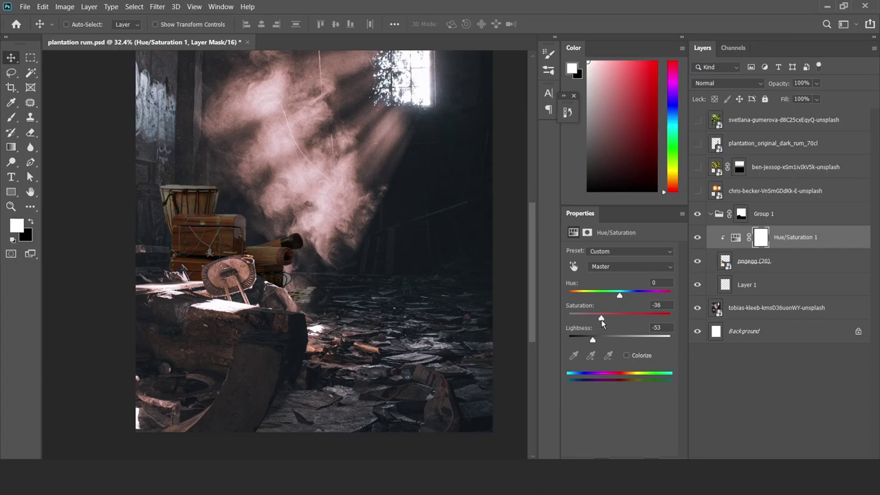
click(784, 467)
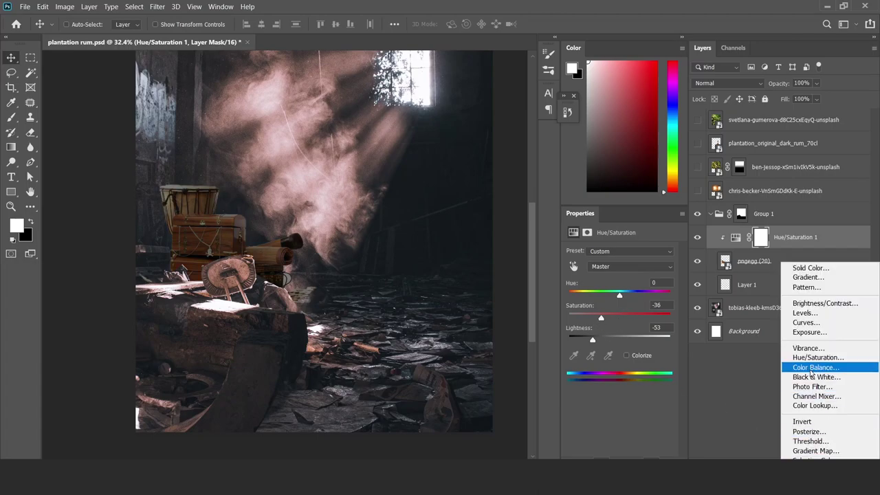
click(810, 365)
drag(608, 278, 621, 273)
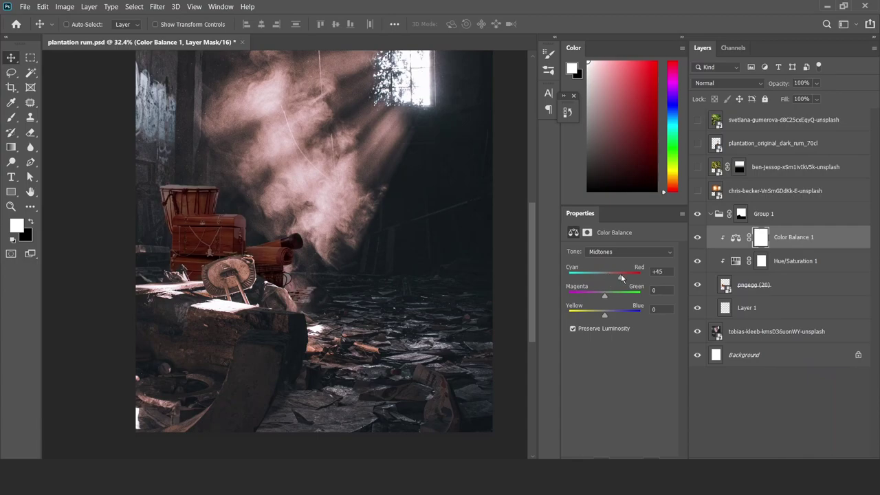
drag(601, 311, 597, 297)
click(735, 263)
drag(602, 318, 584, 319)
Refine the Color Balance midtones to Red +26, Green +10, Blue +19
click(730, 246)
drag(614, 275, 612, 276)
drag(601, 311, 604, 310)
click(697, 261)
drag(340, 303, 390, 327)
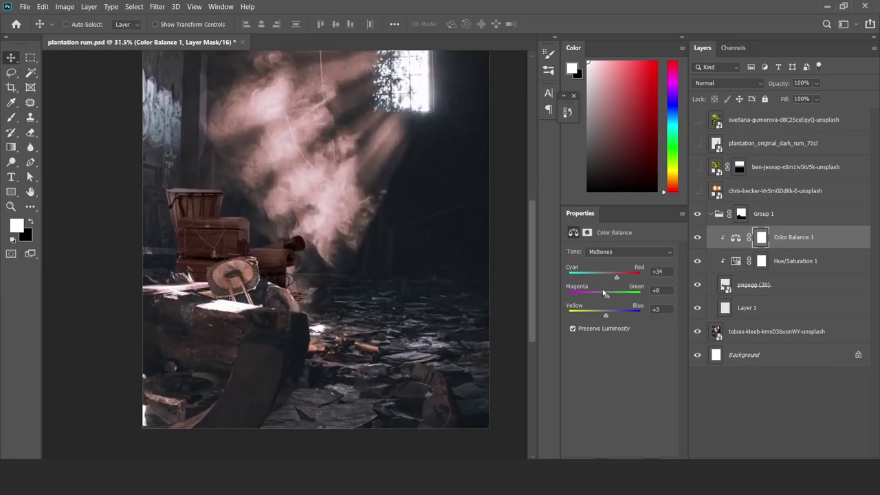
drag(608, 295, 615, 280)
drag(605, 314, 612, 316)
Toggle Color Balance to compare, then nudge the props slightly up and left
click(697, 237)
drag(380, 300, 356, 311)
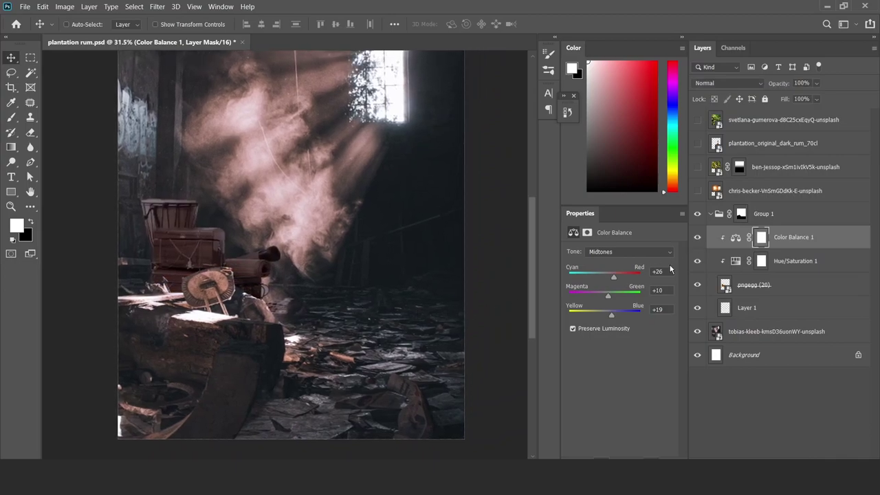
ctrl+click(384, 347)
drag(384, 348, 377, 341)
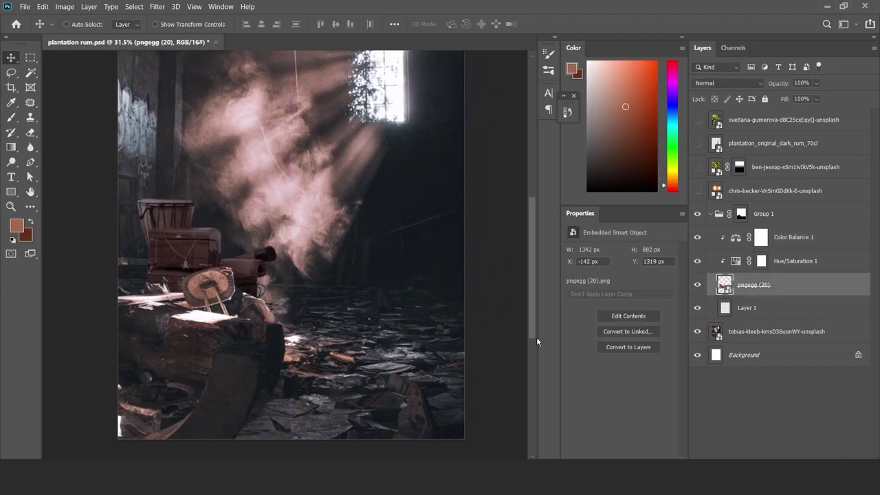
click(790, 239)
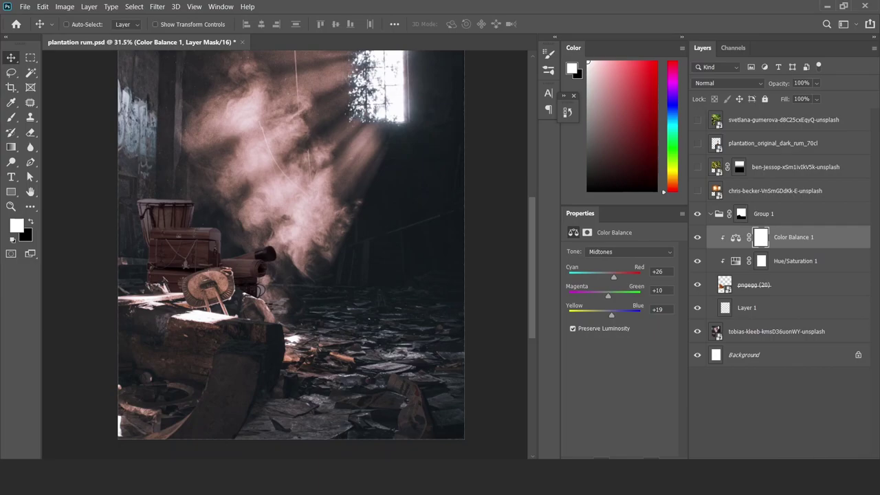
click(785, 458)
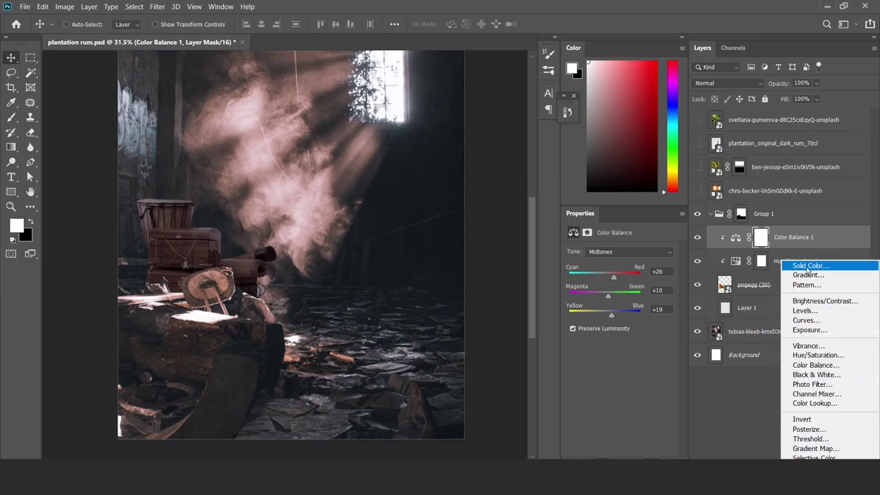
Add a clipped Solid Color fill using a near-black colour sampled from the scene
click(809, 267)
click(761, 88)
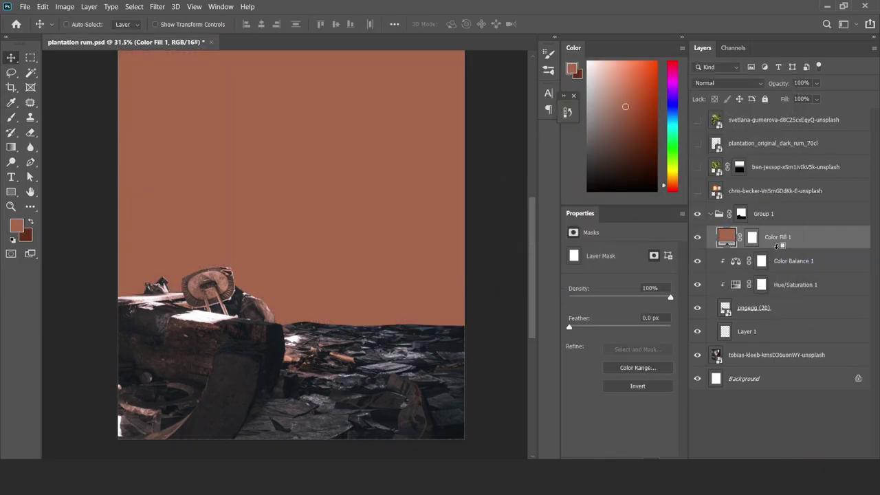
alt+click(779, 245)
double_click(726, 236)
click(306, 292)
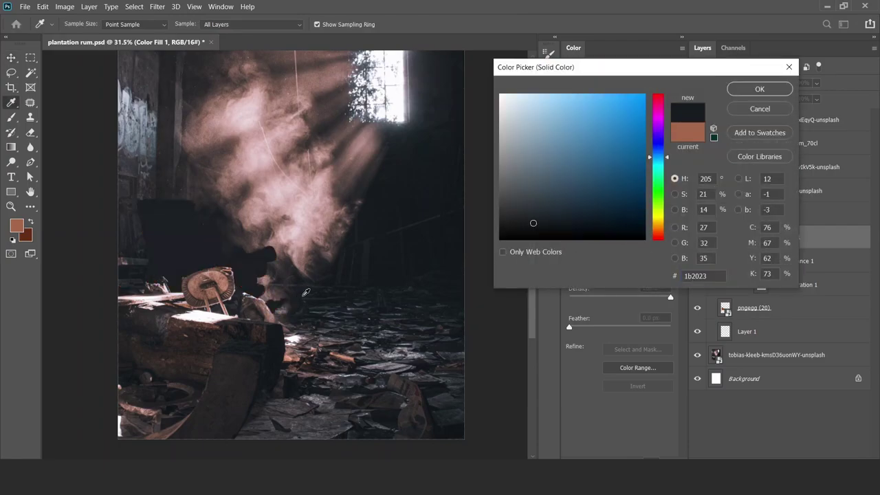
click(339, 274)
click(755, 92)
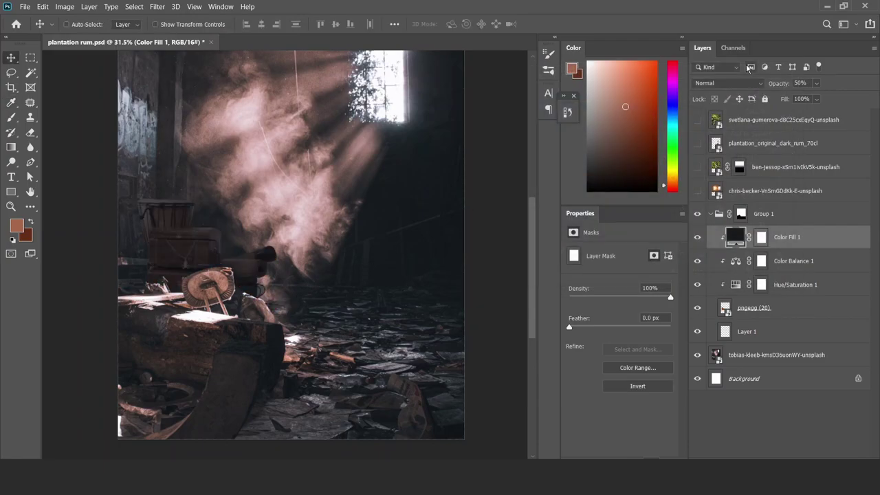
Add Exposure 1 and Hue/Saturation 2, placing Hue/Saturation 2 below Exposure 1 and clipping it
click(318, 312)
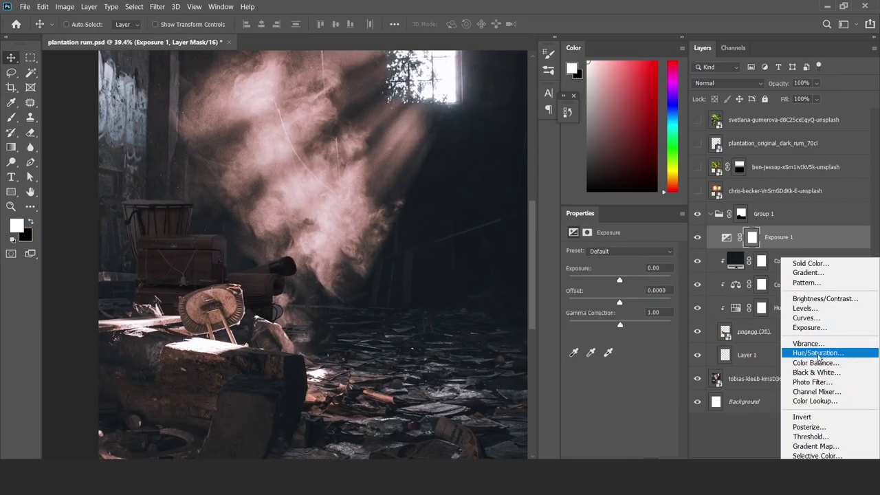
click(820, 357)
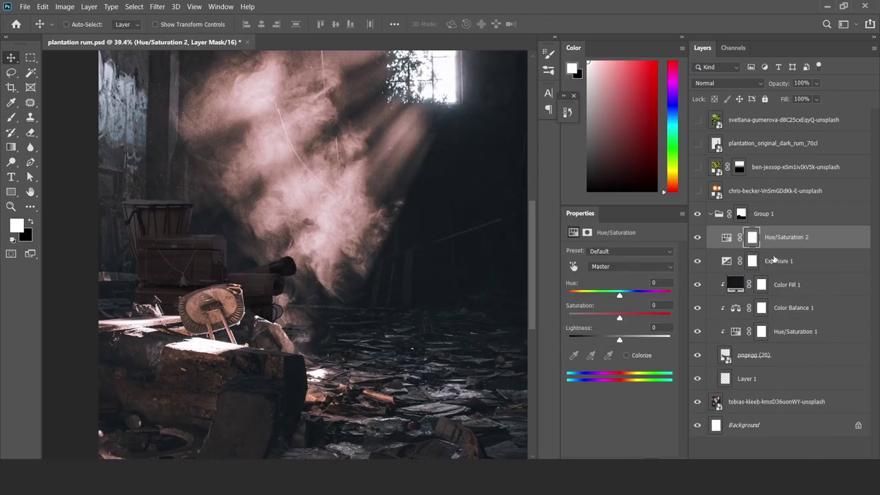
drag(775, 260, 776, 282)
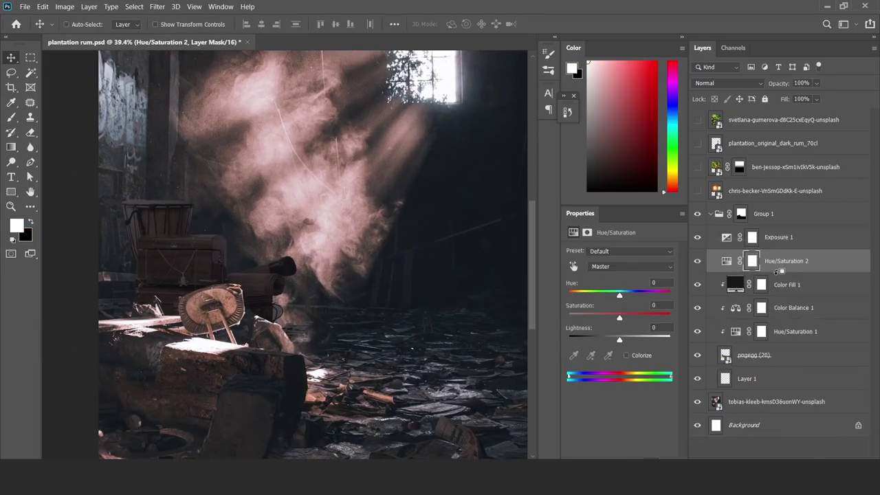
alt+click(778, 270)
click(755, 238)
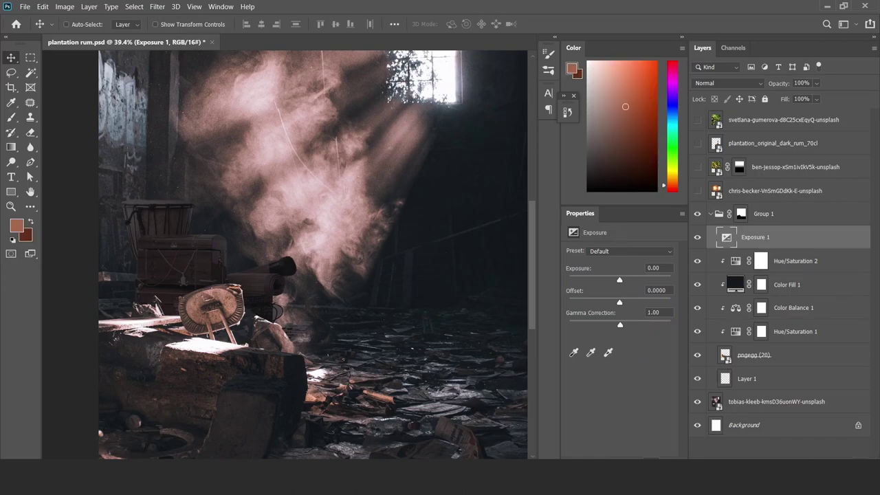
Delete Exposure 1 and colorize Hue/Saturation 2 at Hue 10, Saturation 28, Lightness +55
key(Delete)
click(625, 355)
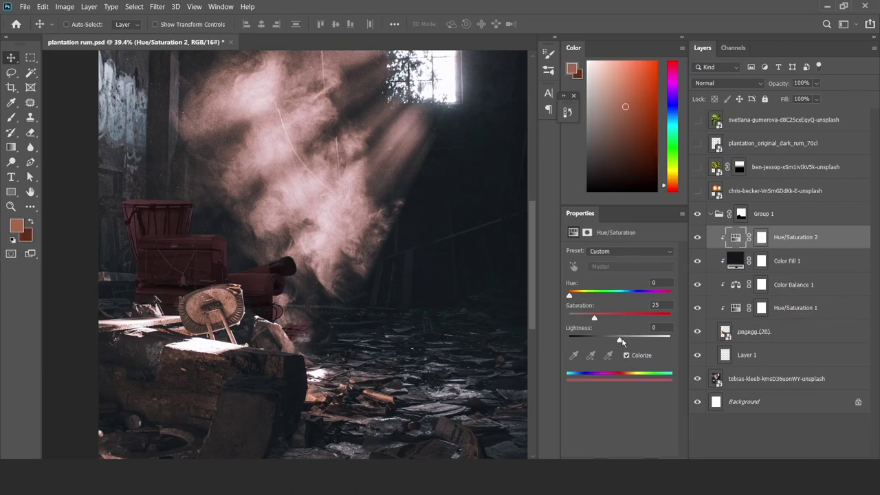
drag(619, 340, 635, 339)
drag(594, 318, 637, 318)
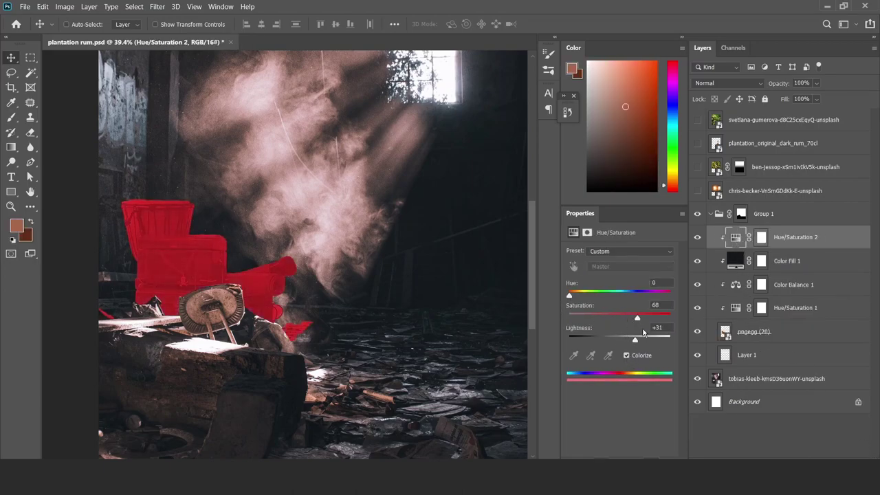
mouse_move(571, 295)
mouse_down()
mouse_move(600, 296)
mouse_move(574, 297)
mouse_up()
mouse_move(636, 317)
mouse_down()
mouse_move(599, 318)
mouse_move(650, 339)
mouse_up()
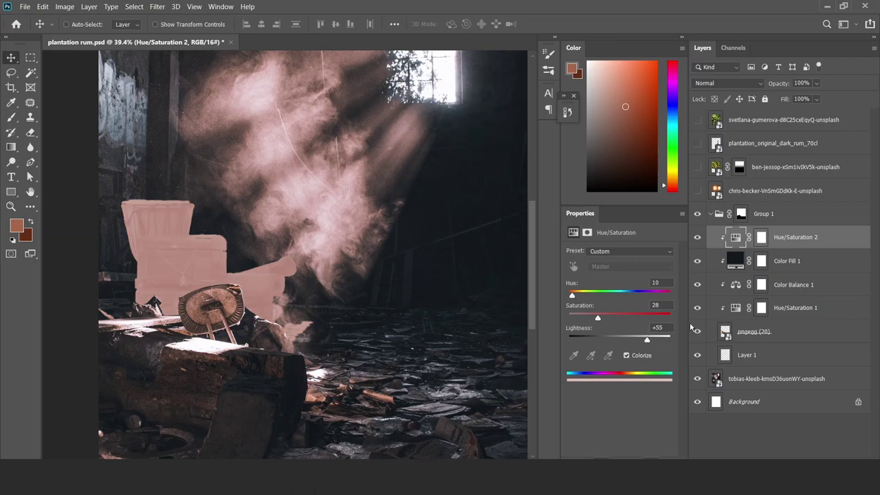
click(762, 238)
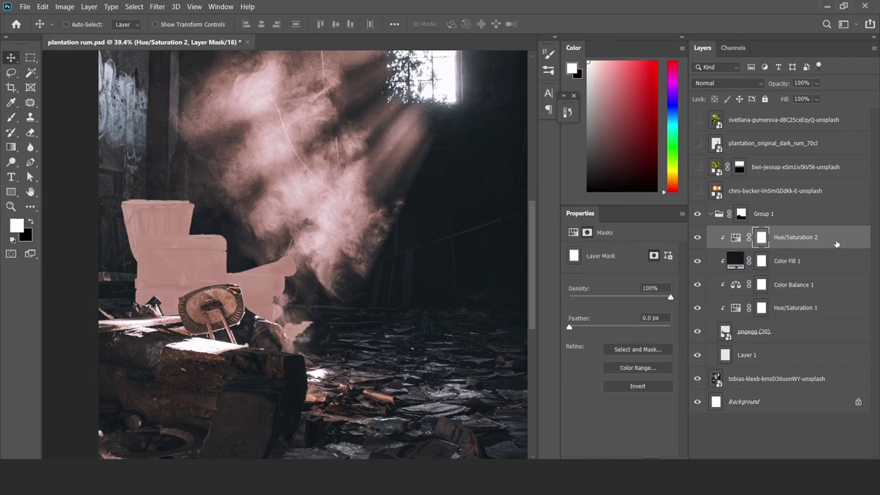
Split Hue/Saturation 2's Underlying Layer Blend If black slider at about 66
double_click(791, 251)
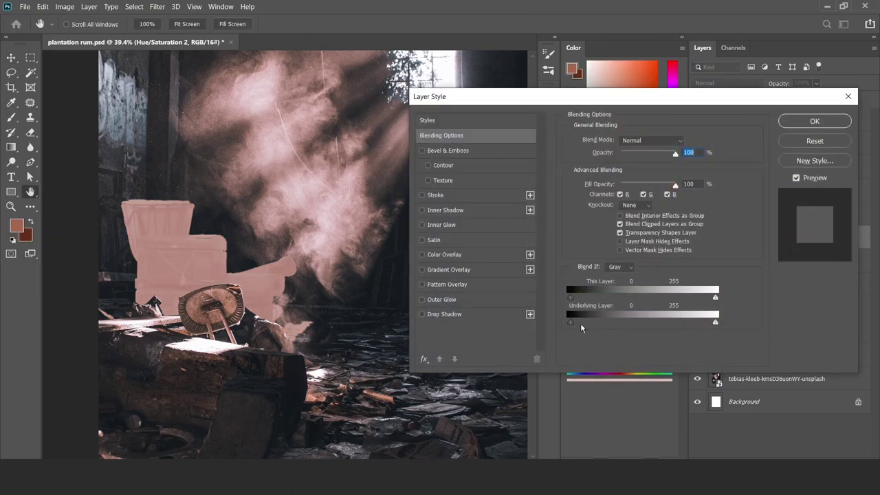
drag(570, 322, 606, 326)
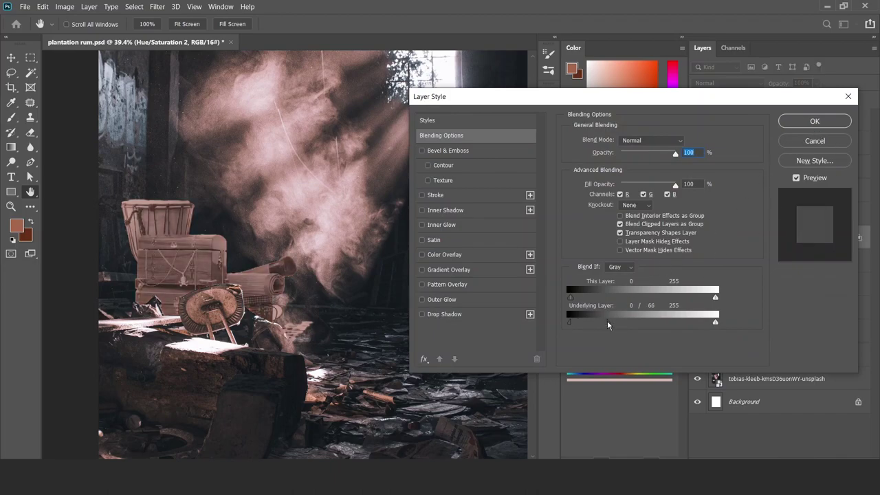
click(811, 122)
click(761, 238)
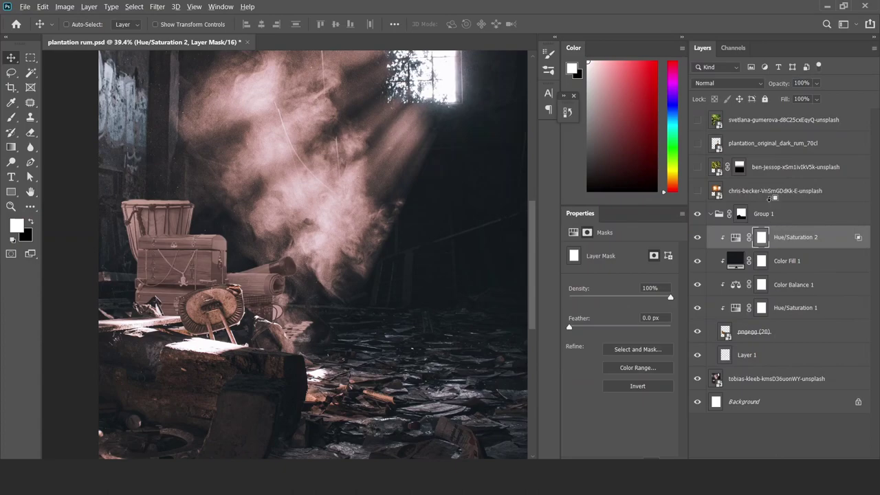
Invert the Hue/Saturation 2 mask and brush the tint back above the drum, chest and rolled object
key(ctrl+i)
key(b)
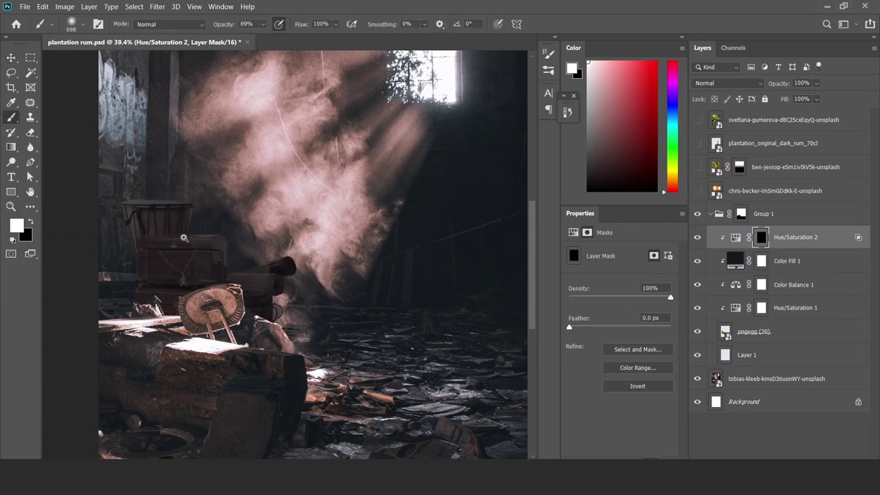
scroll(184, 238, up, 3)
scroll(226, 226, up, 2)
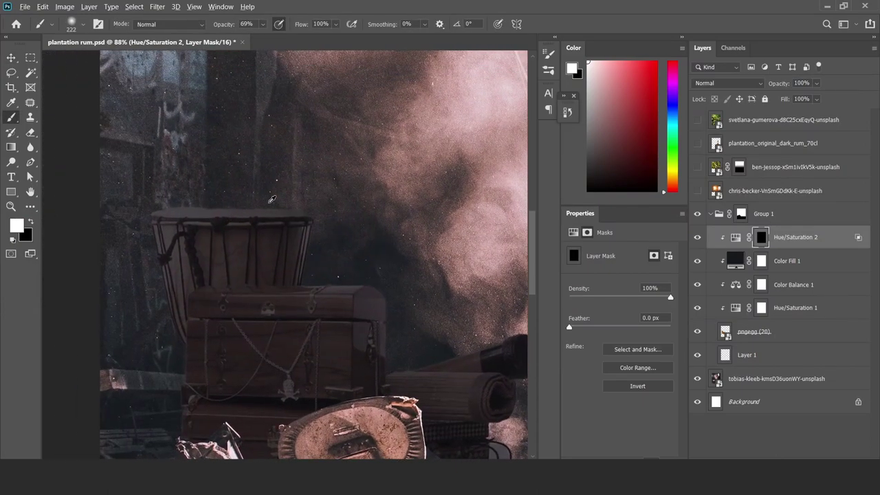
mouse_move(271, 198)
mouse_down()
mouse_move(262, 189)
mouse_move(296, 178)
mouse_up()
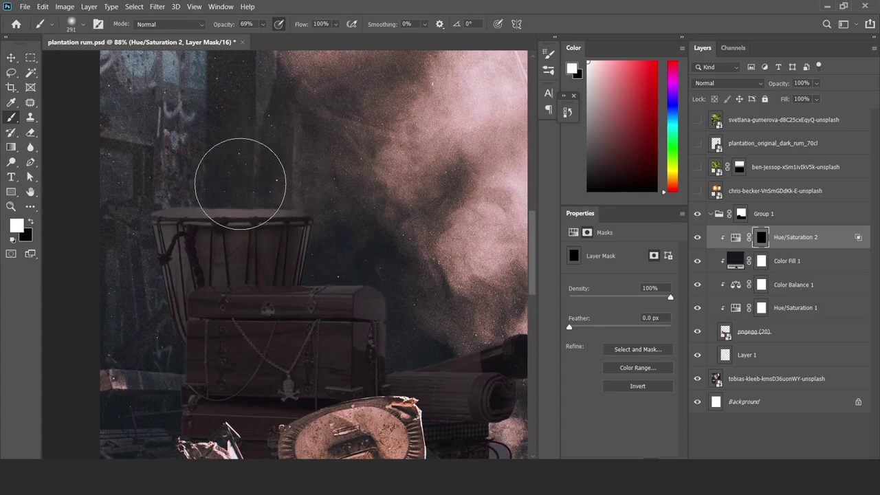
drag(240, 184, 265, 167)
drag(302, 247, 255, 230)
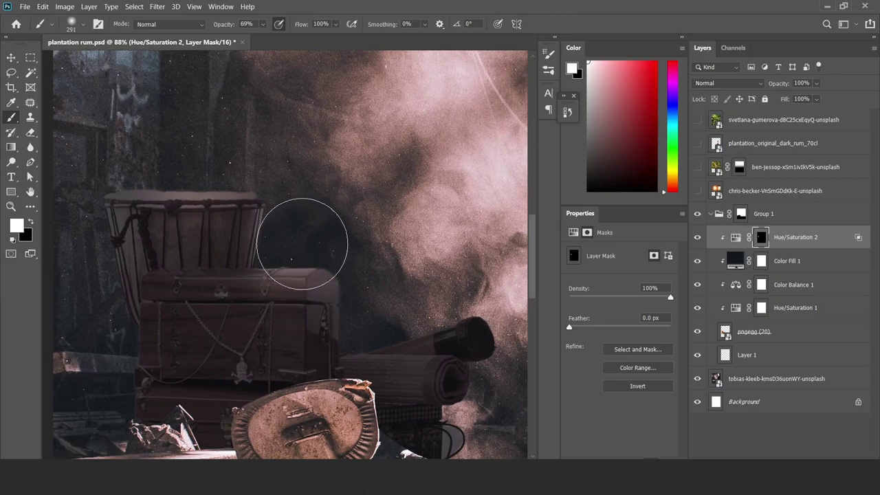
scroll(296, 275, down, 5)
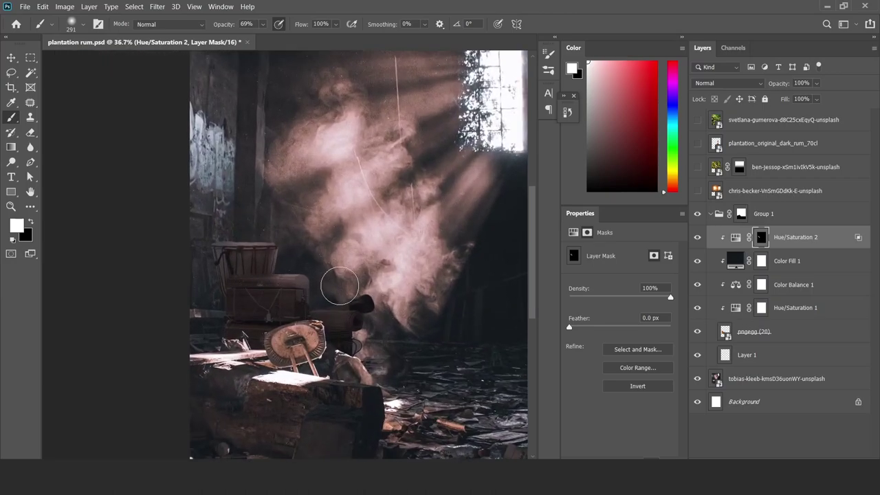
drag(339, 286, 341, 291)
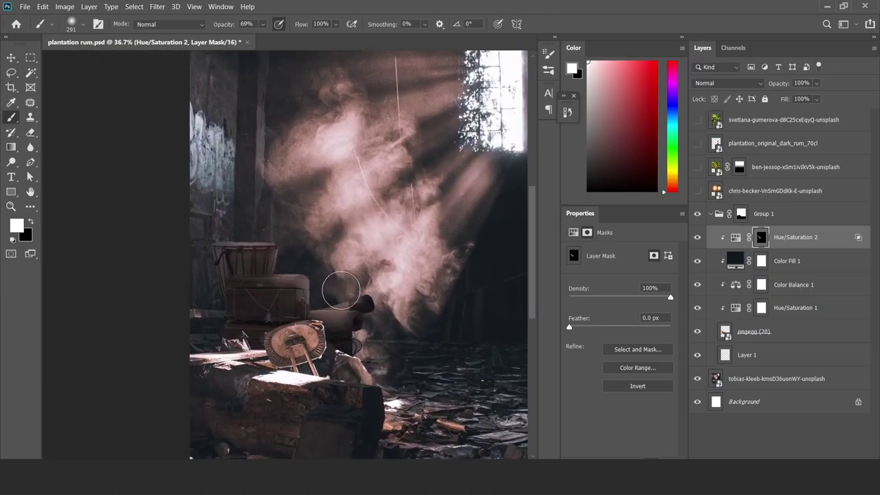
Touch up the mask with a smaller brush, alternating black and white, then zoom out
drag(376, 258, 357, 258)
key(x)
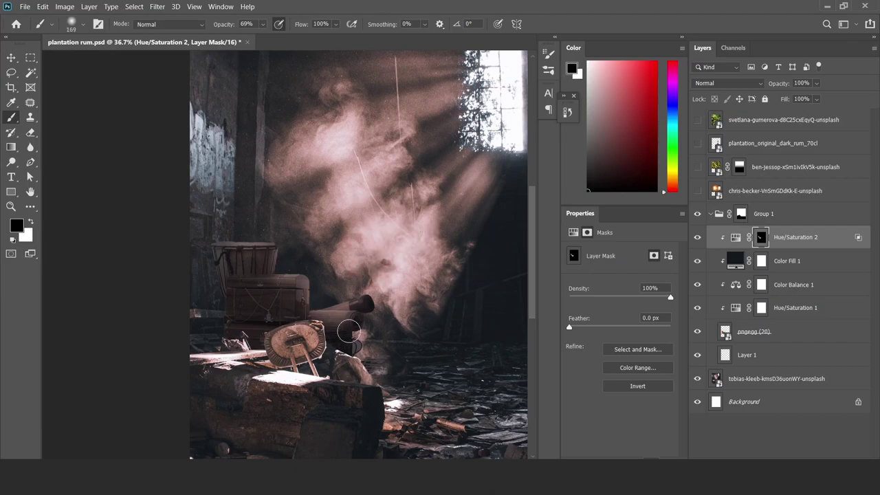
scroll(350, 335, up, 2)
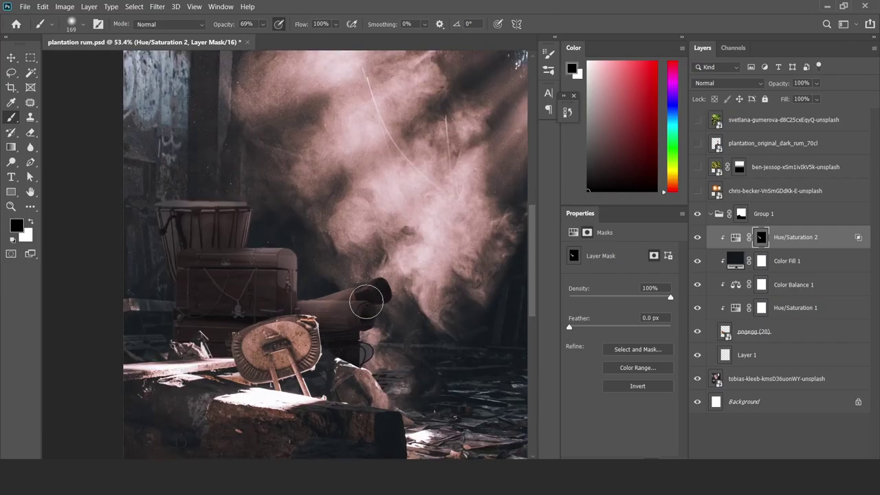
key(x)
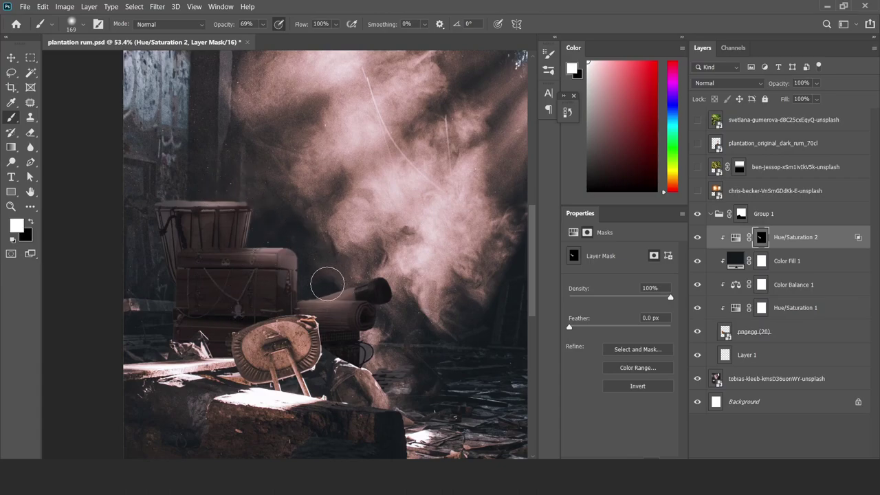
key(x)
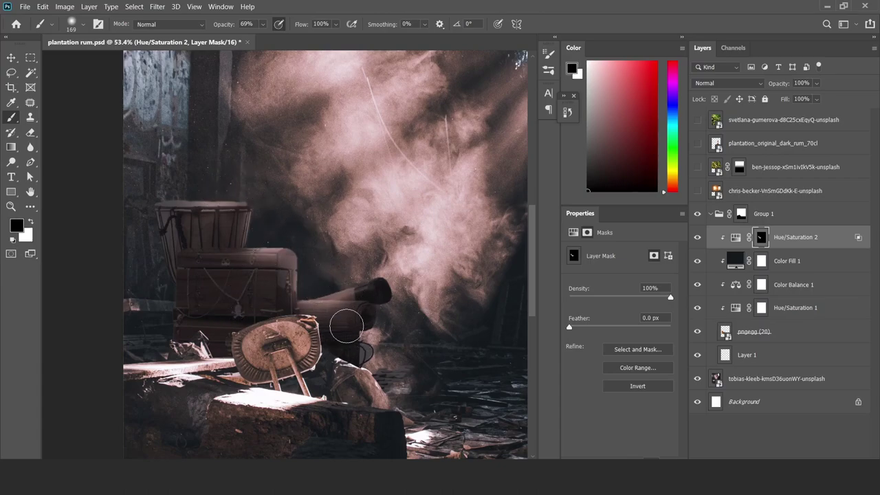
mouse_move(289, 321)
mouse_down()
mouse_move(313, 338)
mouse_move(286, 318)
mouse_up()
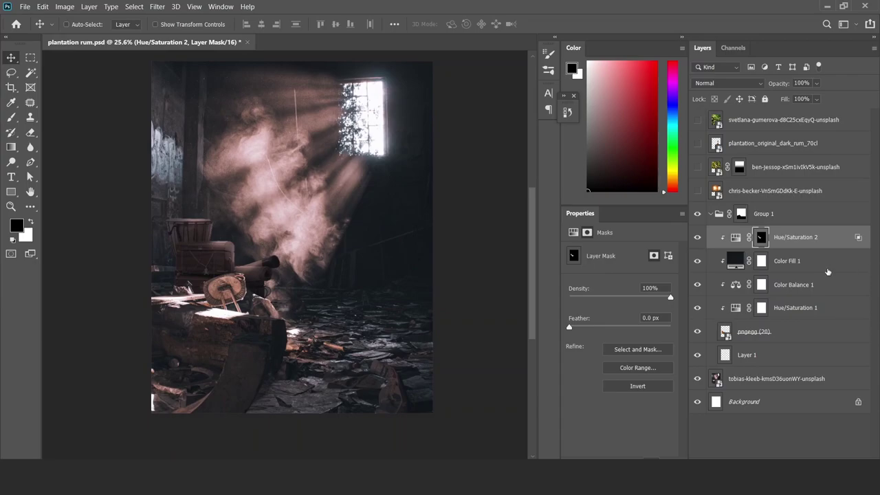
Clip copies of Color Balance 1 and Hue/Saturation 1 onto the room photo
drag(796, 292, 789, 378)
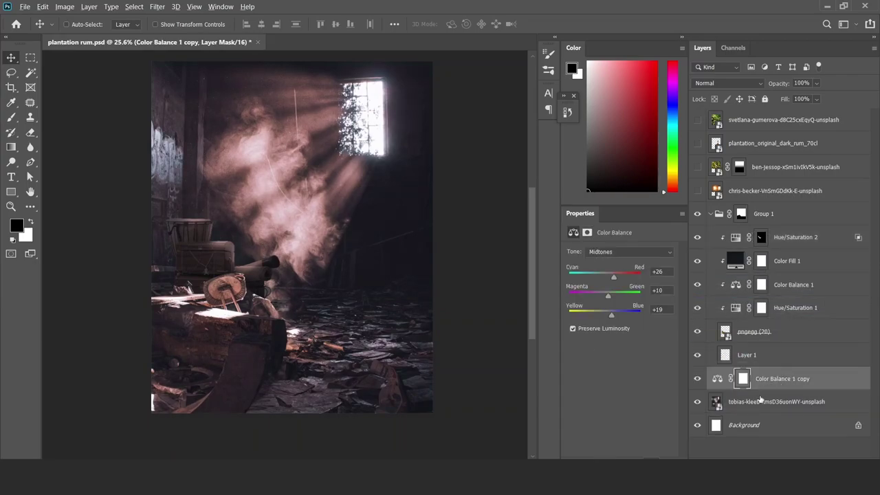
alt+click(764, 389)
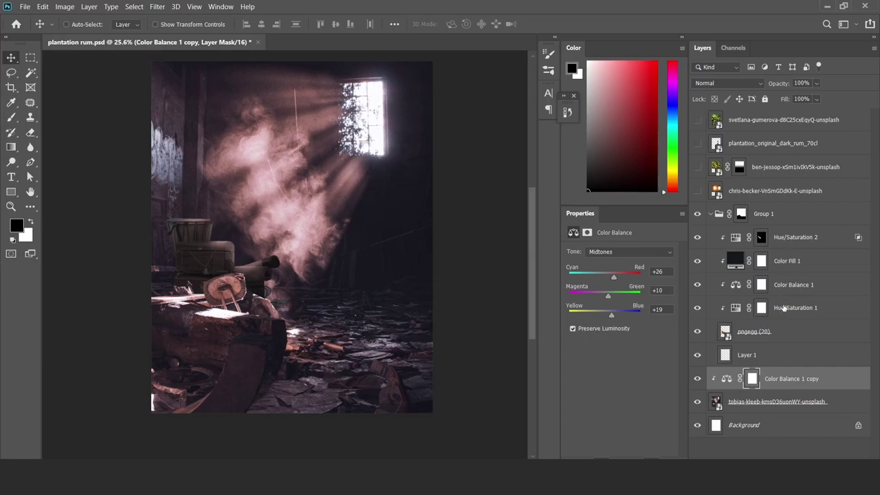
drag(784, 308, 731, 402)
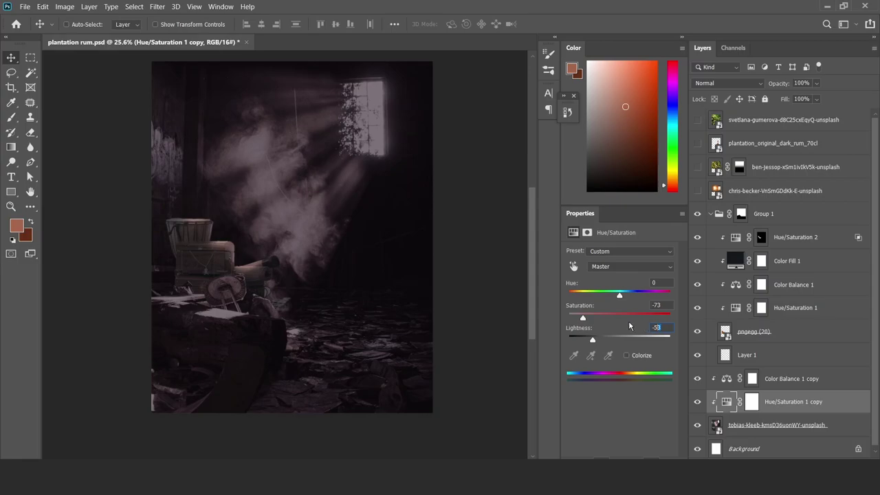
Restore some colour via the Hue/Saturation copy and set Color Balance copy midtones to +11, +6, +10
text(0)
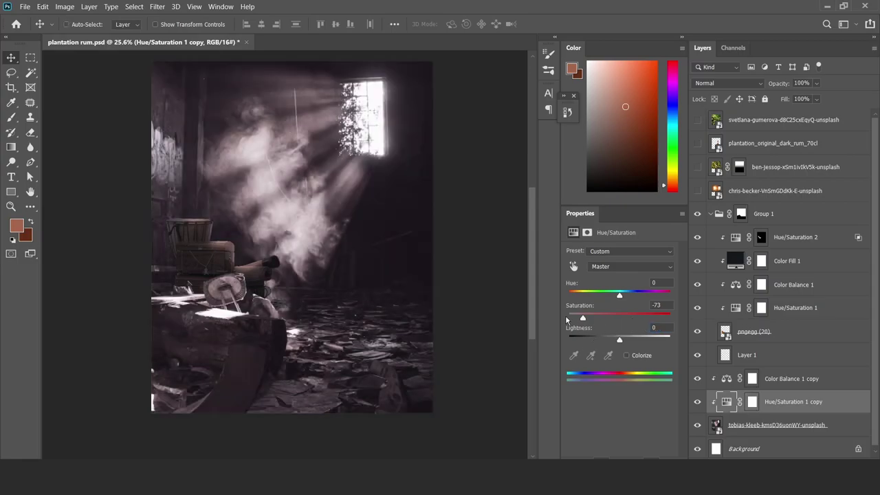
drag(588, 319, 604, 320)
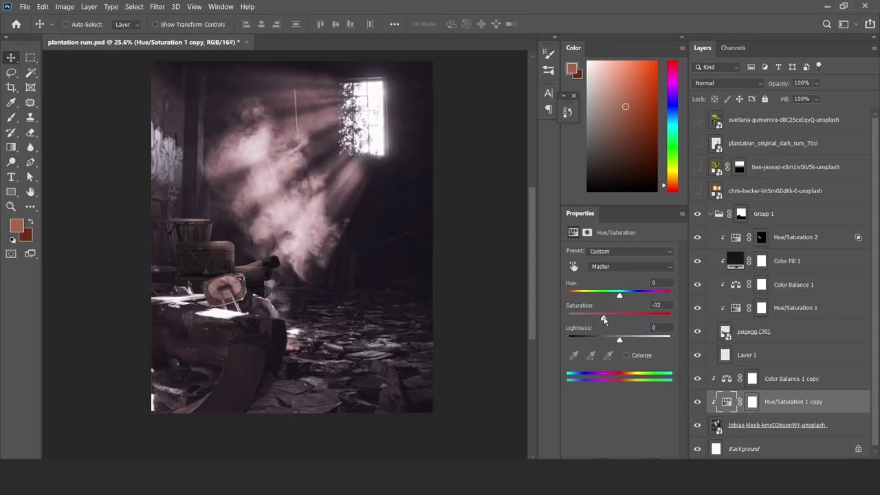
click(729, 382)
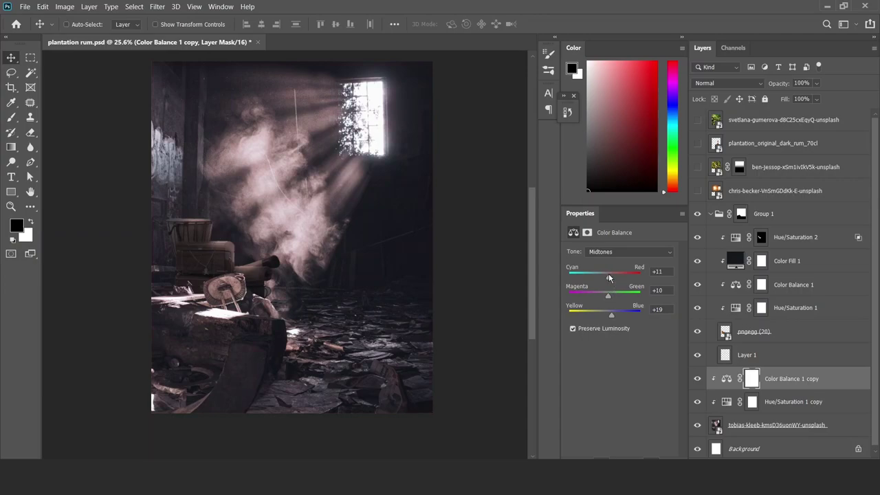
mouse_move(608, 298)
mouse_down()
mouse_move(608, 313)
mouse_move(606, 298)
mouse_up()
Collapse Group 1, show the mossy wall layer, and disable its mask to see the full image
click(710, 214)
click(697, 167)
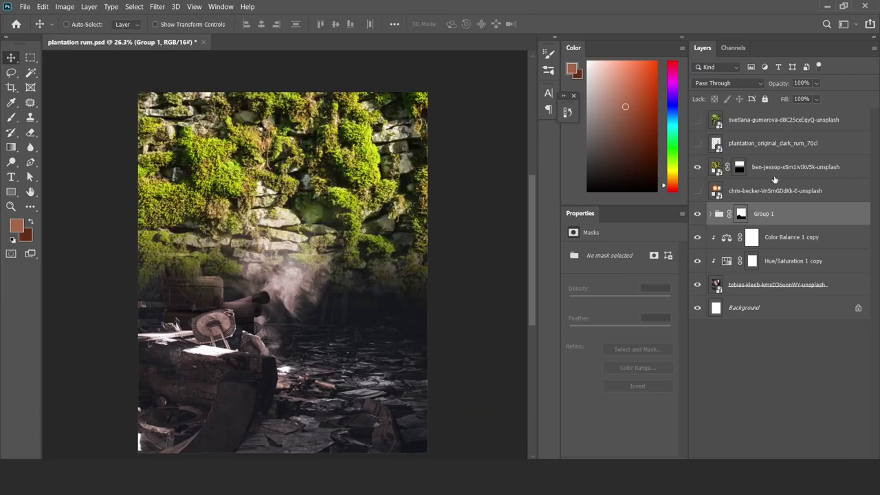
click(775, 168)
scroll(332, 203, up, 1)
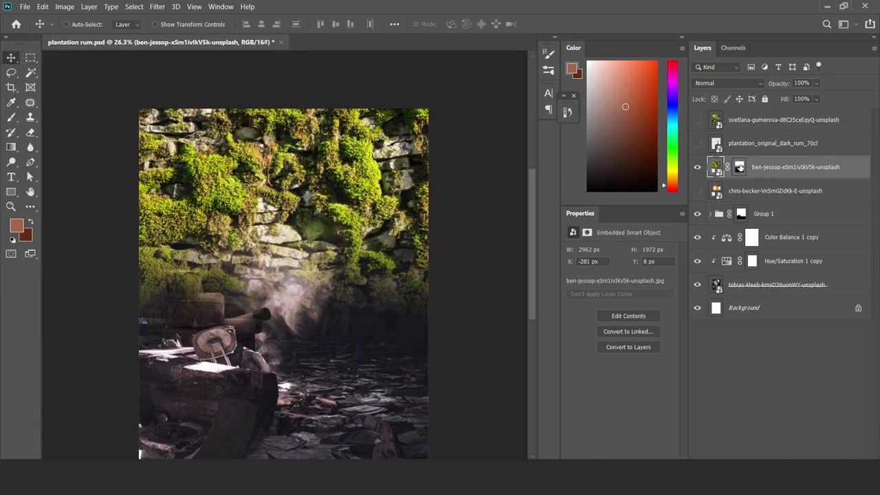
shift+click(739, 167)
drag(739, 167, 846, 443)
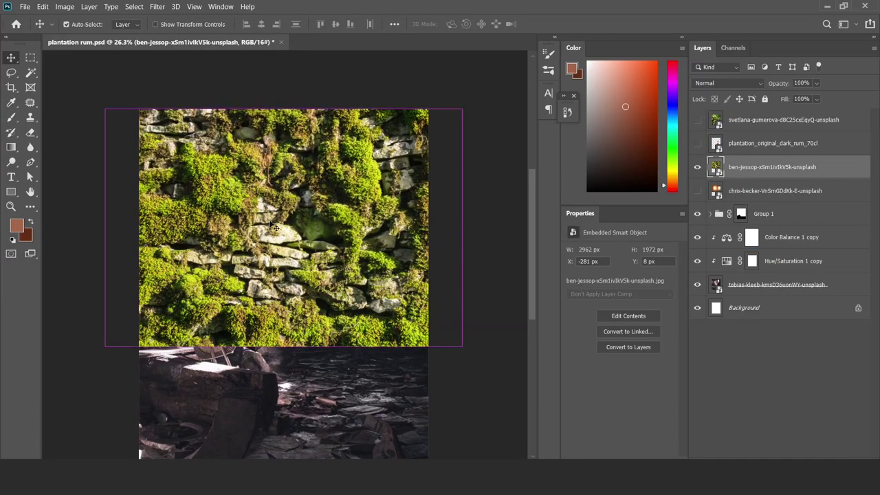
Stretch the moss layer down to 3116 × 2074 px and re-enable its mask
key(ctrl+t)
drag(283, 347, 288, 358)
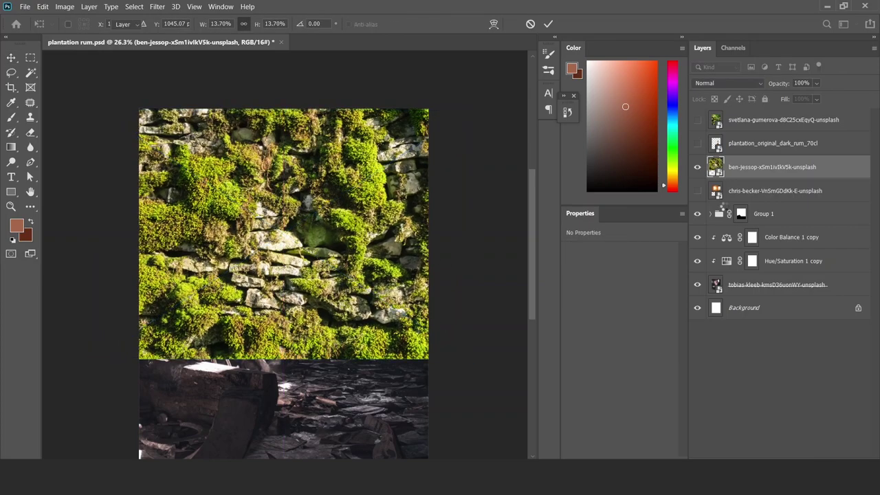
key(Return)
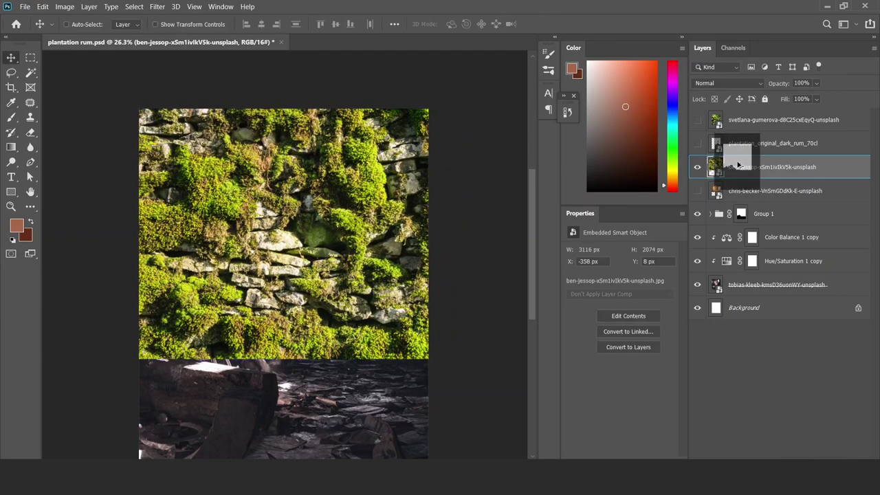
drag(737, 162, 742, 171)
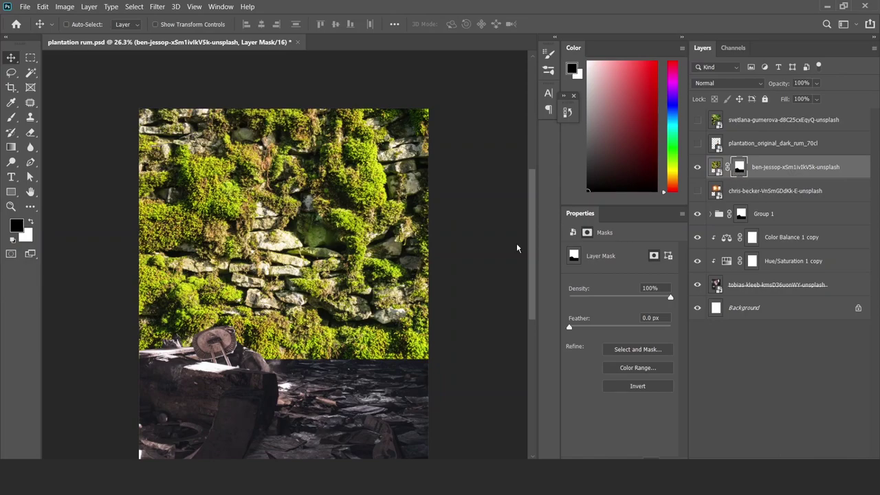
key(b)
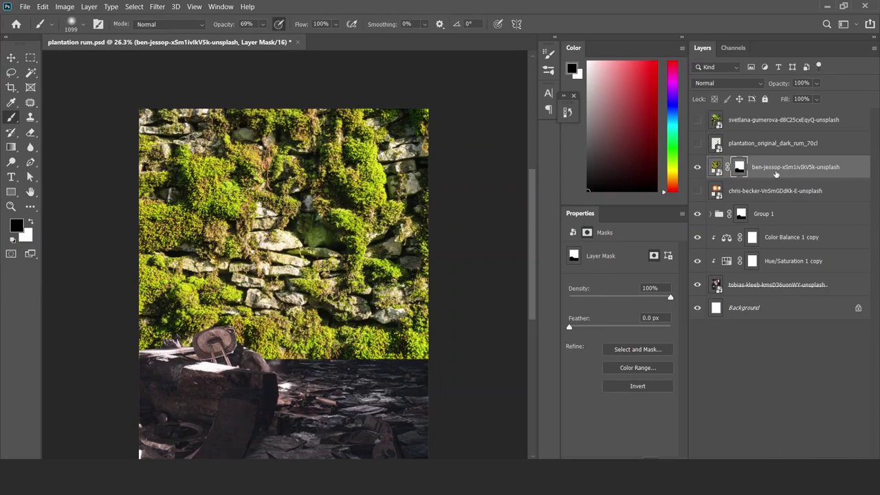
Move the moss layer just below Group 1 and fade its lower edge on the mask with a big soft brush
drag(775, 174, 791, 273)
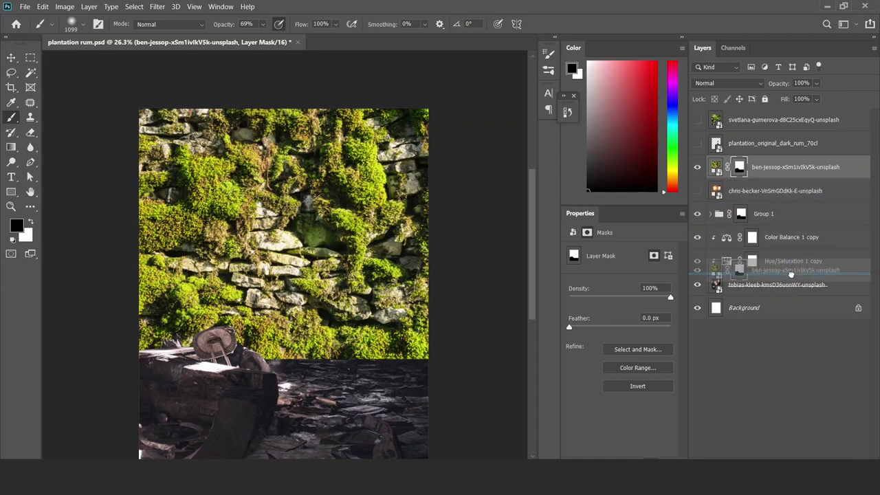
drag(791, 273, 791, 227)
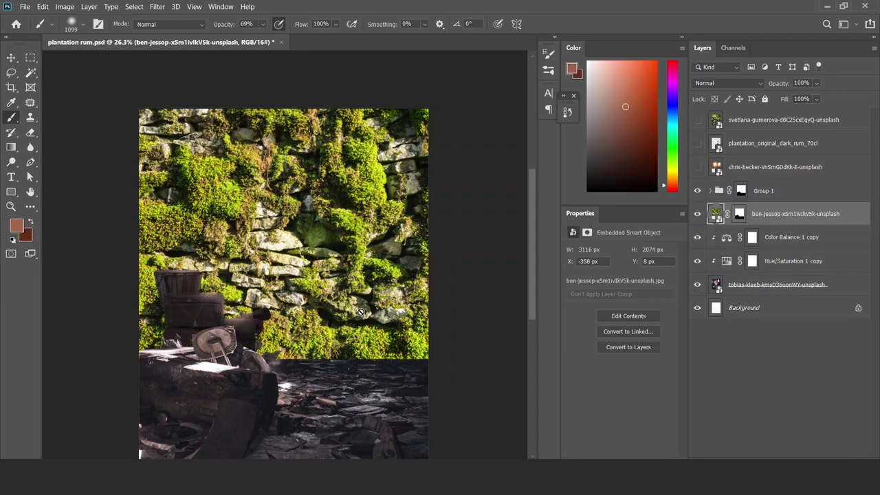
click(740, 214)
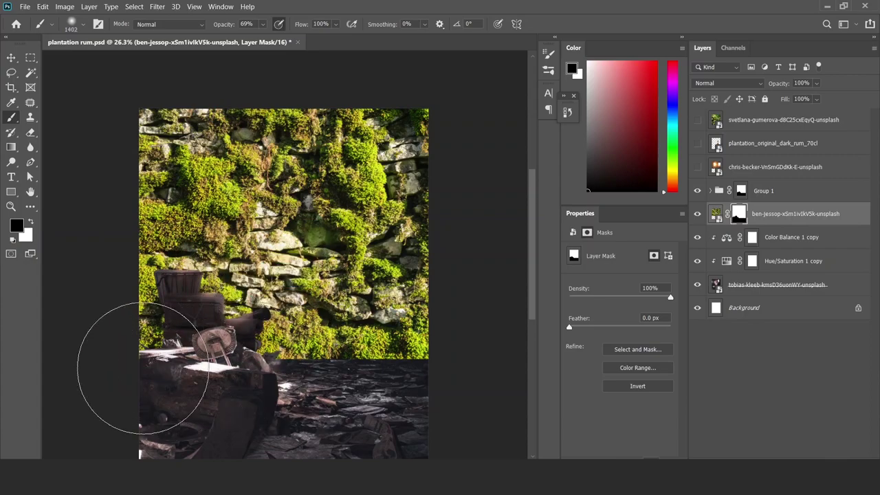
drag(158, 358, 309, 397)
click(317, 373)
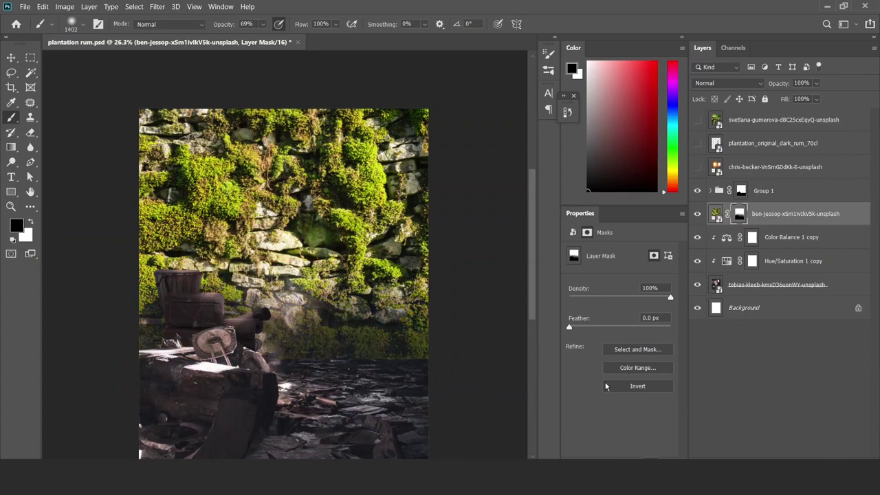
drag(266, 392, 295, 423)
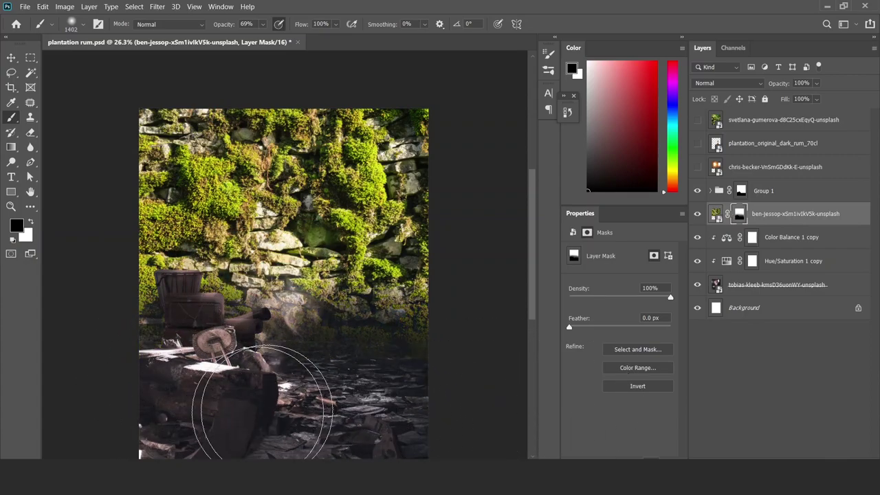
drag(353, 413, 423, 403)
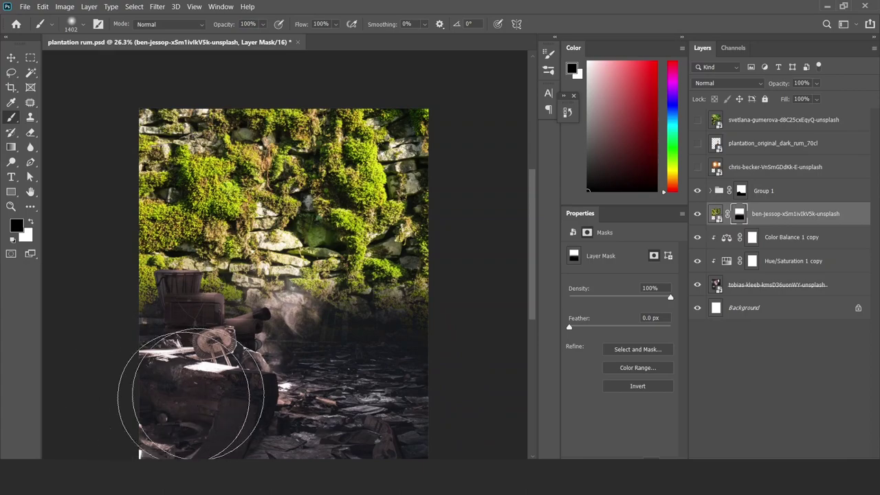
Set the moss layer to 100% opacity and Soft Light blend mode
key(v)
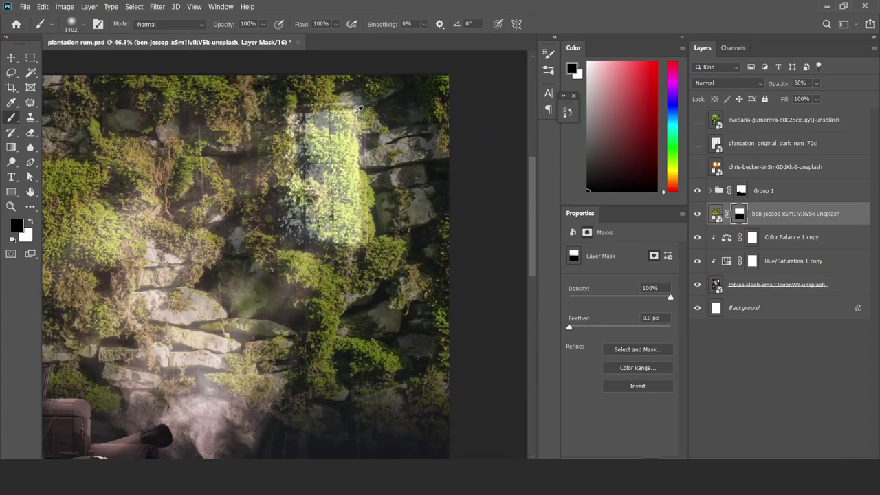
key(p)
scroll(379, 214, down, 2)
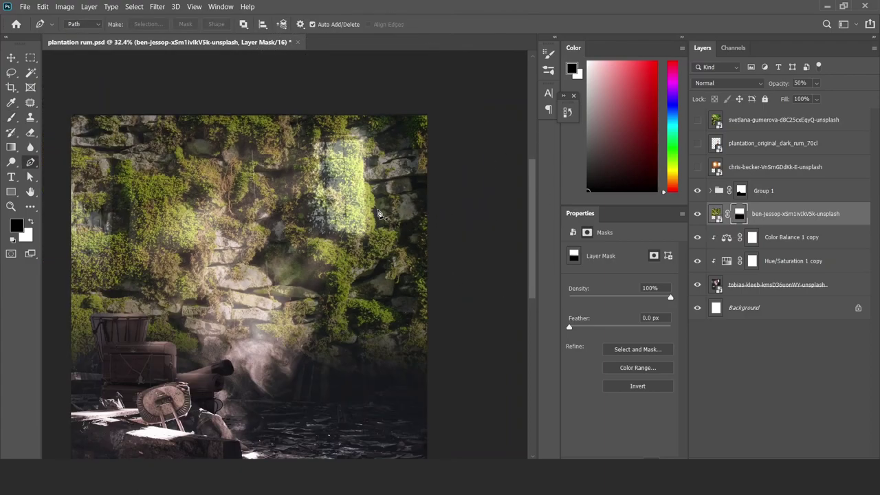
scroll(378, 214, down, 1)
key(0)
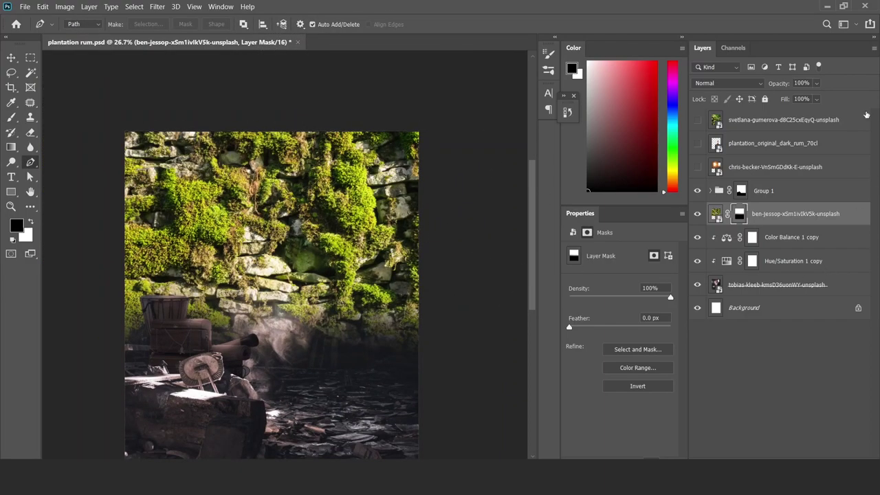
click(726, 83)
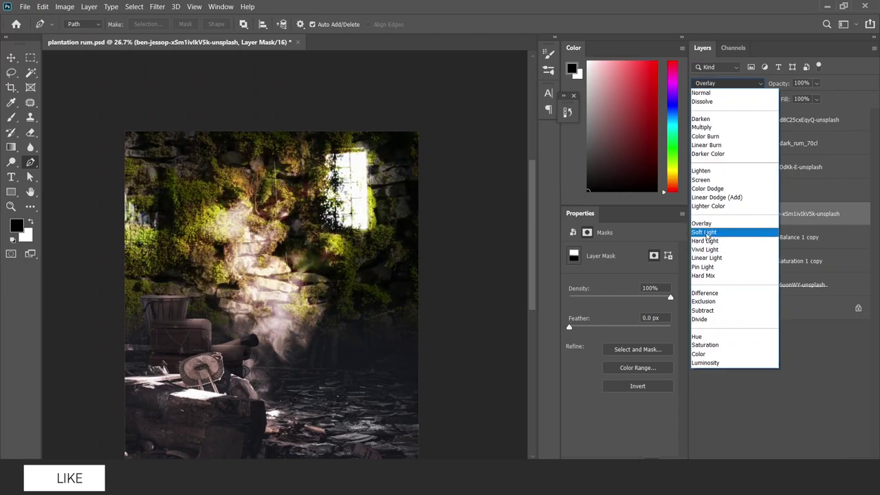
click(705, 232)
Stretch the moss wall image slightly taller with Free Transform
key(v)
scroll(286, 338, up, 1)
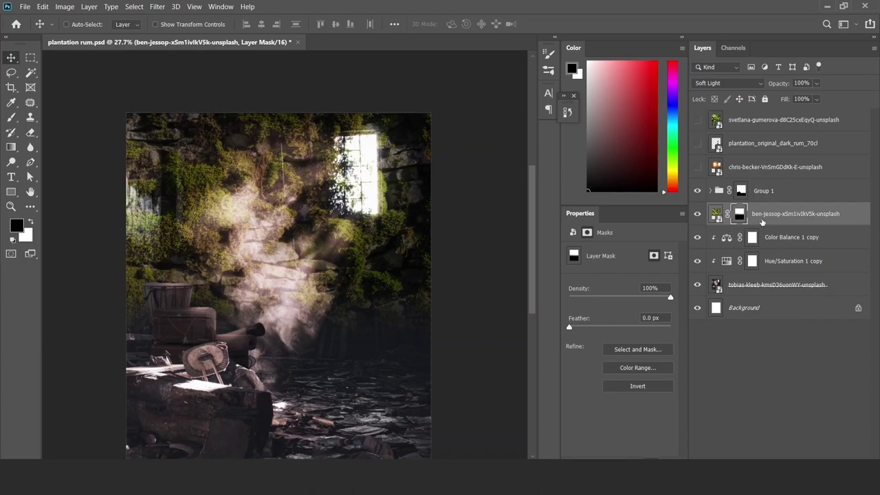
click(716, 214)
key(ctrl+t)
drag(279, 376, 281, 383)
key(Return)
click(739, 213)
Paint the moss mask black near the chair and over the upper-left greenery and graffiti
key(d)
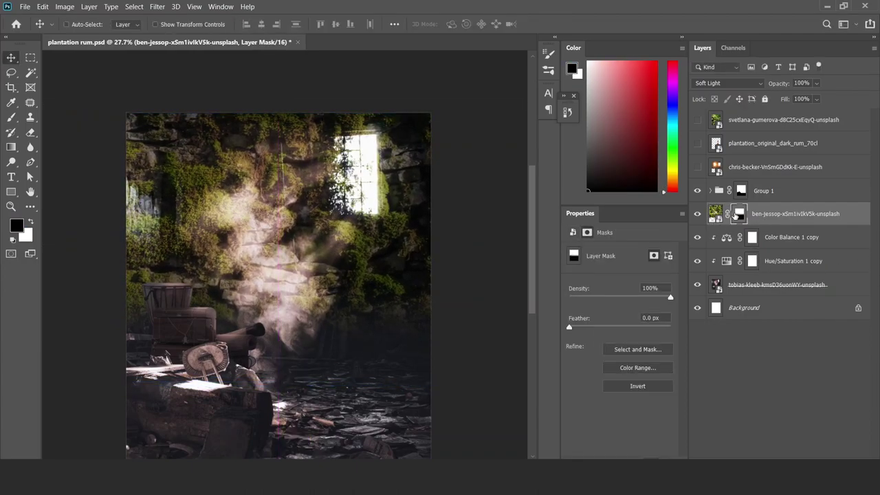
key(b)
key(bracketleft)
key(bracketleft)
key(bracketleft)
key(x)
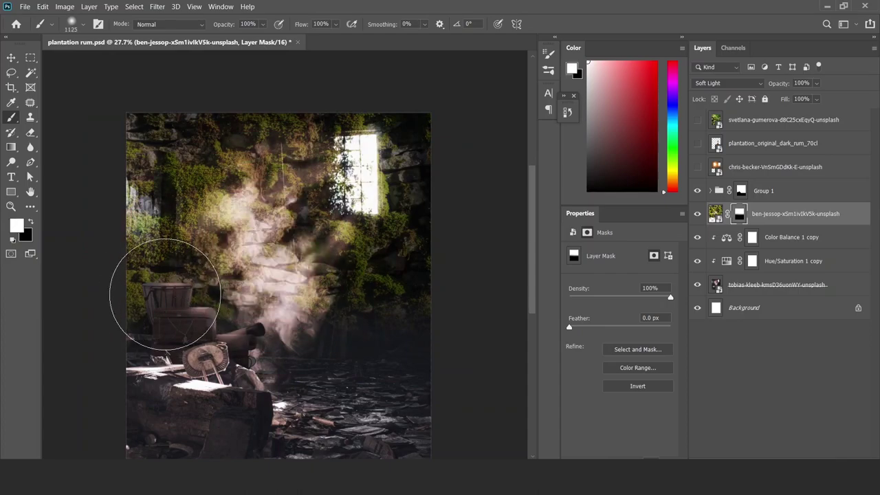
key(x)
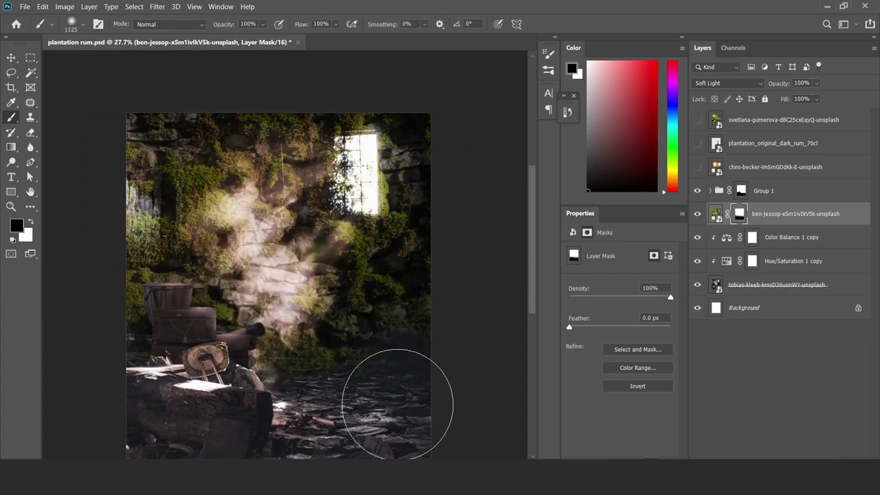
alt+right_click(353, 315)
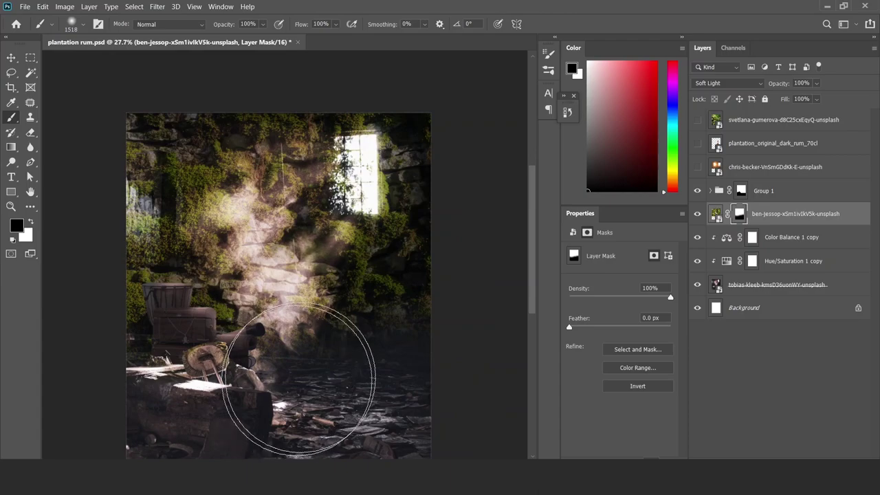
drag(248, 405, 117, 294)
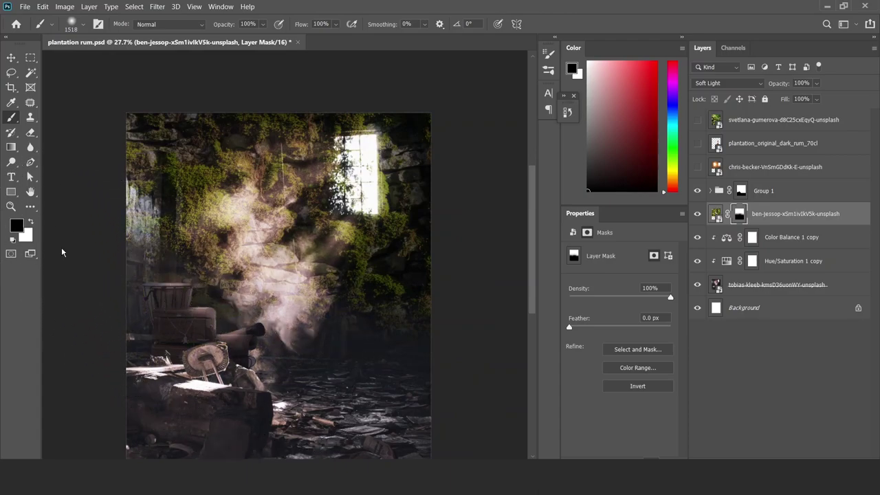
key(x)
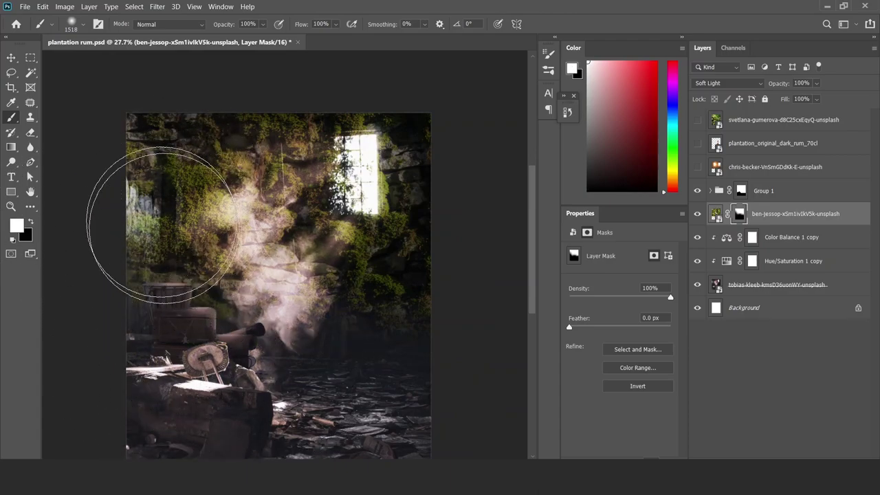
key(x)
mouse_move(79, 188)
mouse_down()
mouse_move(89, 226)
mouse_move(88, 197)
mouse_move(127, 127)
mouse_move(159, 256)
mouse_move(184, 117)
mouse_up()
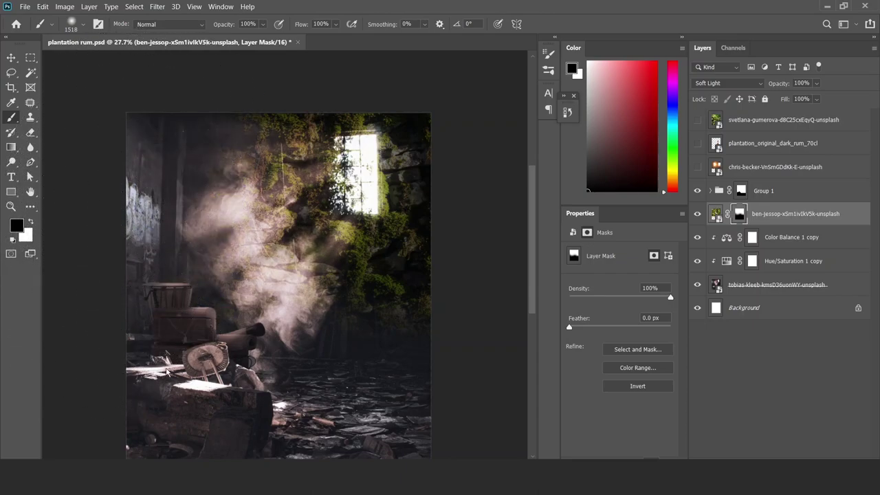
Paint white on the mask to bring back the greenery near the window, checking the red overlay
key(x)
key(backslash)
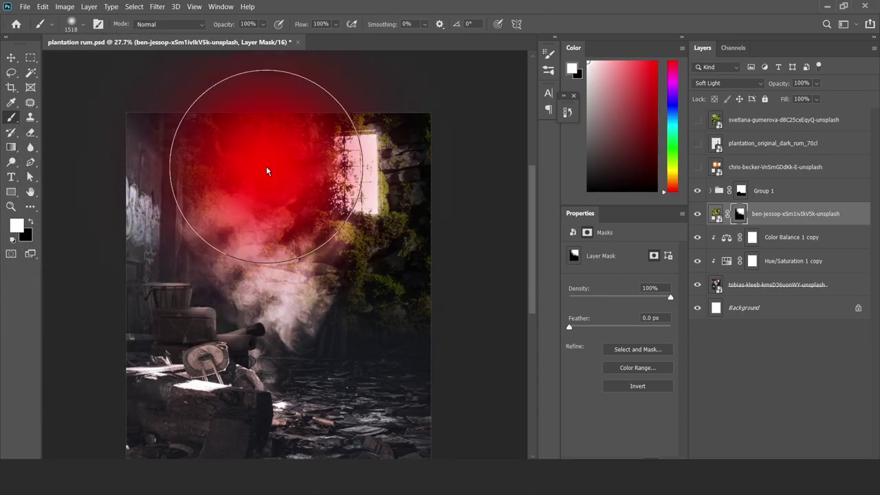
click(268, 171)
key(x)
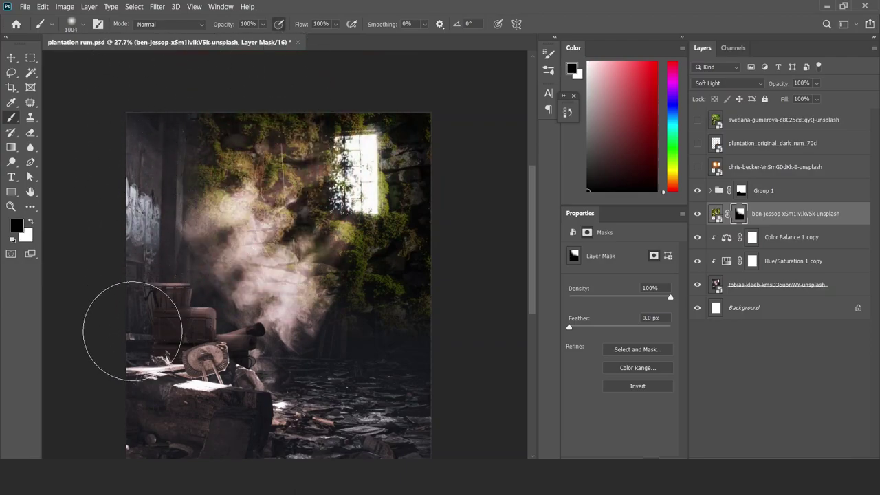
key(x)
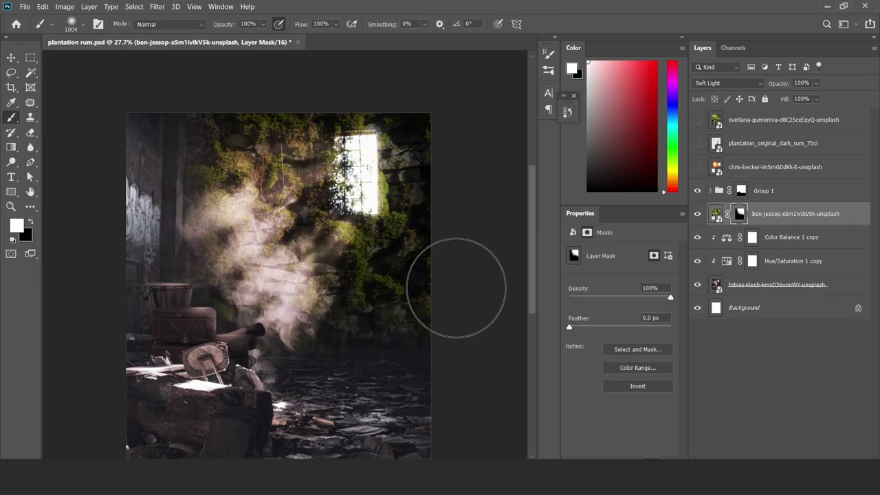
key(x)
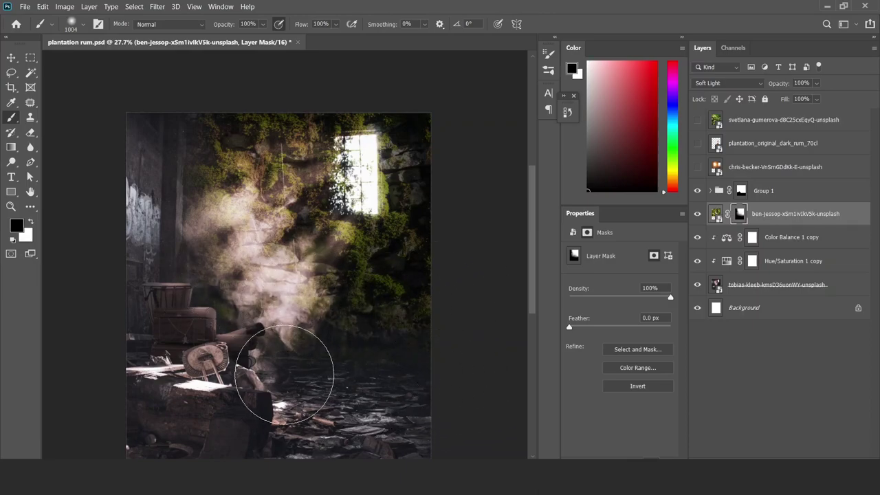
key(v)
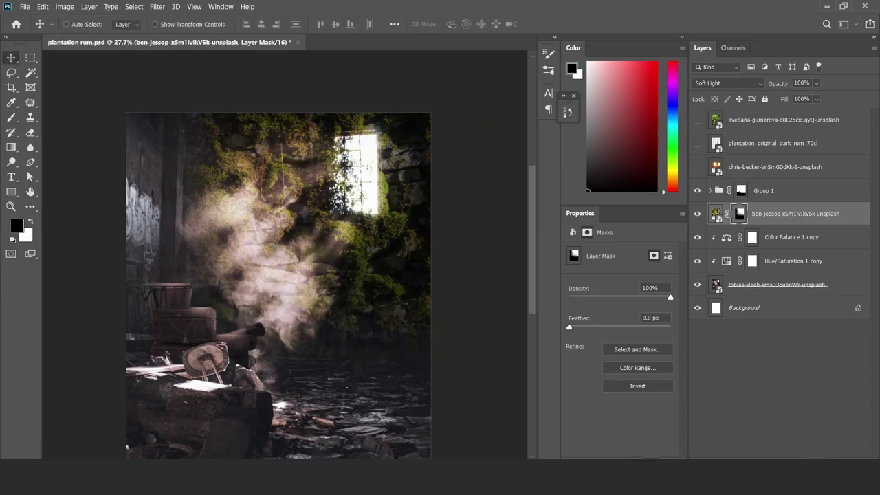
click(815, 455)
Clip a Hue/Saturation at -68 to the wall photo, then duplicate both and shift the copy left
click(825, 359)
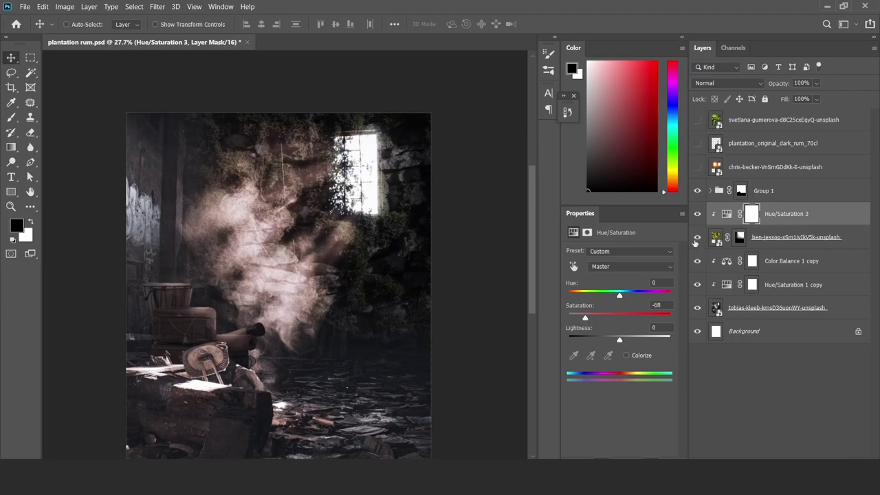
click(697, 238)
click(777, 238)
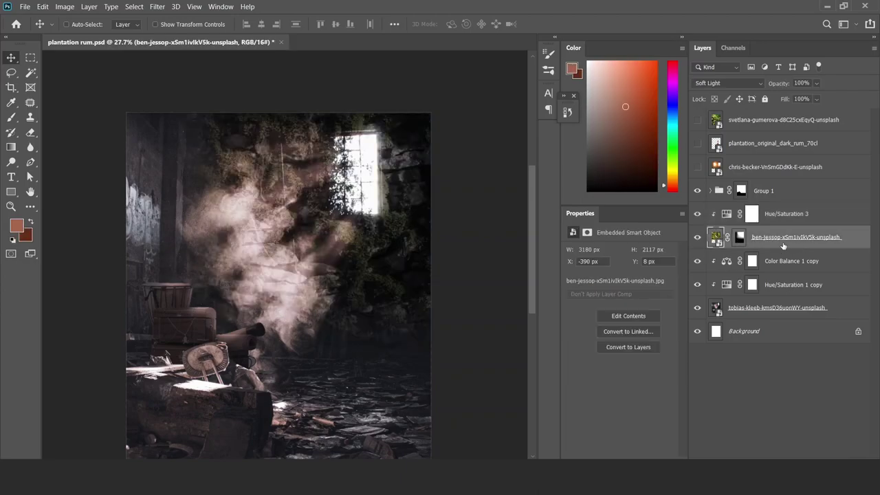
shift+click(795, 216)
drag(791, 227, 791, 272)
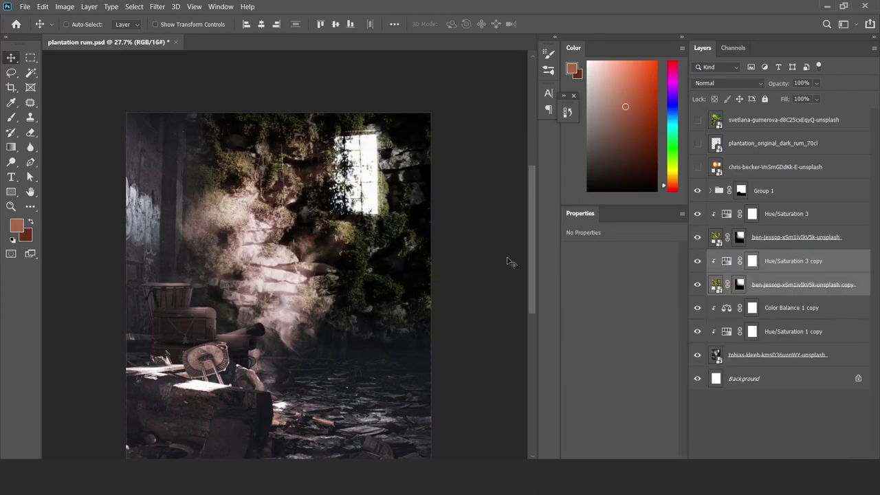
key(ctrl+t)
mouse_move(357, 246)
mouse_down()
mouse_move(302, 226)
mouse_move(207, 226)
mouse_up()
Perspective-taper the wall copy's right edge and scale it to about 93% × 150%
right_click(172, 204)
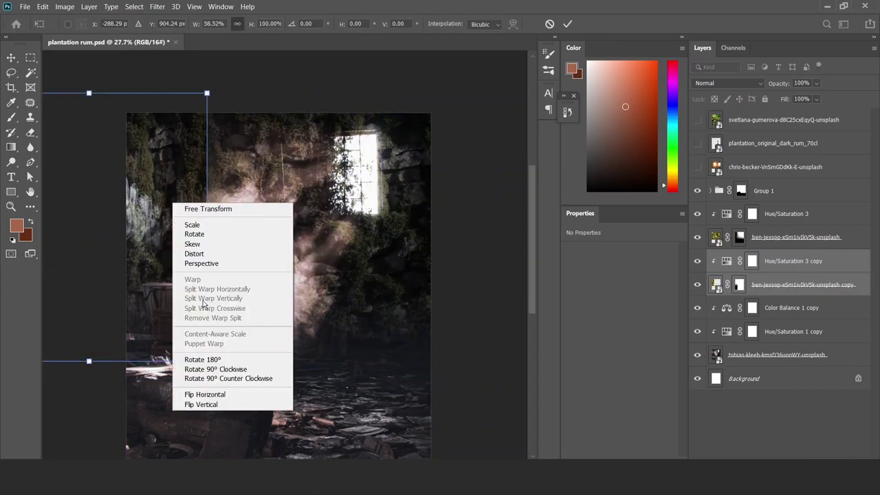
click(201, 263)
drag(206, 361, 207, 295)
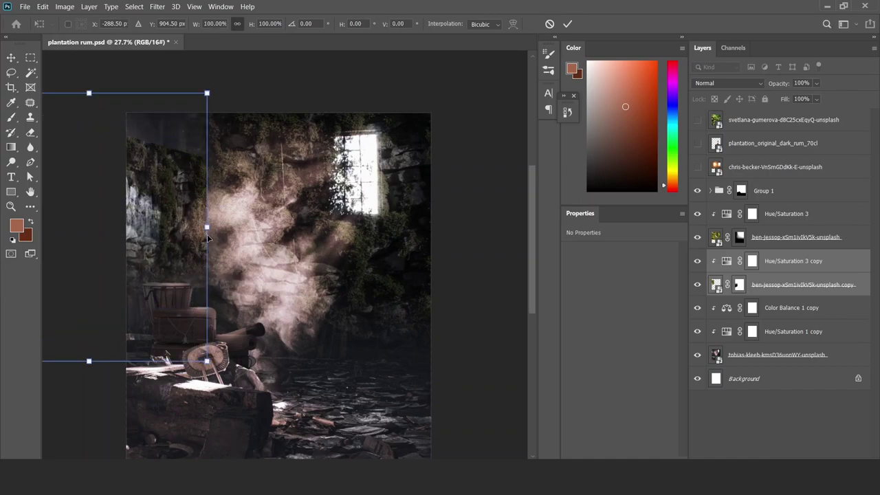
drag(206, 226, 143, 217)
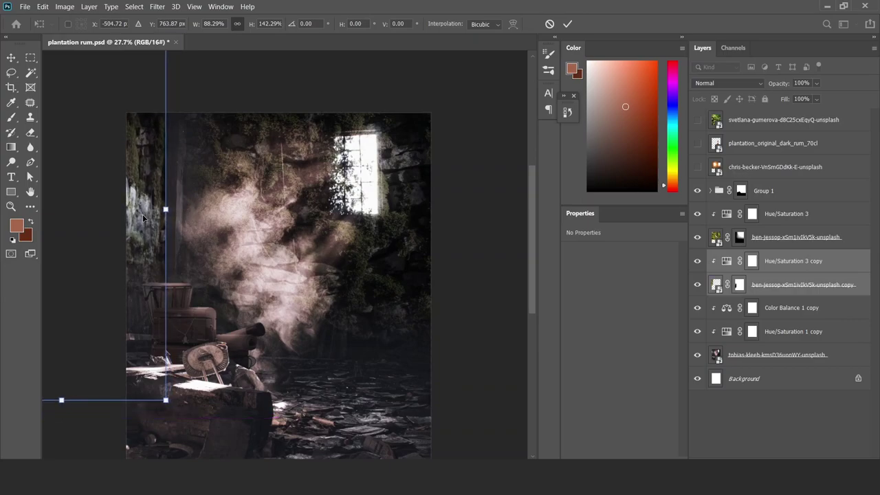
drag(165, 209, 160, 199)
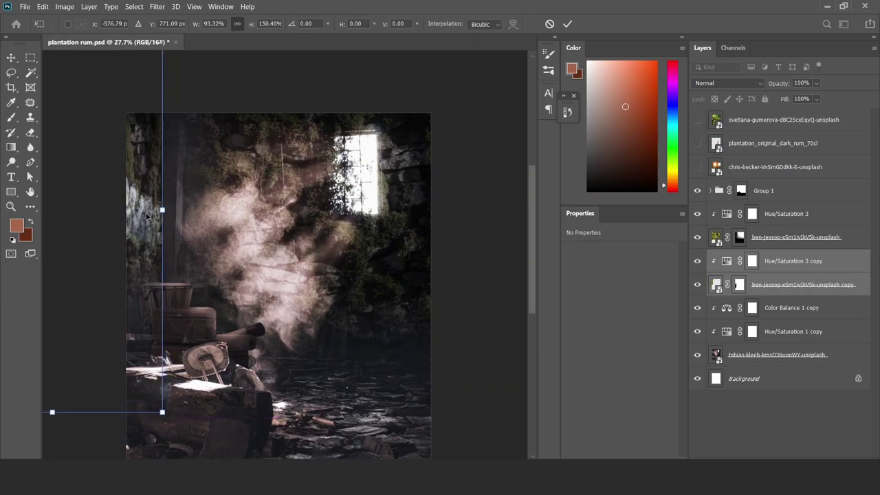
key(Return)
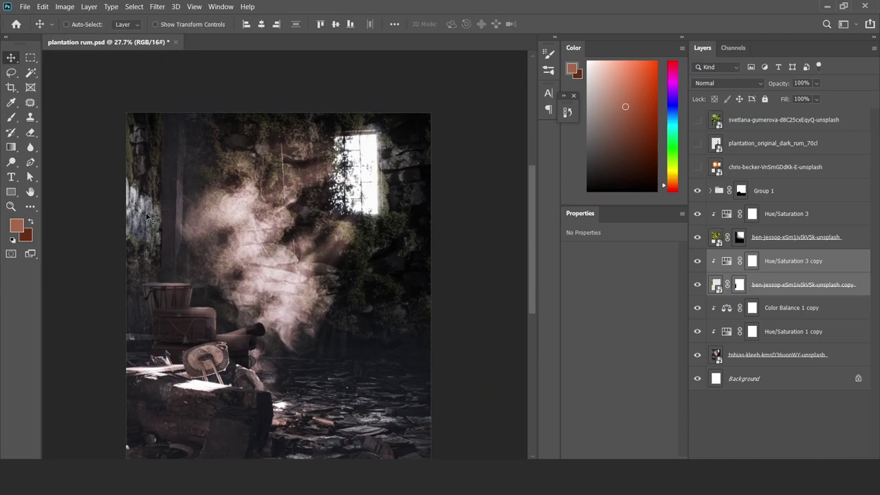
Fade the wall copy's upper-left corner with a black 329 px soft brush on its mask
click(739, 285)
key(d)
key(b)
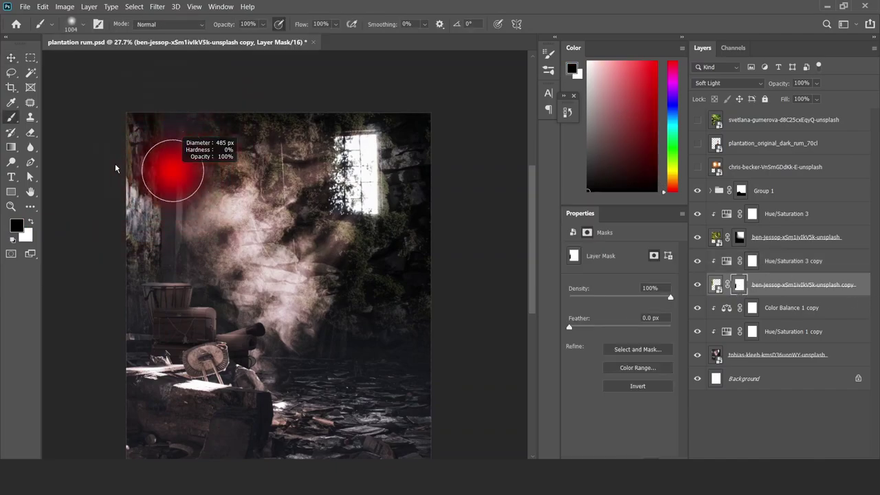
drag(115, 167, 168, 141)
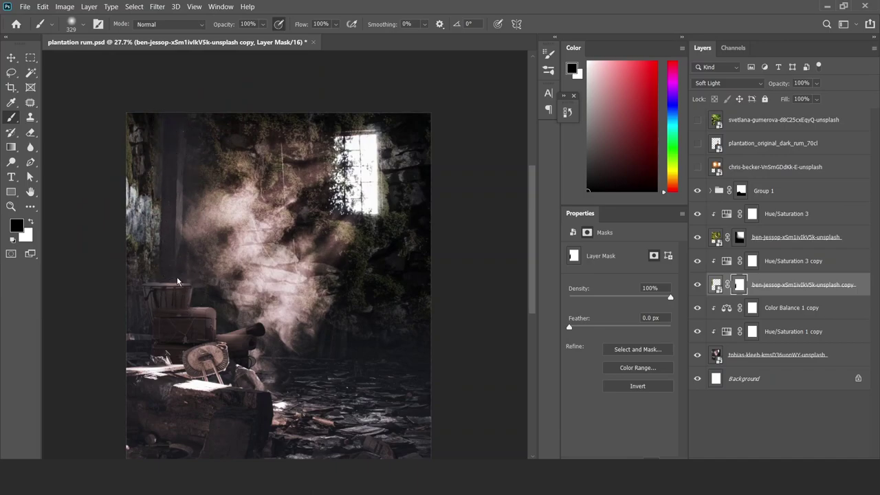
key(v)
scroll(251, 203, down, 1)
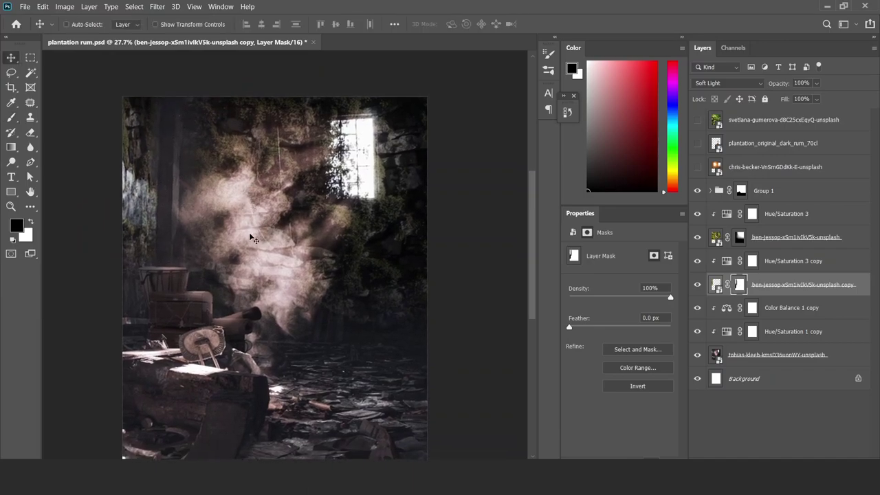
drag(251, 237, 229, 219)
scroll(295, 241, down, 1)
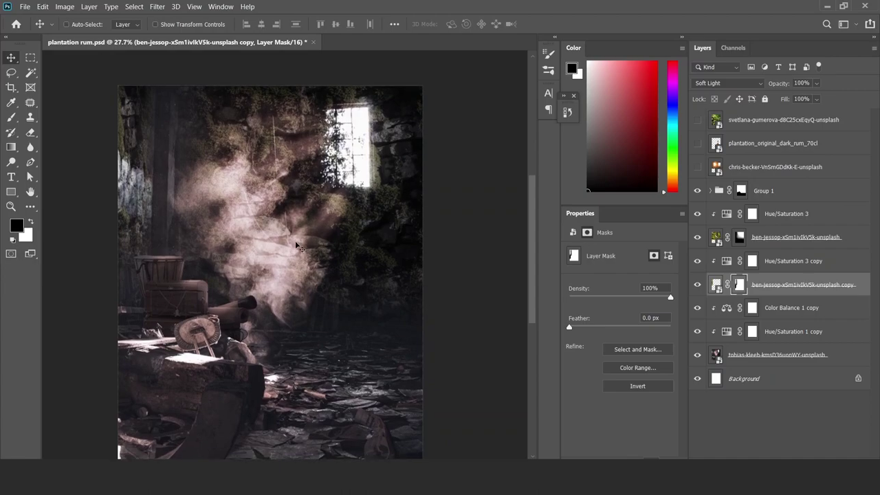
Group the wall photo and Hue/Saturation 3 into Group 2, undoing an accidental duplicate
click(784, 238)
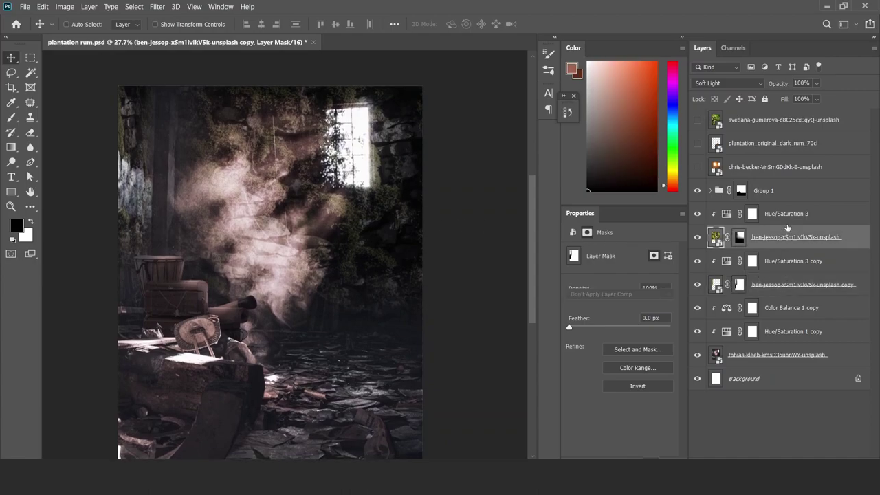
key(ctrl+g)
key(ctrl+j)
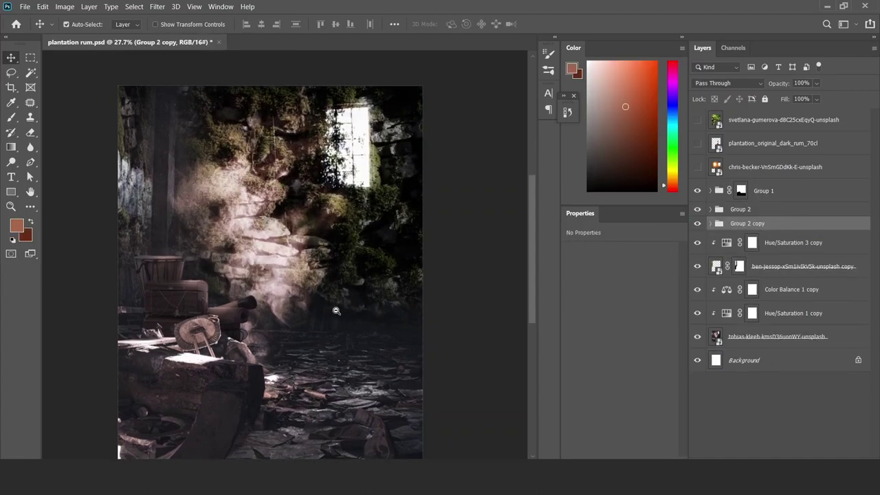
scroll(351, 320, down, 3)
scroll(350, 320, up, 2)
key(ctrl+z)
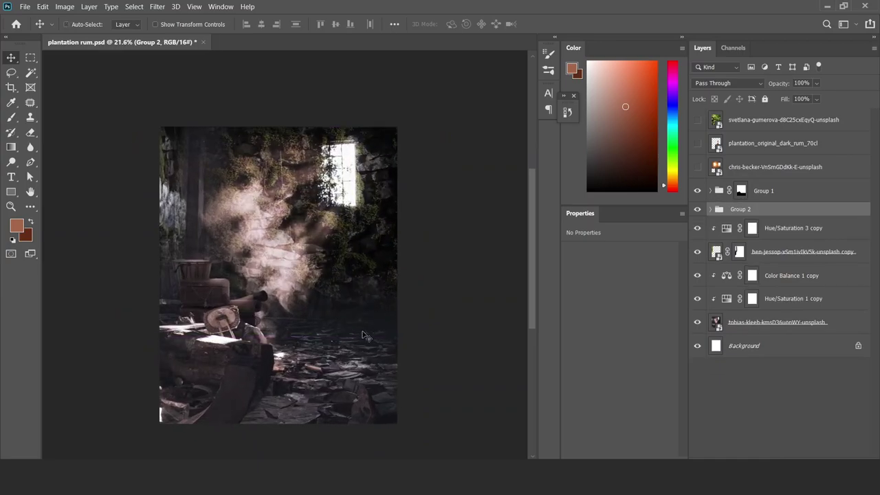
scroll(287, 302, up, 2)
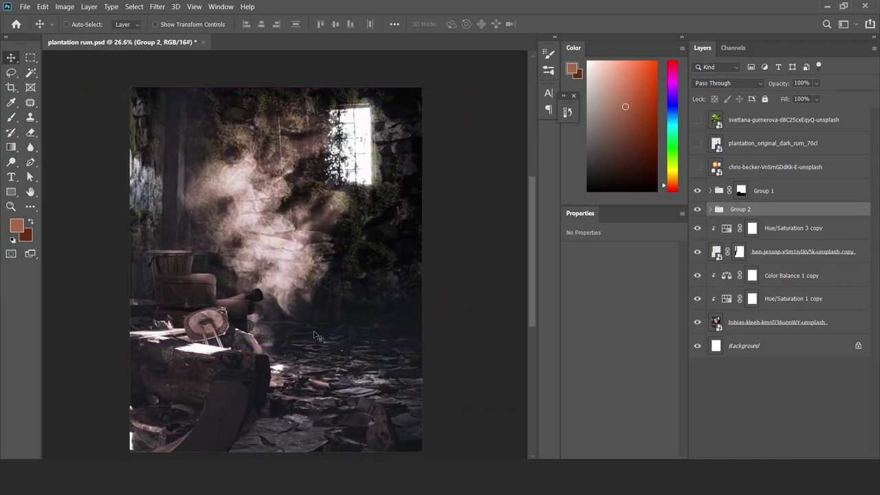
drag(310, 342, 297, 323)
scroll(377, 270, down, 4)
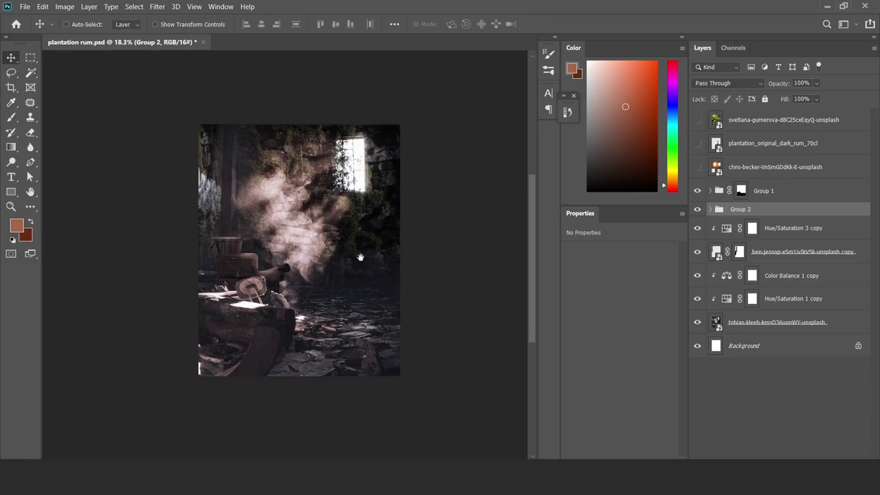
scroll(350, 255, up, 4)
drag(314, 236, 334, 248)
scroll(335, 247, down, 1)
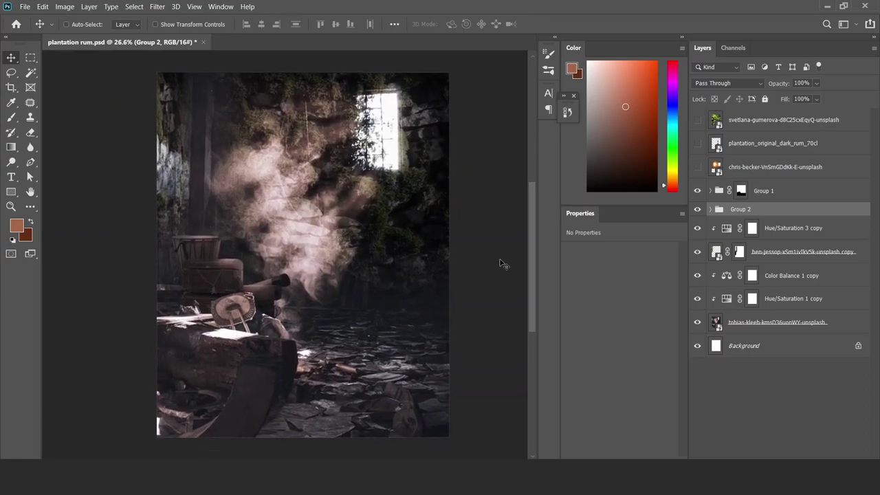
scroll(308, 356, up, 1)
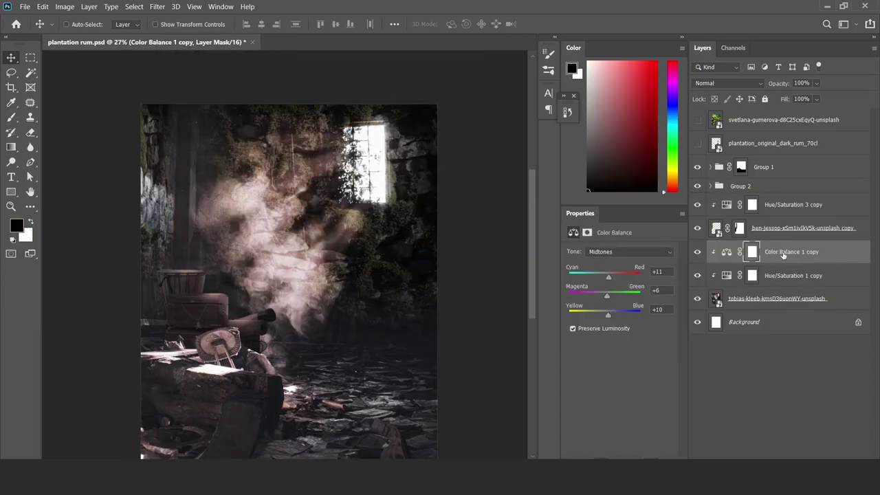
Add a golden-yellow ffd200 Solid Color fill layer above the Color Balance copy
click(783, 255)
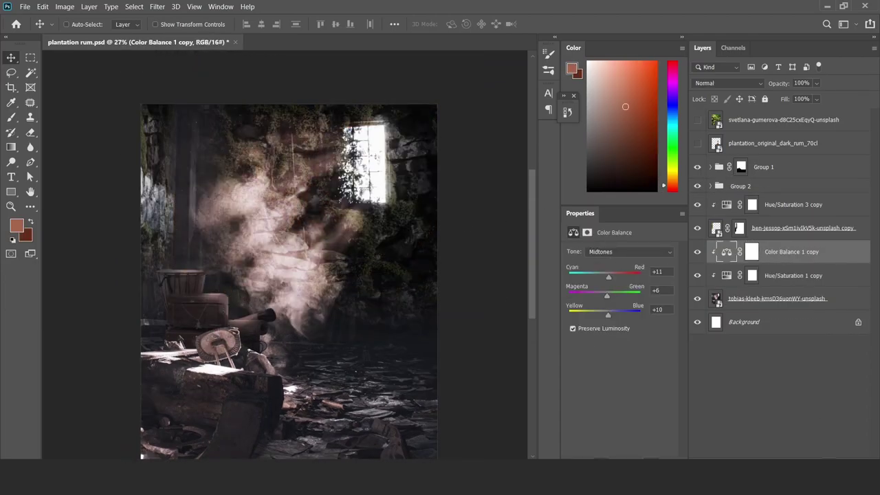
click(814, 458)
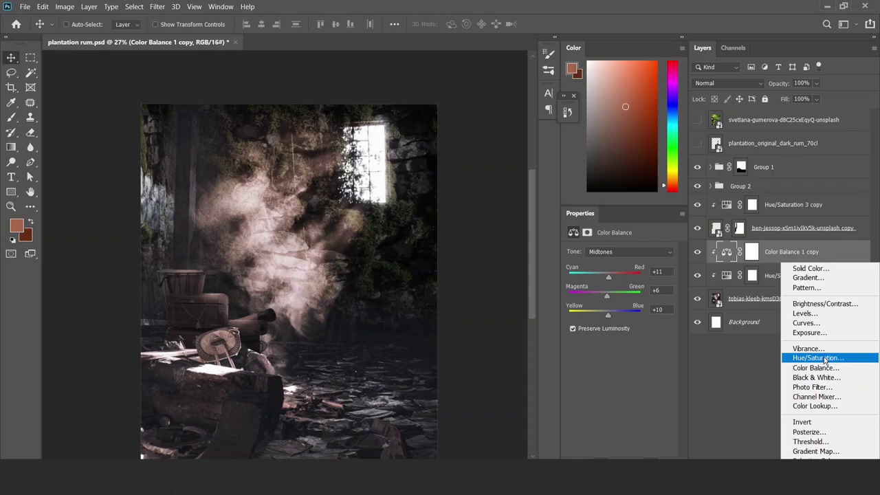
click(812, 268)
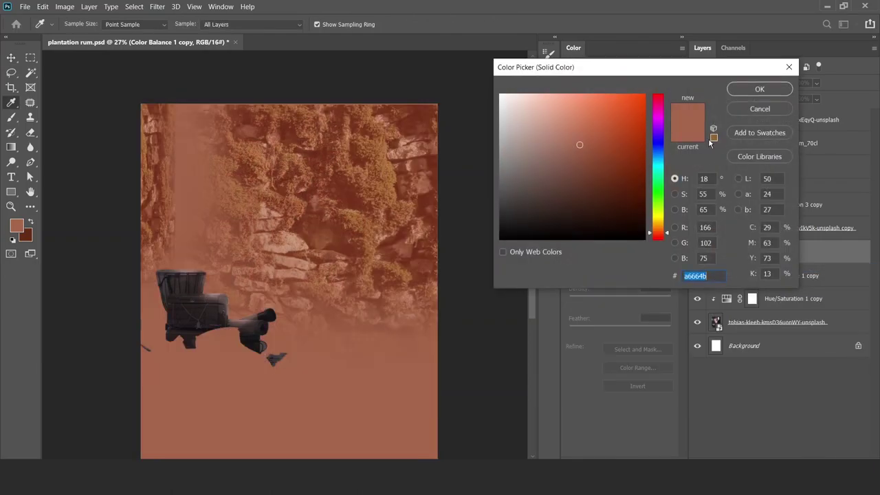
drag(657, 227, 657, 216)
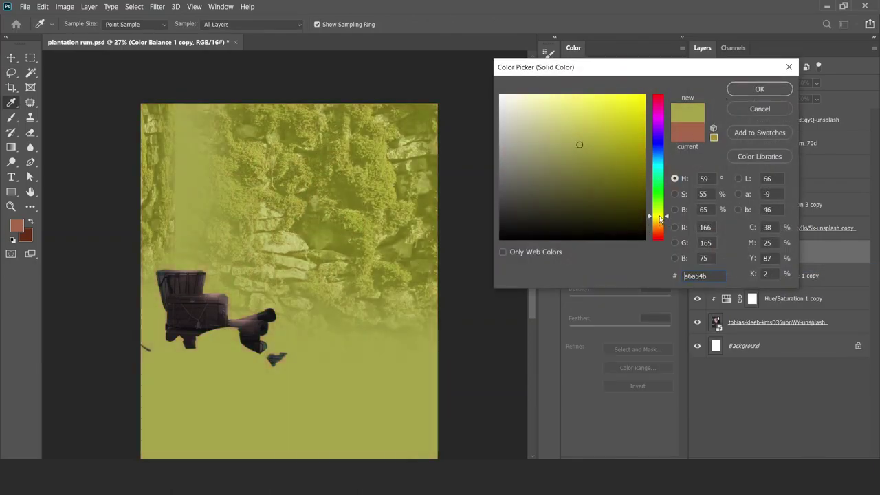
drag(644, 171, 649, 65)
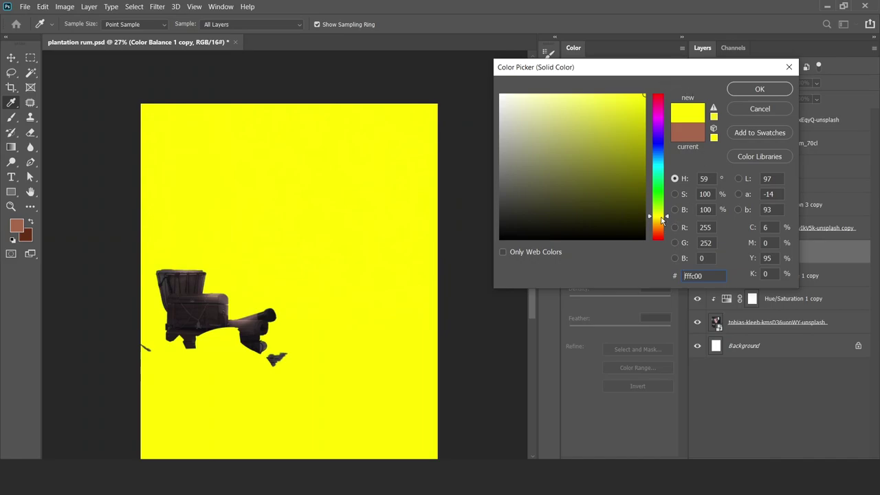
drag(664, 216, 665, 221)
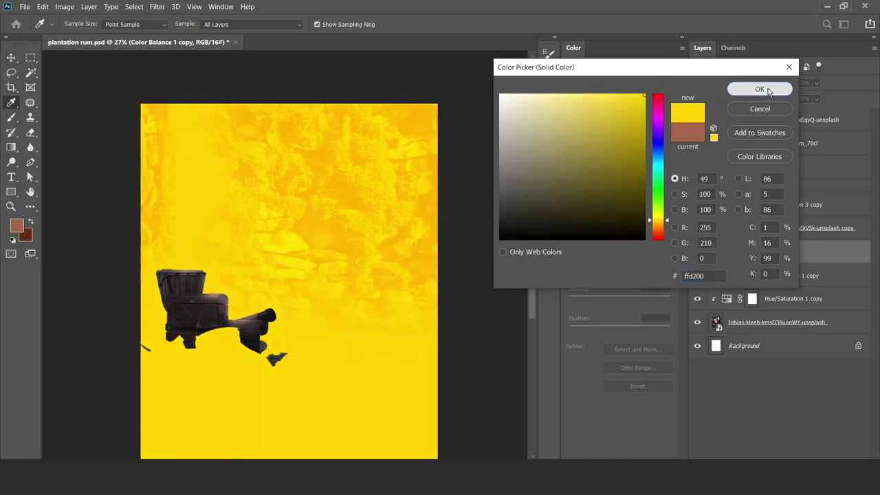
click(759, 89)
click(729, 83)
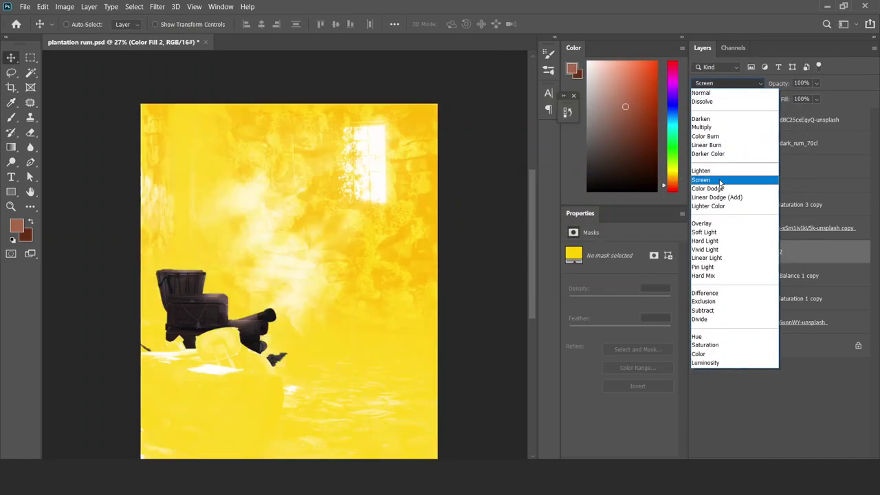
Set the fill to Overlay, invert its mask, and paint the yellow glow around the window and smoke
click(714, 227)
click(743, 253)
key(d)
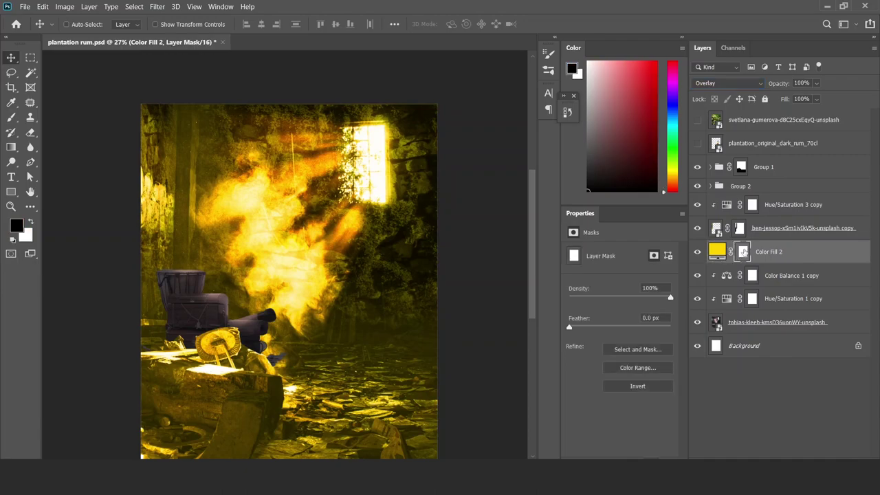
key(ctrl+i)
key(b)
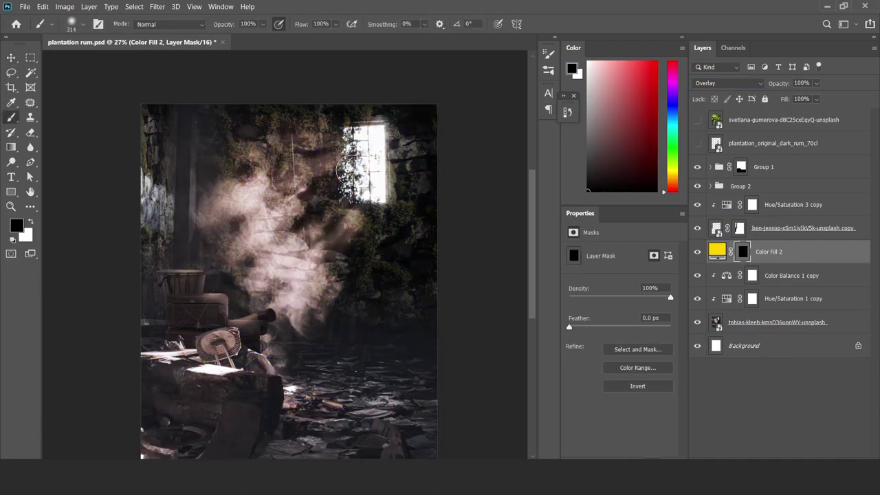
drag(334, 172, 257, 221)
key(x)
drag(324, 275, 373, 147)
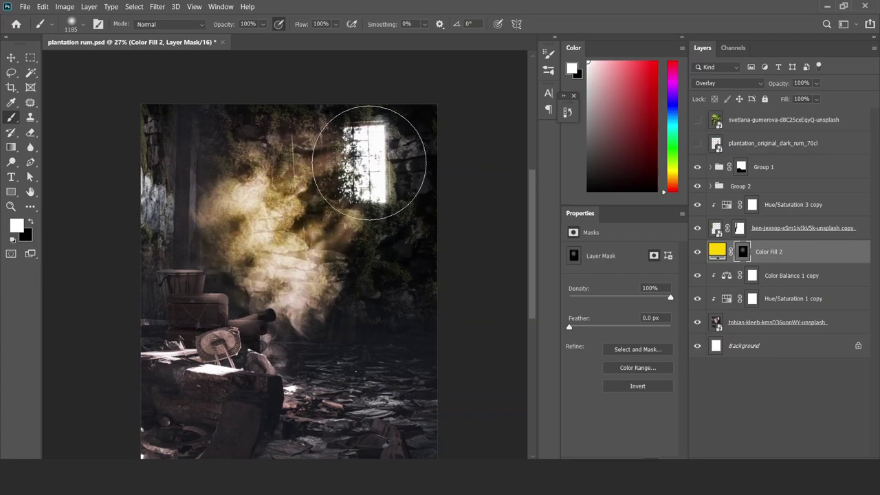
mouse_move(292, 210)
mouse_down()
mouse_move(187, 255)
mouse_move(295, 275)
mouse_move(295, 295)
mouse_move(387, 405)
mouse_move(190, 365)
mouse_move(305, 412)
mouse_up()
key(x)
Switch the fill to Soft Light and repaint its mask over the left wall
key(v)
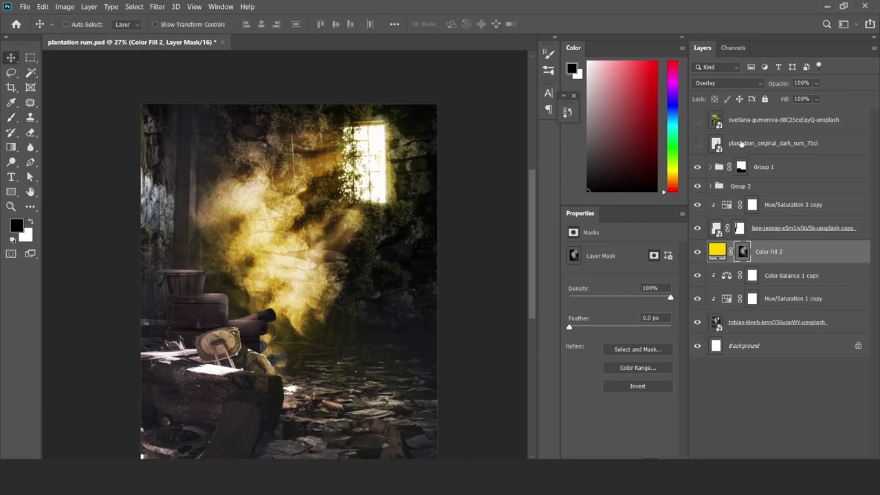
click(727, 82)
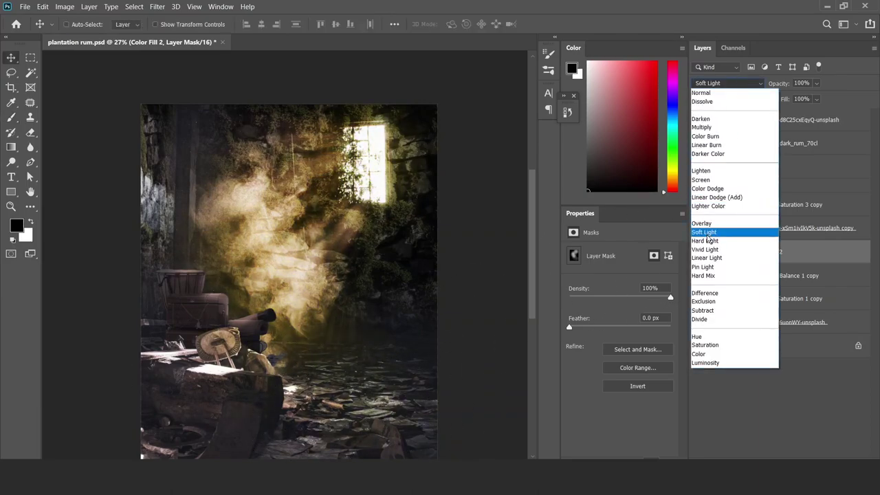
click(707, 233)
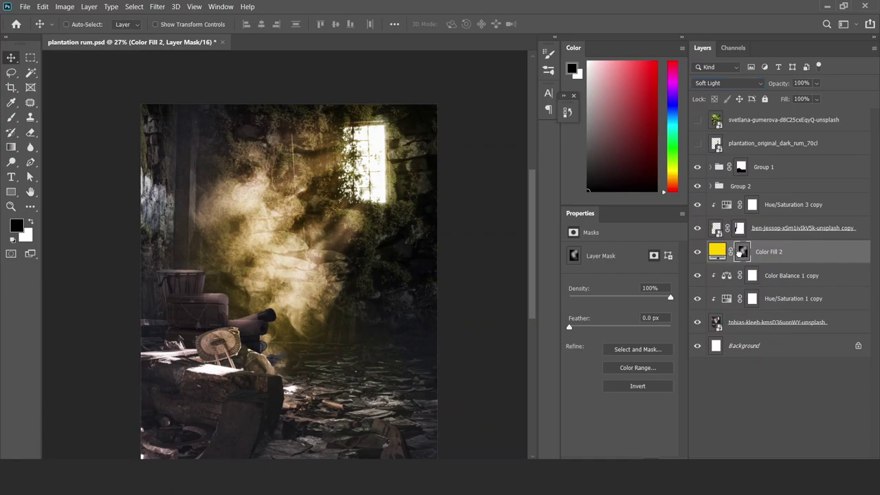
key(b)
key(x)
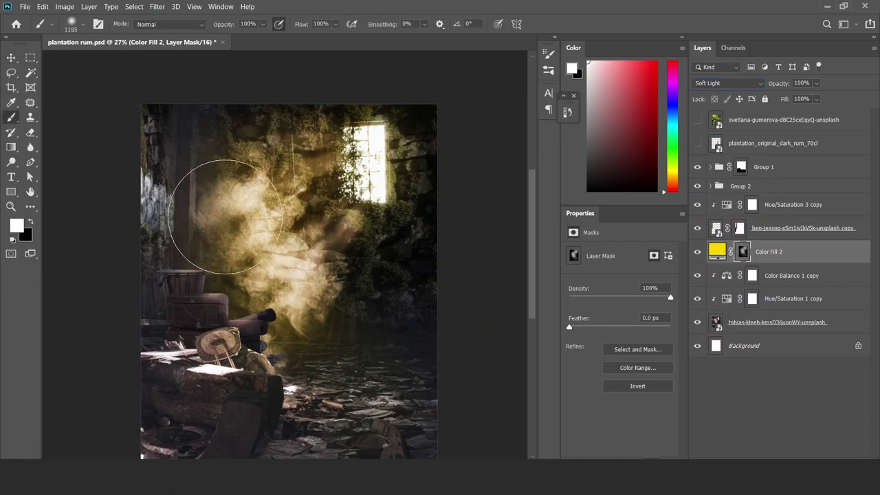
mouse_move(233, 222)
mouse_down()
mouse_move(173, 161)
mouse_move(144, 197)
mouse_move(158, 197)
mouse_up()
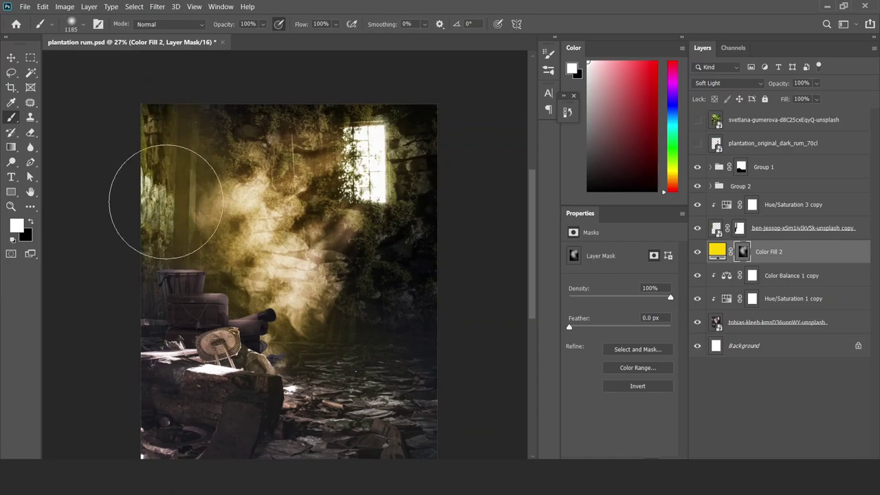
key(x)
drag(185, 152, 193, 147)
key(x)
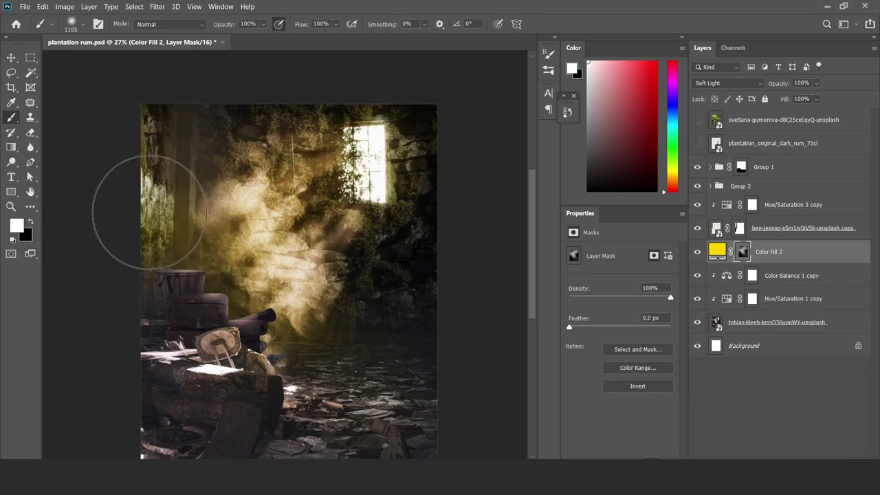
drag(147, 197, 183, 94)
Recolour Color Fill 2 to muted dusty pink ae8c8b and zoom out to view the scene
key(x)
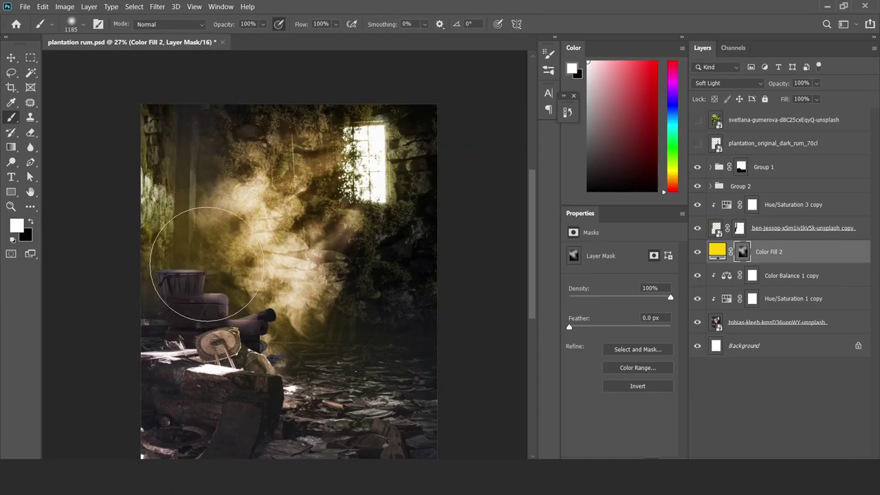
key(x)
key(v)
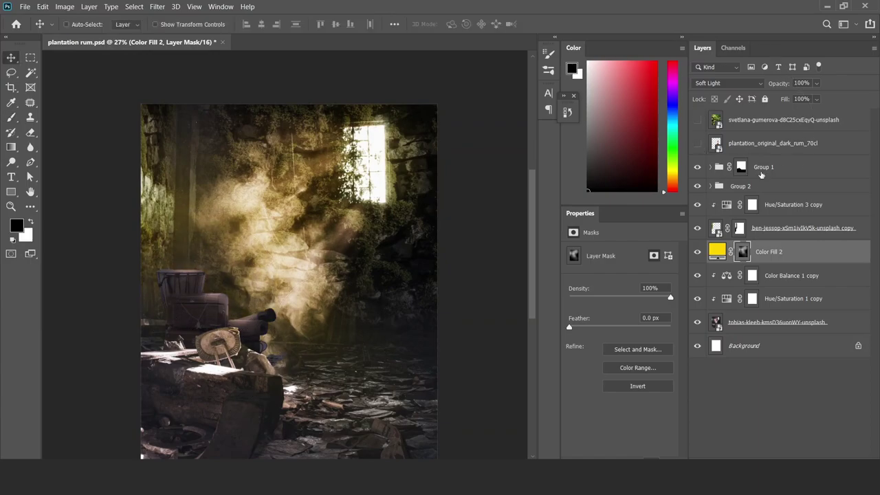
double_click(720, 255)
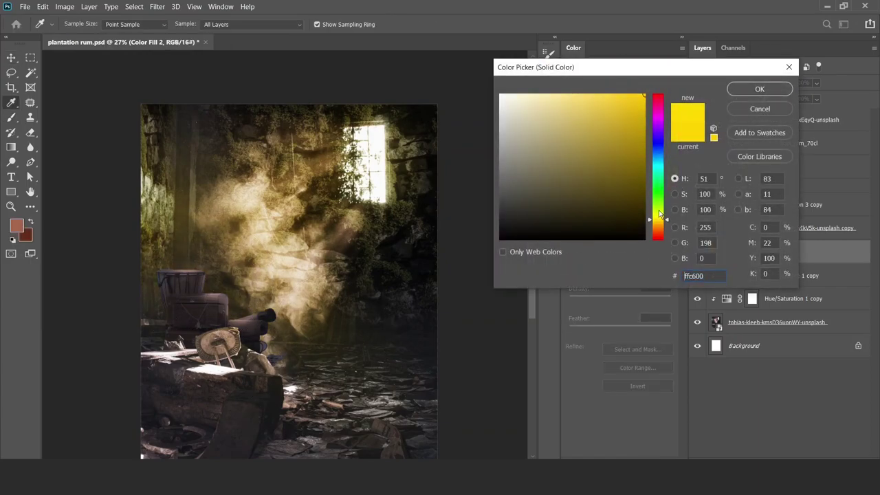
mouse_move(660, 224)
mouse_down()
mouse_move(663, 96)
mouse_move(547, 136)
mouse_up()
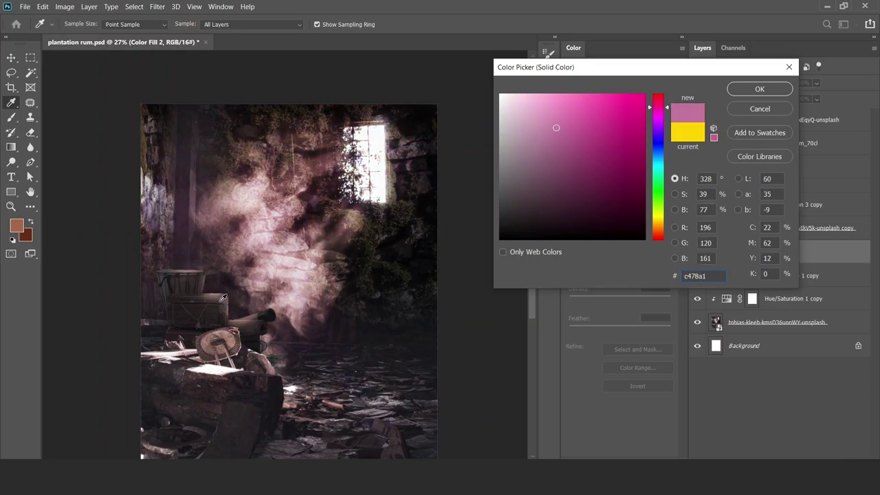
click(227, 296)
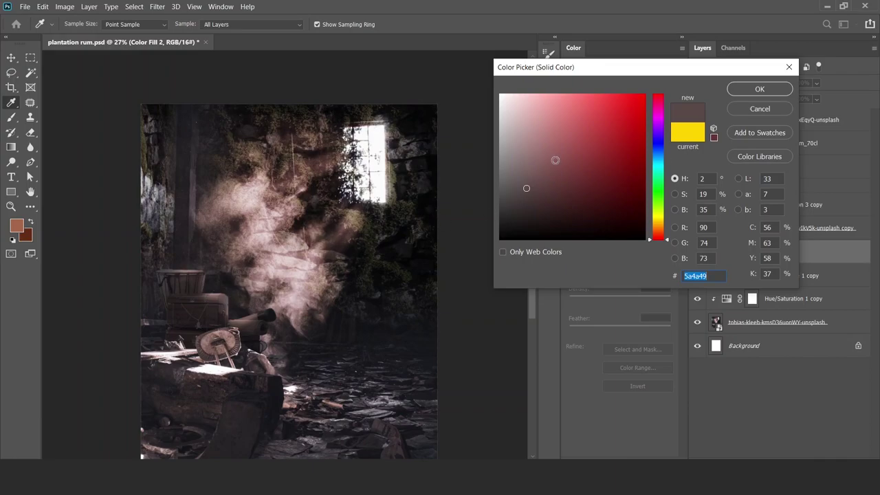
click(528, 145)
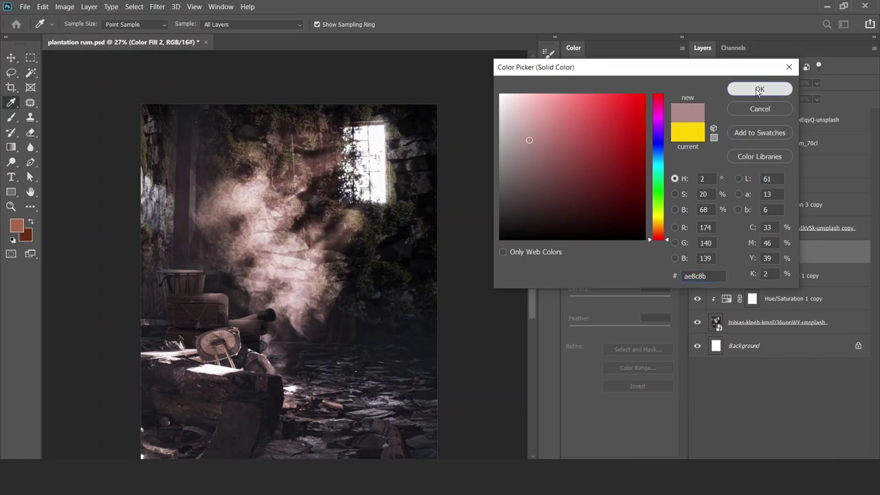
click(760, 88)
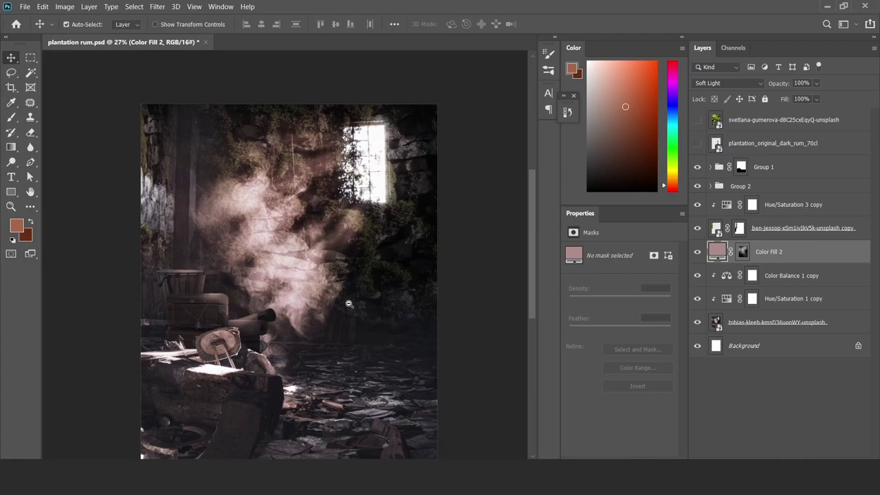
mouse_move(349, 303)
mouse_down()
mouse_move(369, 337)
mouse_move(348, 304)
mouse_up()
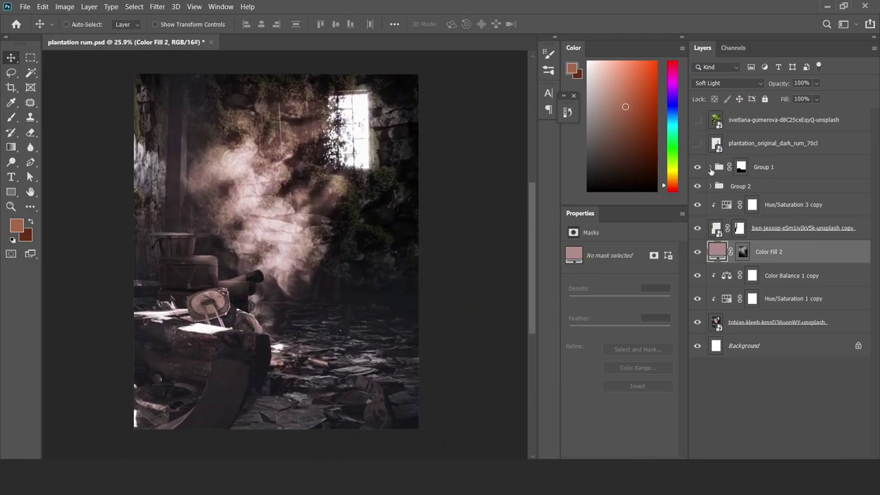
Show the rum bottle layer and scale it up slightly, nudging it into place
click(697, 143)
click(770, 143)
key(ctrl+t)
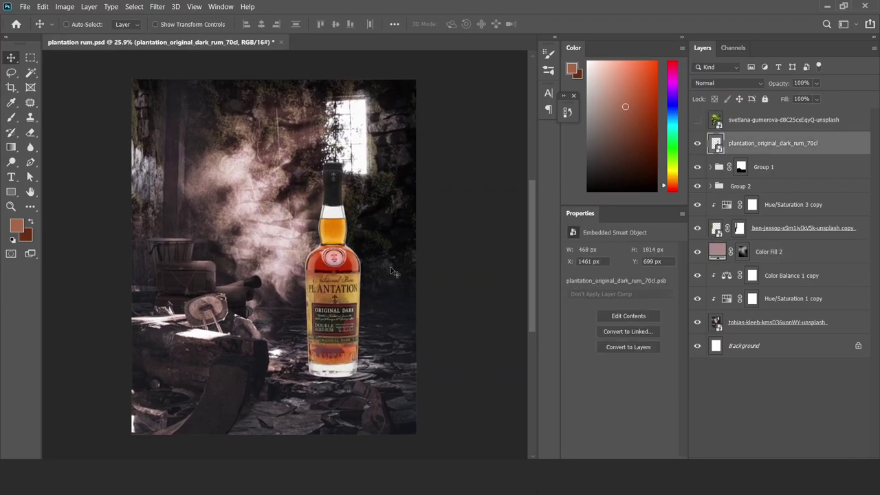
drag(362, 170, 348, 237)
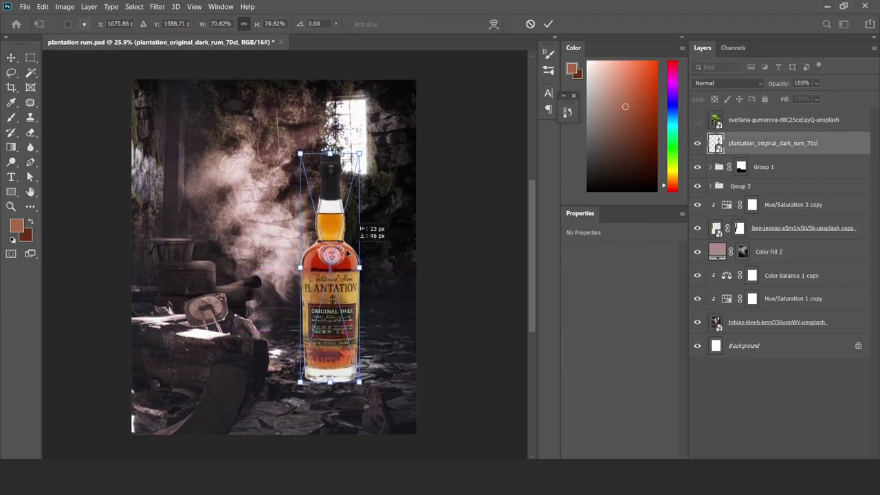
key(Return)
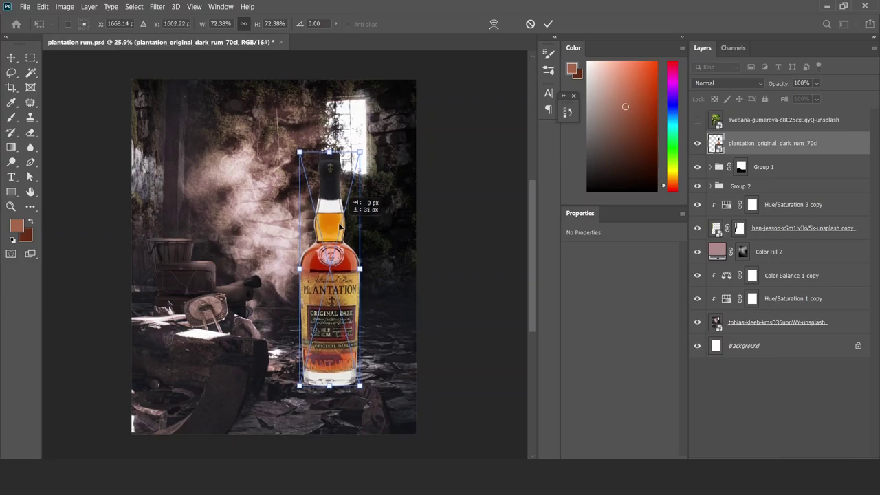
drag(318, 408, 392, 299)
scroll(318, 408, up, 5)
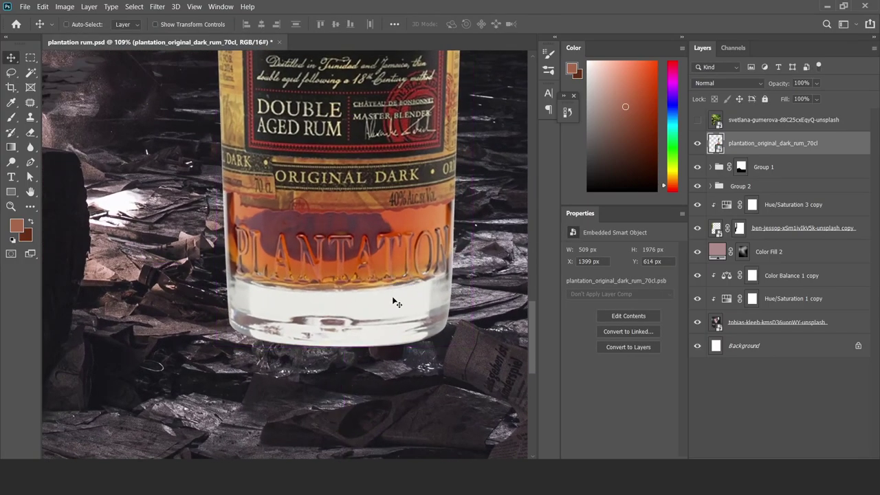
key(5)
Drop the bottle to 20% opacity and lasso the floor debris to mask it out
key(0)
key(0)
key(3)
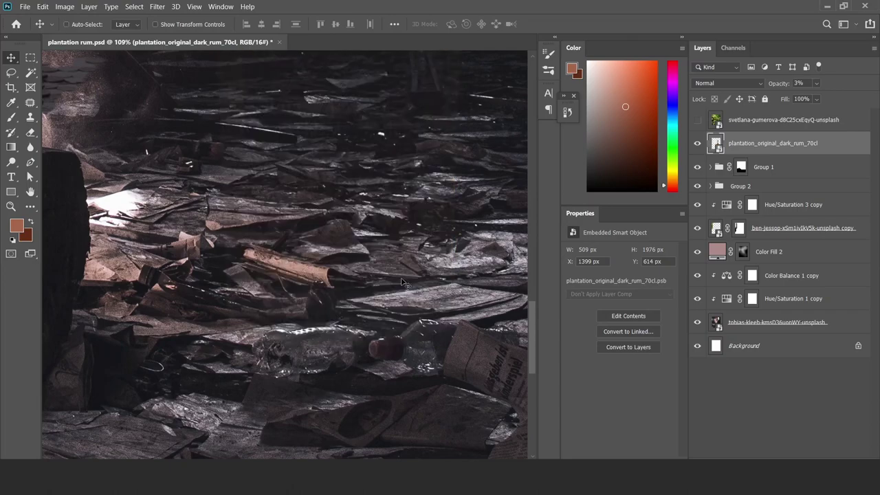
key(0)
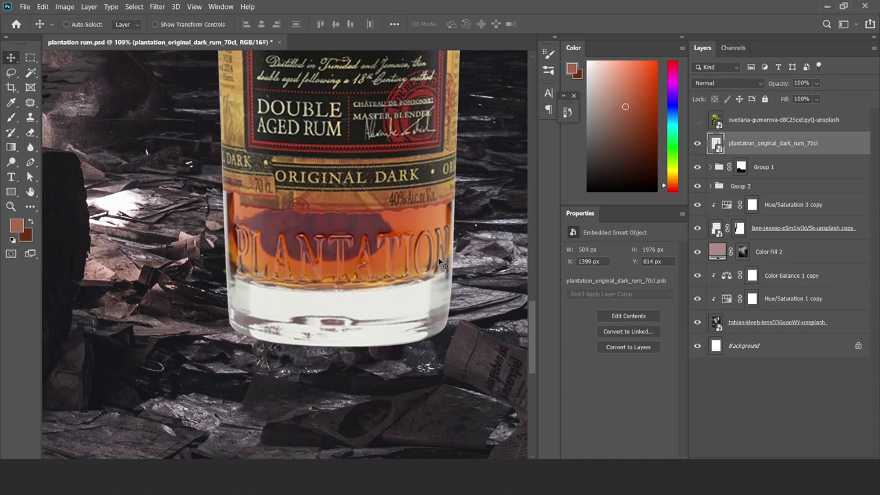
key(3)
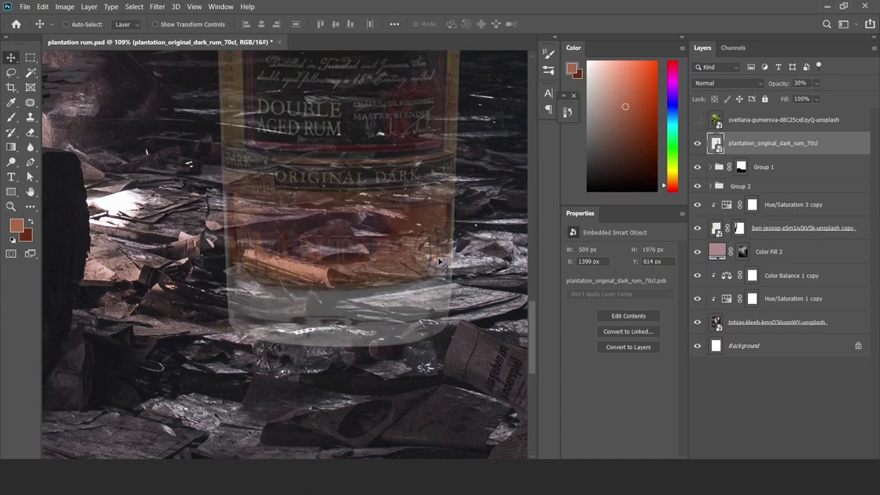
key(2)
ctrl+click(359, 373)
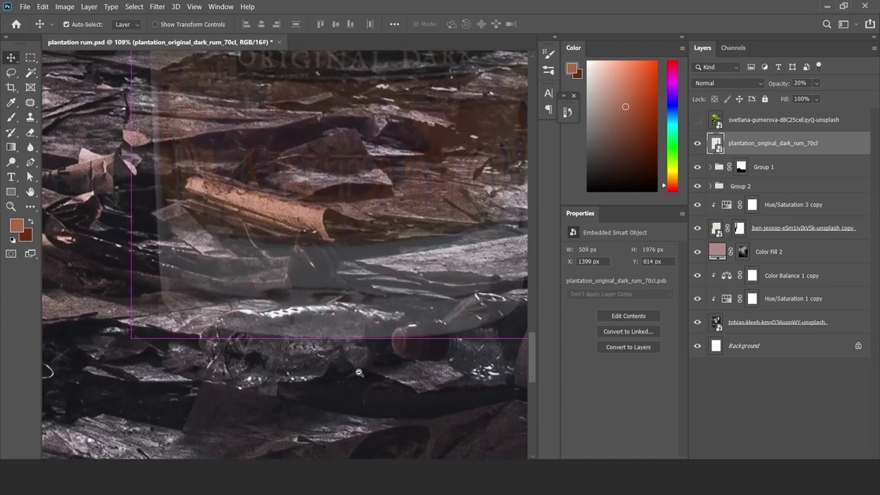
key(l)
drag(344, 300, 318, 300)
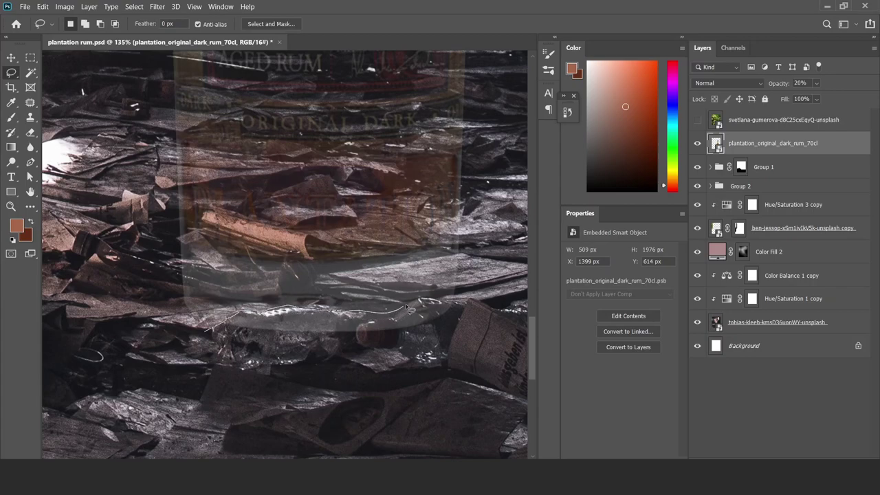
drag(483, 324, 199, 334)
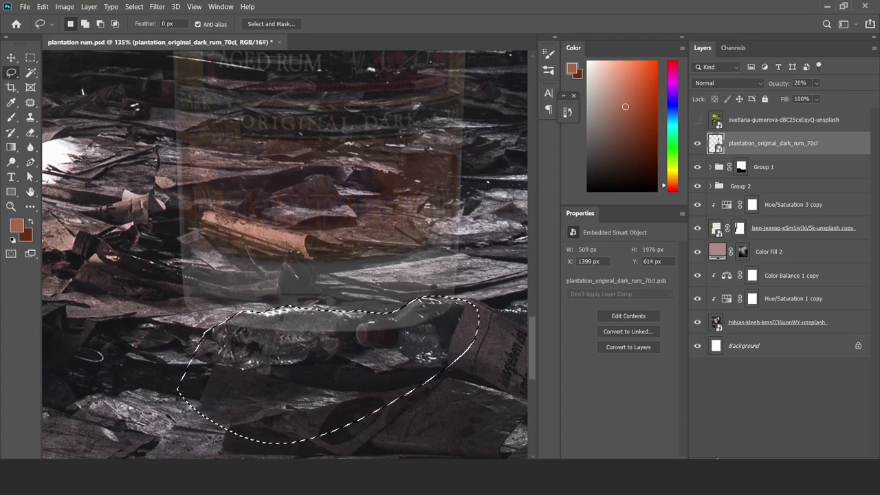
key(Delete)
Restore the bottle to 100% opacity and zoom out to see the whole scene
key(v)
key(0)
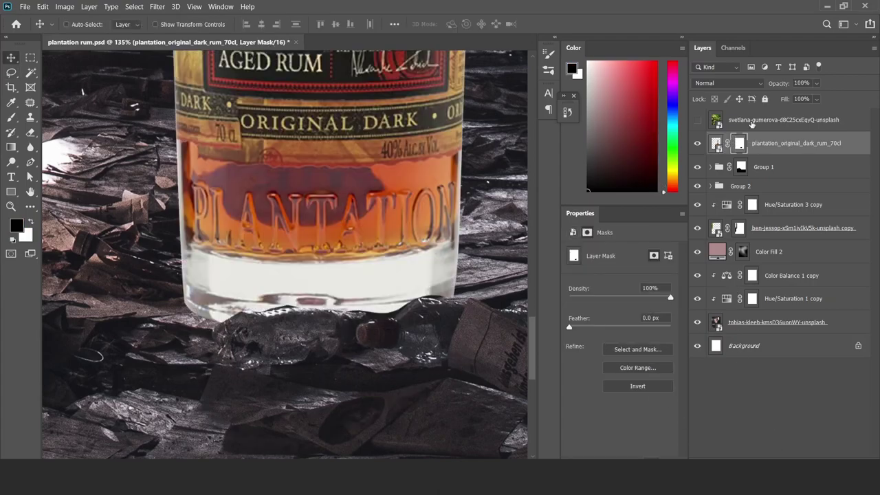
drag(373, 289, 338, 305)
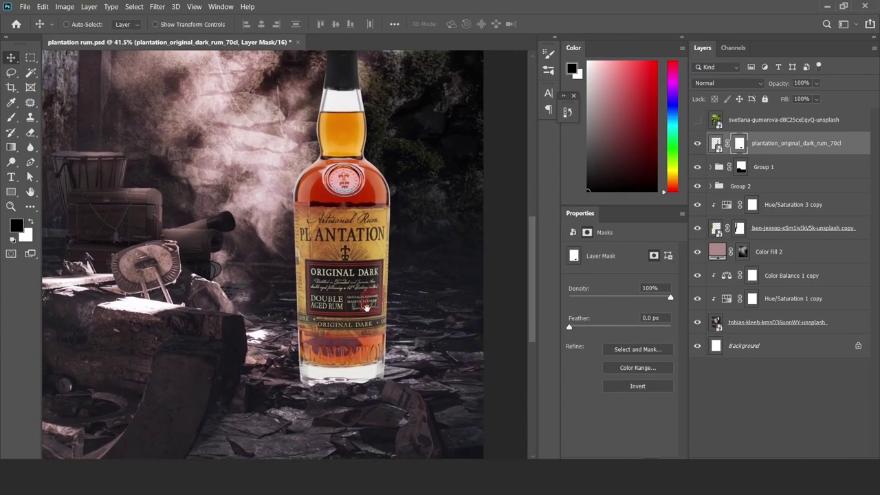
mouse_move(395, 282)
mouse_down()
mouse_move(320, 333)
mouse_move(359, 320)
mouse_up()
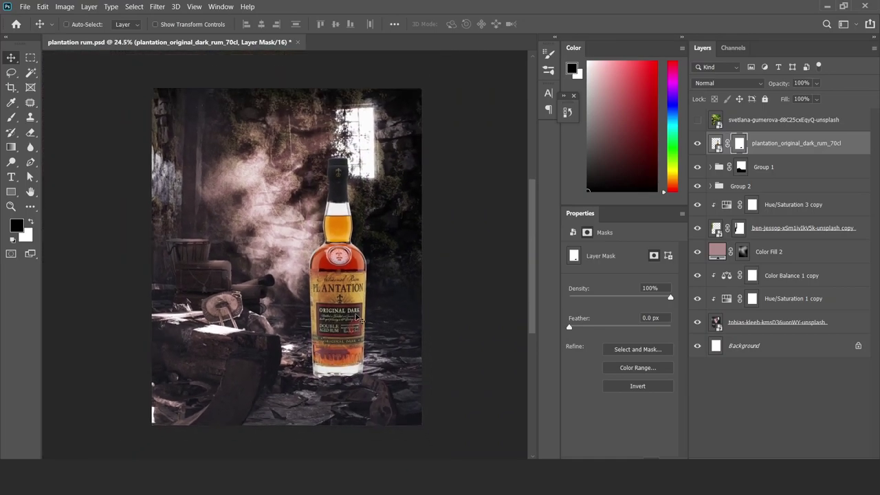
scroll(443, 309, down, 1)
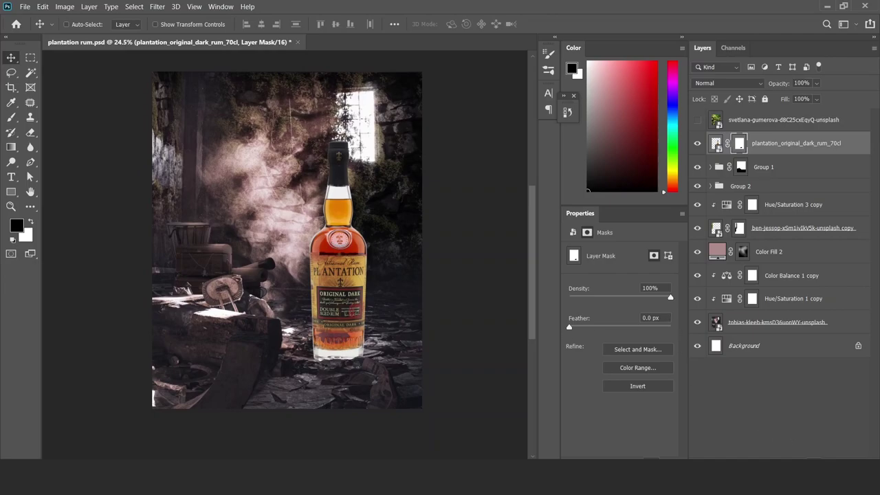
click(805, 468)
Darken the bottle with a Hue/Saturation layer and clip a Color Balance copy on top
click(791, 357)
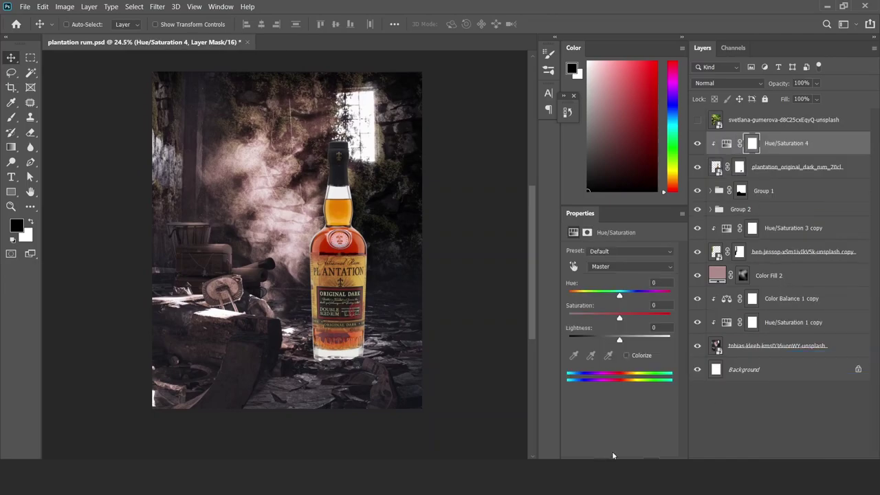
drag(618, 337, 594, 335)
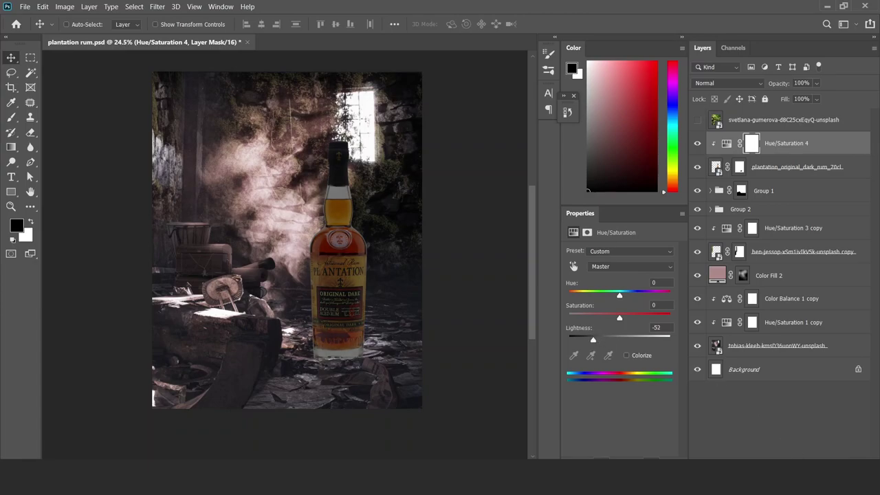
drag(779, 301, 770, 145)
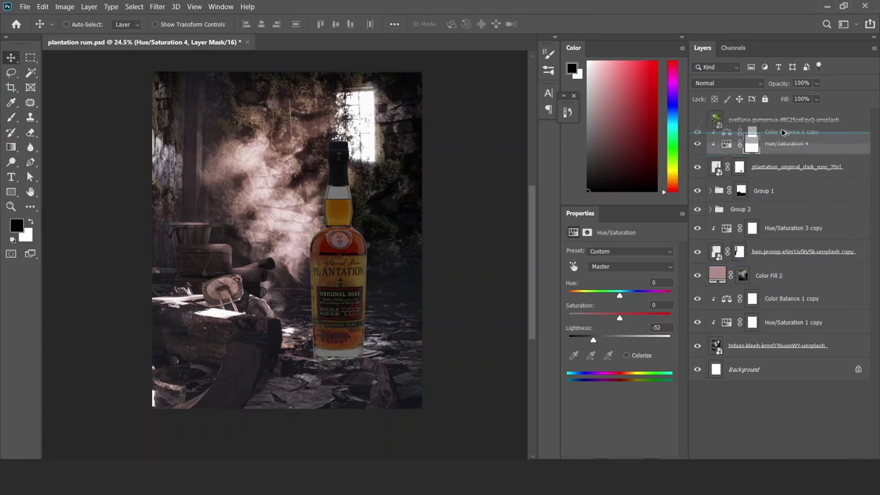
key(ctrl+alt+g)
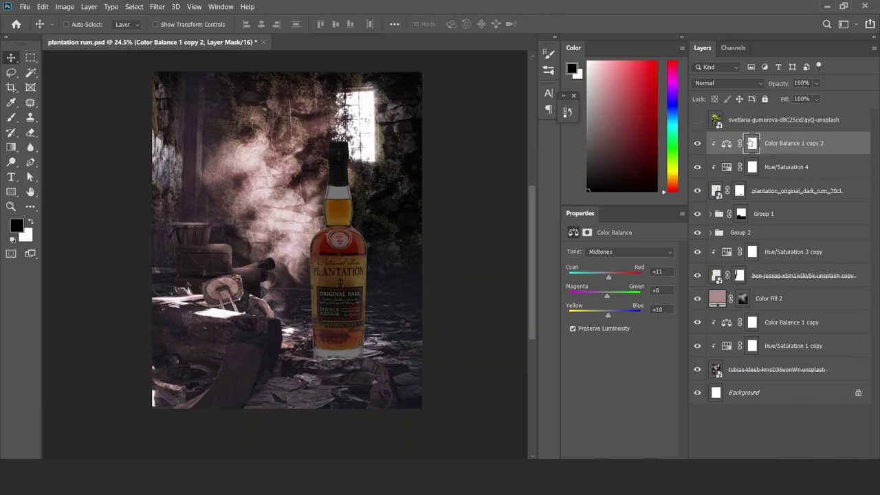
click(728, 145)
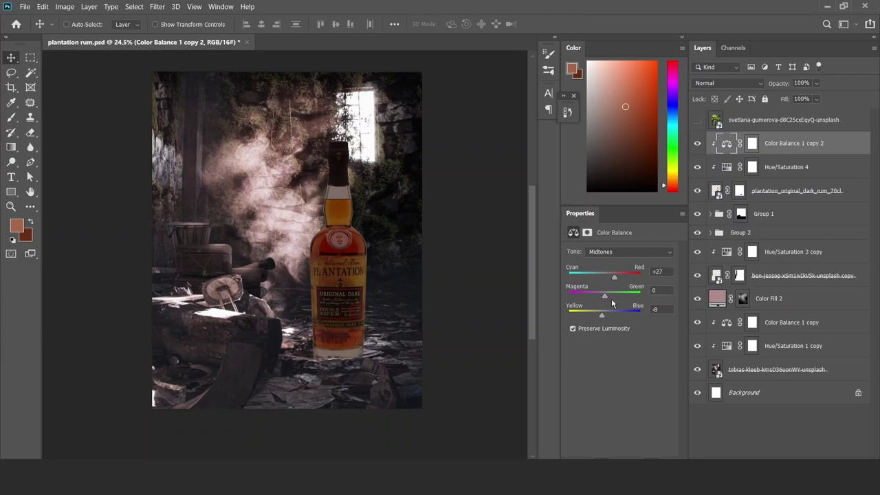
Set Hue/Saturation 4 to Saturation -50 and Lightness about -60
click(727, 168)
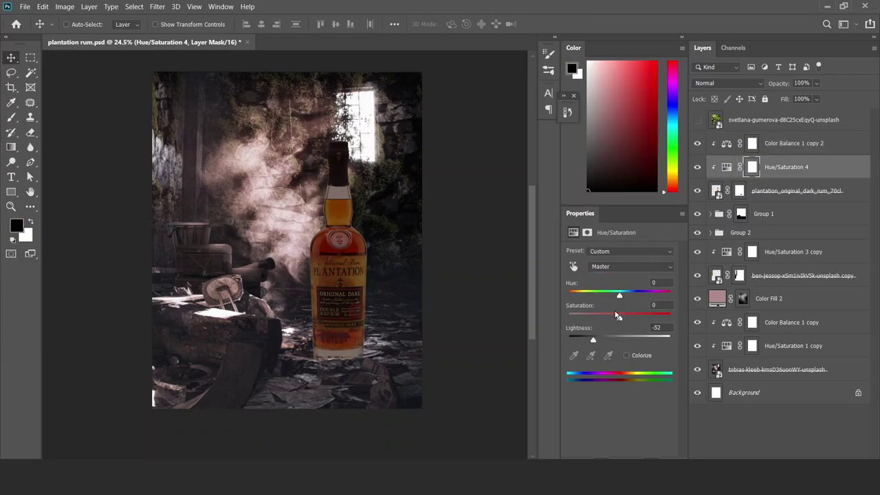
mouse_move(604, 319)
mouse_down()
mouse_move(594, 318)
mouse_move(590, 340)
mouse_up()
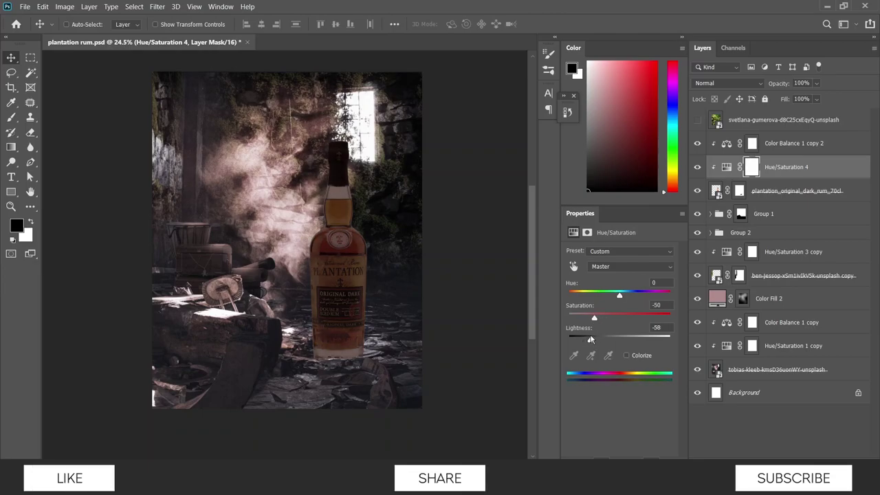
drag(308, 287, 344, 289)
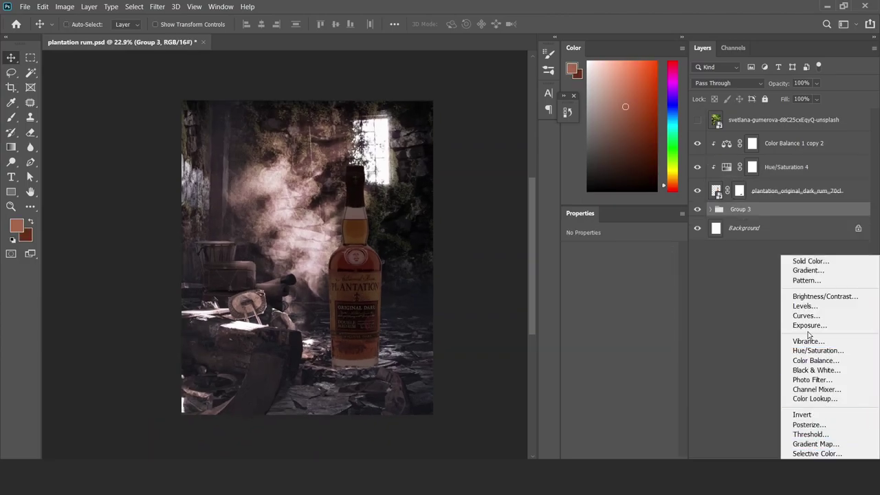
Add an Exposure adjustment layer clipped to the group, in Multiply blend mode
click(805, 324)
key(ctrl+alt+g)
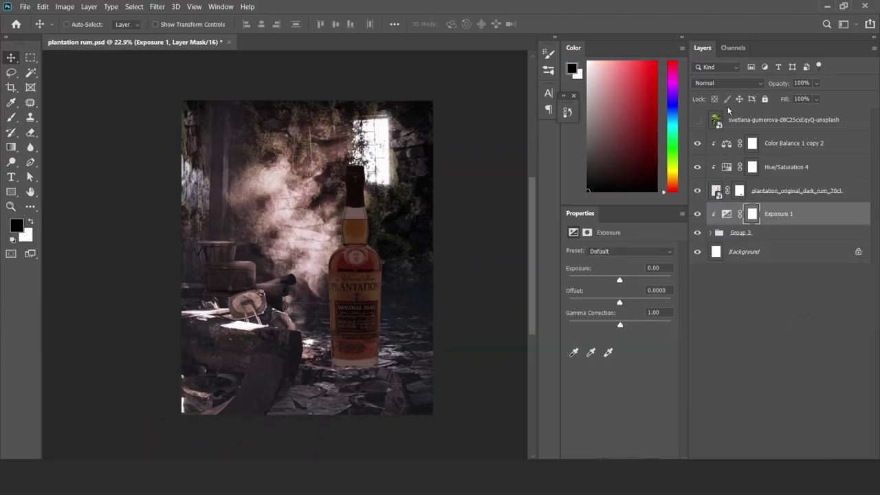
click(728, 82)
click(711, 124)
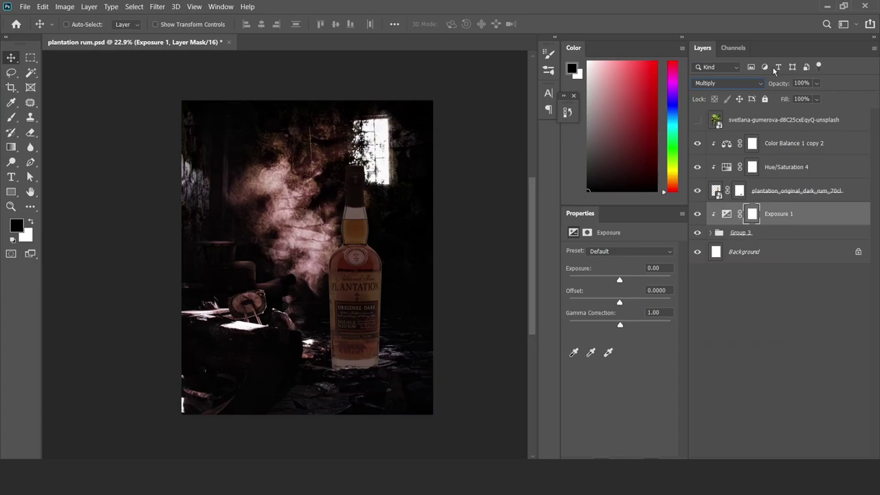
Paint black on the Exposure mask with a ~1900 px soft brush over bottle and smoke
click(753, 216)
key(b)
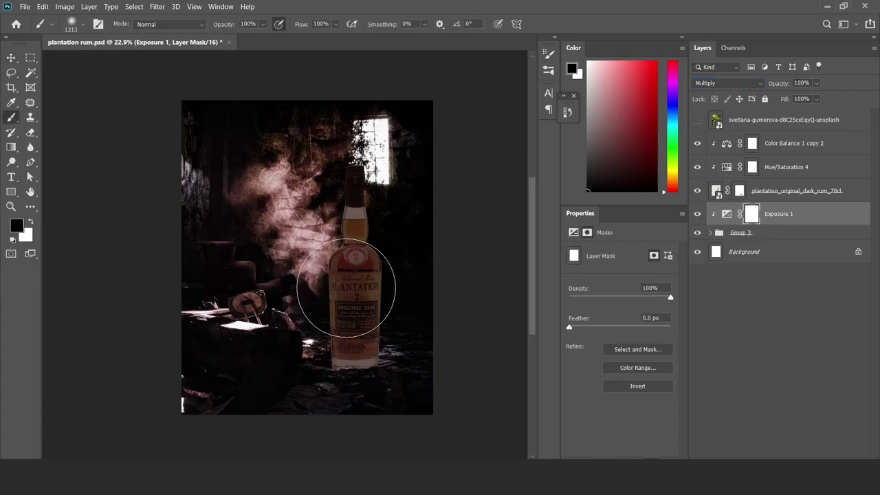
mouse_move(344, 296)
mouse_down()
mouse_move(351, 196)
mouse_move(374, 137)
mouse_move(363, 114)
mouse_move(314, 324)
mouse_move(352, 255)
mouse_up()
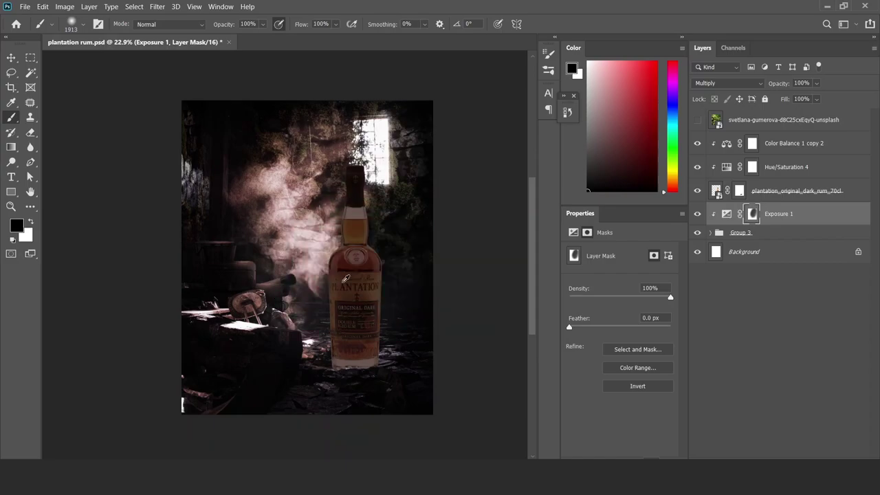
drag(323, 285, 302, 297)
mouse_move(265, 275)
mouse_down()
mouse_move(246, 295)
mouse_move(285, 255)
mouse_move(295, 284)
mouse_up()
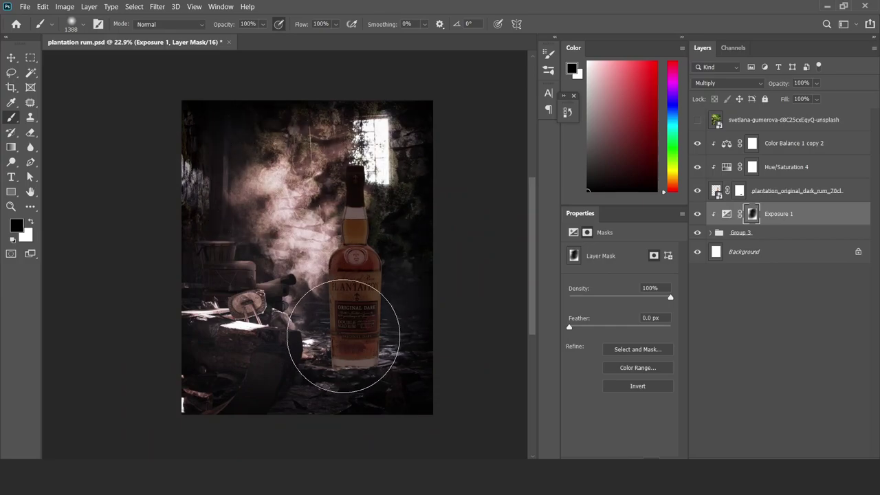
key(v)
click(698, 214)
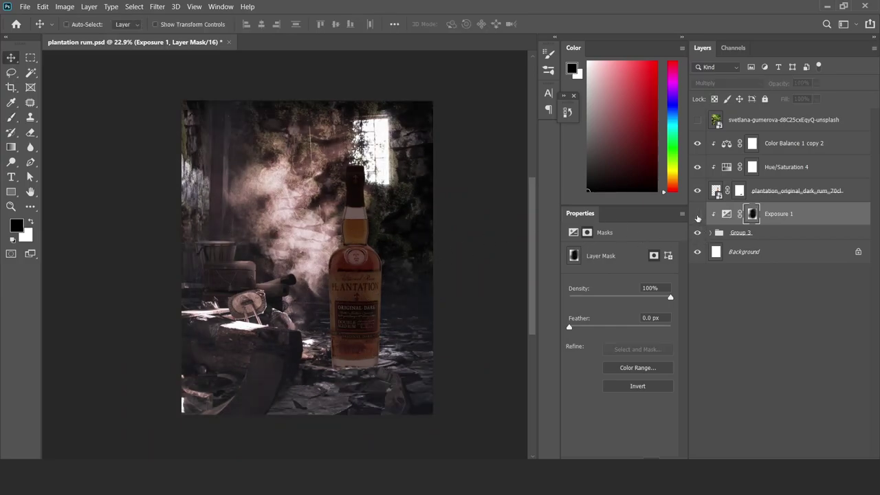
key(b)
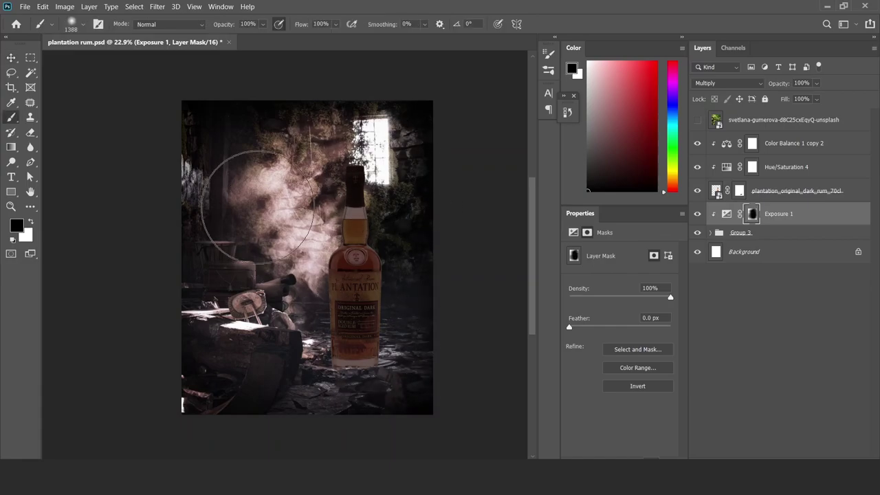
key(v)
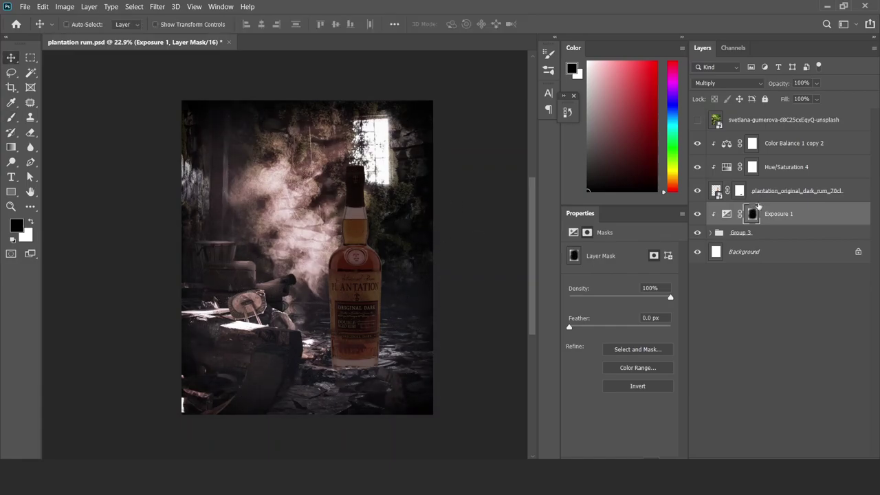
click(781, 216)
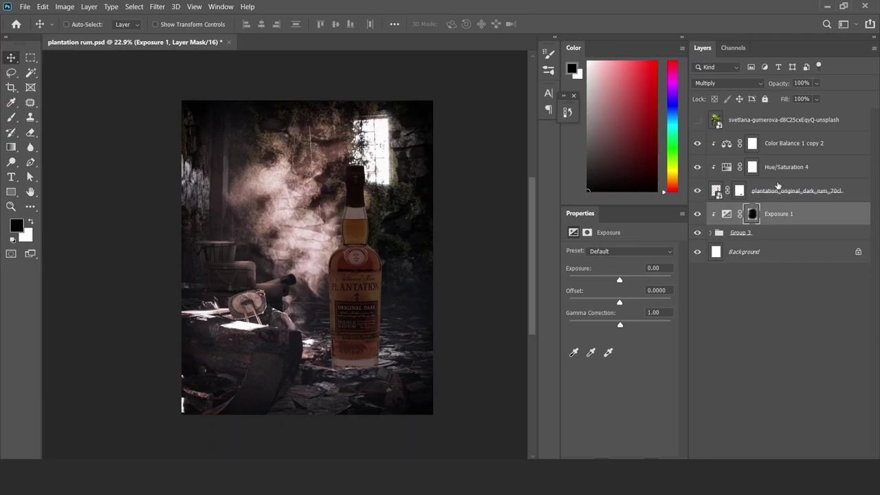
click(786, 143)
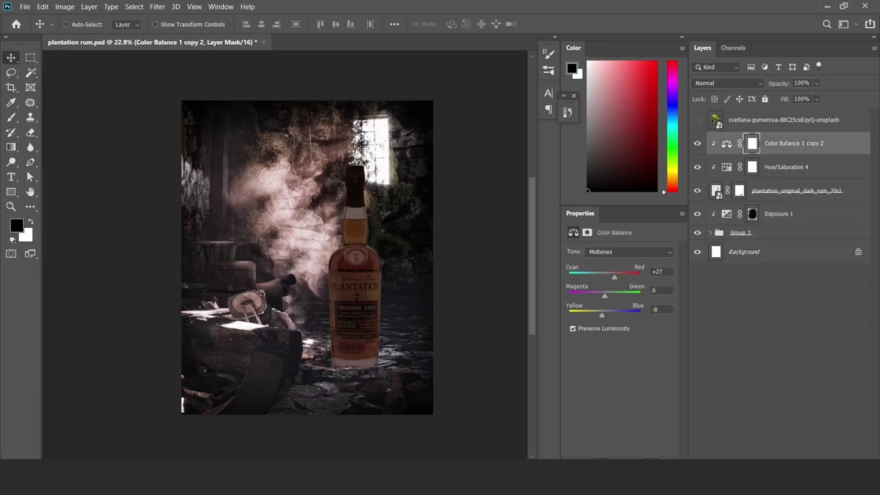
Add a clipped Solid Color fill with a mauve-brown (#8c726c) sampled from the room
click(780, 453)
click(798, 263)
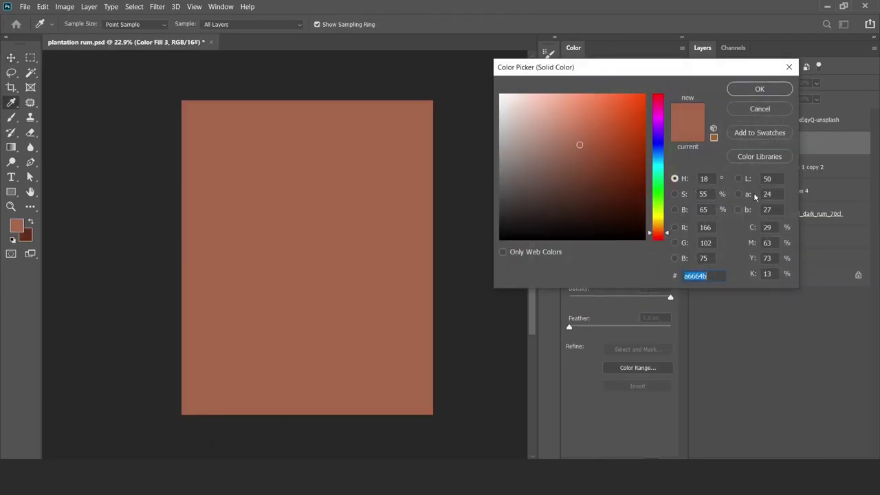
click(769, 90)
alt+click(775, 151)
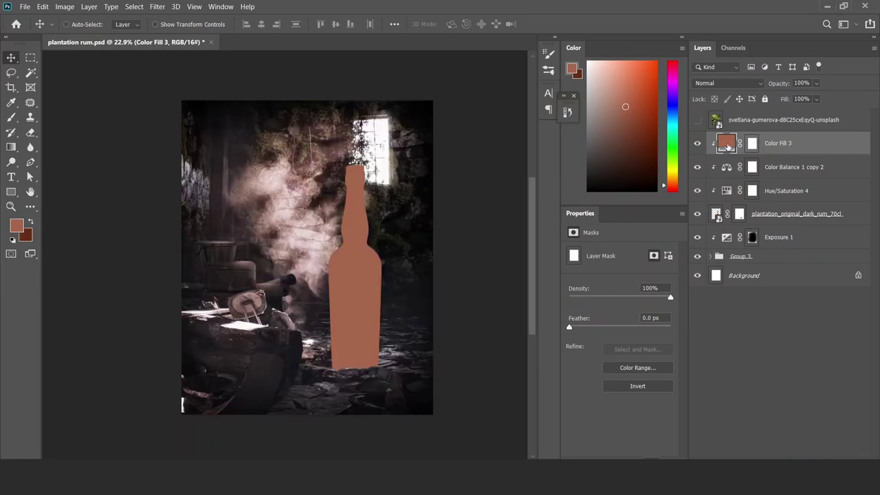
double_click(717, 143)
click(356, 369)
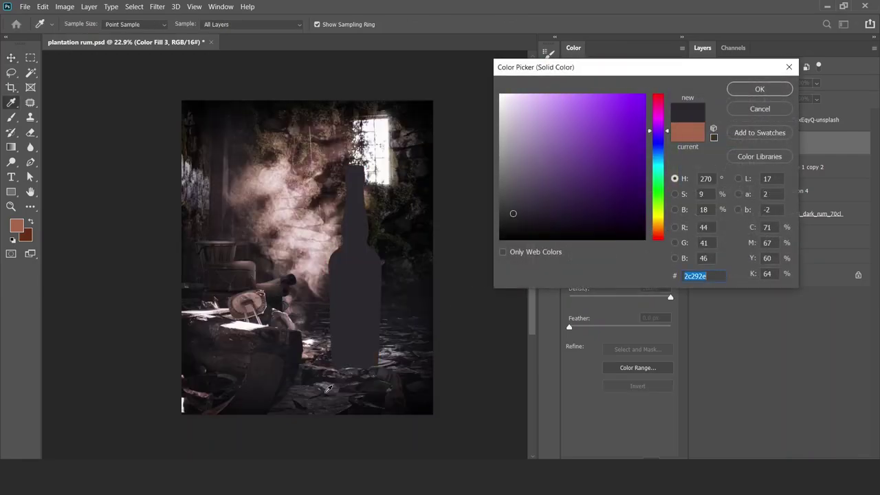
click(313, 302)
click(314, 279)
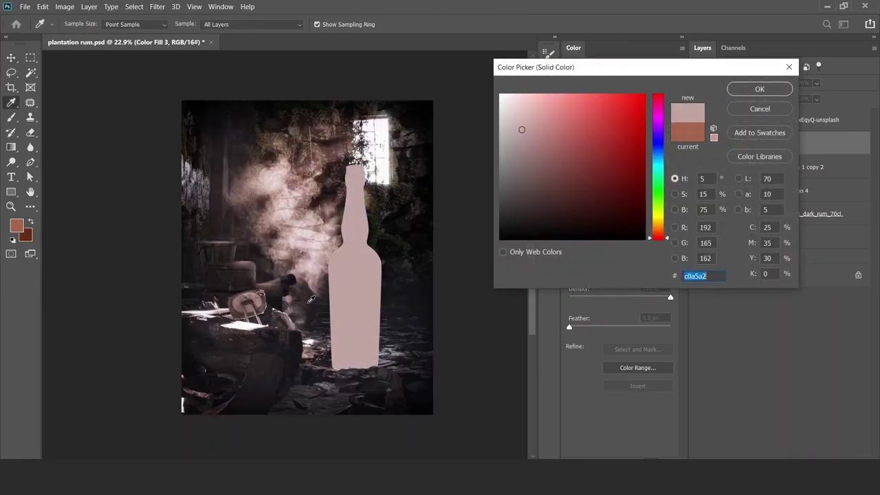
click(297, 314)
click(290, 318)
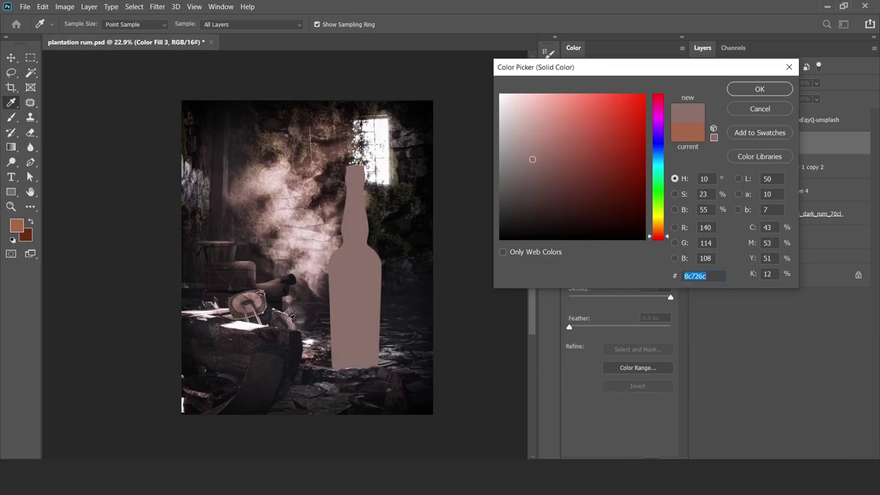
click(760, 88)
Set Color Fill 3 to 31% opacity in Color Dodge blend mode
key(5)
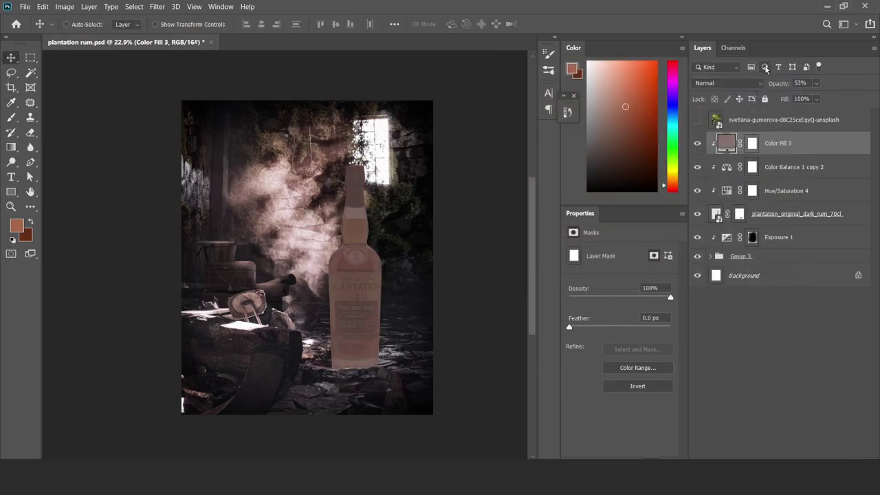
key(3)
key(1)
click(727, 83)
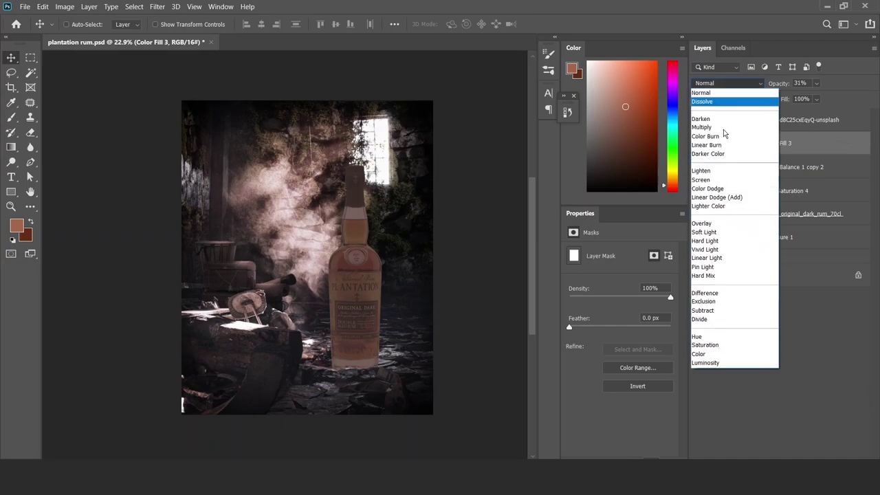
click(710, 189)
click(697, 143)
click(697, 143)
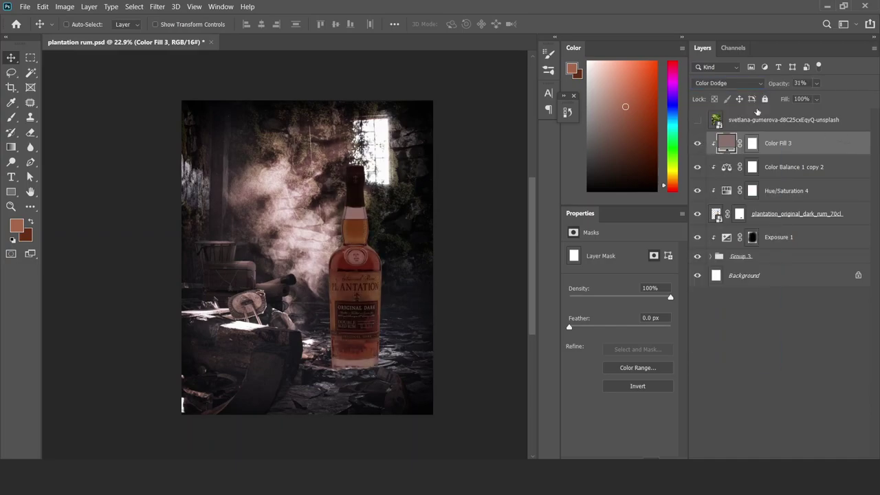
Move Color Fill 3 below Hue/Saturation 4 in the layer stack
click(194, 6)
key(Escape)
drag(819, 148, 829, 200)
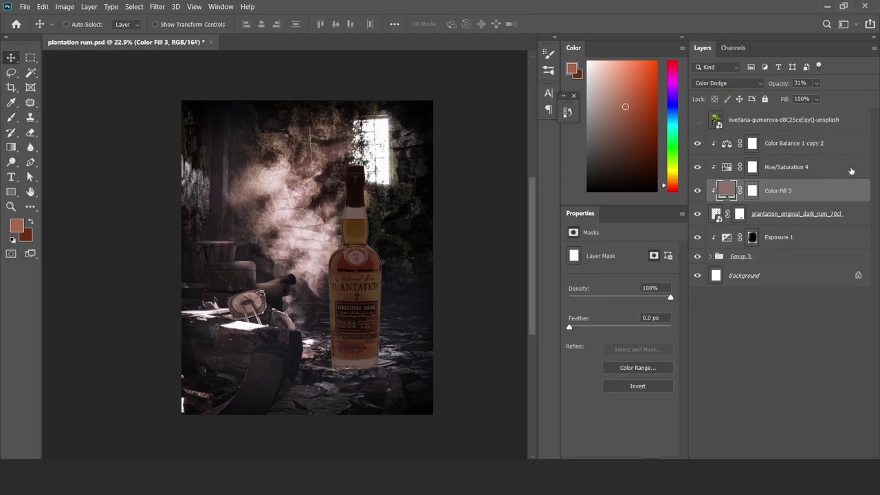
scroll(369, 319, up, 2)
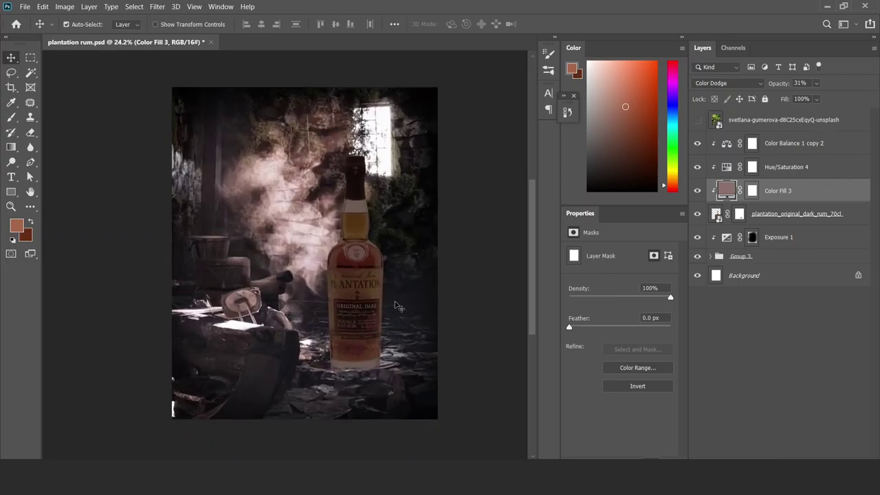
click(786, 146)
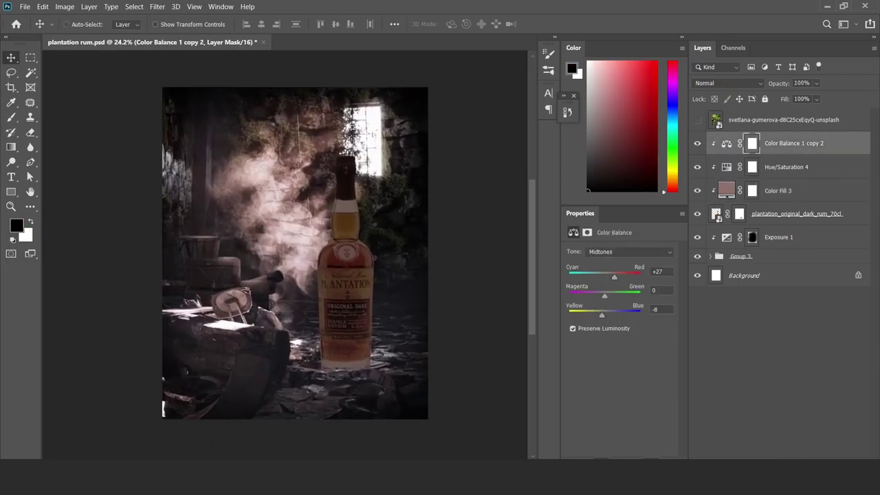
Load the rum bottle layer's outline as a selection and target its mask
click(783, 457)
click(779, 213)
click(758, 216)
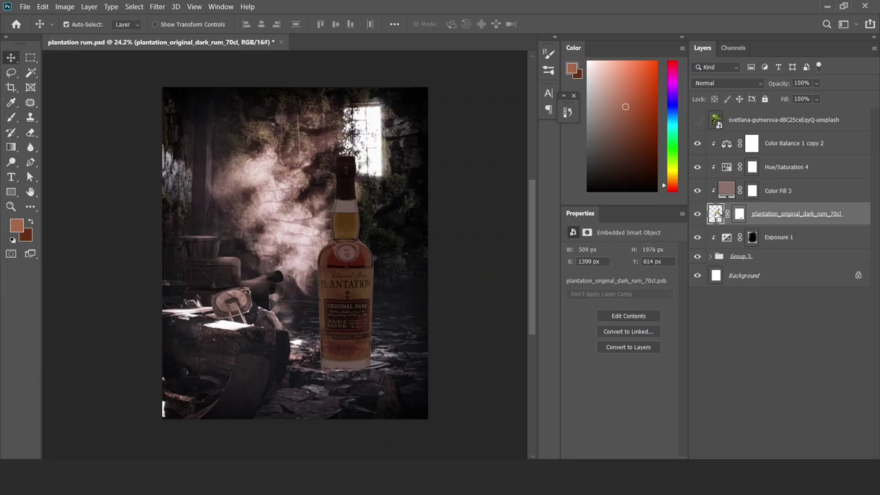
scroll(351, 200, up, 10)
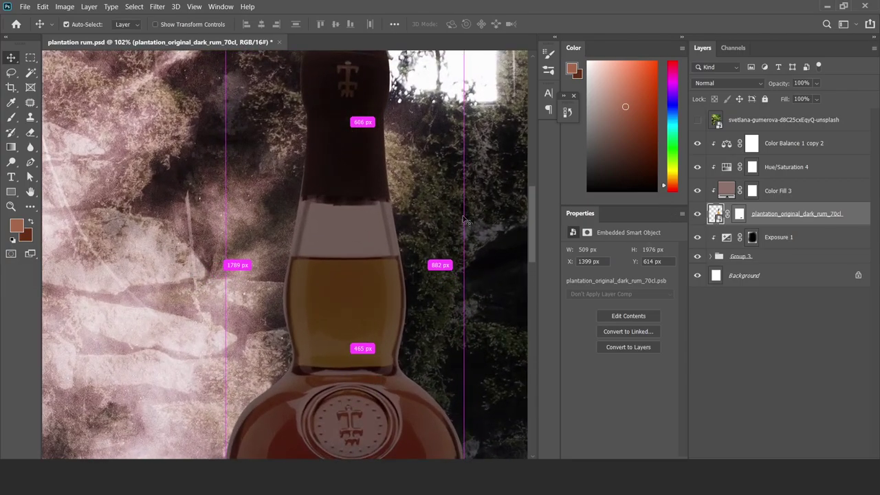
ctrl+click(716, 214)
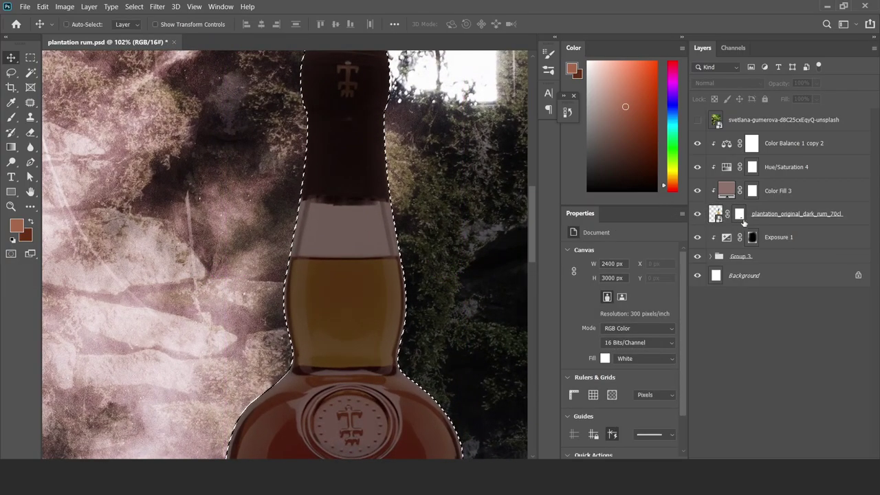
click(739, 213)
Paint the bottle mask over the pale neck band with a smaller brush, then deselect
key(b)
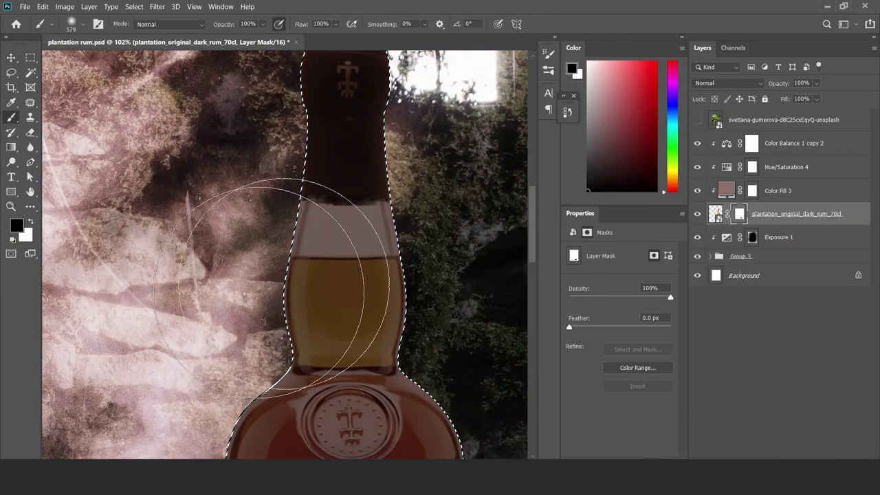
mouse_move(359, 229)
mouse_down()
mouse_move(304, 222)
mouse_move(323, 230)
mouse_up()
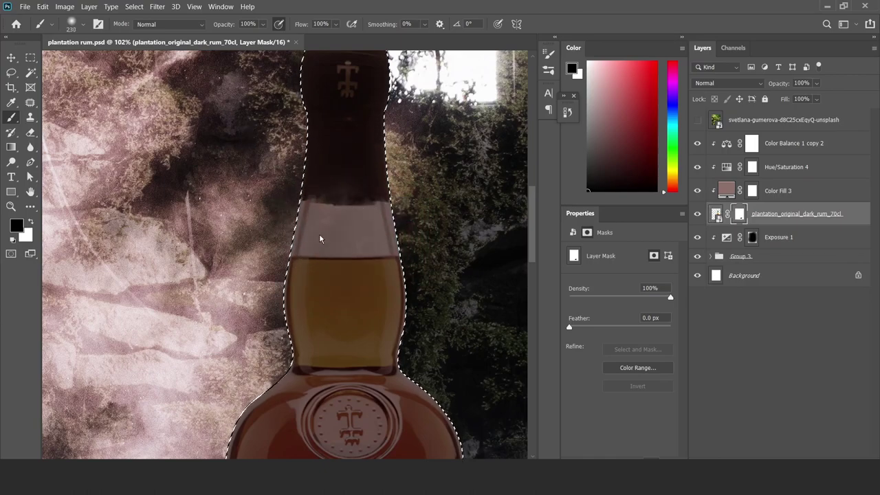
mouse_move(315, 244)
mouse_down()
mouse_move(344, 222)
mouse_move(374, 230)
mouse_move(317, 234)
mouse_move(330, 222)
mouse_move(335, 235)
mouse_up()
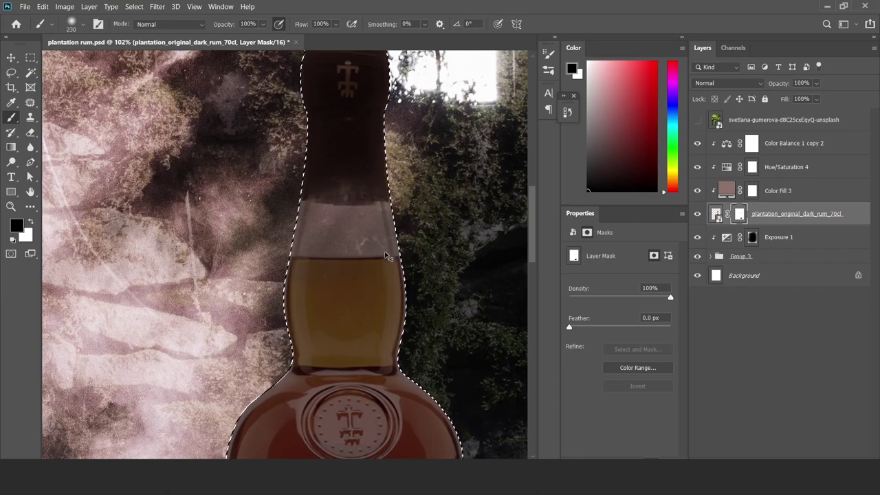
key(ctrl+d)
scroll(341, 286, down, 5)
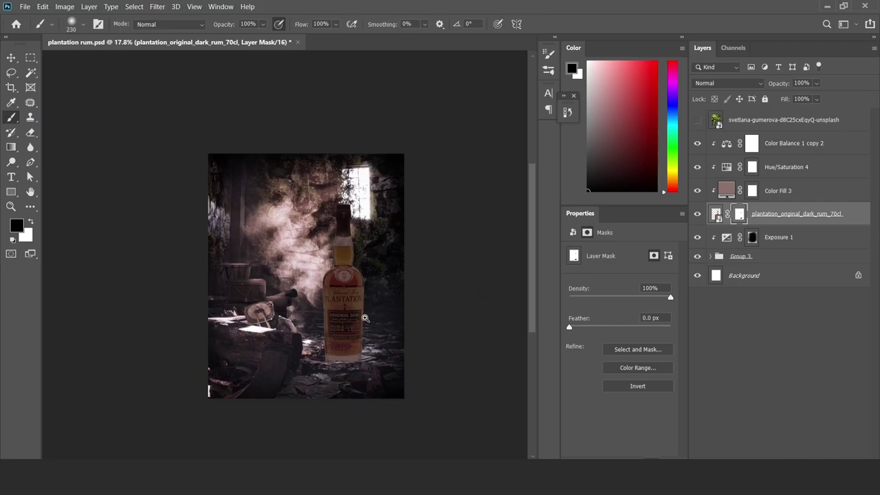
scroll(377, 313, up, 3)
key(v)
drag(387, 243, 387, 253)
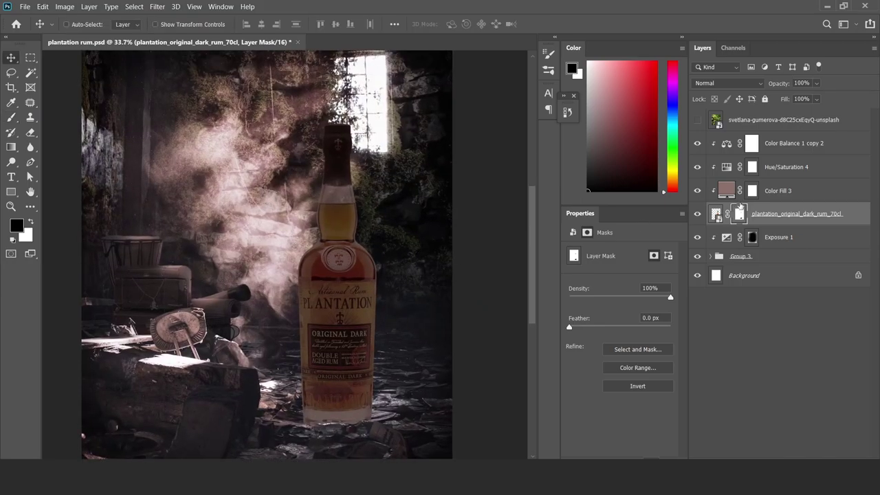
Add an Exposure layer above Color Balance 1 copy 2 set to -3.03
click(780, 151)
click(839, 447)
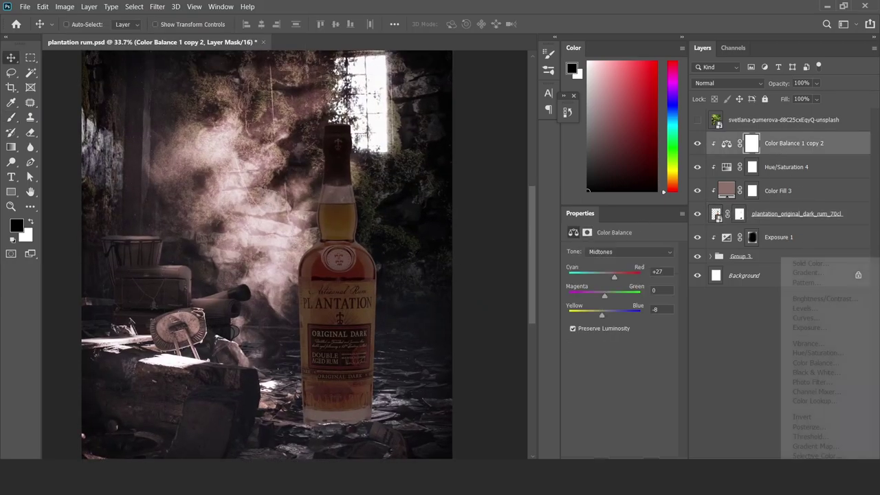
click(811, 328)
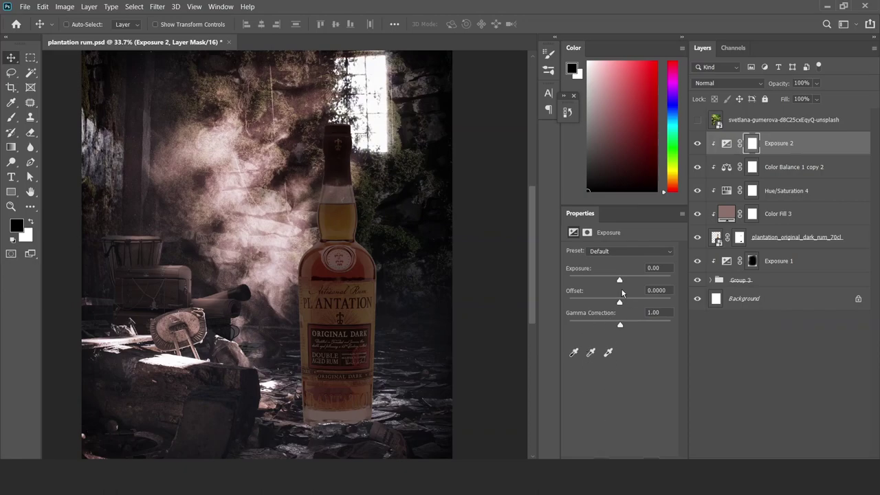
drag(620, 280, 597, 280)
Paint the Exposure 2 mask to keep the bottle's neck, cap and left edge bright
key(b)
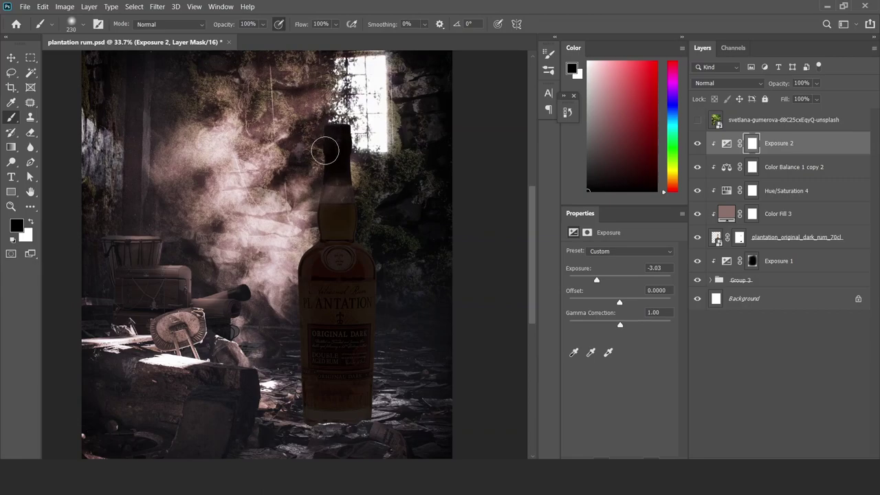
drag(325, 150, 326, 191)
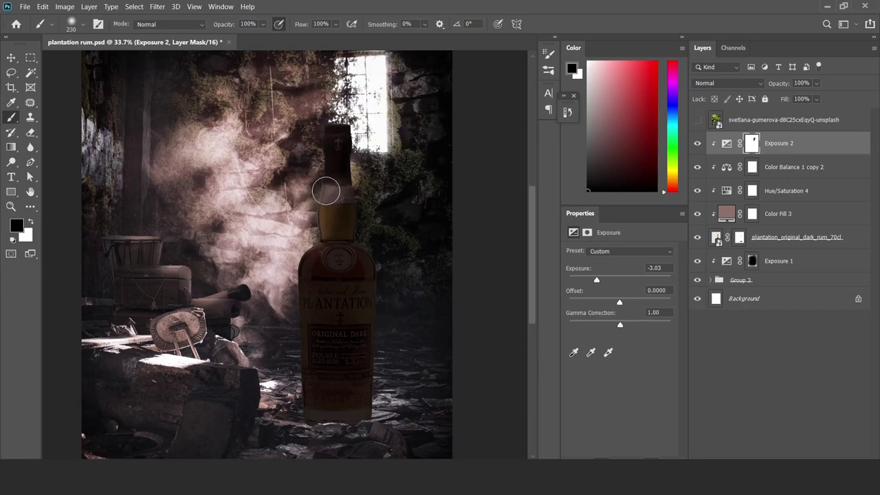
drag(289, 302, 274, 404)
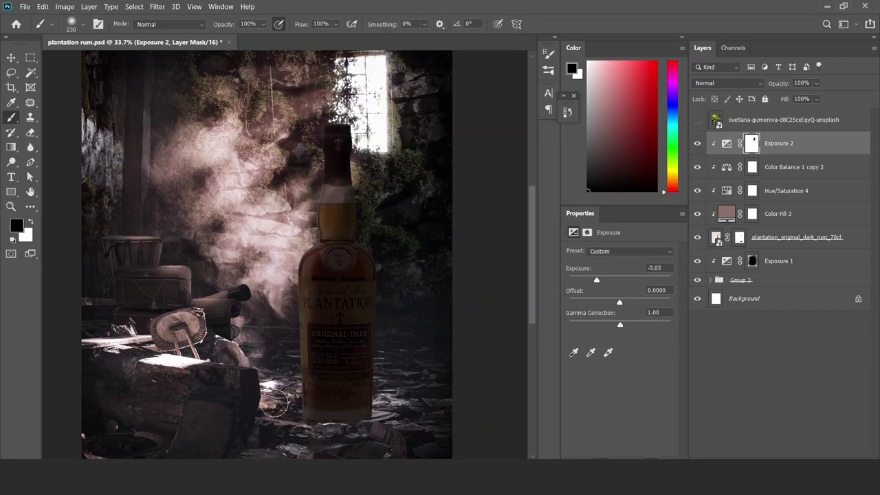
alt+right_click(291, 238)
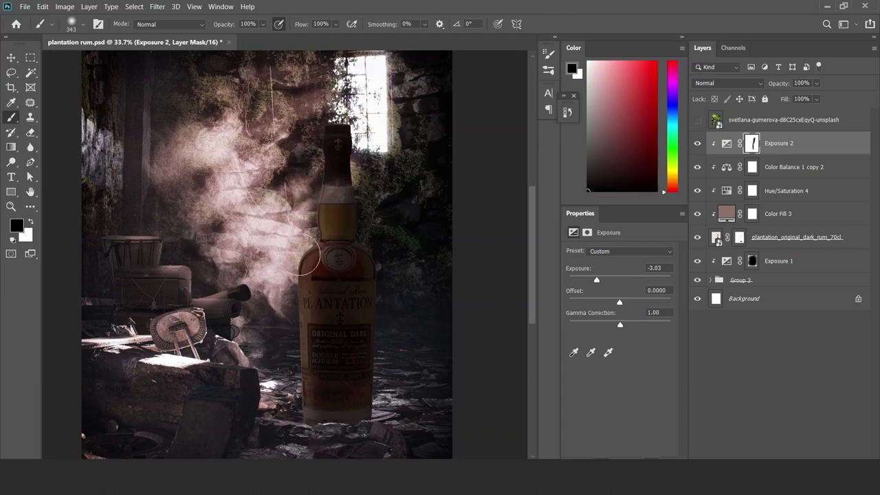
drag(300, 255, 303, 220)
drag(327, 201, 324, 213)
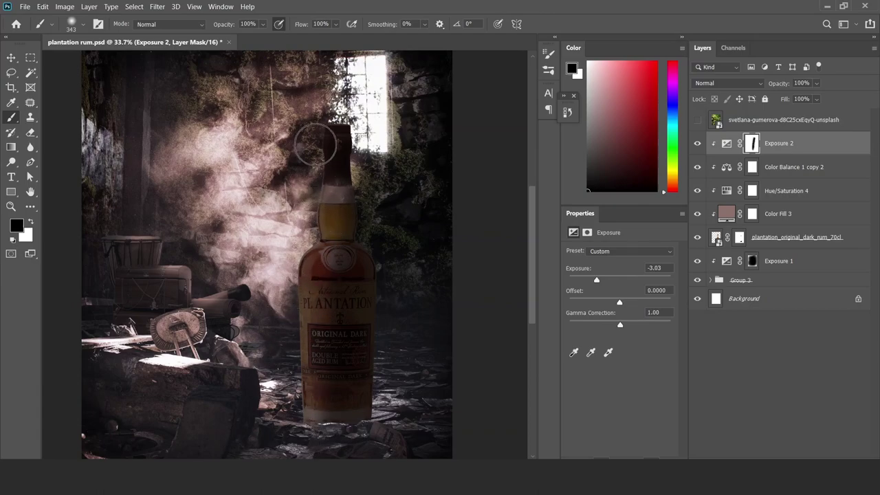
Touch up the Exposure 2 mask around the label medallion
key(x)
key(x)
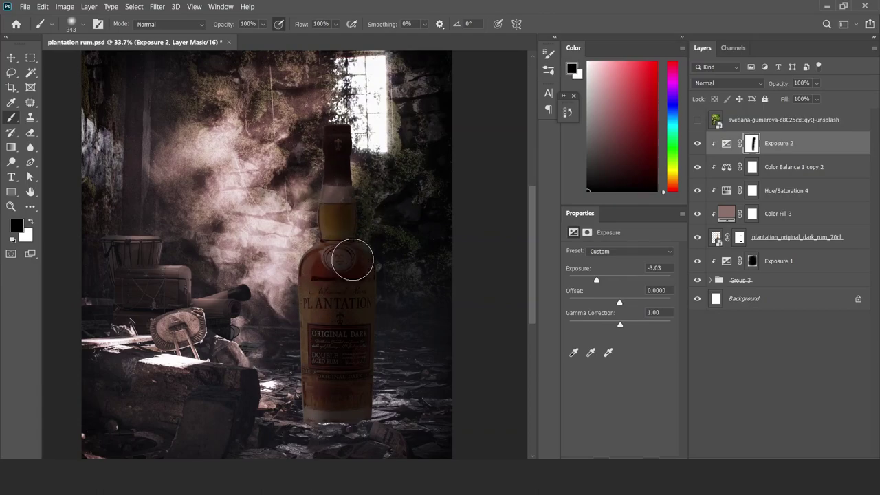
drag(353, 257, 363, 265)
key(x)
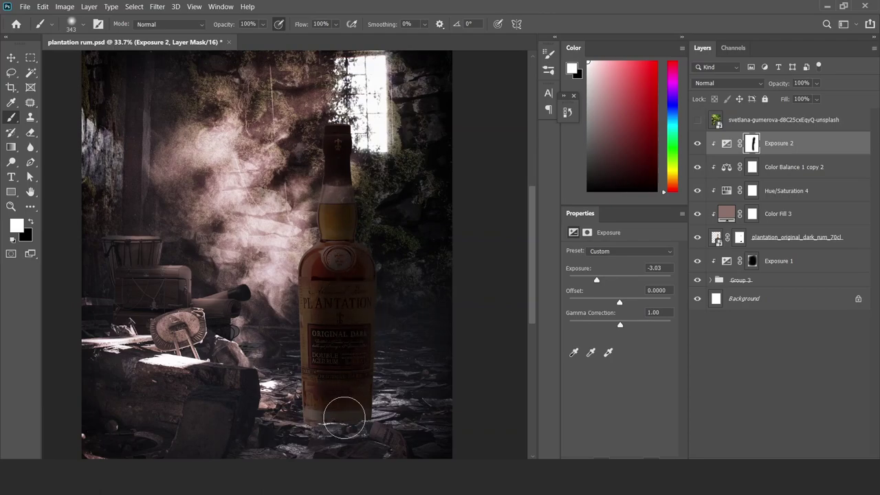
key(v)
key(b)
click(314, 255)
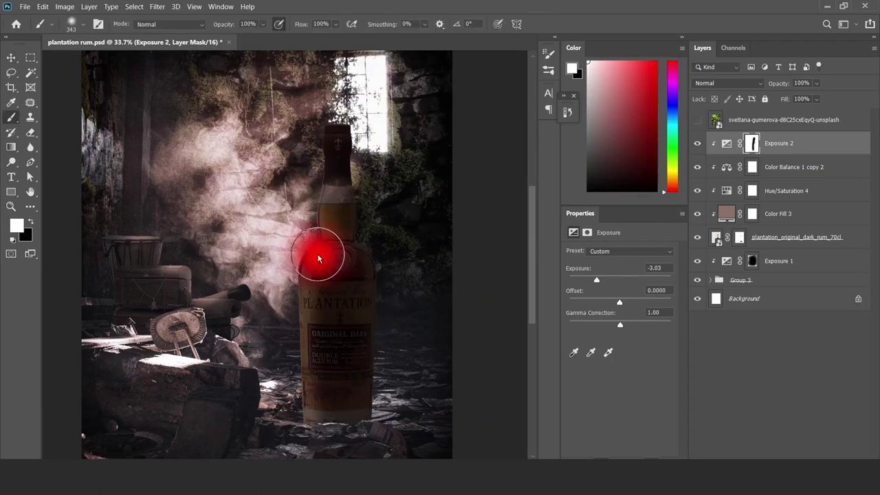
key(x)
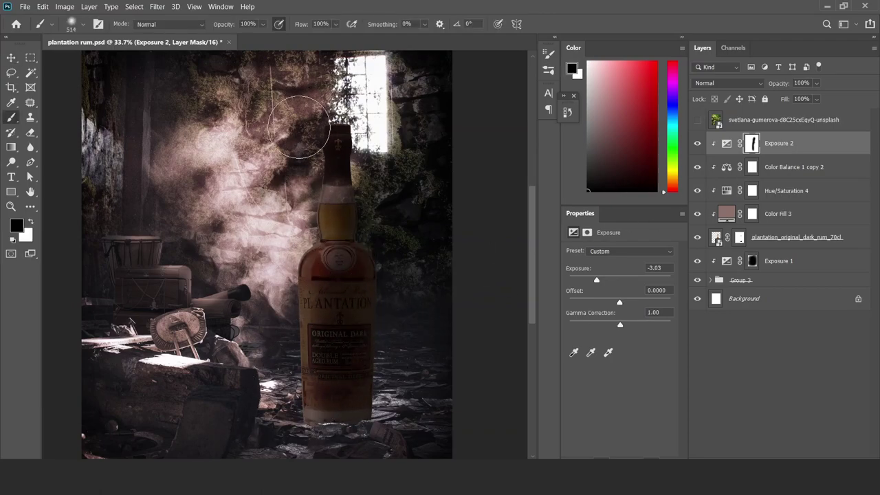
key(v)
click(781, 471)
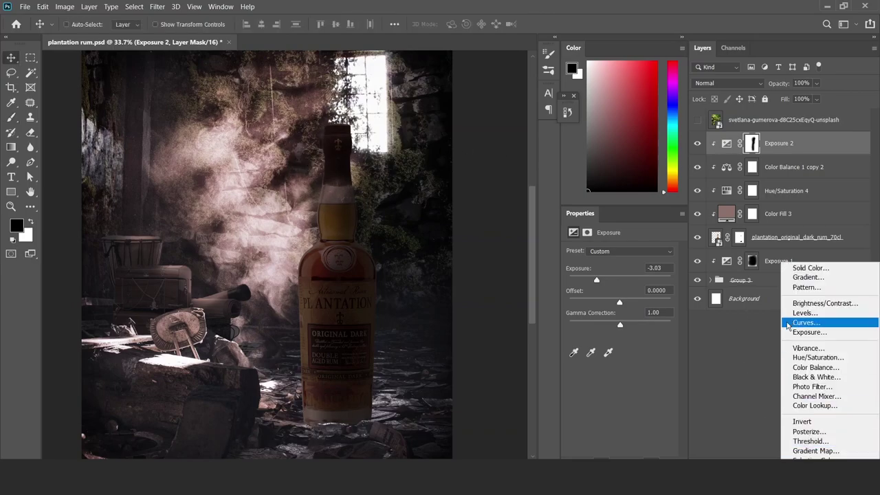
Add a clipped colourised Hue/Saturation layer: Hue 16, Saturation 31, Lightness +55
click(817, 358)
key(ctrl+alt+g)
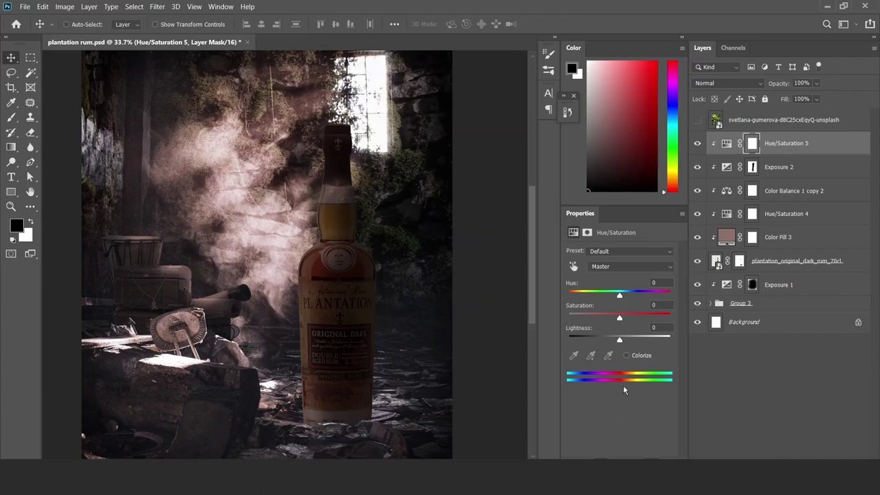
click(627, 355)
mouse_move(595, 317)
mouse_down()
mouse_move(645, 338)
mouse_move(576, 294)
mouse_up()
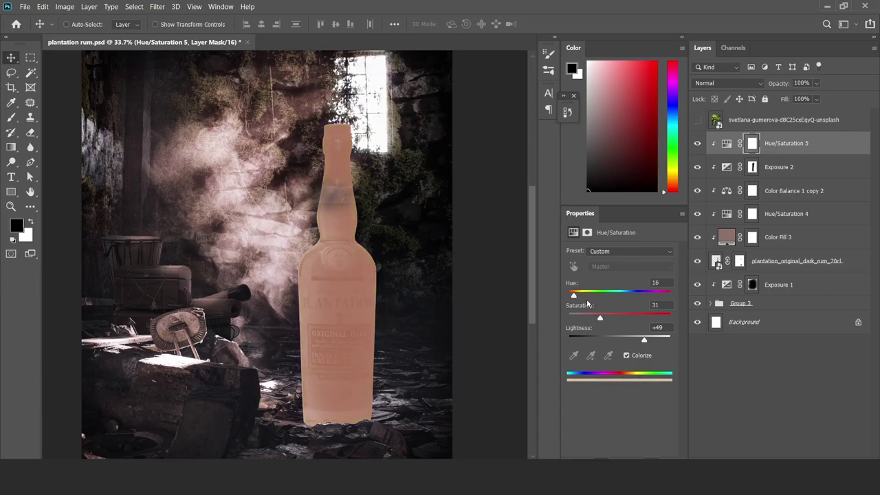
drag(645, 340, 648, 340)
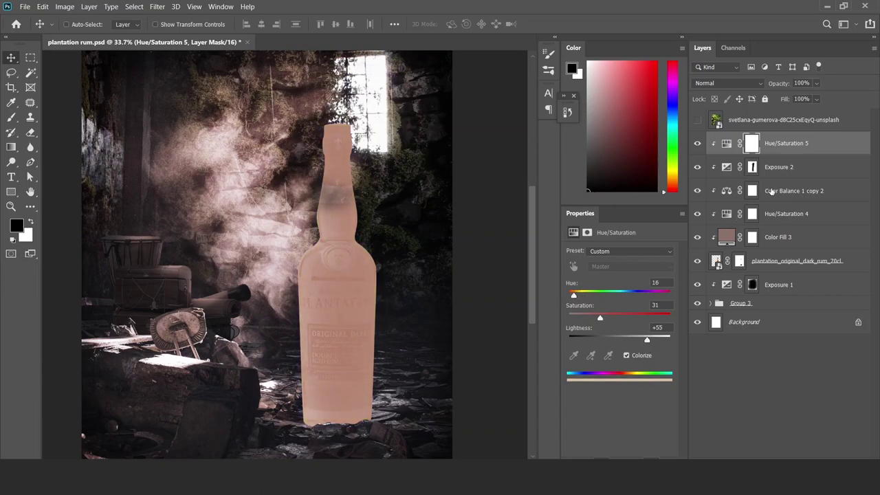
Split the Blend If slider so the label's dark details show through Hue/Saturation 5
double_click(836, 147)
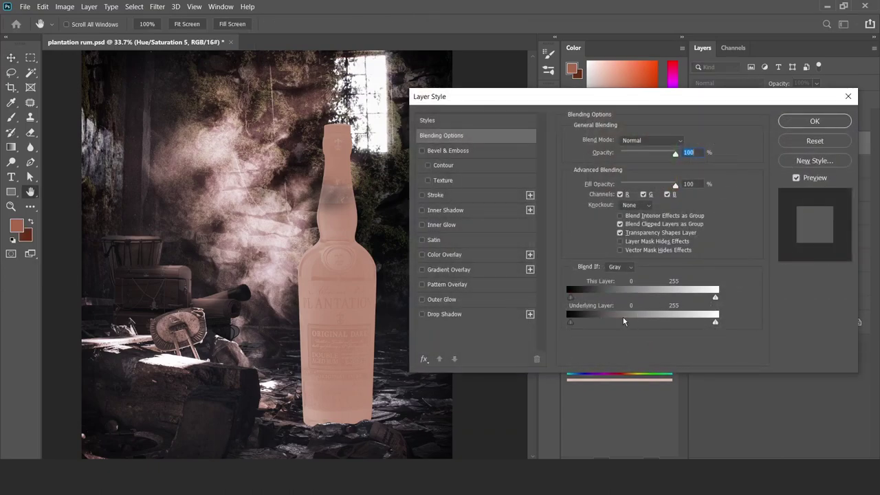
drag(570, 324, 597, 323)
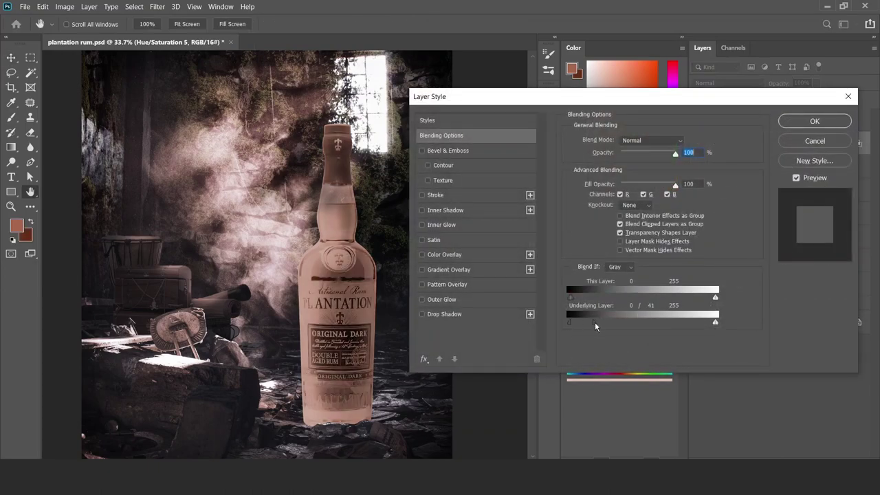
click(814, 141)
Fill the Hue/Saturation 5 mask black and paint white along the bottle's left side
click(752, 143)
key(d)
key(alt+BackSpace)
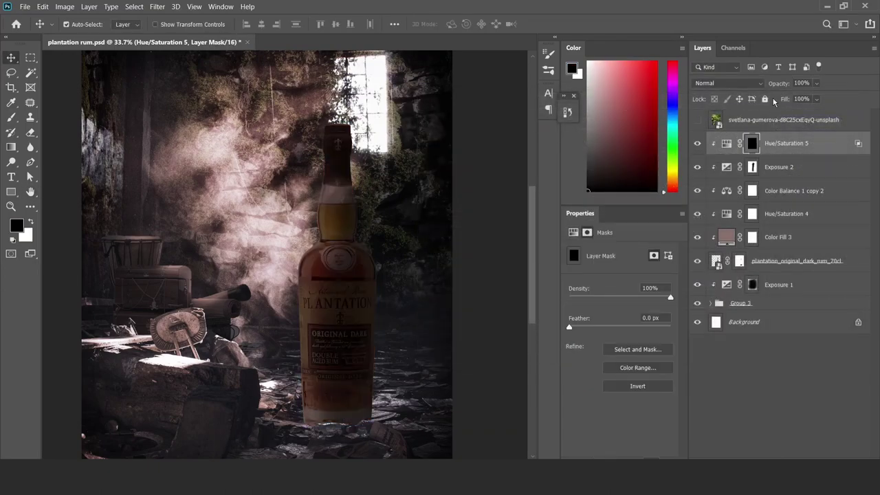
key(b)
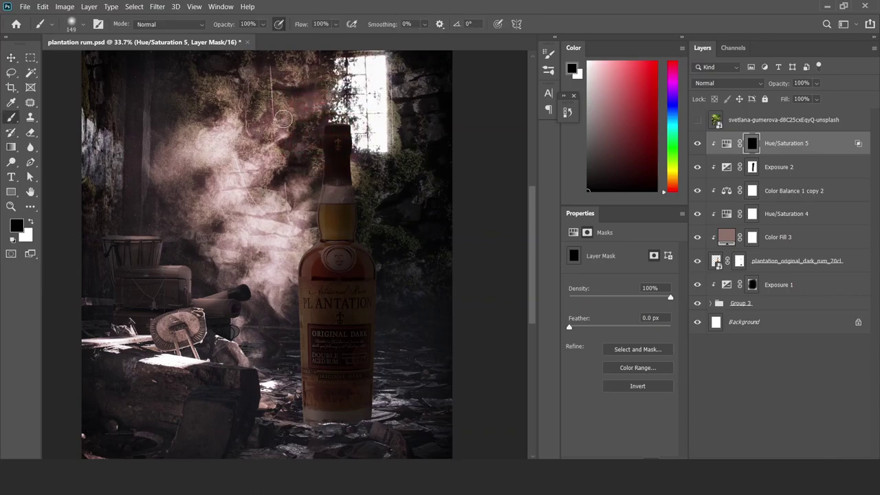
key(x)
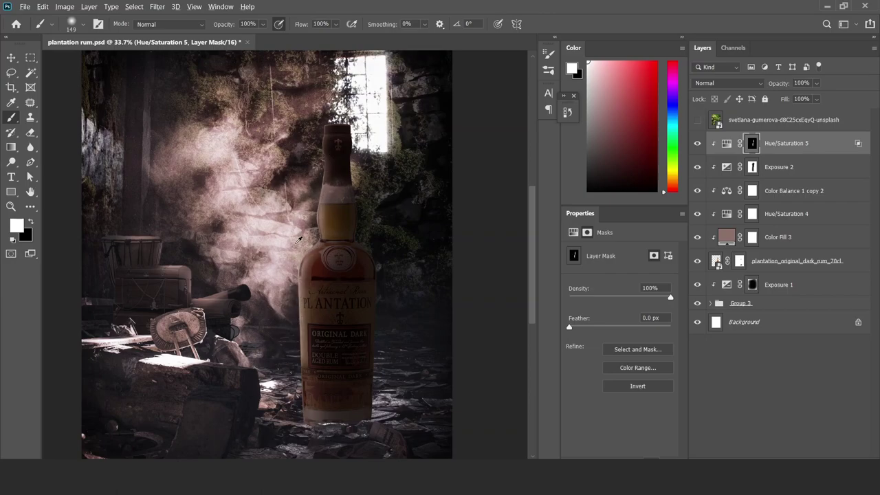
key(bracketright)
key(bracketright)
key(bracketright)
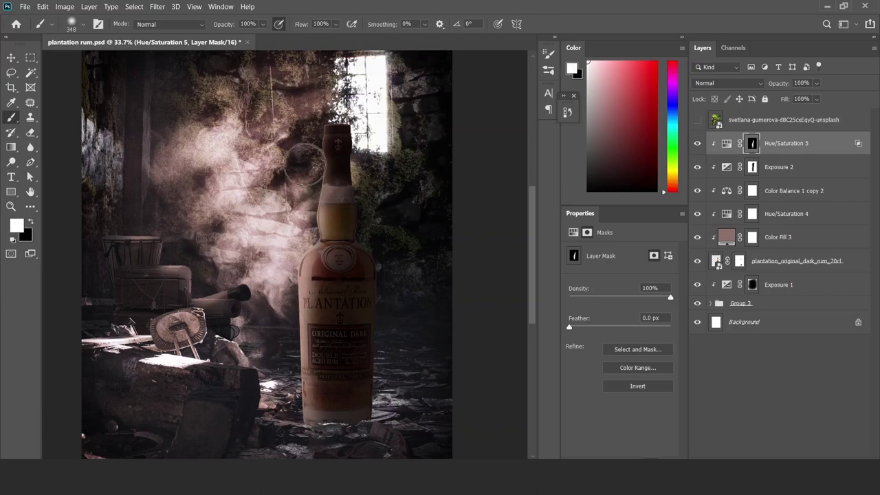
drag(305, 163, 306, 143)
key(v)
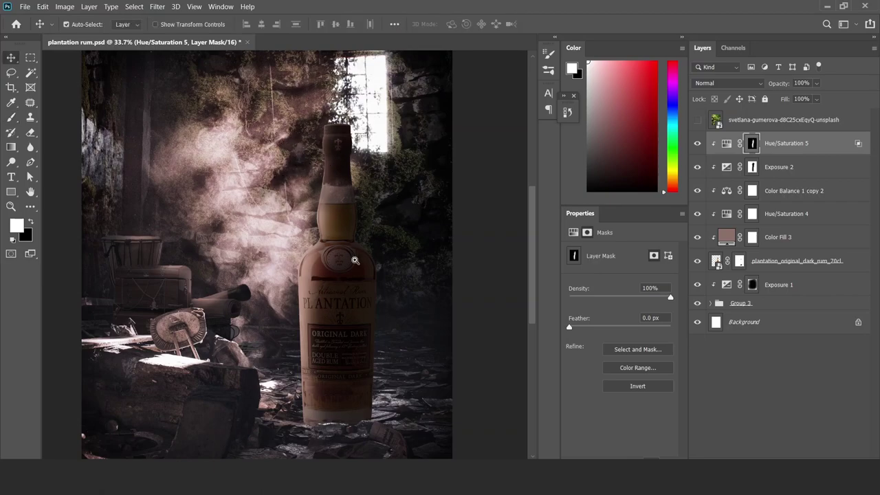
drag(292, 307, 359, 304)
key(b)
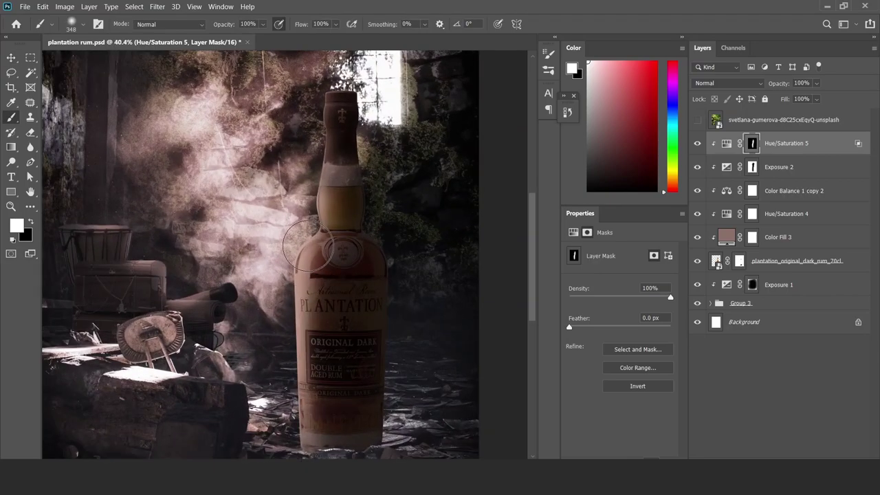
click(752, 167)
Add Curves above Hue/Saturation 5, anchoring the shadows and lifting the midtones
key(x)
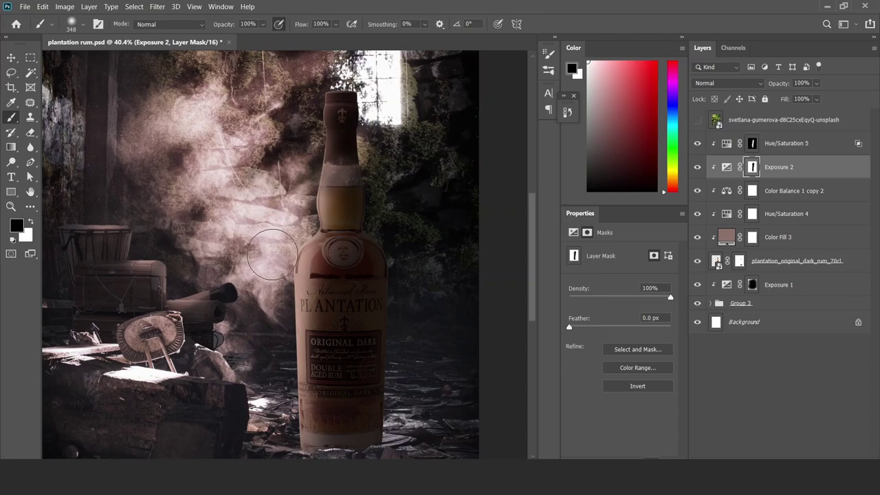
key(v)
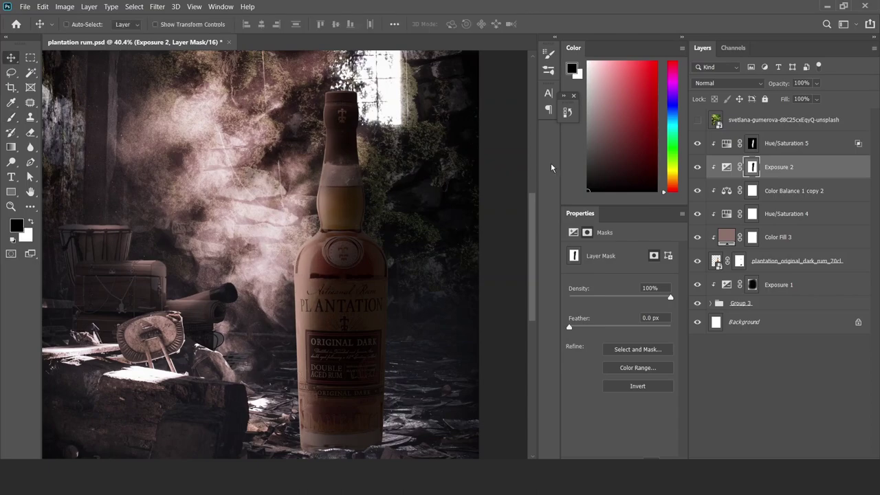
click(785, 147)
click(783, 468)
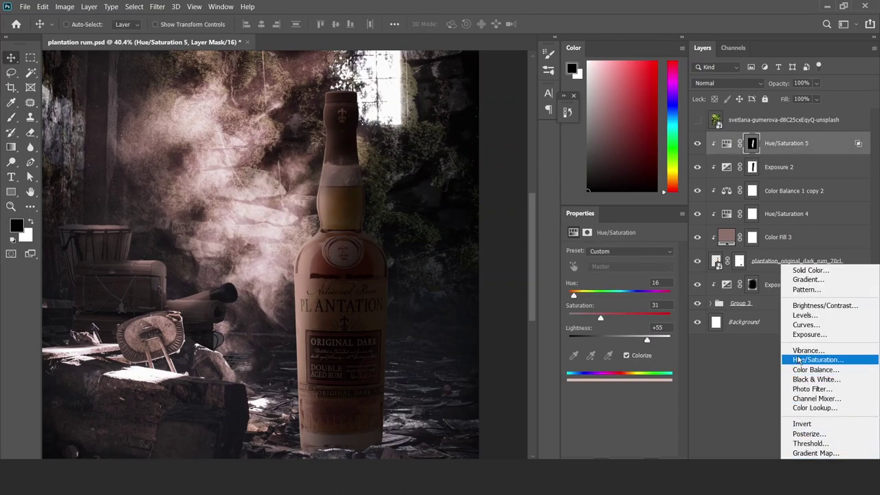
click(804, 333)
click(603, 346)
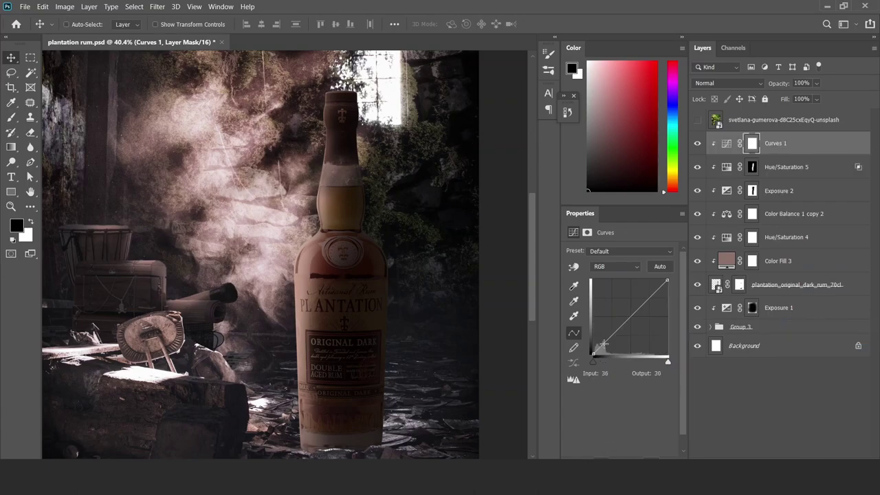
drag(633, 314, 632, 310)
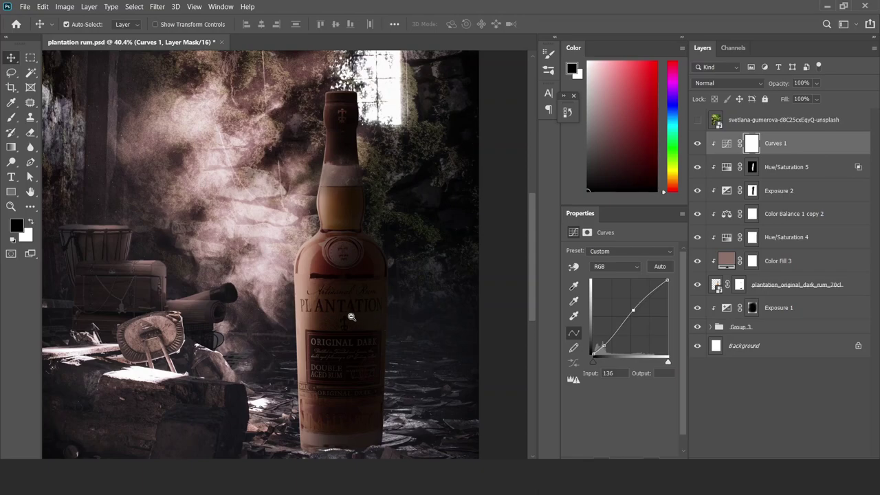
scroll(351, 298, down, 5)
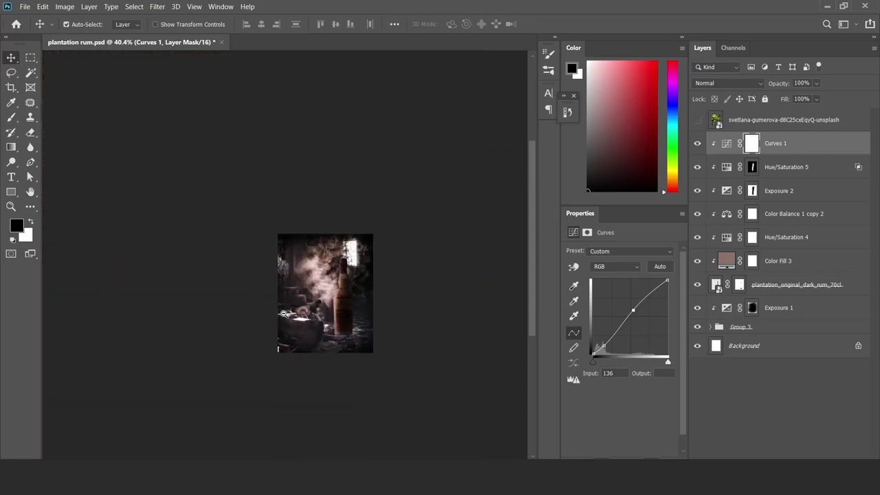
scroll(347, 302, up, 2)
scroll(344, 309, up, 2)
scroll(342, 314, up, 1)
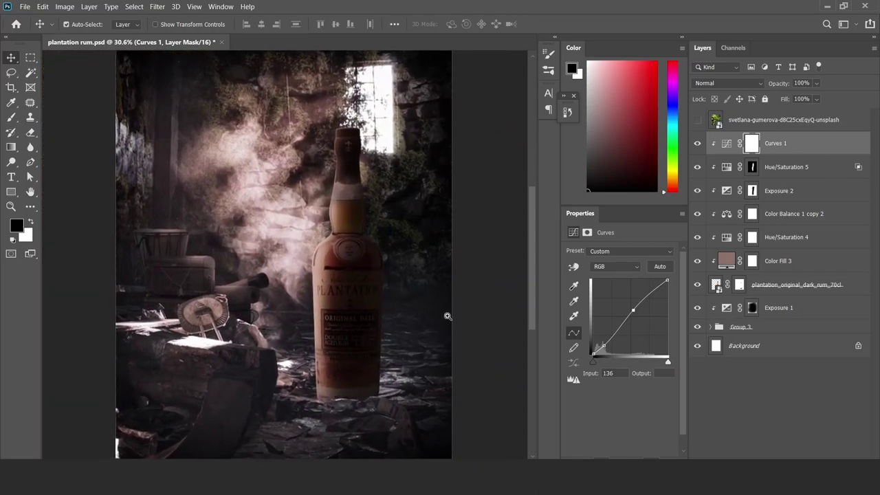
click(777, 310)
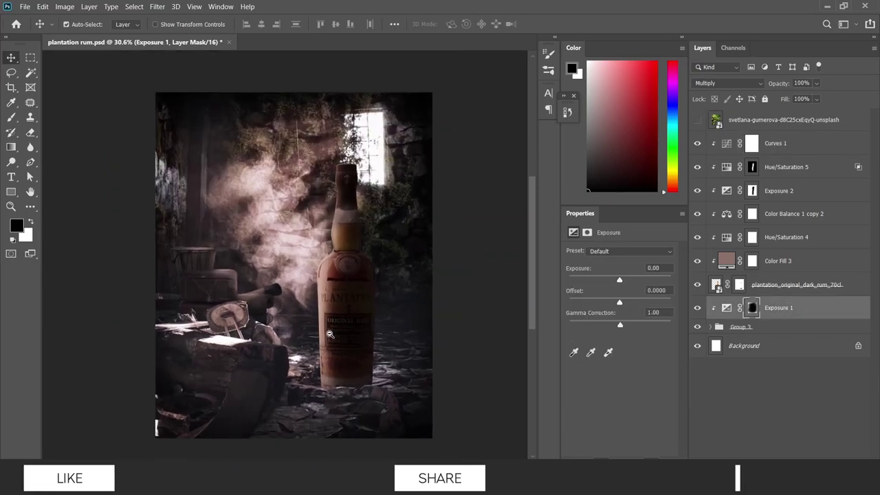
Add a clipped Solid Color fill layer, Color Fill 4, with its mask filled
click(783, 468)
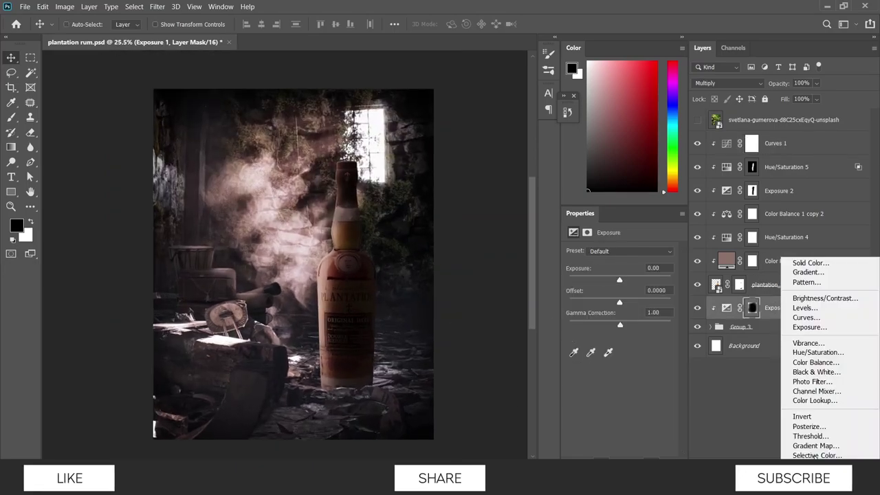
click(801, 274)
click(684, 142)
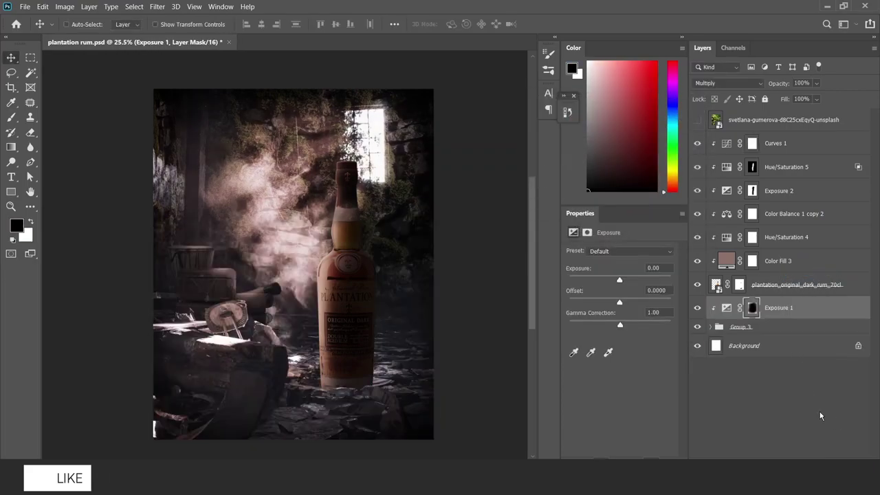
click(831, 454)
click(811, 262)
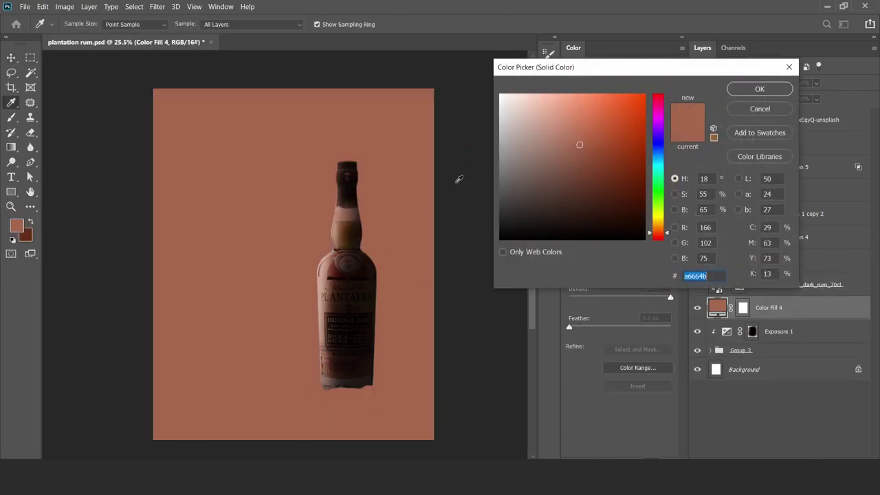
click(764, 87)
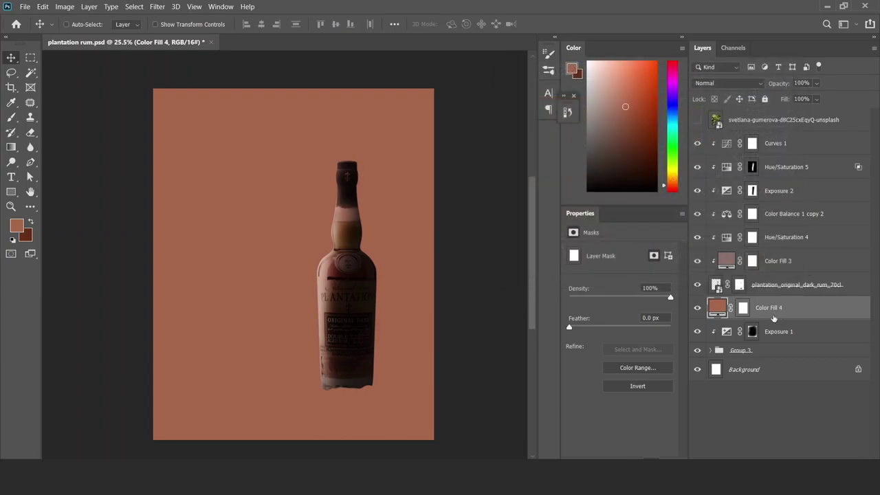
alt+click(750, 319)
click(753, 311)
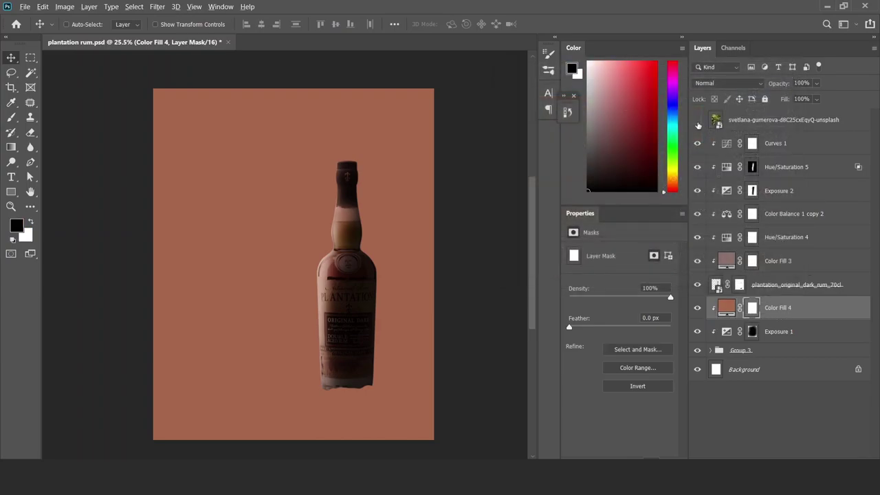
key(alt+BackSpace)
click(727, 308)
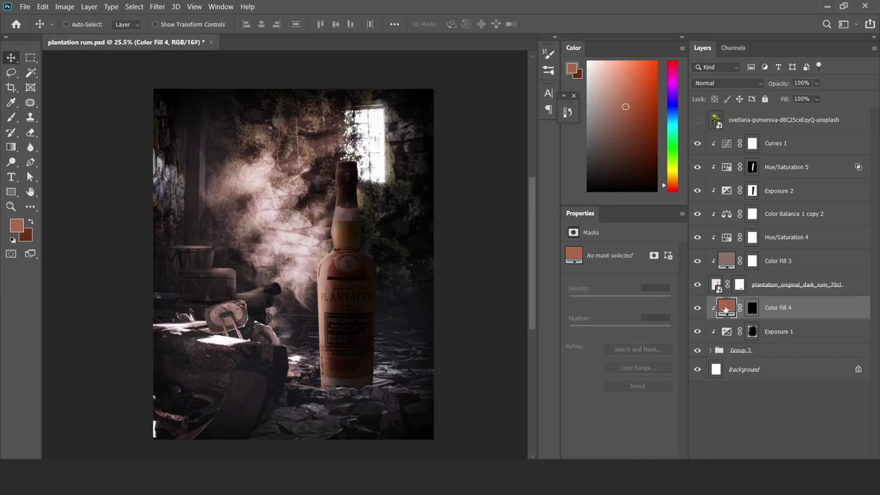
Set Color Fill 4 to a light pink sampled from the smoke at 50% opacity
double_click(731, 309)
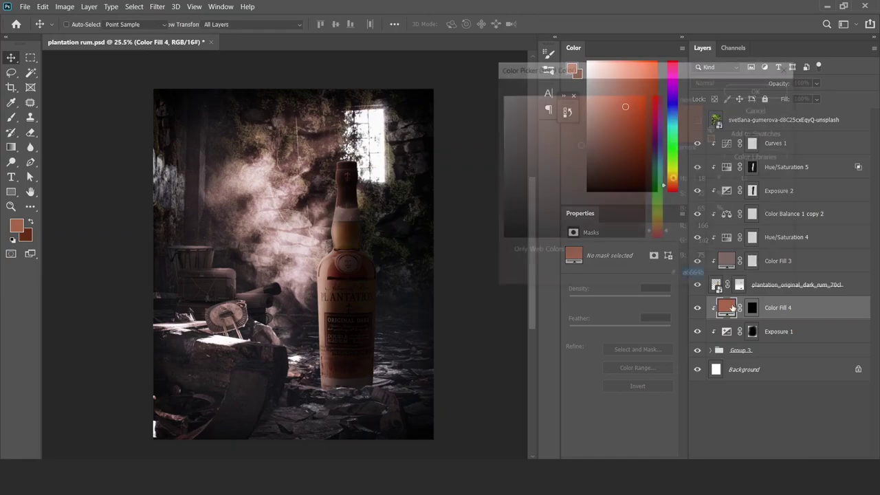
mouse_move(249, 226)
mouse_down()
mouse_move(276, 230)
mouse_move(243, 235)
mouse_up()
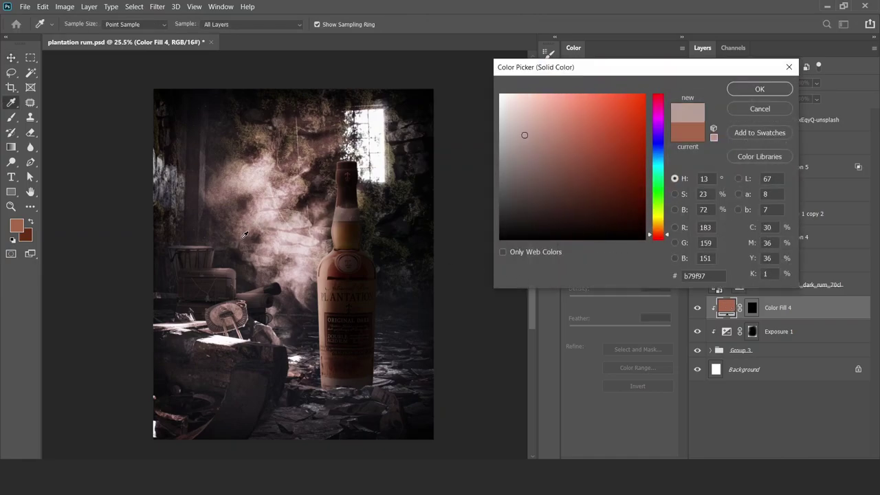
click(752, 90)
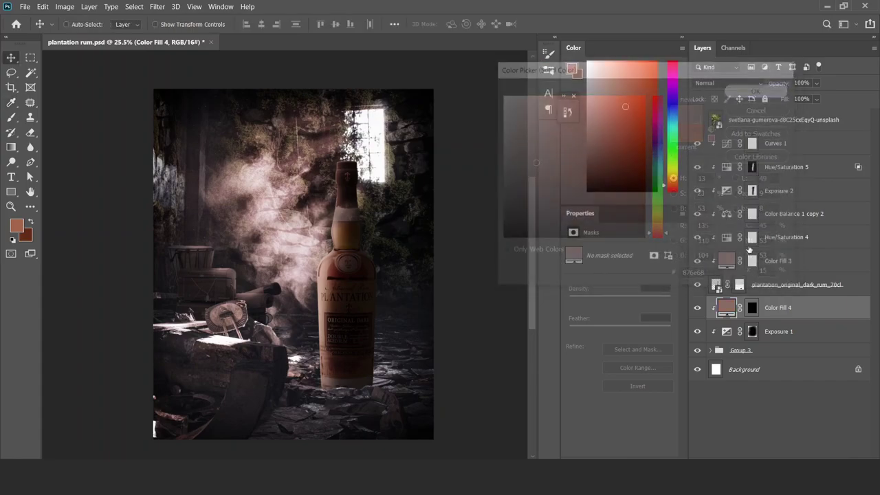
key(ctrl+i)
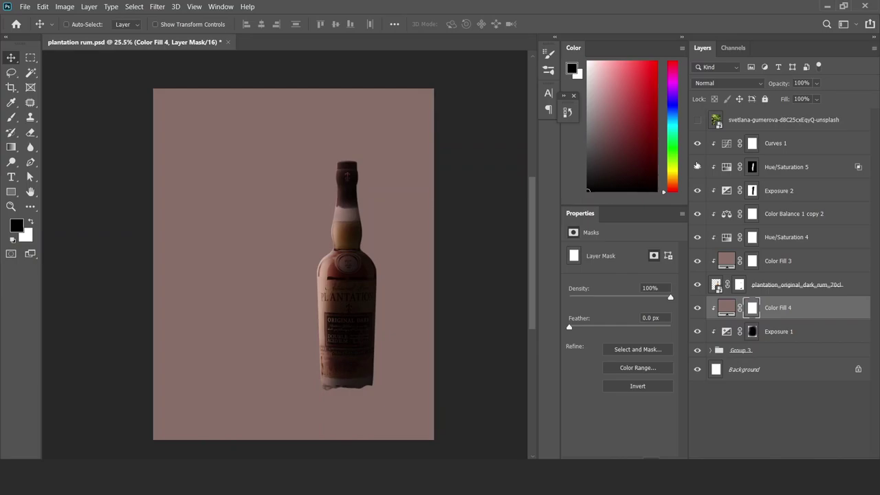
key(5)
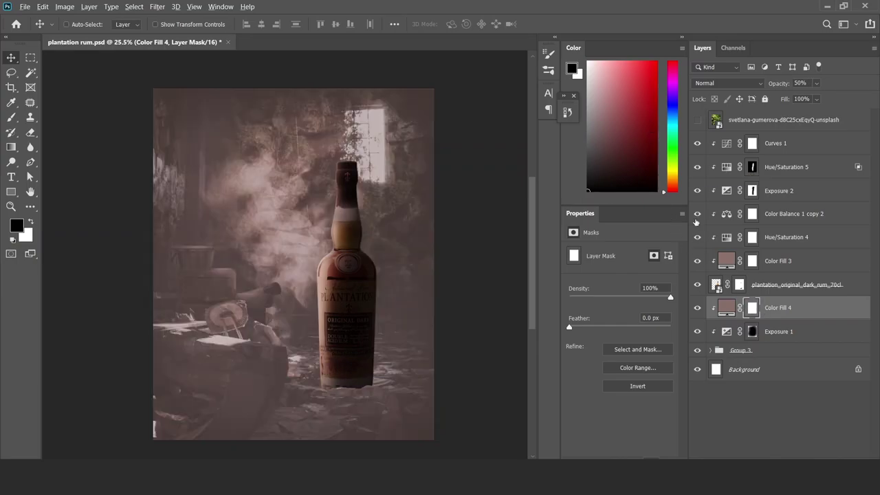
key(ctrl+i)
Set up a white Smoke brush at 1151 px for the Color Fill 4 mask
key(b)
right_click(357, 222)
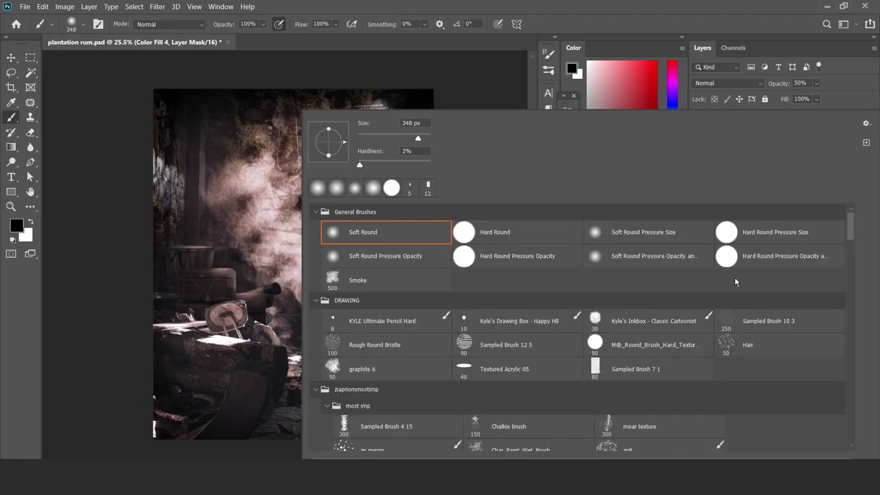
drag(853, 236, 857, 258)
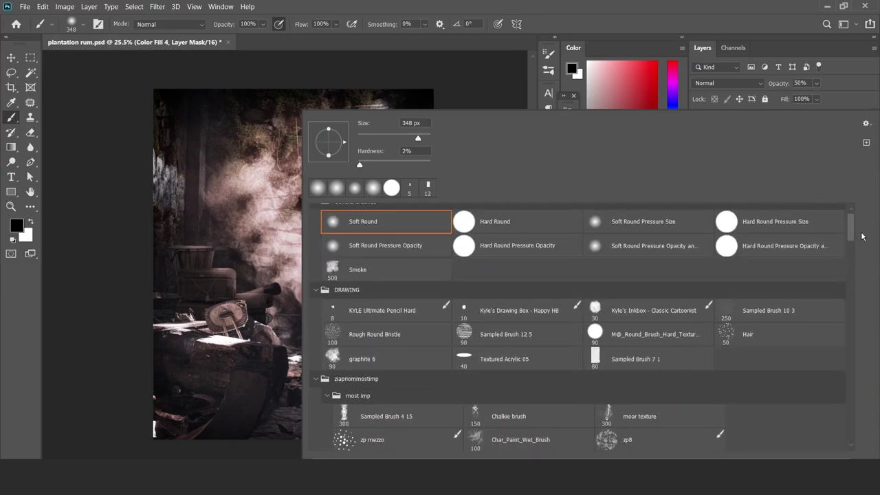
drag(857, 258, 865, 234)
click(429, 290)
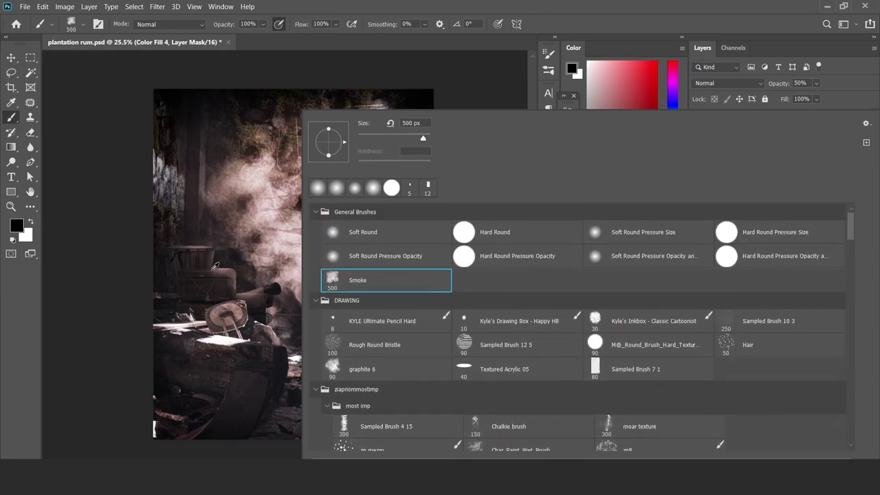
key(Return)
key(x)
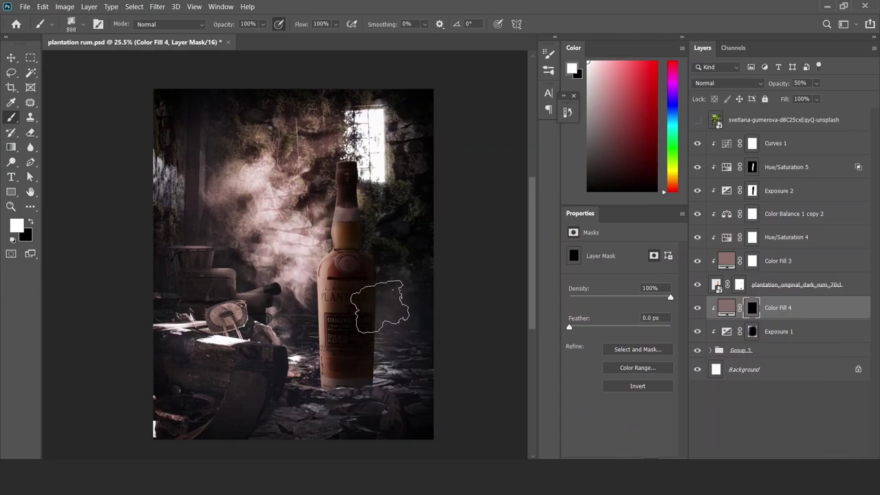
key(bracketright)
key(bracketright)
key(bracketright)
Paint smoky patches of pink tint around the bottle, undoing the stroke over the debris
mouse_move(380, 251)
mouse_down()
mouse_move(360, 188)
mouse_move(433, 235)
mouse_move(426, 303)
mouse_move(339, 294)
mouse_up()
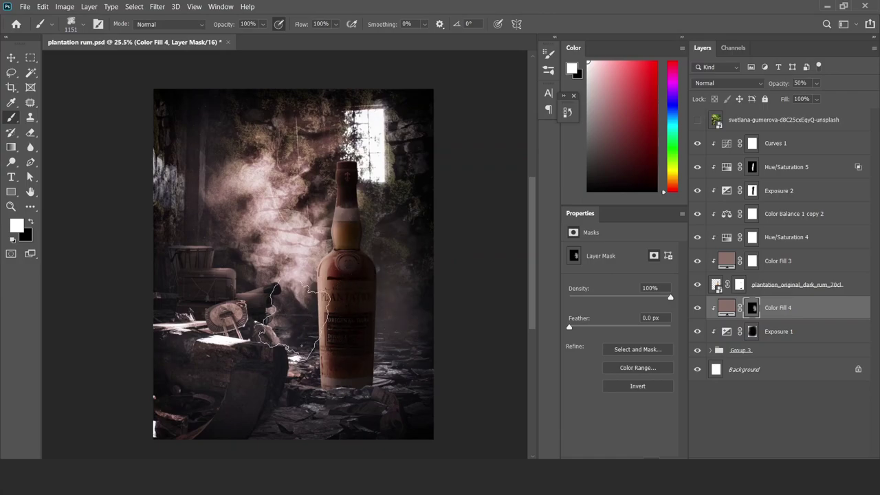
drag(265, 317, 192, 251)
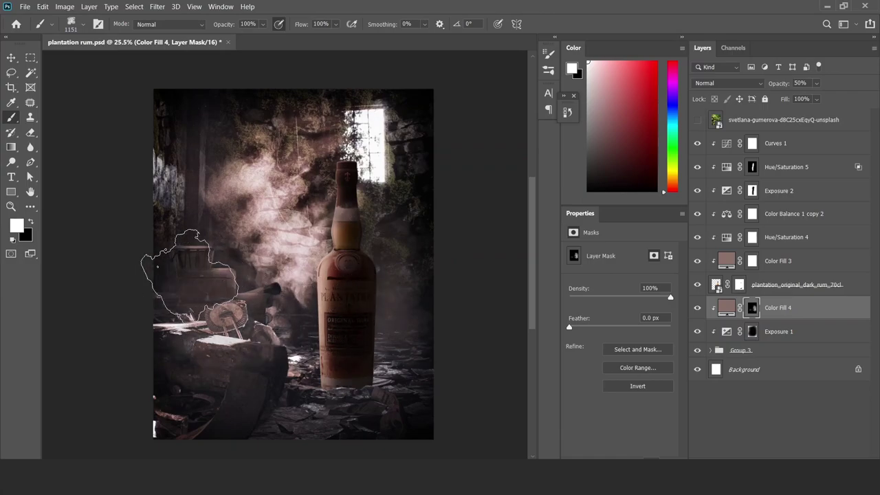
key(ctrl+z)
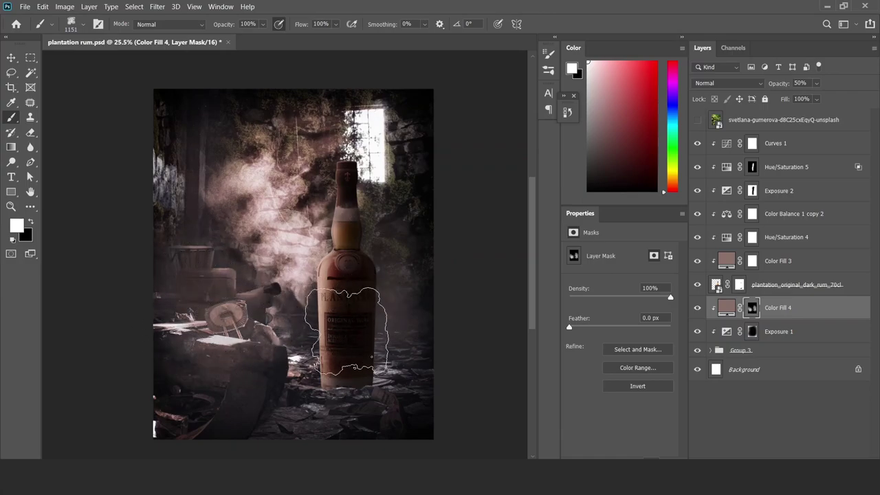
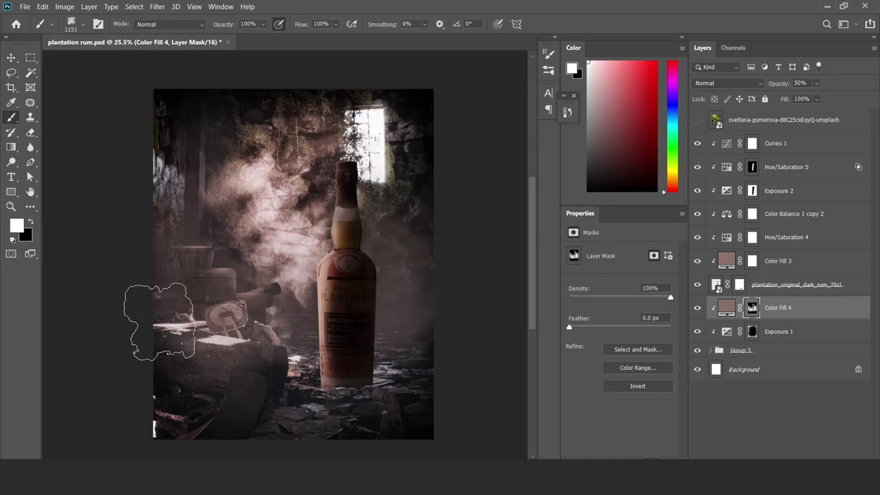
Fit the image in view and add an empty Layer 2 beneath the rum bottle layer
key(v)
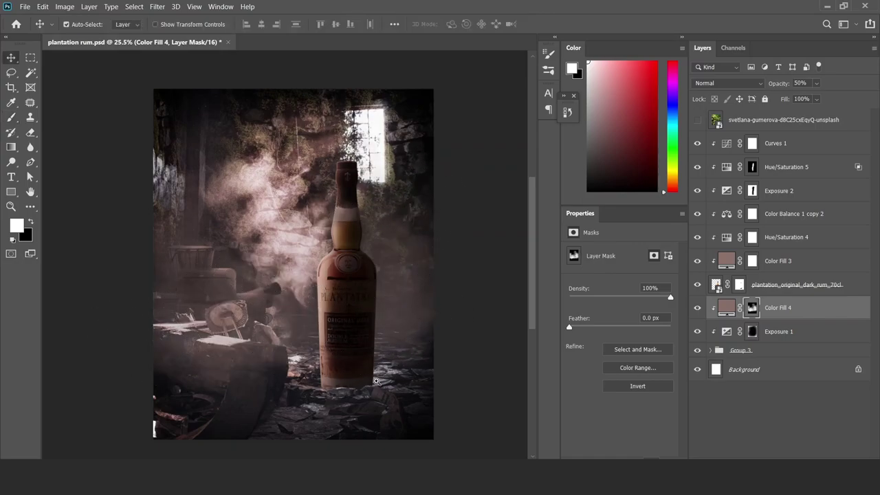
key(ctrl+0)
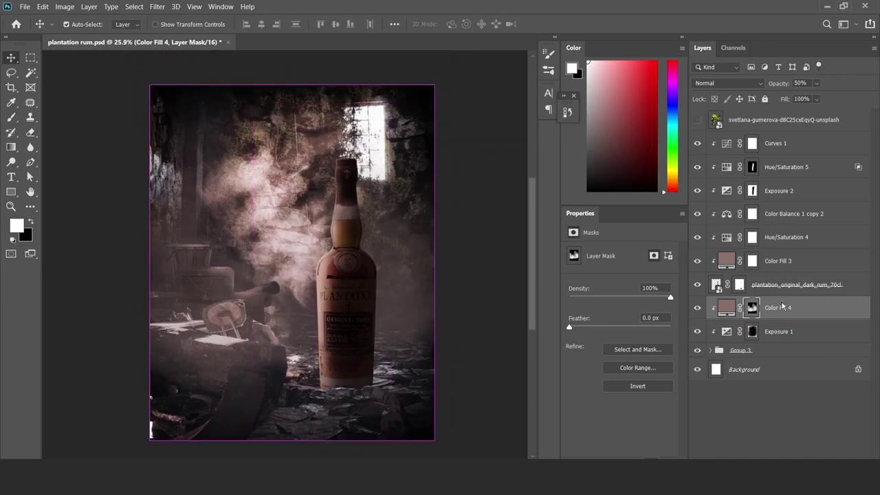
key(ctrl+shift+alt+n)
key(b)
scroll(344, 385, up, 5)
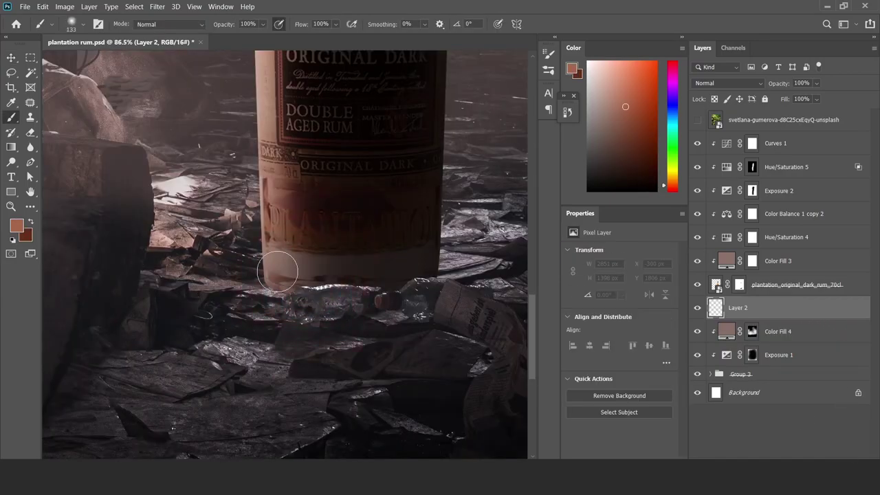
Paint a soft black shadow under the bottle's base on Layer 2
key(d)
scroll(281, 302, down, 2)
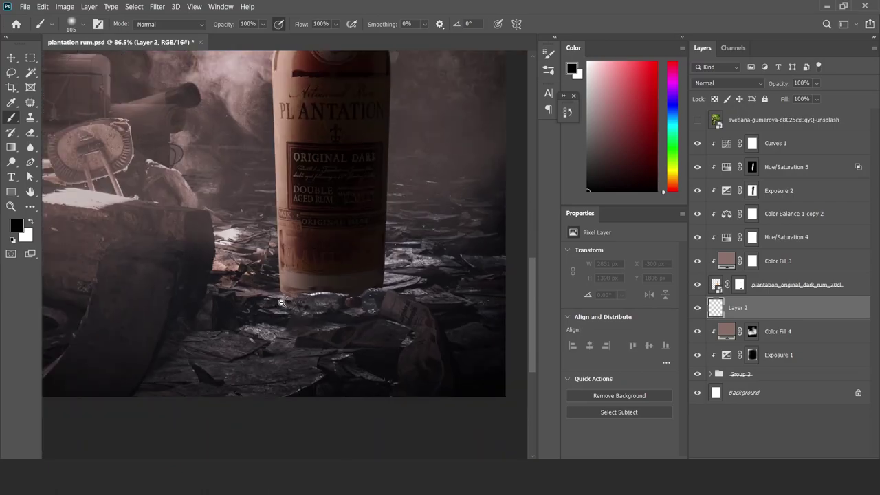
mouse_move(288, 323)
mouse_down()
mouse_move(305, 271)
mouse_move(297, 308)
mouse_move(357, 388)
mouse_move(371, 320)
mouse_move(409, 343)
mouse_up()
drag(337, 283, 325, 318)
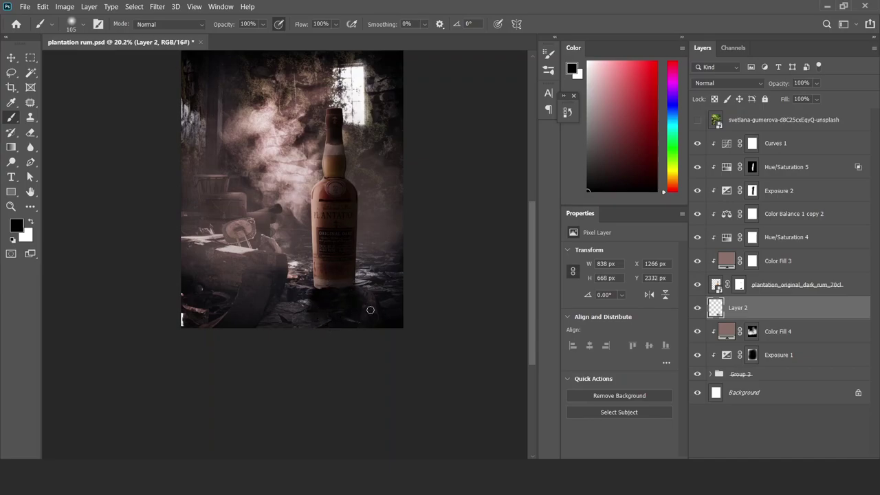
drag(328, 284, 392, 236)
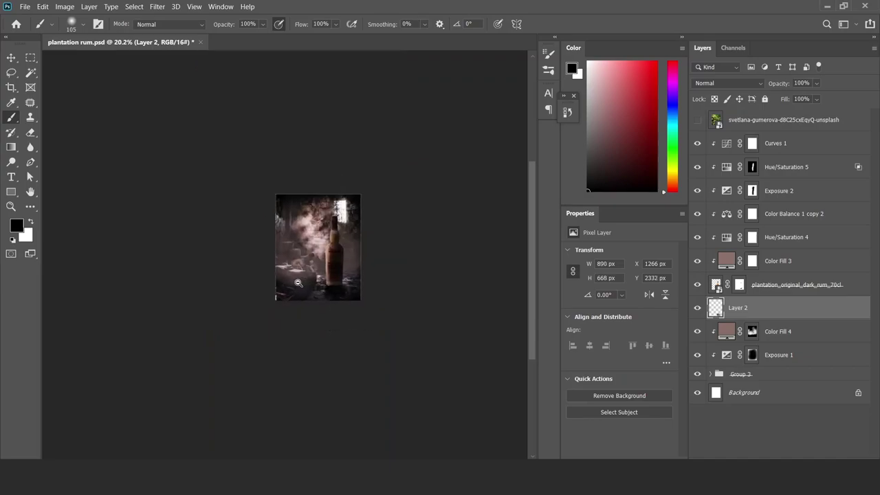
Lower Layer 2 to 90% opacity and select the Curves 1 adjustment layer
key(v)
key(7)
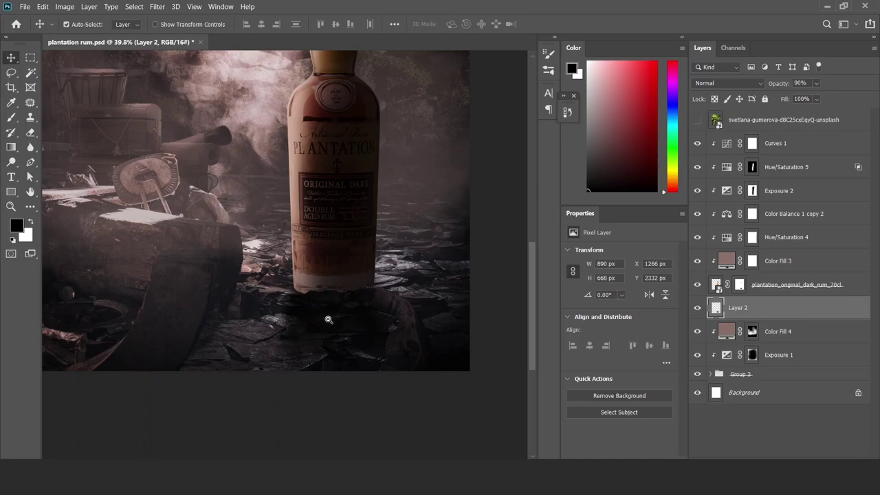
drag(328, 319, 422, 282)
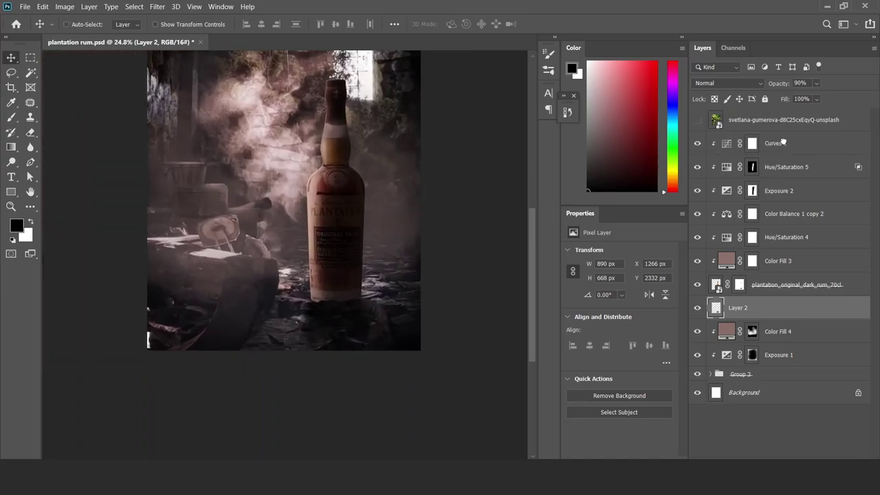
click(782, 142)
click(838, 455)
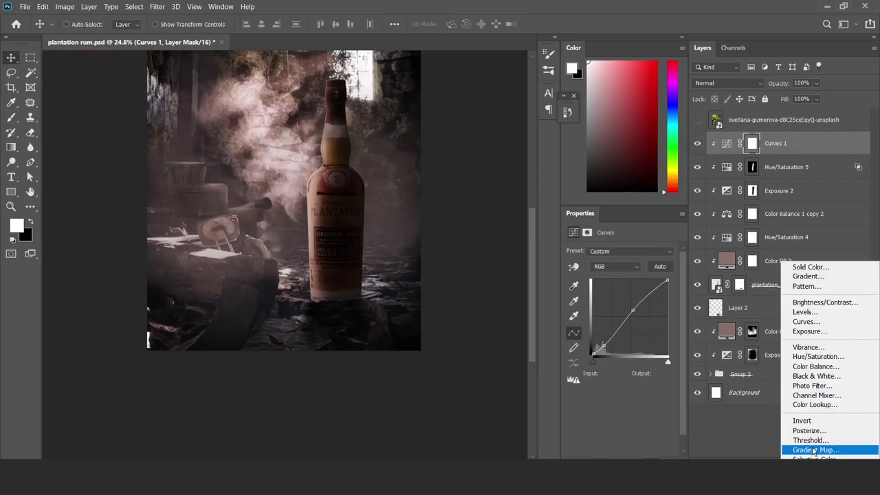
Add an Exposure adjustment clipped to the bottle at -3.26 and invert its mask to black
click(810, 331)
key(ctrl+alt+g)
drag(619, 280, 595, 279)
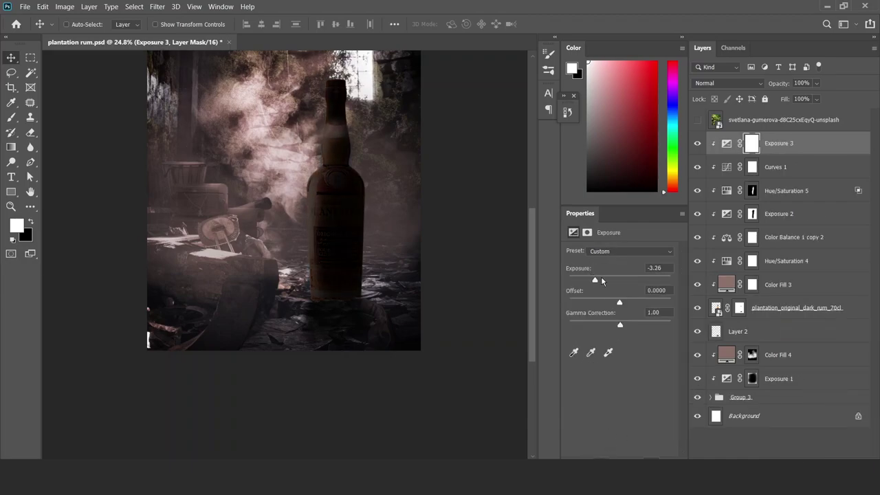
key(ctrl+i)
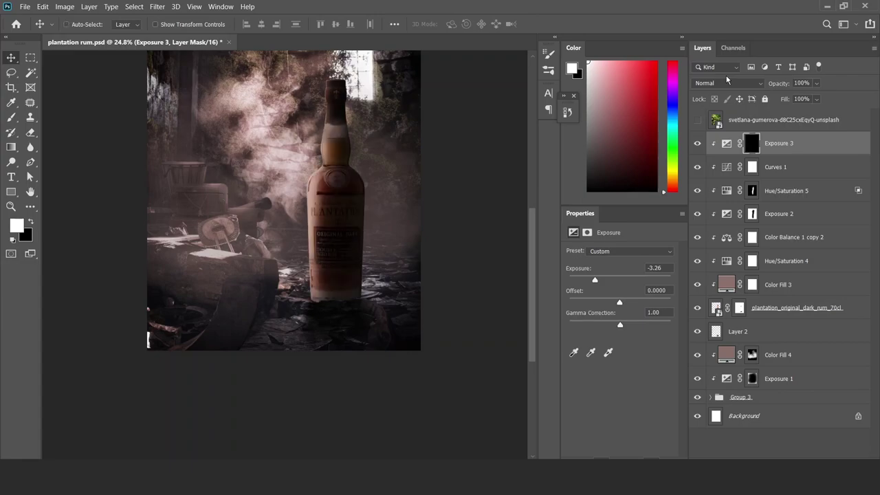
Paint white on the Exposure 3 mask near the bottle's lower right, comparing with Hue/Saturation 5
key(b)
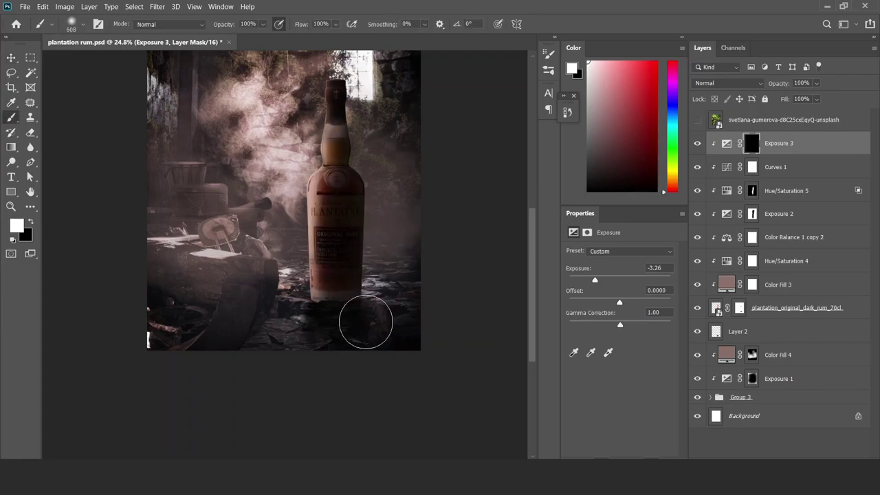
mouse_move(365, 320)
mouse_down()
mouse_move(379, 312)
mouse_move(320, 323)
mouse_move(342, 315)
mouse_move(315, 328)
mouse_move(378, 315)
mouse_move(332, 329)
mouse_up()
drag(309, 290, 349, 310)
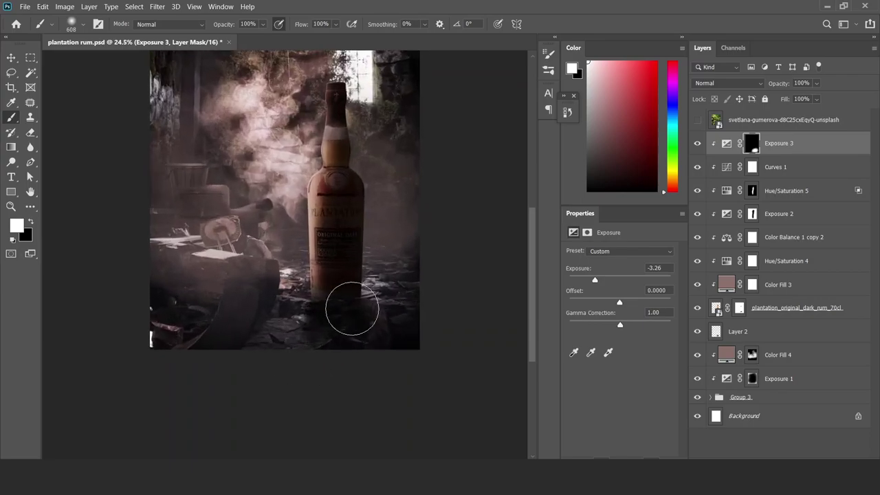
click(698, 190)
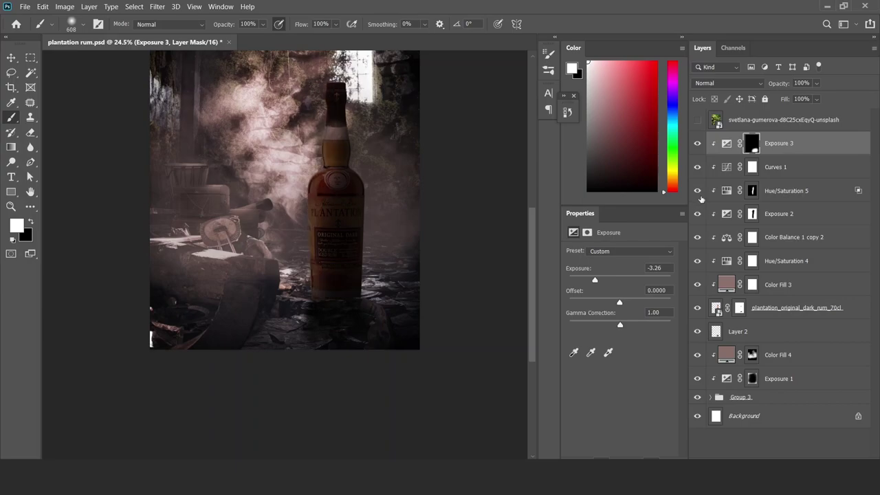
click(698, 213)
Paint black on the Exposure 2 mask to restore the bottle label and neck brightness
click(753, 214)
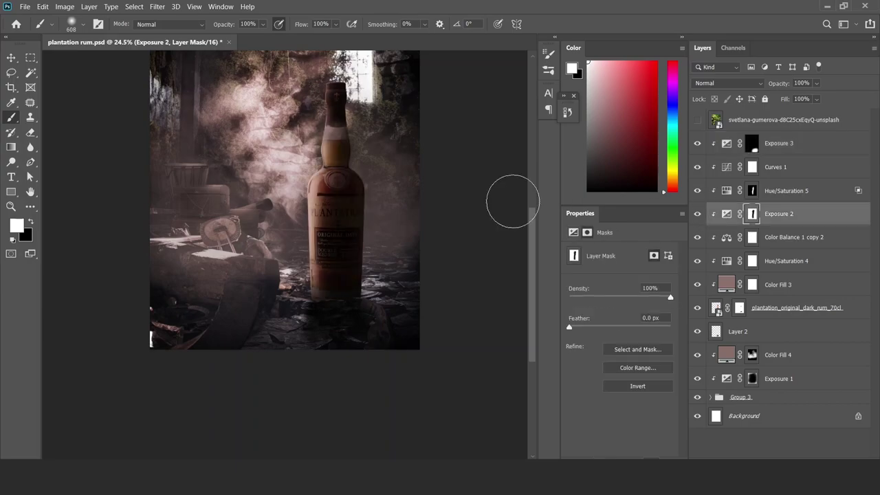
key(x)
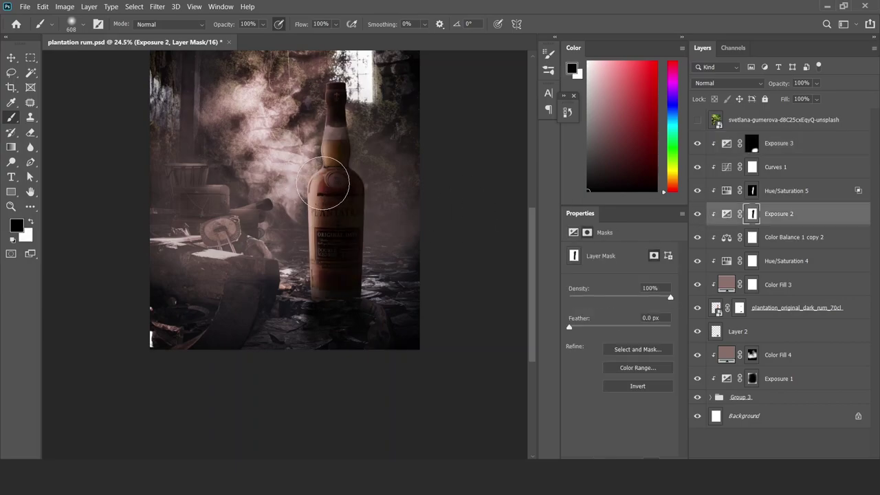
mouse_move(330, 187)
mouse_down()
mouse_move(331, 202)
mouse_move(330, 130)
mouse_up()
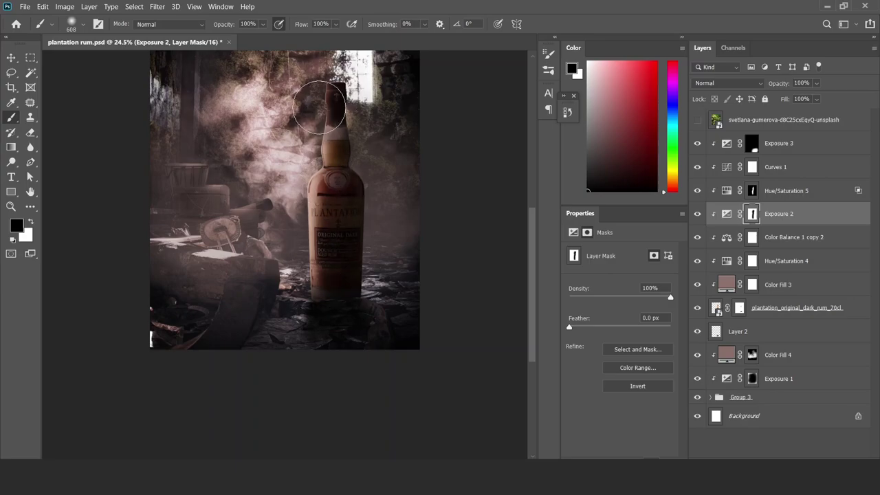
key(x)
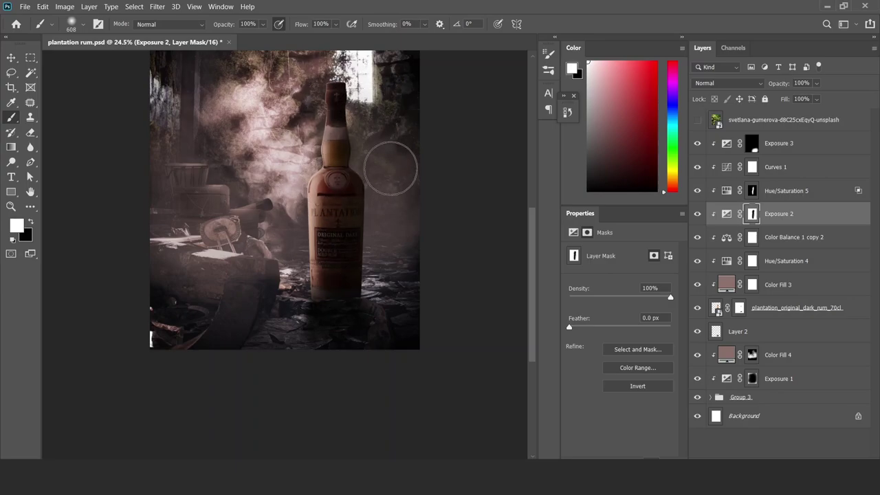
key(x)
key(x)
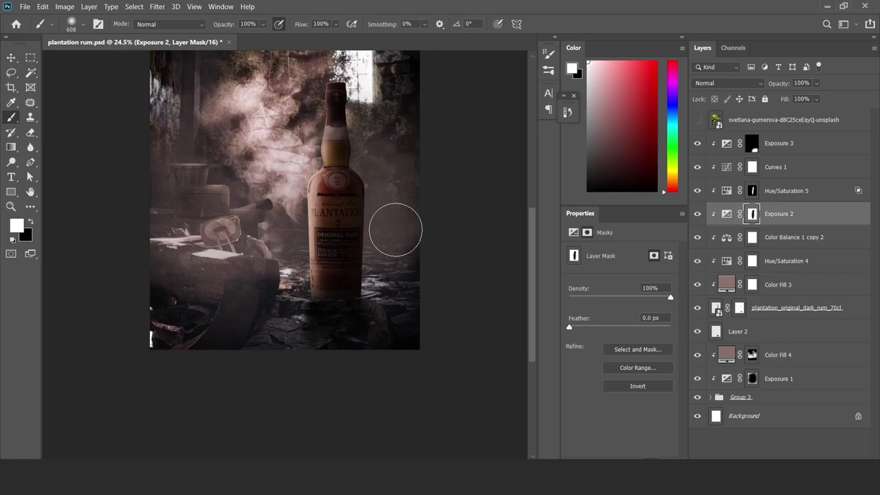
scroll(344, 233, down, 3)
Target the Color Fill 4 layer mask and choose the Smoke brush preset
key(v)
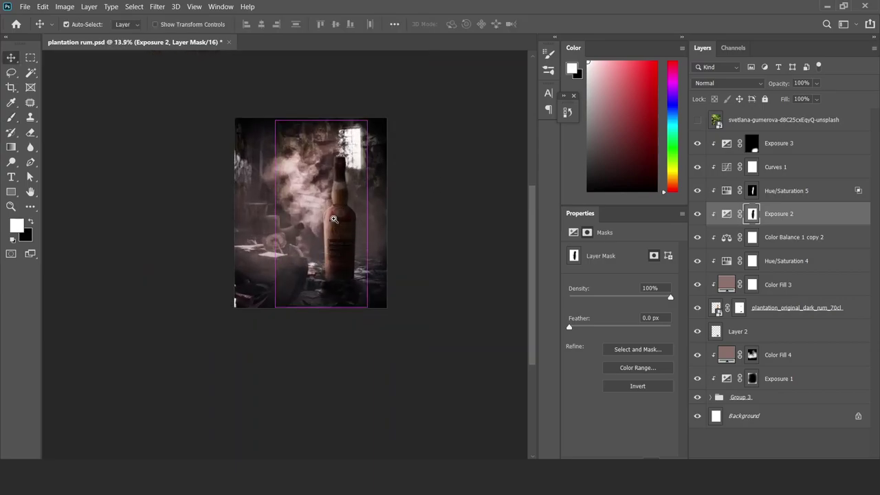
scroll(345, 233, up, 2)
click(696, 355)
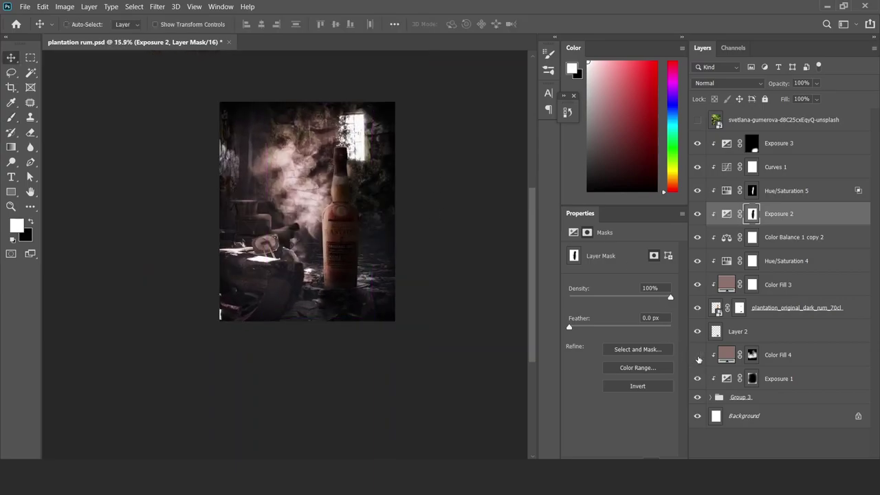
click(752, 355)
key(b)
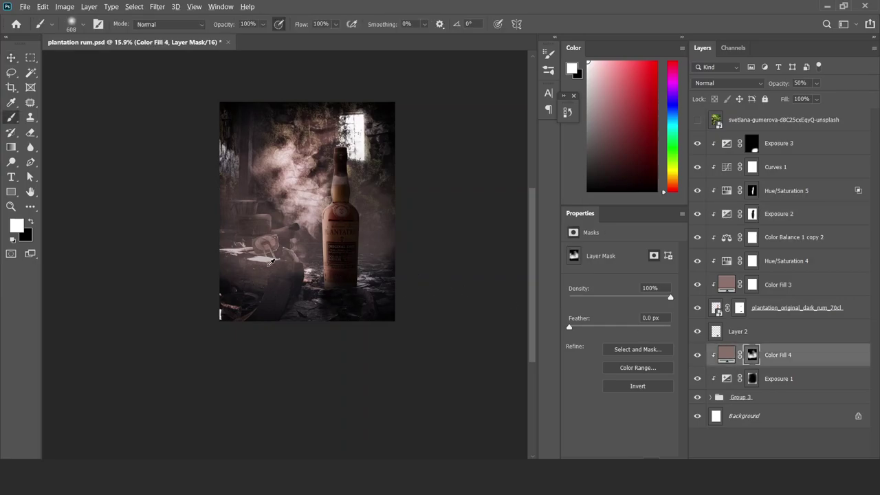
right_click(296, 243)
click(353, 282)
key(Return)
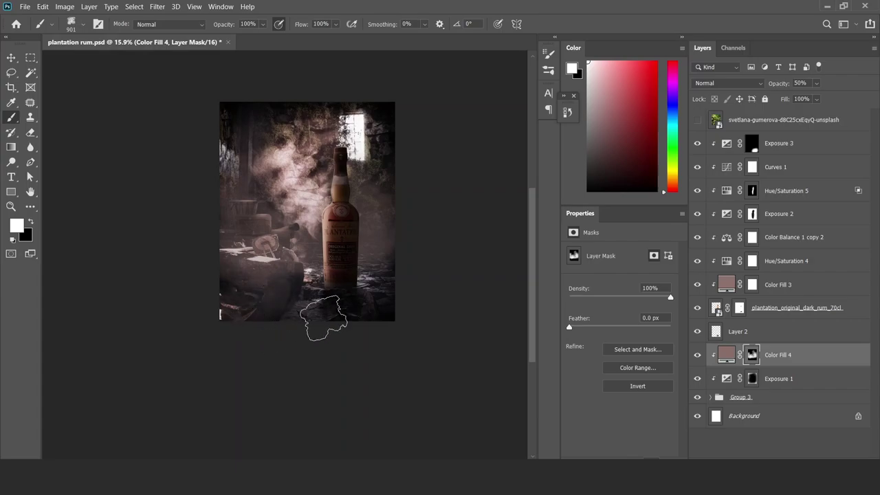
Paint black smoke texture over the lower-left debris on the Color Fill 4 mask
drag(292, 291, 308, 296)
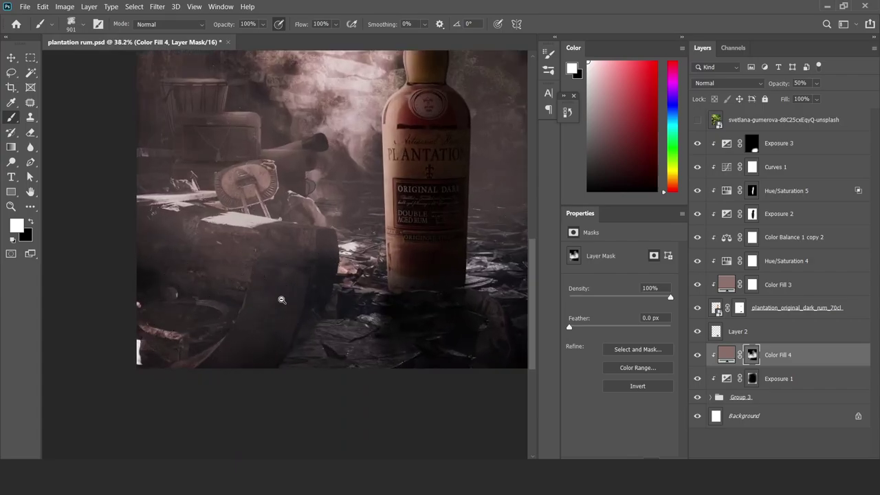
scroll(251, 316, down, 3)
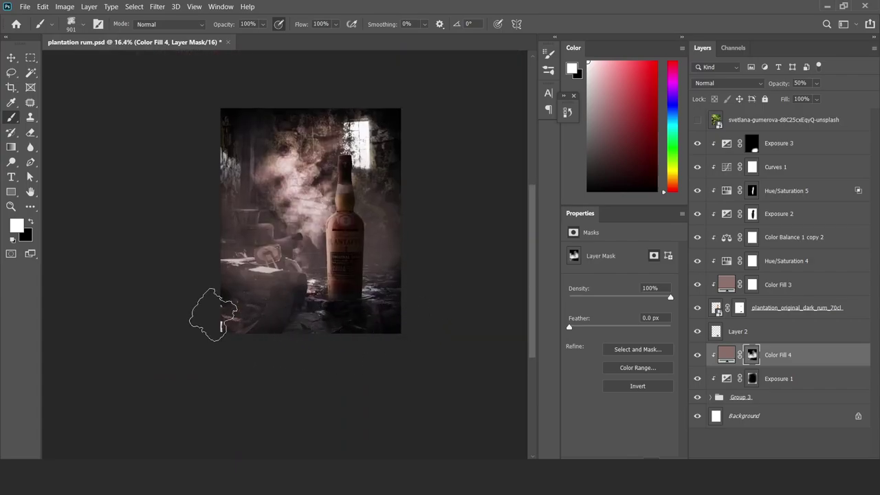
drag(302, 267, 322, 266)
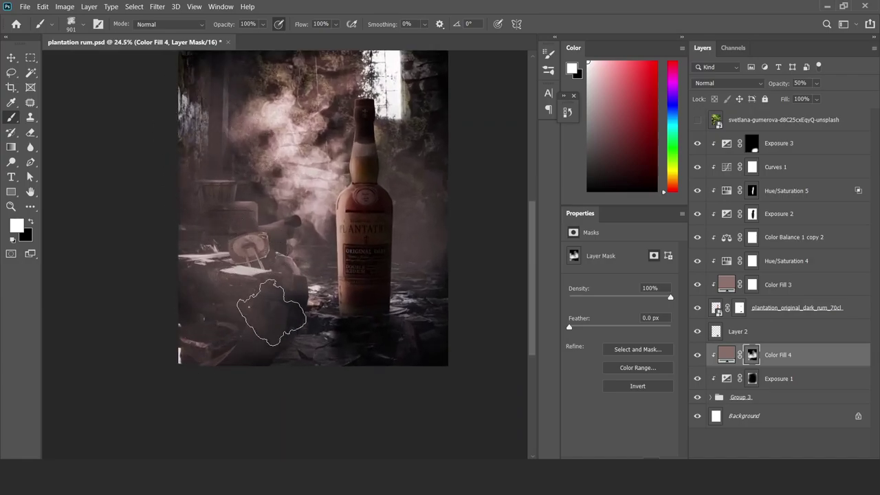
drag(276, 301, 262, 301)
key(x)
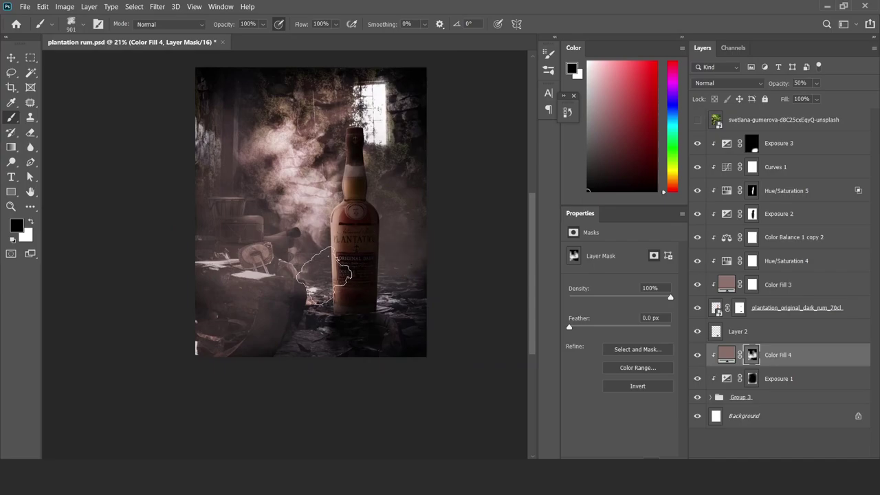
drag(269, 335, 279, 258)
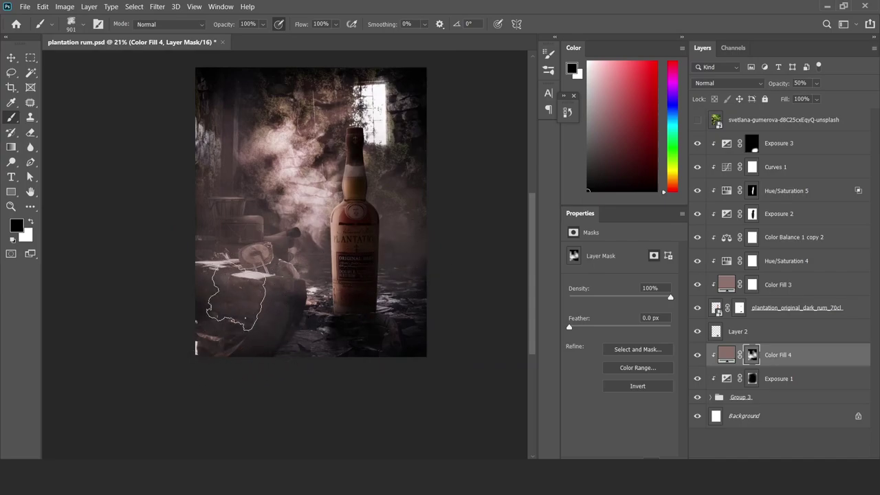
Add a new empty Layer 3 directly above Exposure 3
key(v)
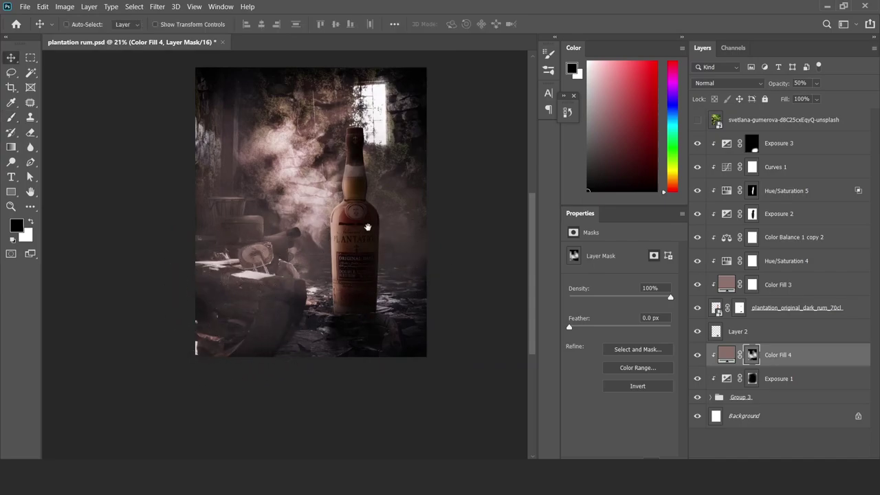
drag(369, 229, 376, 271)
click(783, 144)
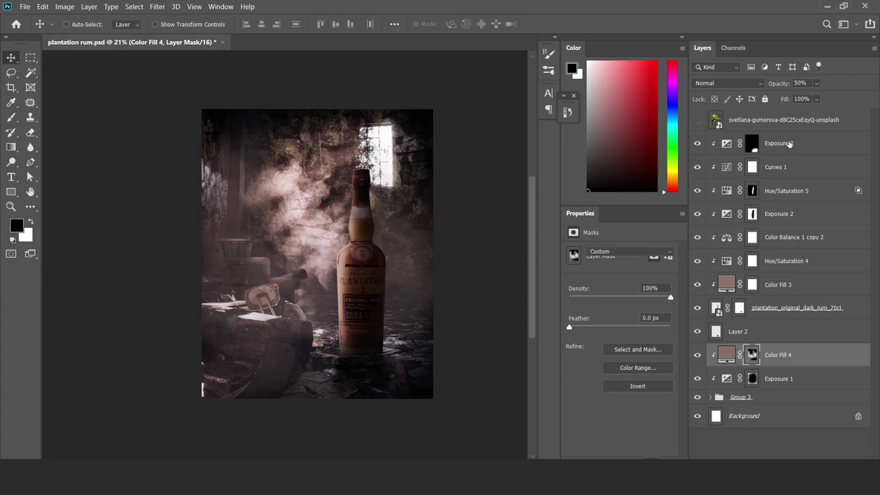
key(ctrl+shift+alt+n)
Paint a soft pink dab left of the bottle with a Soft Round brush sampled from the smoke
key(b)
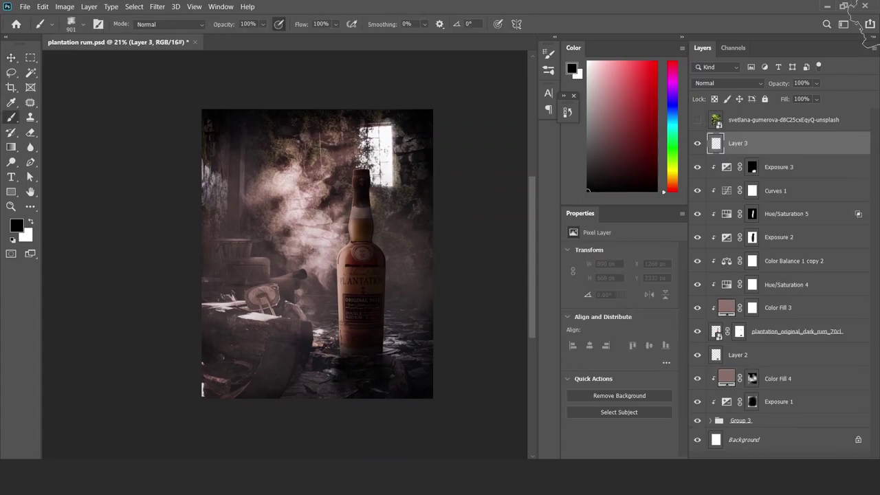
right_click(418, 263)
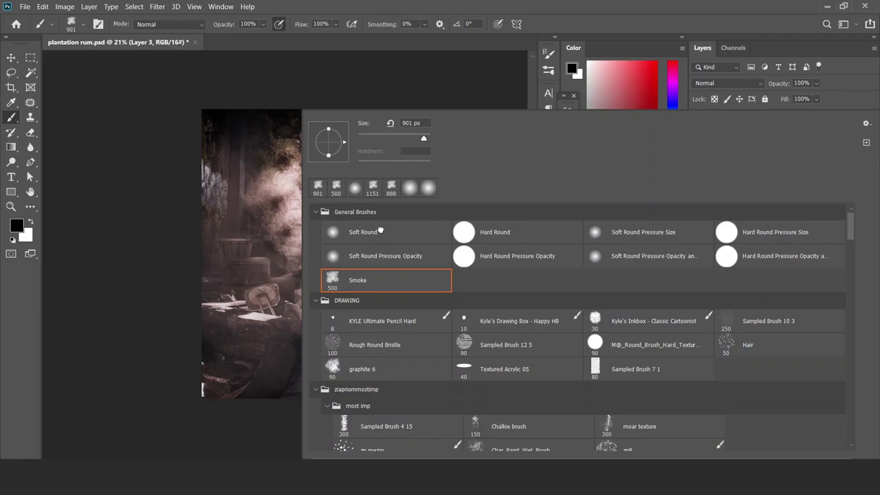
double_click(380, 231)
key(ctrl+0)
key(x)
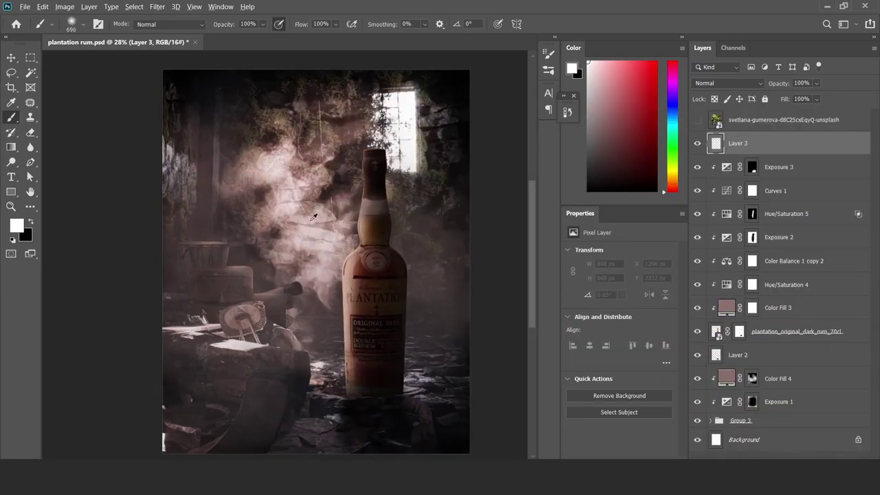
alt+click(310, 216)
drag(330, 280, 323, 280)
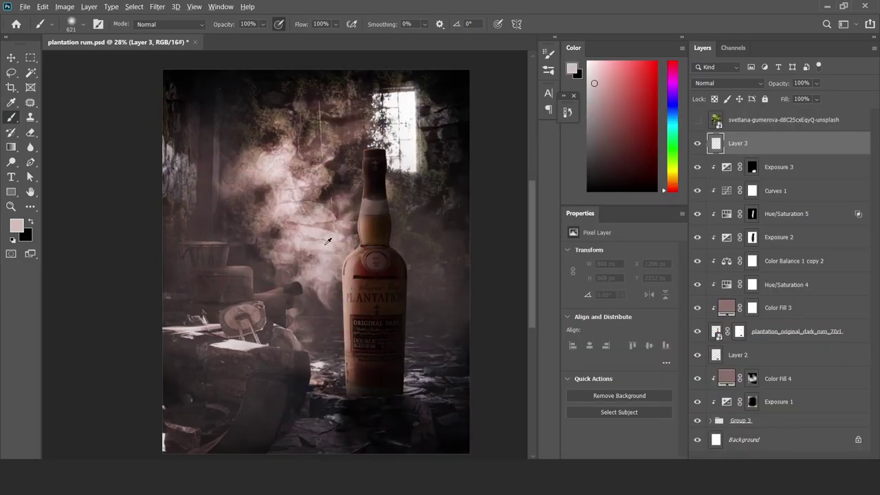
click(332, 271)
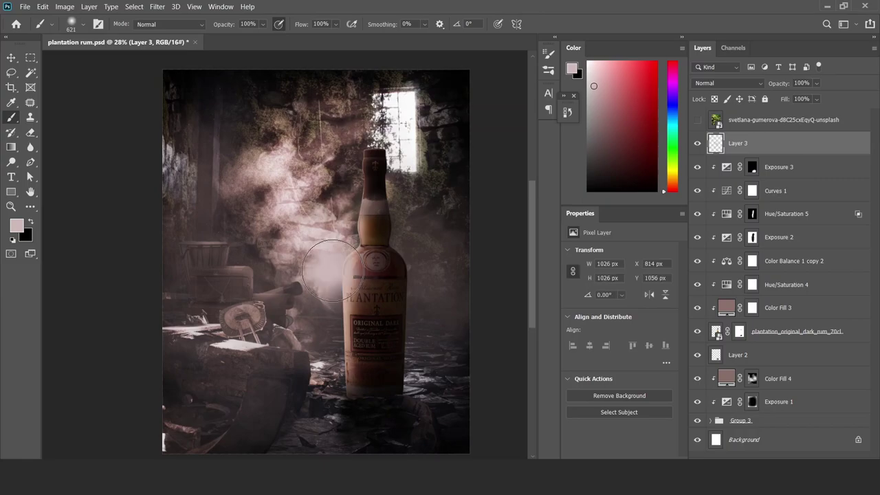
Squeeze the dab into a thin tilted sliver against the bottle's left edge
key(ctrl+t)
drag(392, 270, 335, 266)
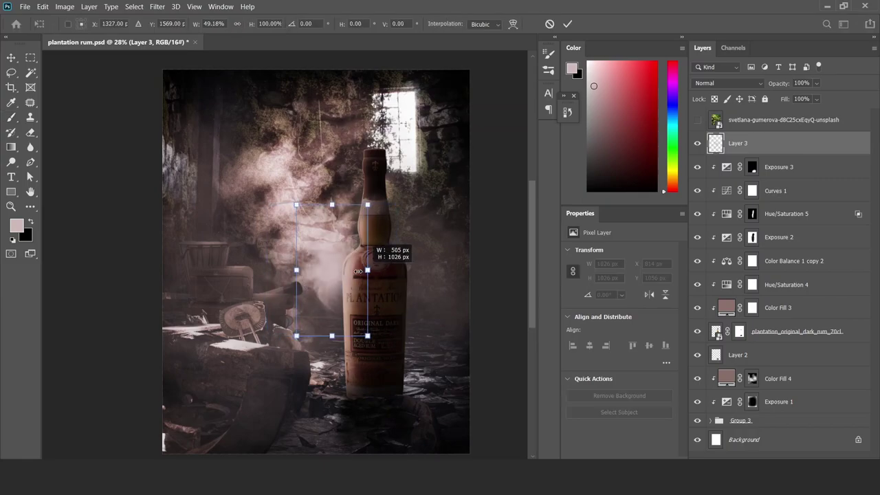
drag(338, 270, 350, 313)
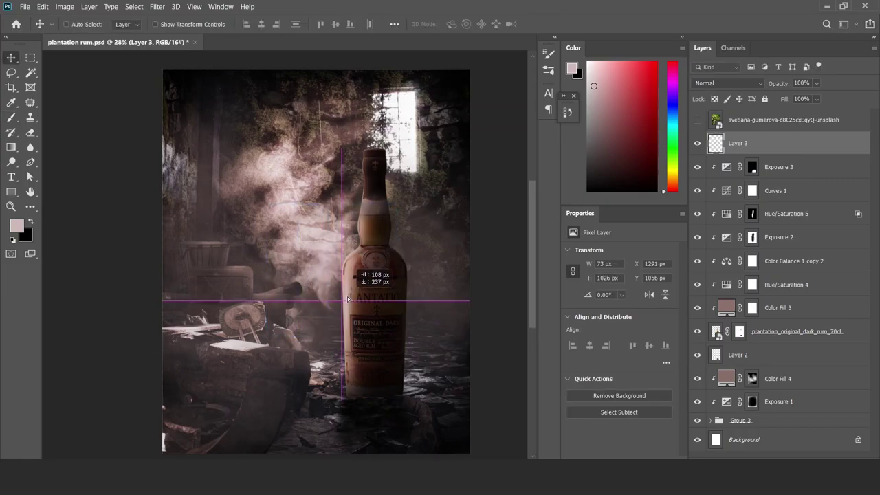
key(ctrl+t)
scroll(350, 312, up, 5)
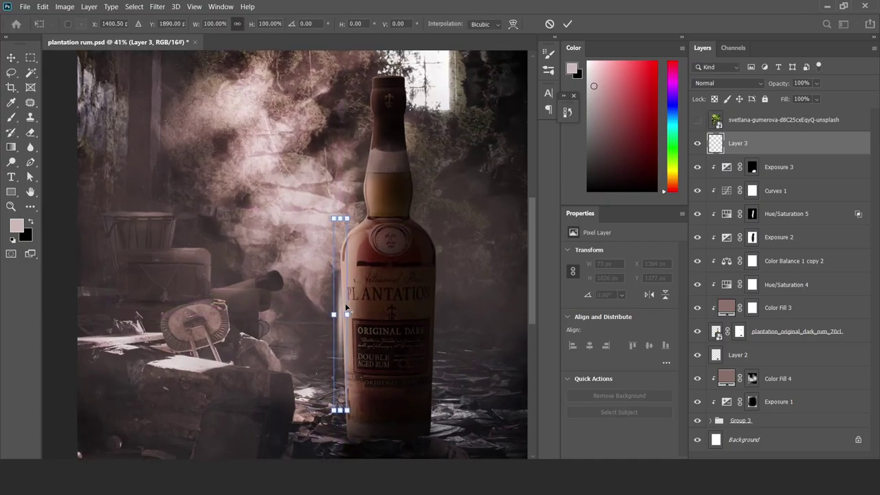
drag(399, 230, 399, 222)
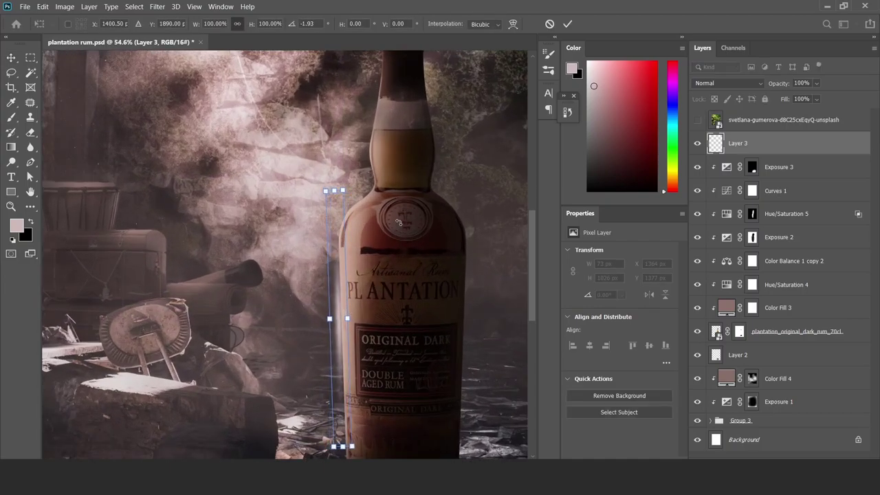
key(Return)
key(Down)
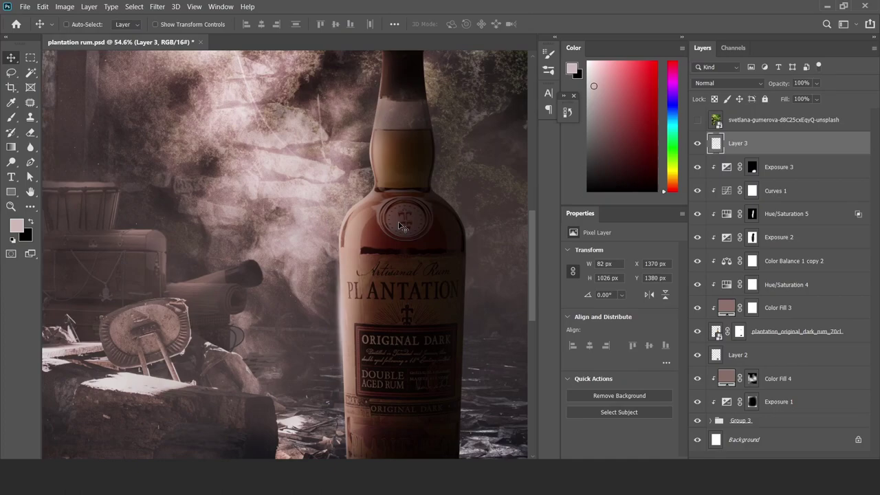
Set Layer 3's blend mode to Screen
click(728, 83)
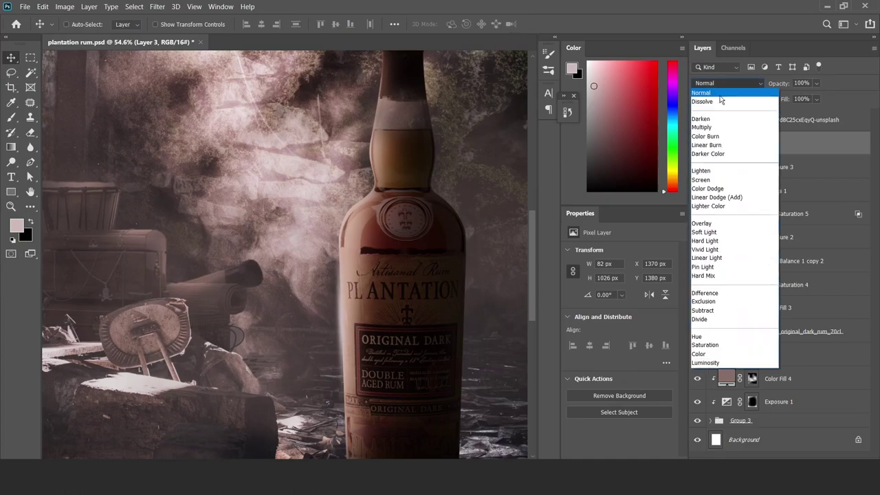
click(706, 177)
scroll(458, 278, down, 2)
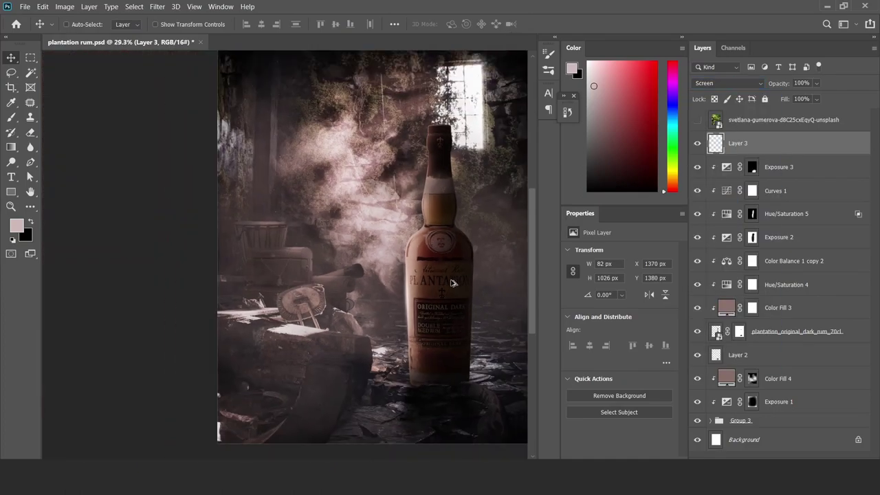
scroll(450, 279, down, 2)
Move the streak lower, stretch it taller along the bottle, and nudge it right
drag(411, 312, 411, 325)
key(ctrl+t)
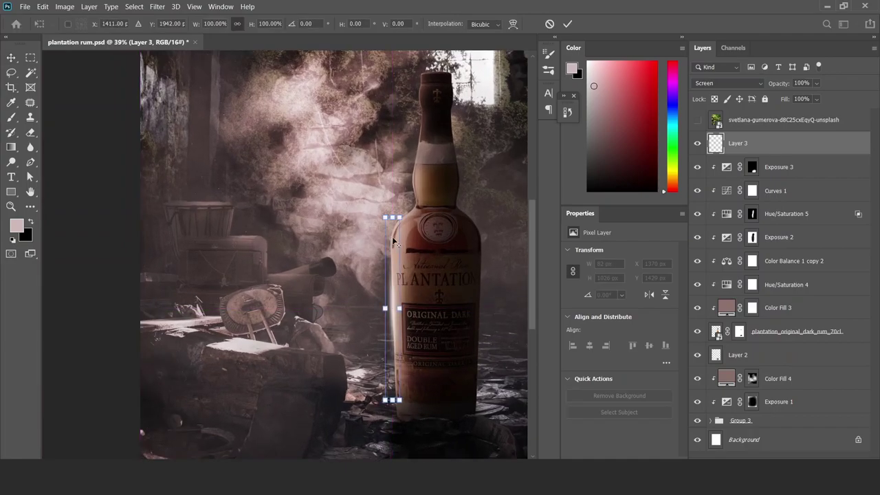
drag(393, 217, 394, 193)
key(Return)
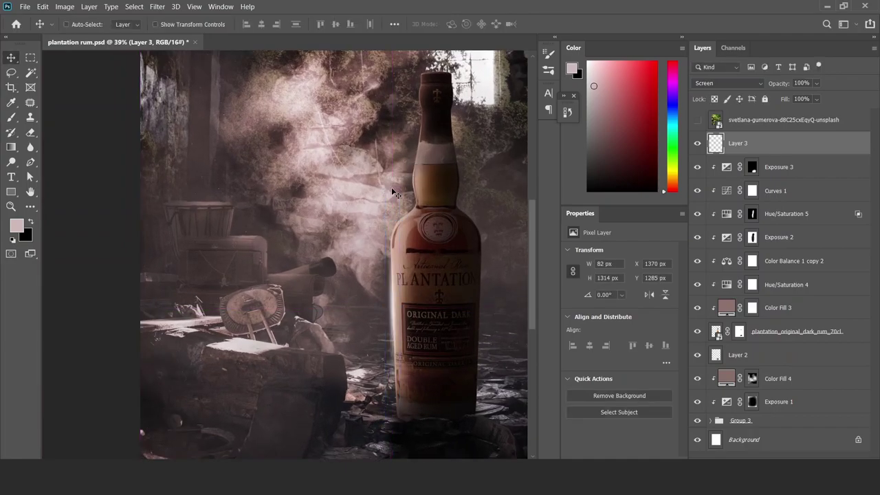
key(Right)
key(Right)
scroll(392, 189, up, 5)
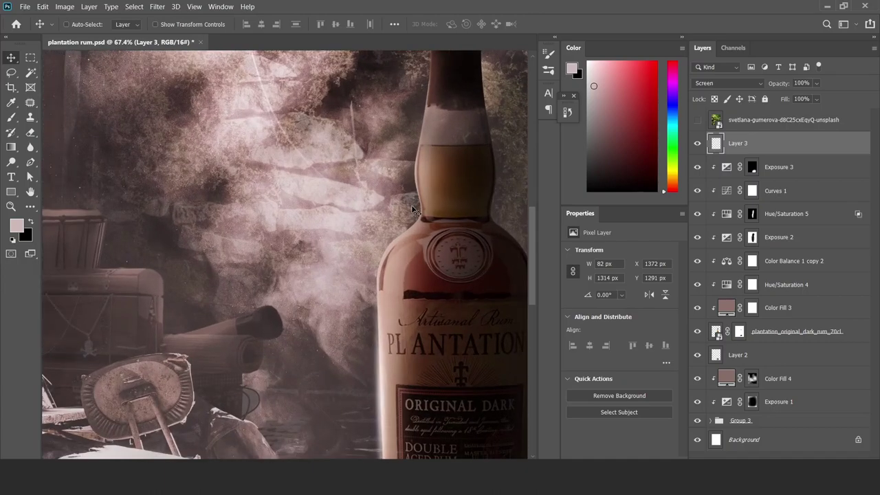
drag(414, 262, 400, 298)
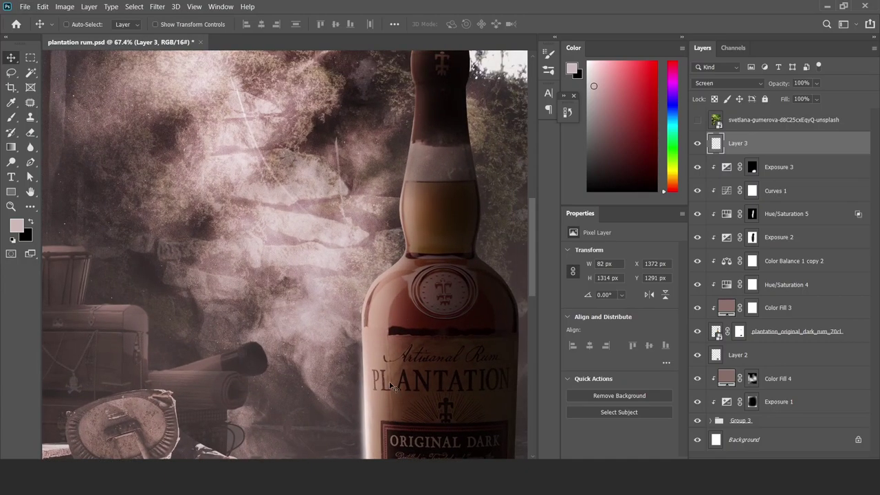
Duplicate the light streak layer and make the copy narrower
key(ctrl+j)
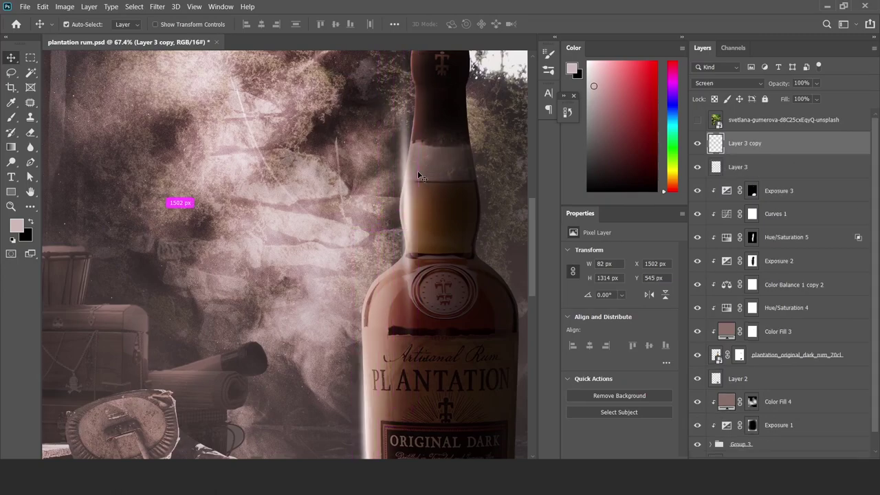
key(ctrl+t)
mouse_move(422, 202)
mouse_down()
mouse_move(408, 199)
mouse_move(400, 214)
mouse_up()
key(Return)
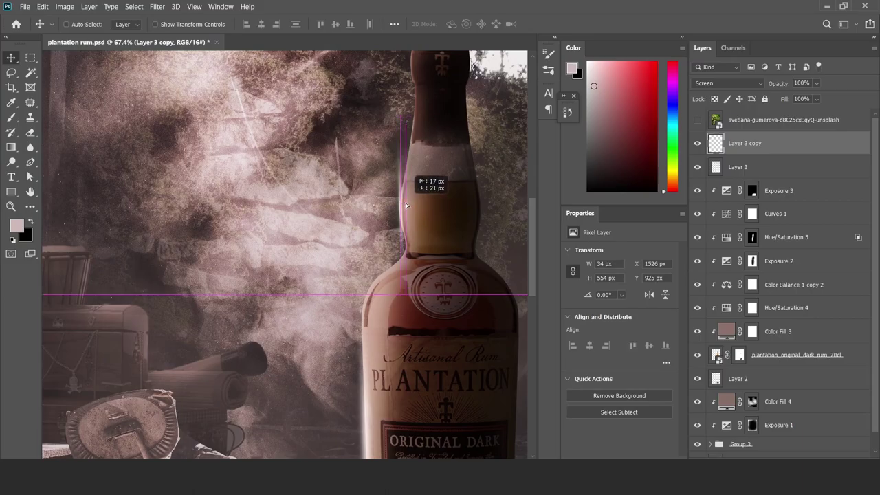
scroll(461, 191, down, 3)
scroll(461, 191, up, 3)
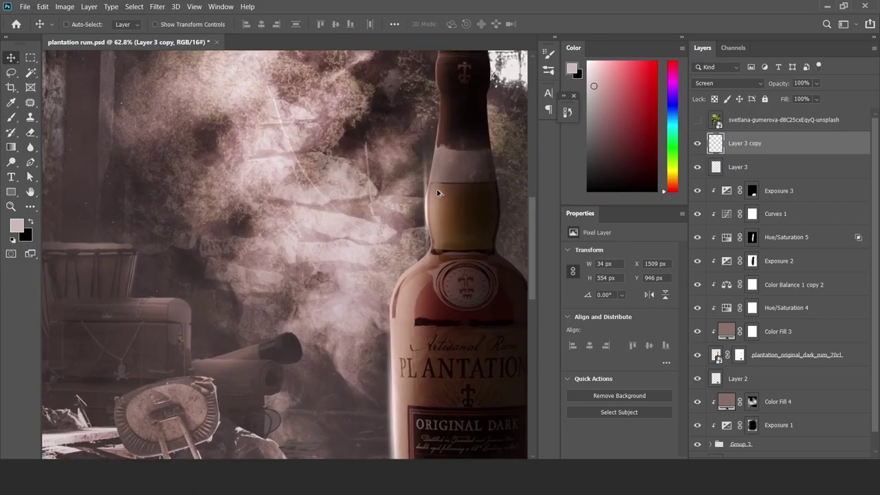
scroll(460, 191, up, 2)
Shorten the copied streak to fit the bottle's neck and nudge it left
key(ctrl+t)
drag(422, 108, 424, 159)
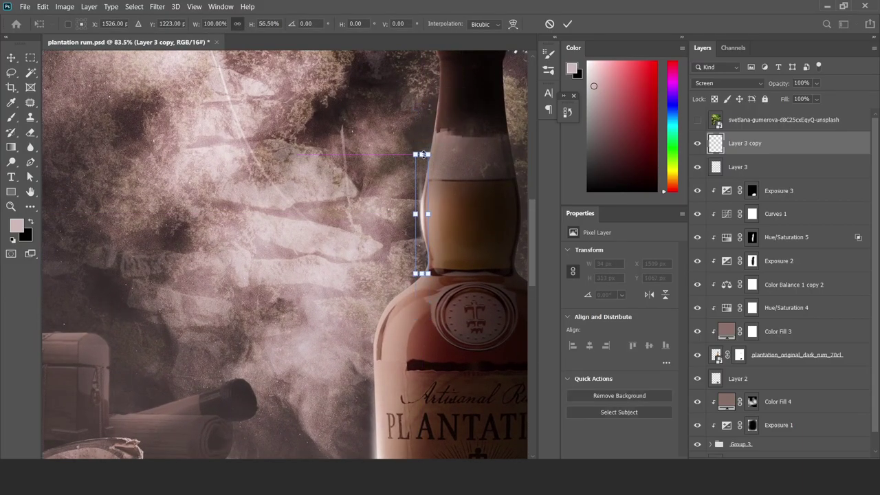
key(Return)
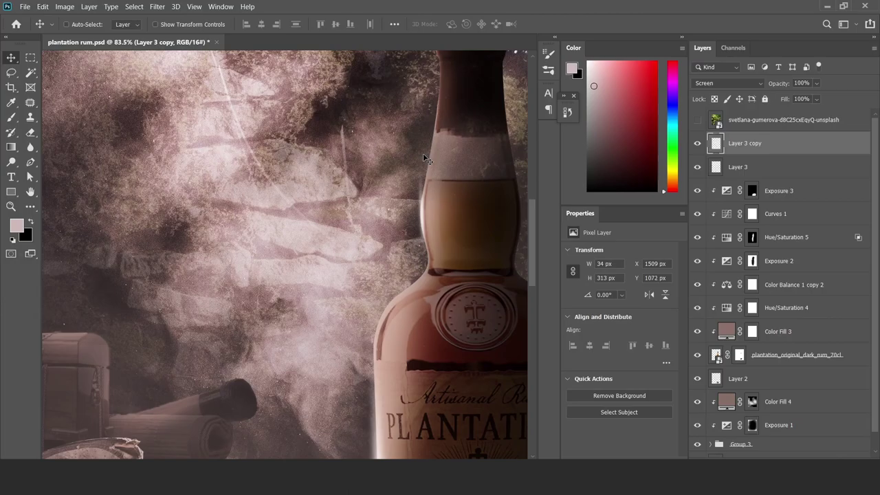
key(Left)
key(Left)
key(ctrl+0)
scroll(444, 167, up, 2)
scroll(391, 190, up, 2)
scroll(367, 189, up, 2)
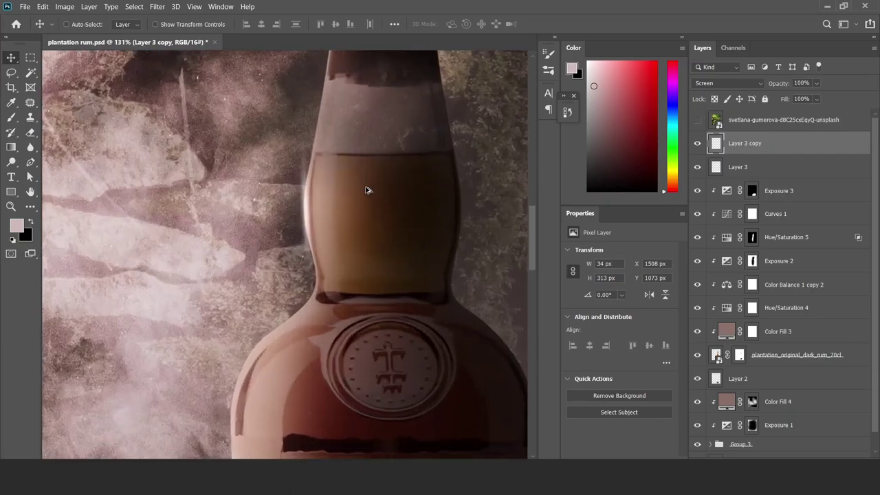
Rotate the copied streak about 1.24° to follow the neck's left edge
key(ctrl+t)
drag(359, 90, 341, 109)
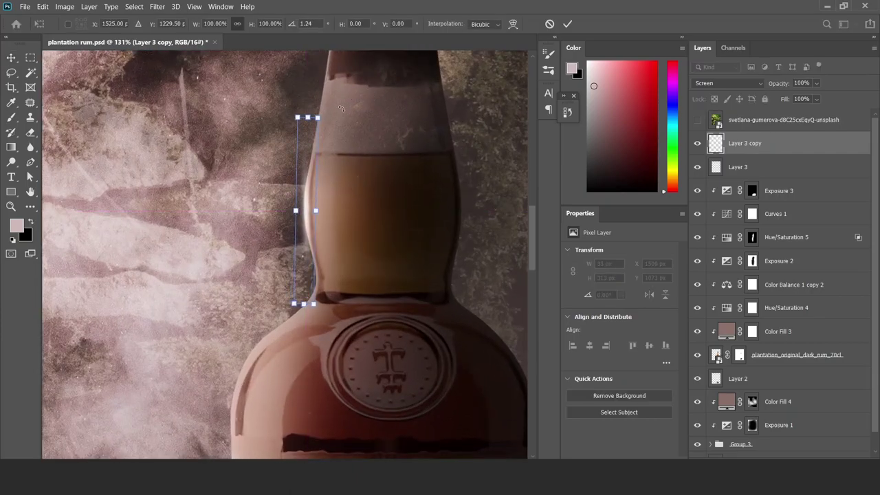
key(Return)
scroll(344, 112, down, 3)
scroll(337, 118, down, 3)
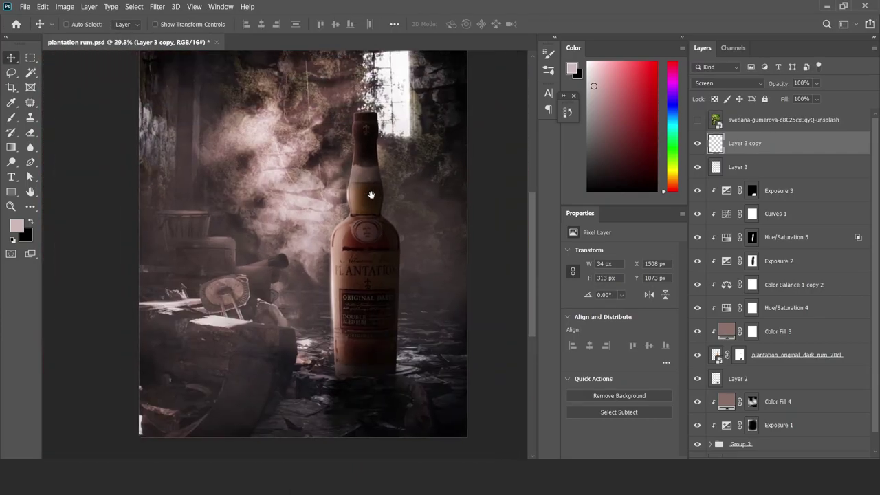
scroll(371, 196, up, 1)
scroll(371, 195, up, 1)
scroll(371, 195, up, 1)
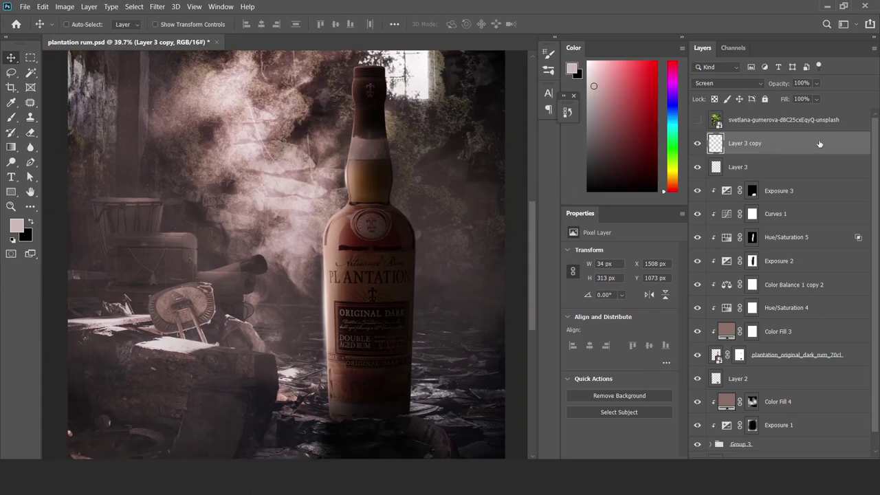
click(788, 193)
Add a clipped Exposure 4 adjustment at +1.89 and invert its mask to black
click(811, 455)
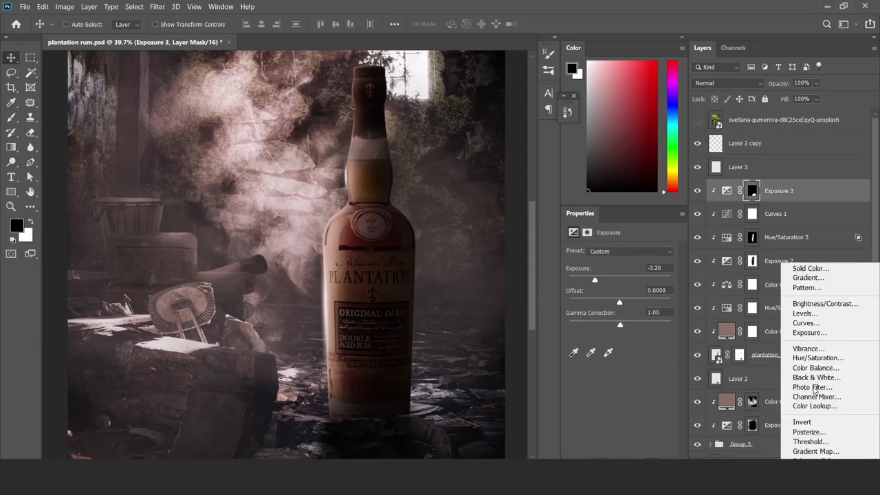
click(809, 333)
key(ctrl+alt+g)
drag(619, 280, 634, 281)
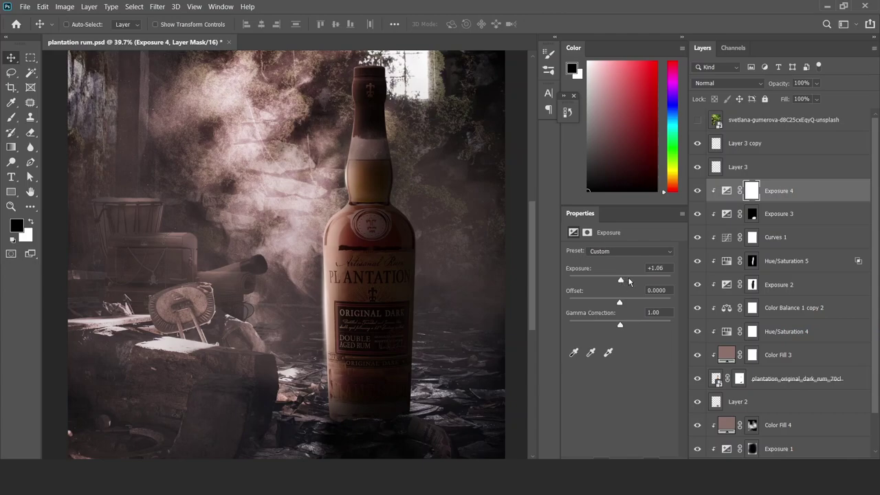
key(ctrl+i)
key(ctrl+i)
key(ctrl+i)
Paint white down the bottle and neck on the Exposure 4 mask with an enlarged brush
key(b)
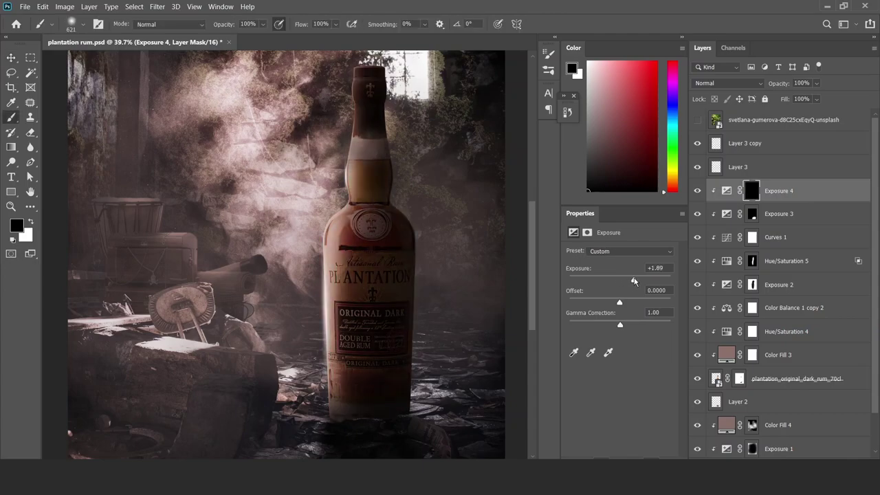
drag(383, 88, 316, 108)
mouse_move(363, 177)
mouse_down()
mouse_move(375, 176)
mouse_move(343, 203)
mouse_up()
key(x)
drag(350, 137, 382, 137)
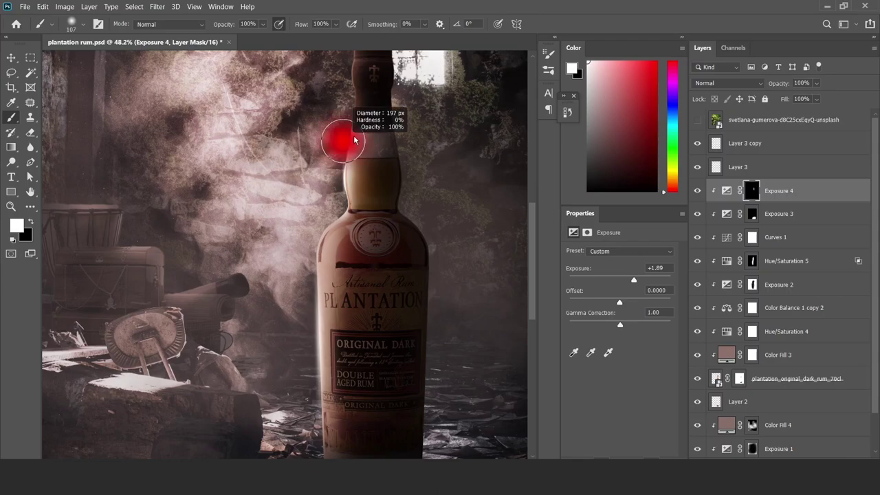
drag(319, 218, 294, 383)
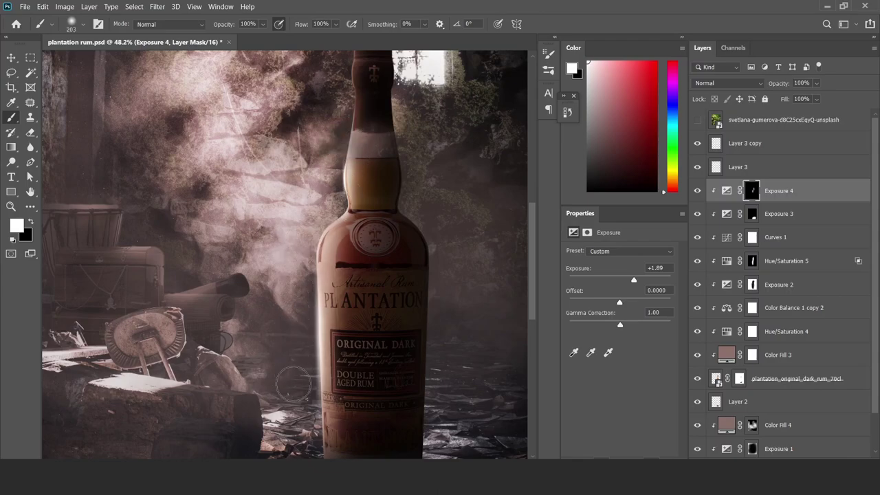
drag(305, 344, 299, 263)
scroll(292, 285, up, 3)
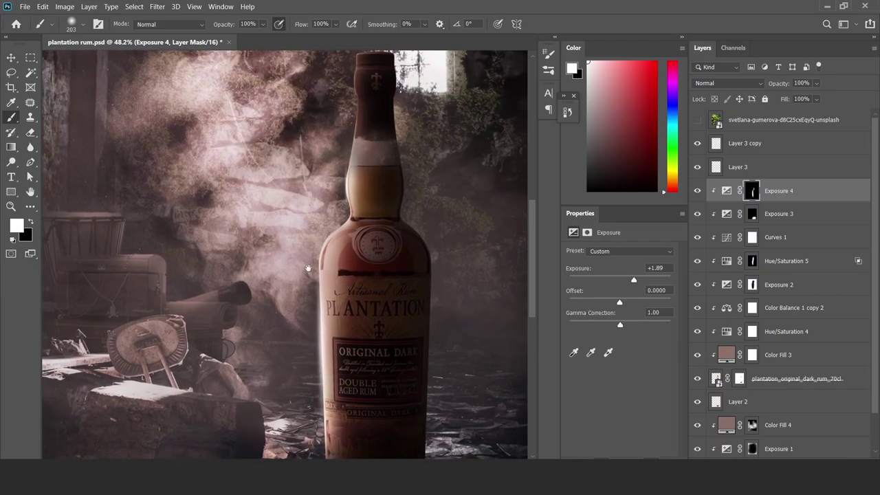
scroll(293, 282, up, 3)
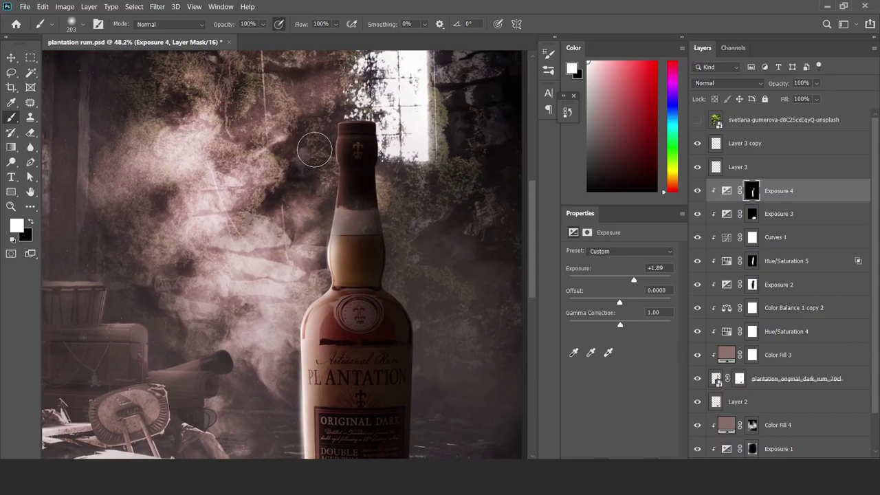
scroll(313, 206, down, 5)
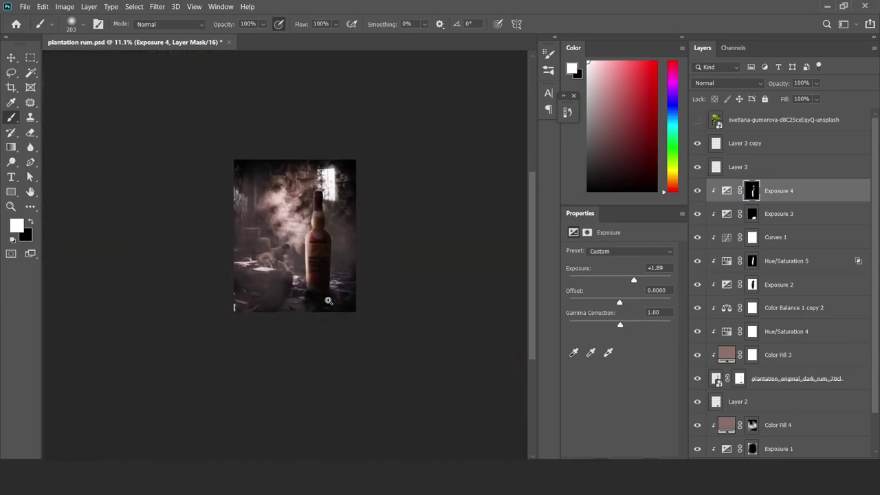
scroll(351, 289, up, 3)
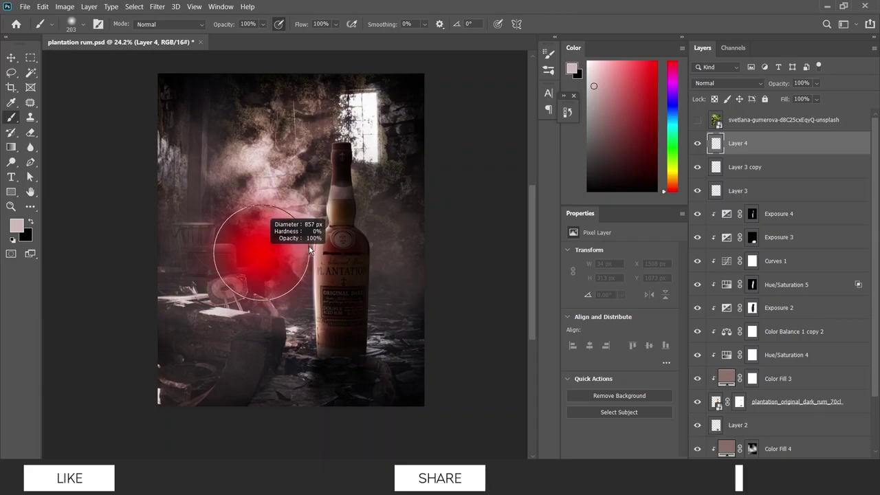
Paint a soft pink glow beside the bottle on Layer 4 and set it to Overlay
click(303, 268)
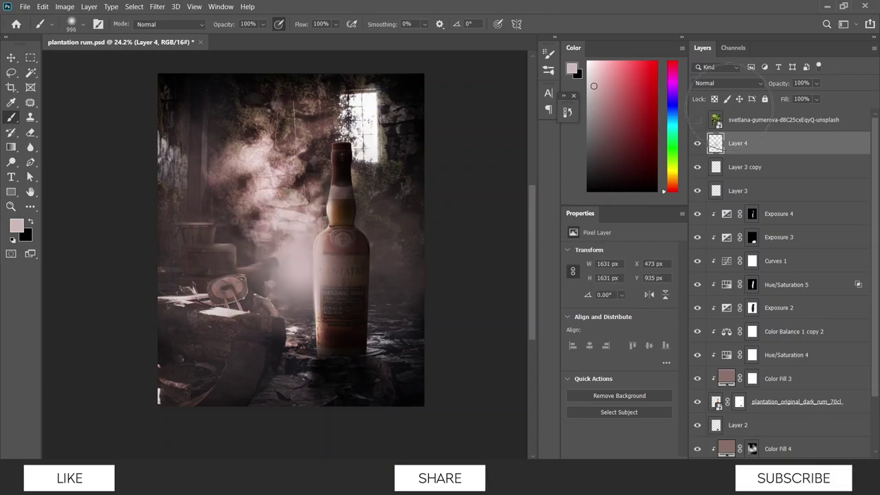
key(v)
click(741, 81)
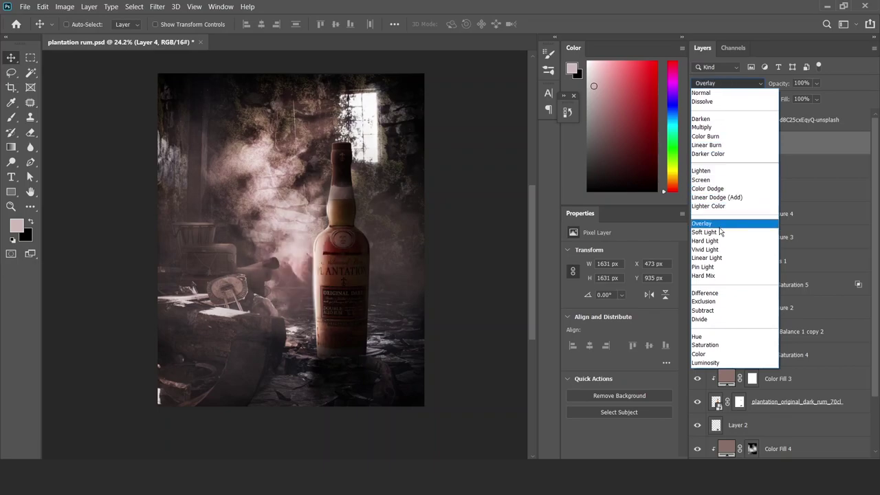
click(720, 223)
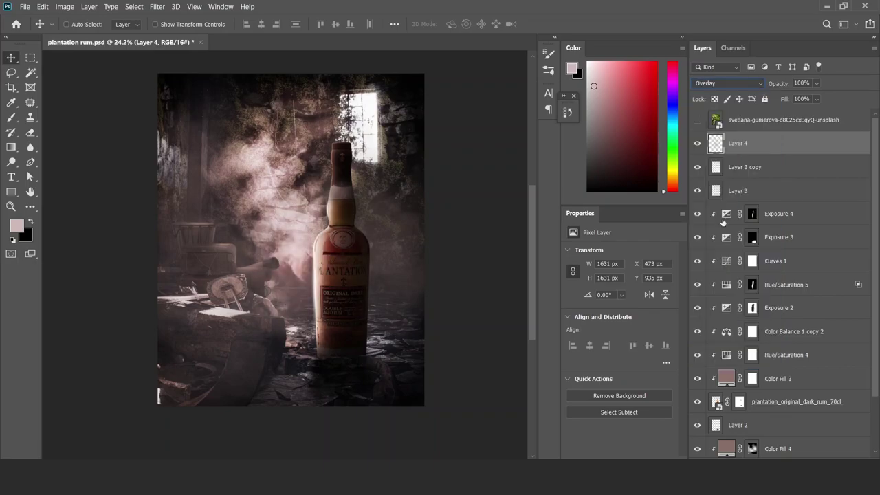
click(698, 143)
click(697, 143)
Clear Layer 4 and paint a soft white glow on the bottle instead
key(ctrl+a)
key(Delete)
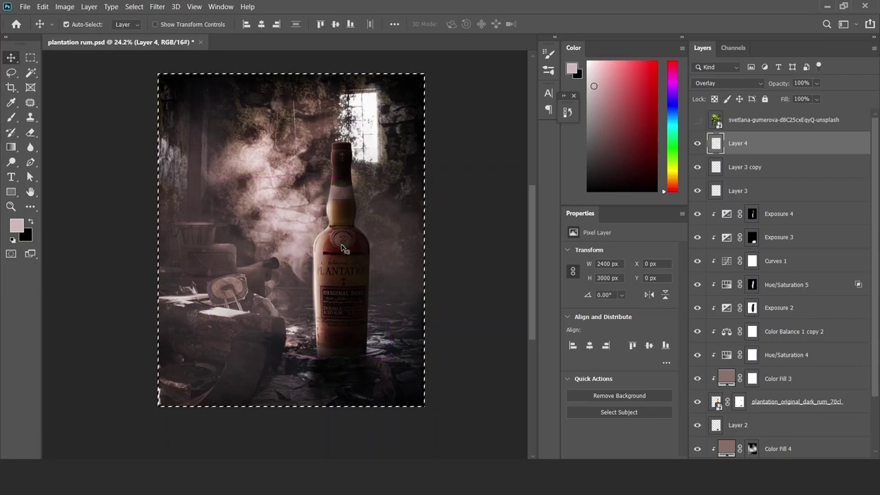
key(ctrl+d)
key(b)
key(d)
key(x)
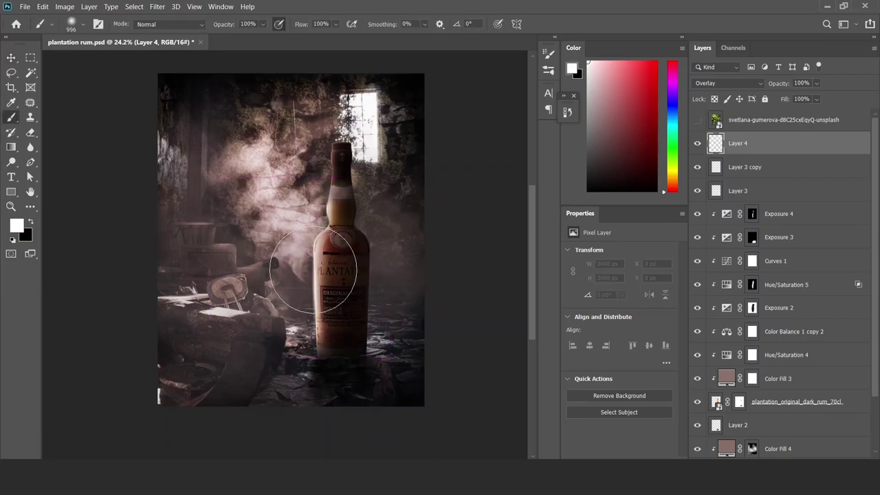
click(325, 274)
Repaint the white glow lower, set 50% opacity, and move it onto the label
key(ctrl+z)
click(319, 293)
key(v)
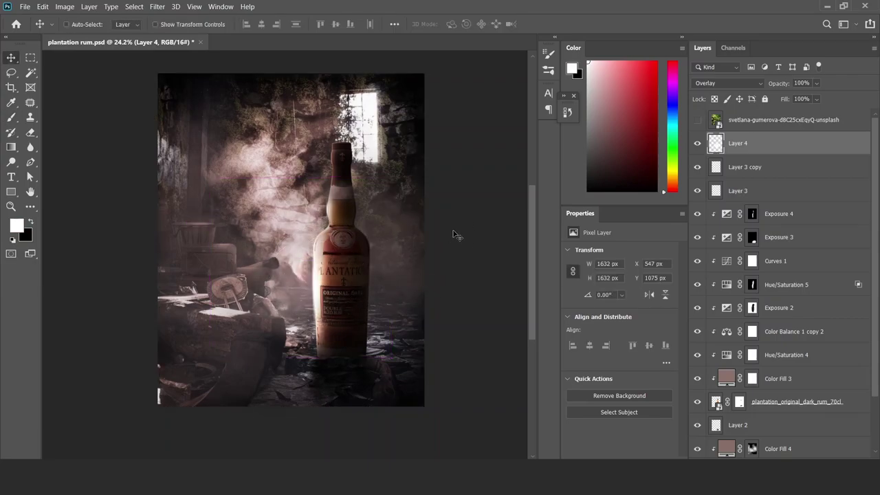
key(5)
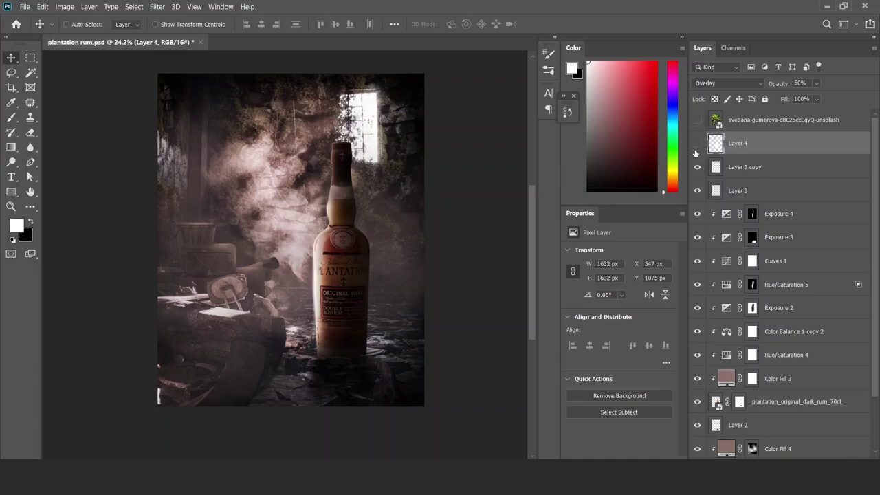
drag(308, 296, 345, 239)
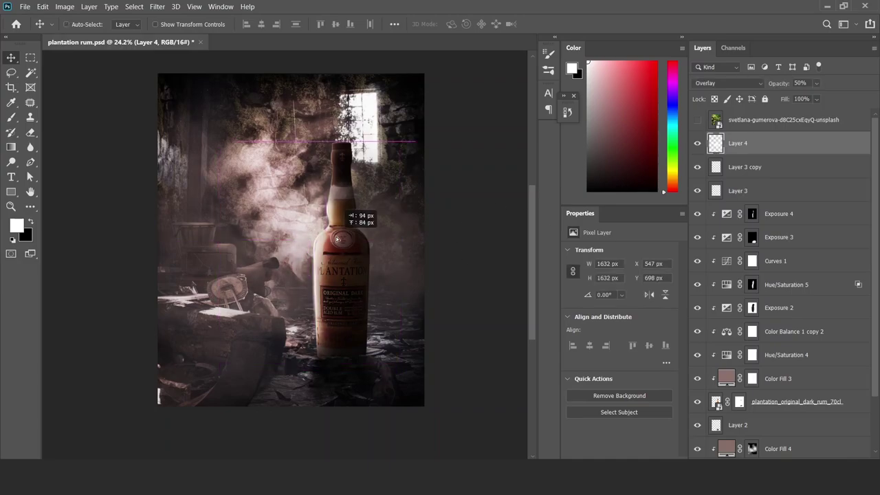
scroll(345, 239, down, 1)
scroll(345, 239, up, 2)
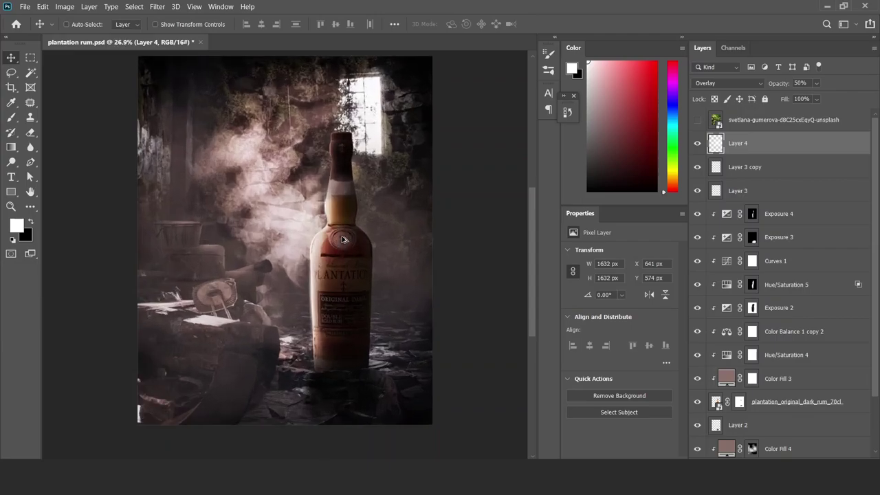
scroll(722, 172, down, 1)
Lower Layer 4 to 30% opacity and compare with Exposure 2 toggled
click(696, 120)
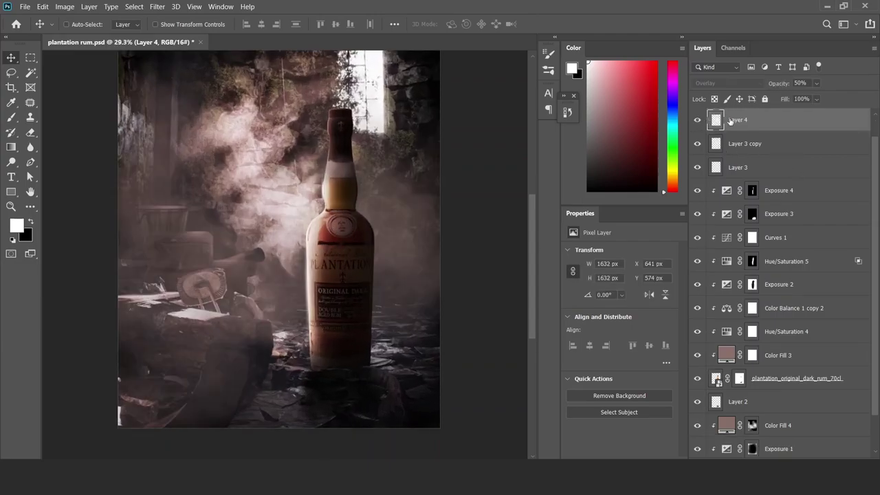
key(3)
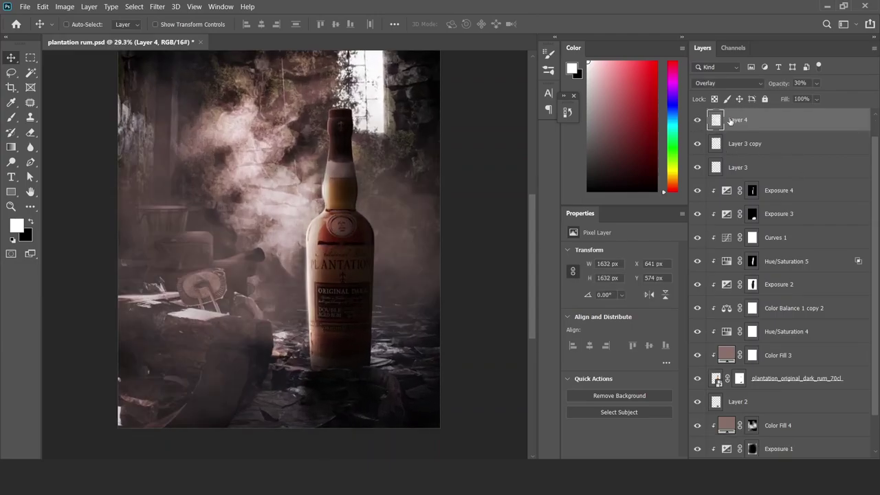
scroll(378, 268, down, 2)
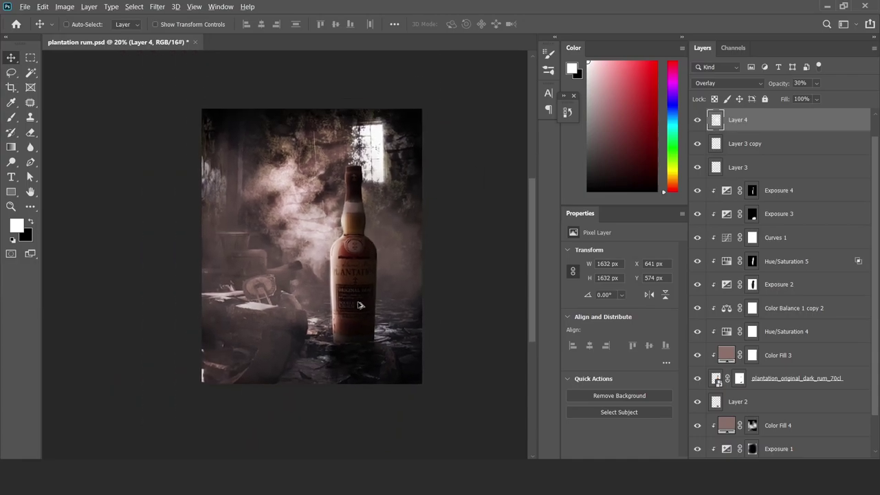
scroll(358, 305, up, 3)
click(697, 283)
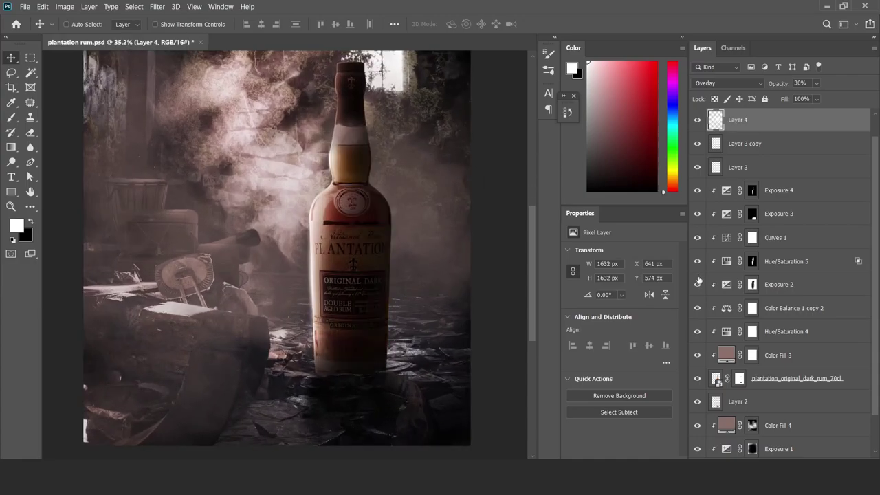
Paint on the Hue/Saturation 5 mask to reveal its effect around the bottle
click(749, 286)
key(b)
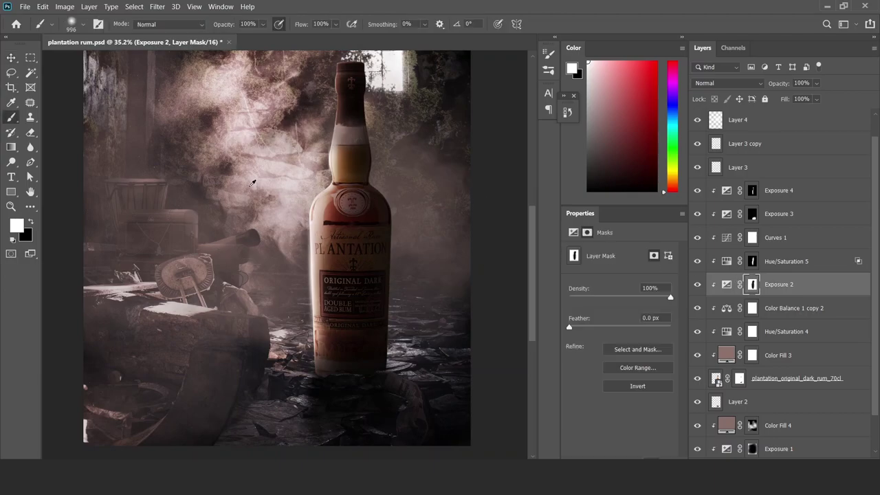
key(x)
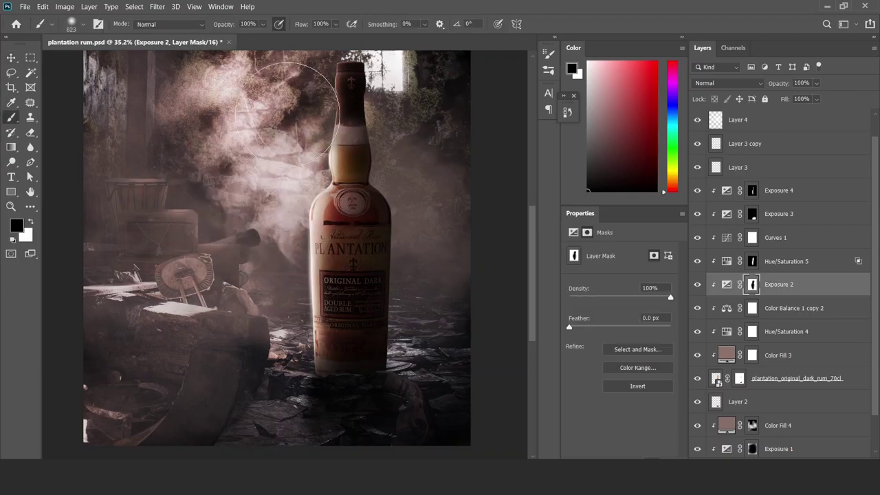
key(v)
click(753, 261)
key(b)
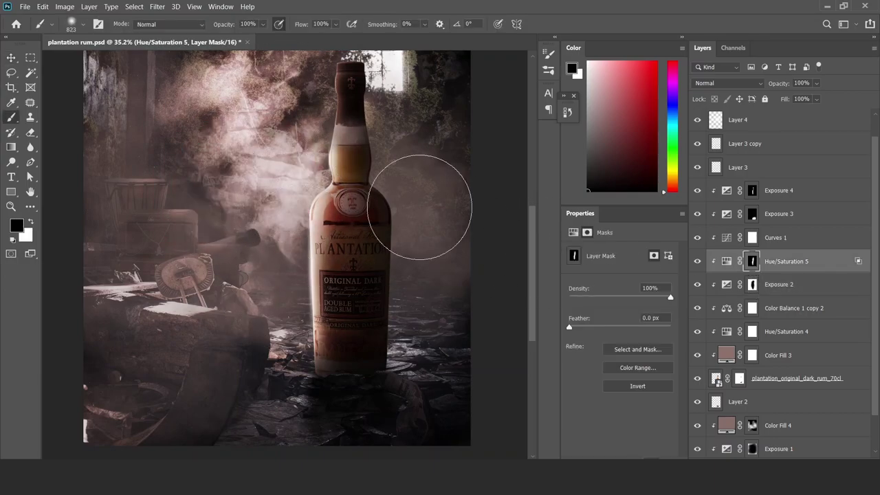
key(x)
drag(315, 275, 291, 291)
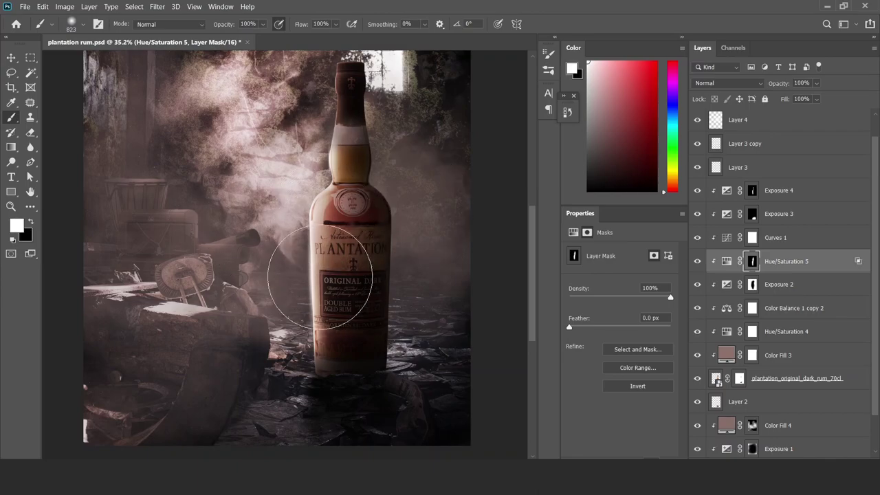
scroll(332, 159, up, 2)
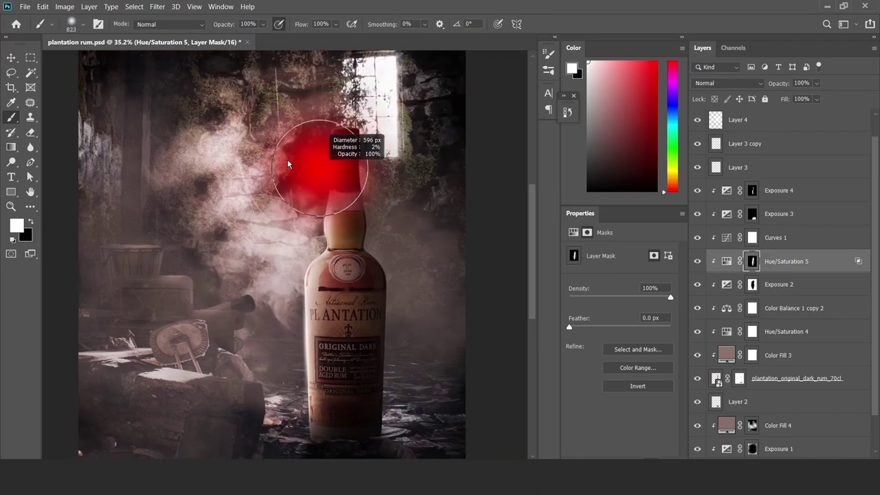
key(x)
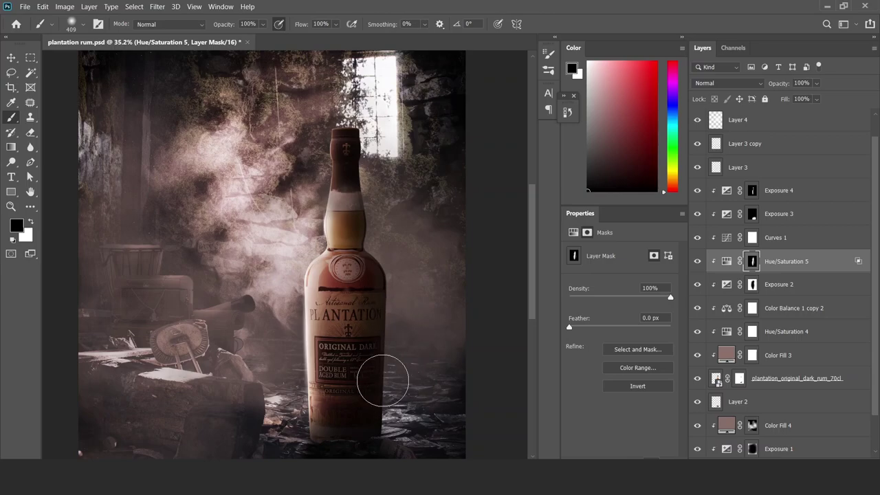
drag(385, 373, 370, 287)
scroll(276, 255, down, 5)
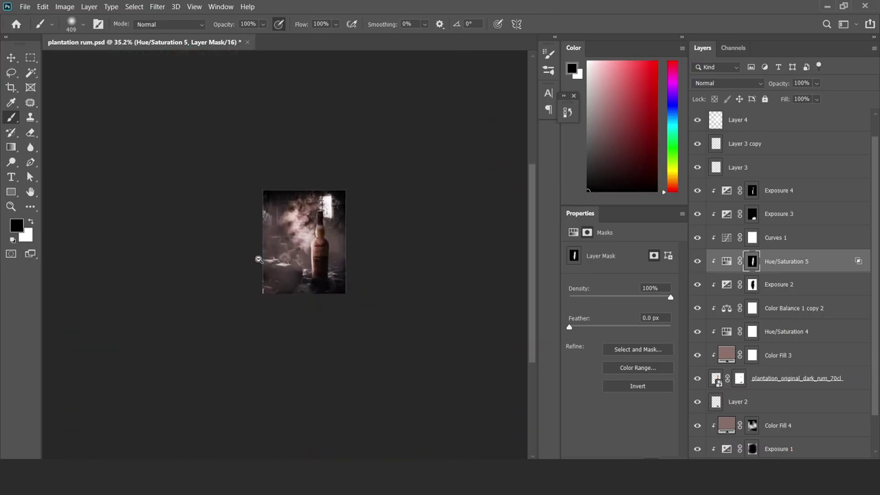
scroll(361, 233, up, 4)
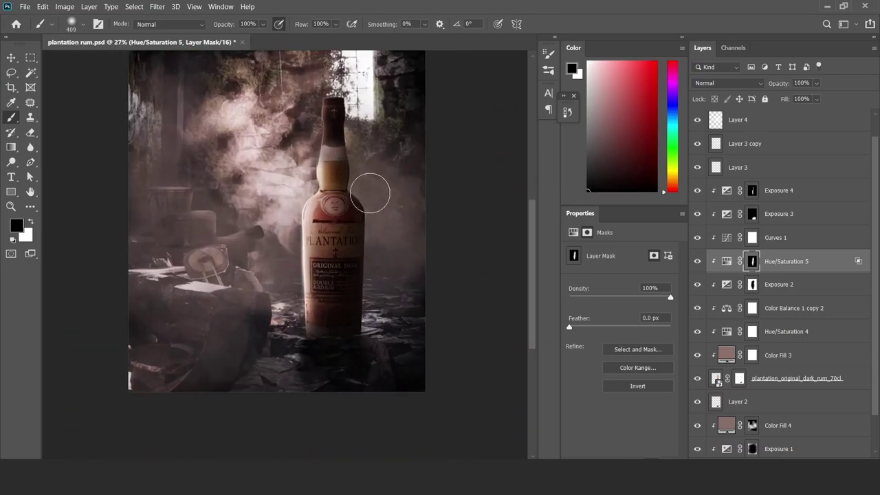
Zoom out to the whole image and save plantation rum.psd
key(ctrl+space)
drag(330, 266, 304, 265)
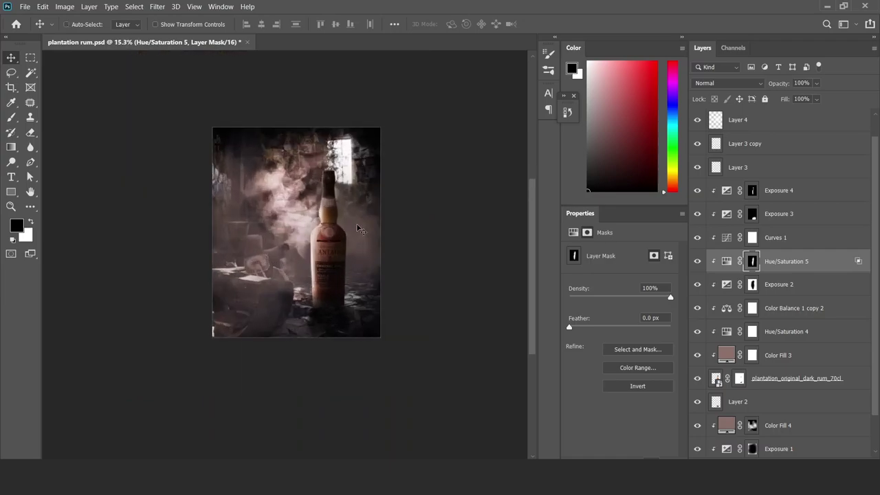
scroll(354, 223, up, 1)
scroll(283, 238, up, 1)
scroll(294, 240, up, 1)
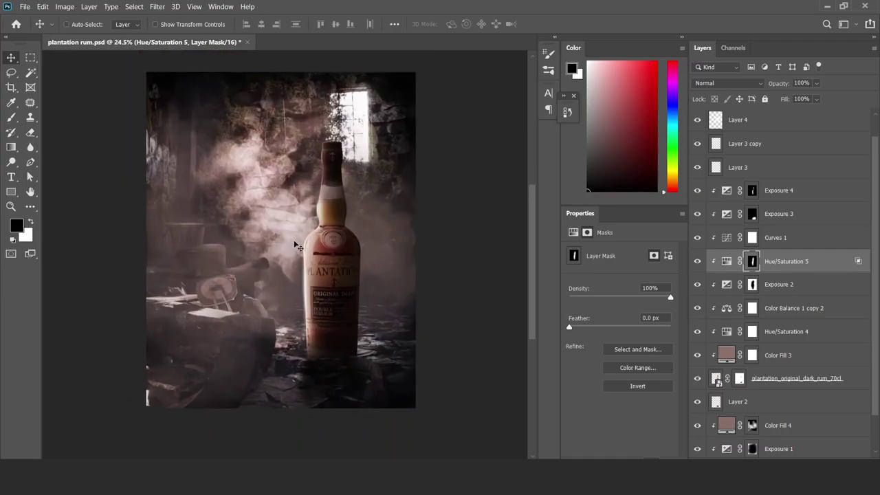
scroll(312, 294, up, 1)
scroll(314, 289, down, 1)
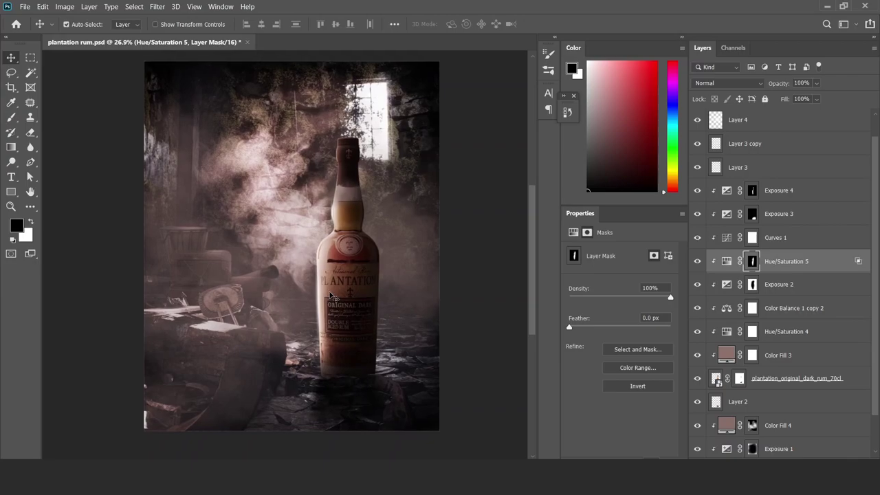
key(ctrl+s)
scroll(316, 276, up, 1)
scroll(314, 281, down, 1)
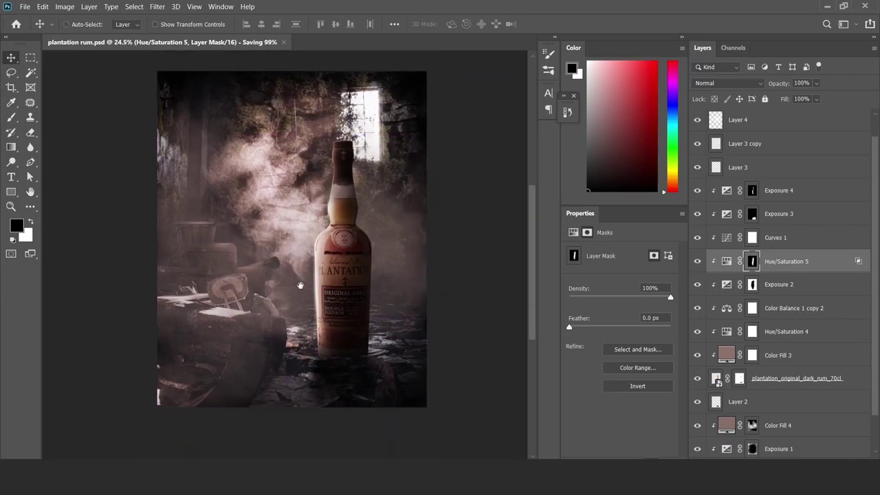
Select Color Fill 4, then expand and select Group 3 to list its layers
click(811, 425)
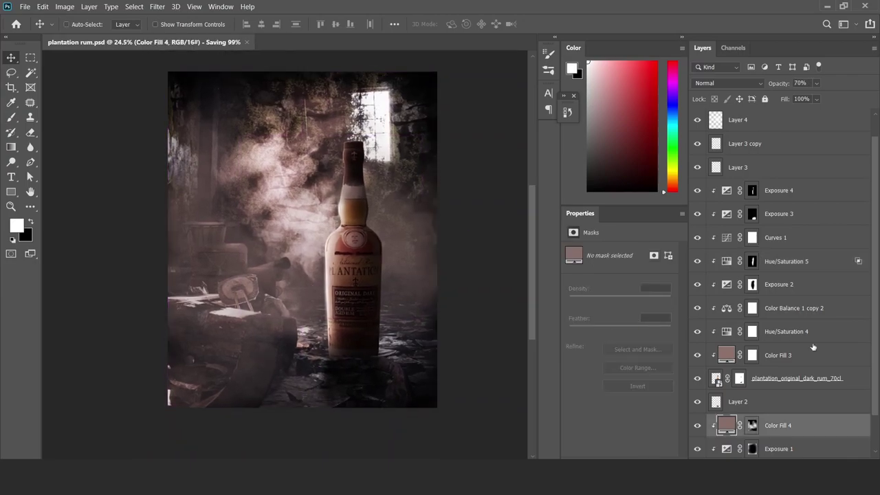
scroll(814, 348, down, 1)
click(770, 428)
click(711, 426)
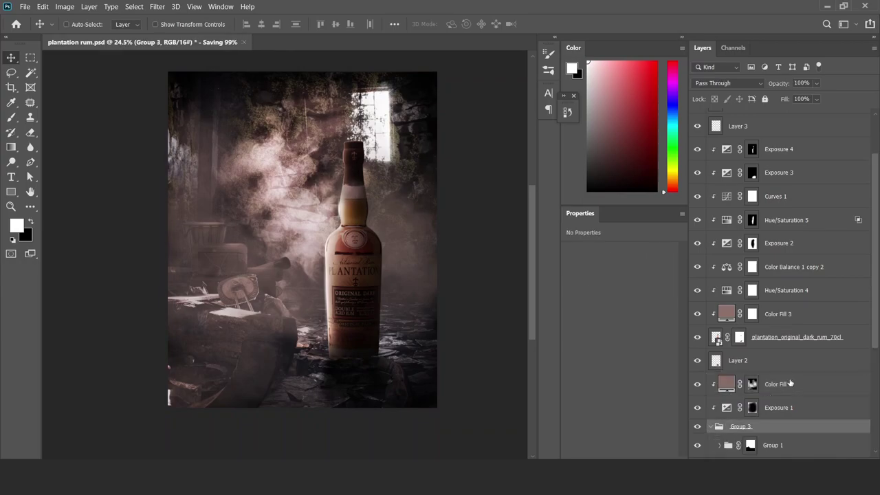
scroll(789, 382, down, 4)
Start a Field Blur on the tobias-kleeb photo with a 0 px pin at the bottle base
click(760, 423)
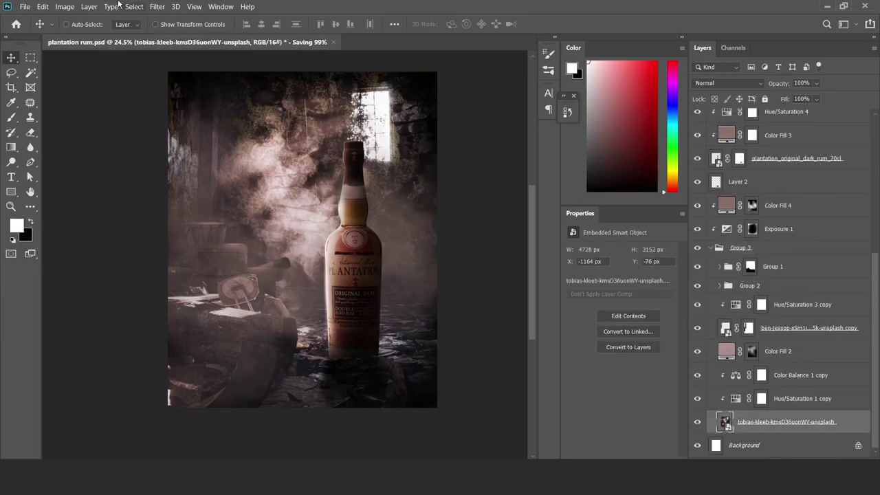
click(158, 6)
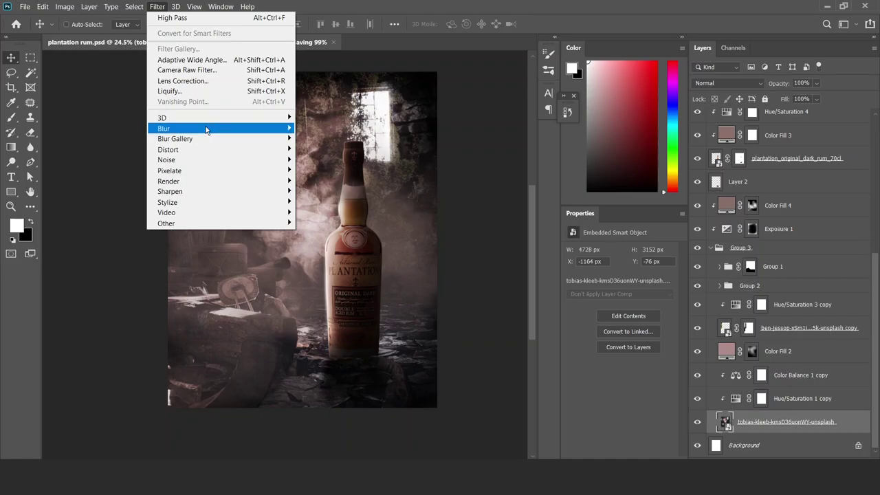
mouse_move(175, 139)
click(318, 138)
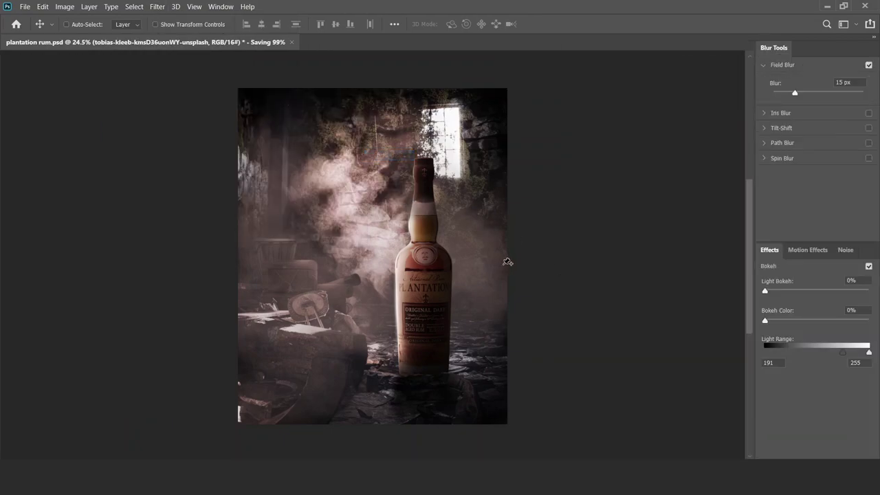
key(Delete)
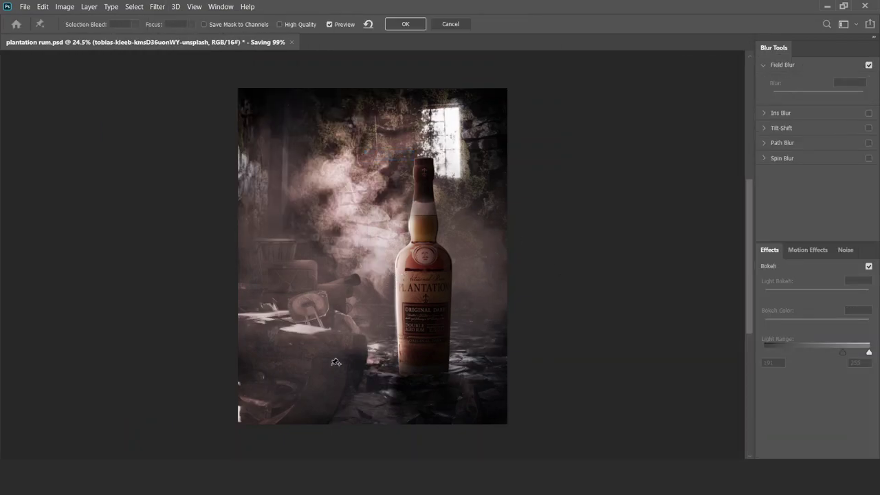
click(424, 375)
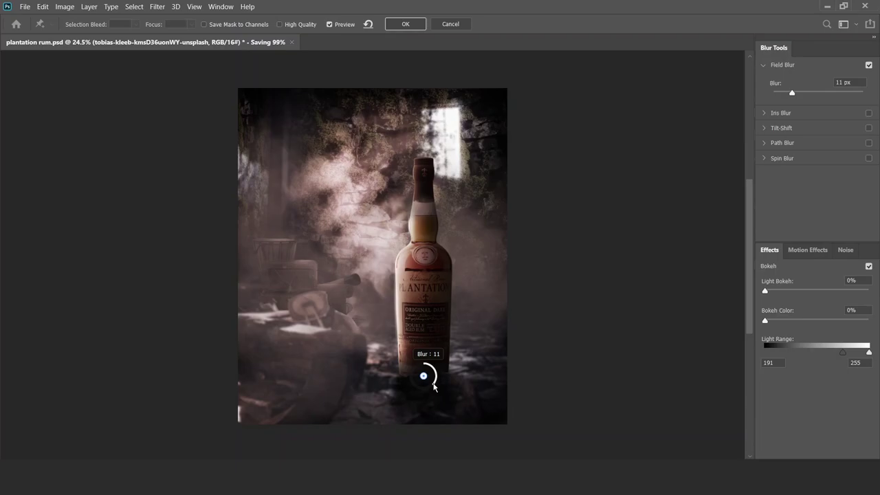
drag(434, 380, 429, 356)
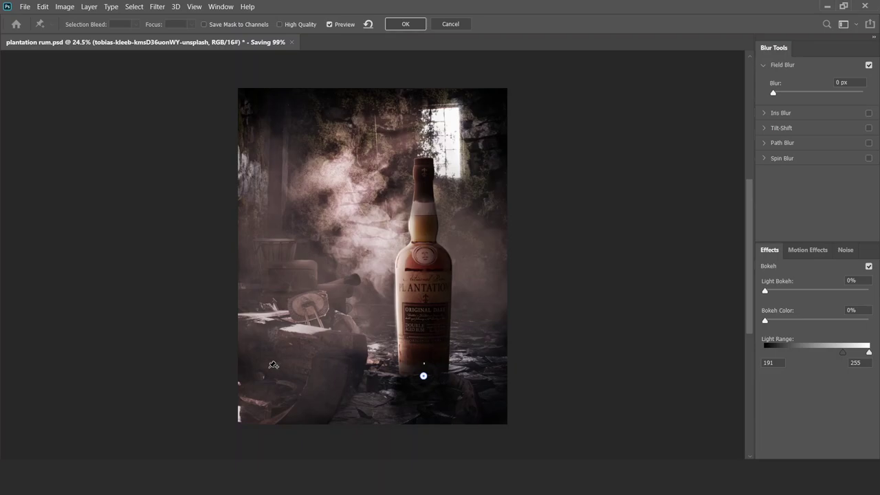
Add 11 px blur pins at the lower-left stump and upper room corners, then apply
click(266, 361)
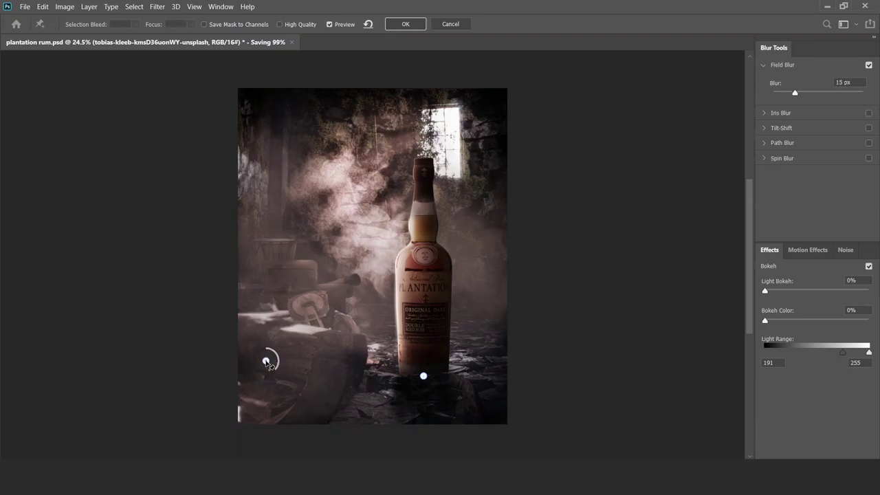
drag(277, 370, 277, 360)
click(279, 197)
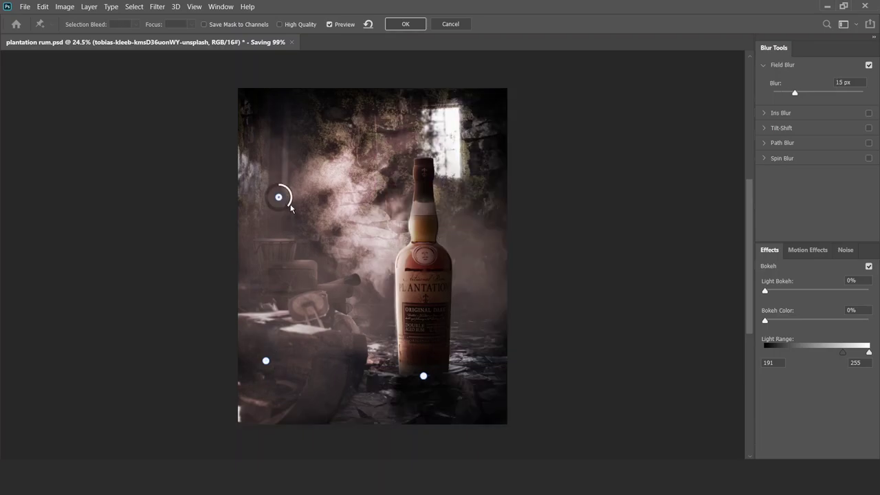
drag(290, 208, 291, 203)
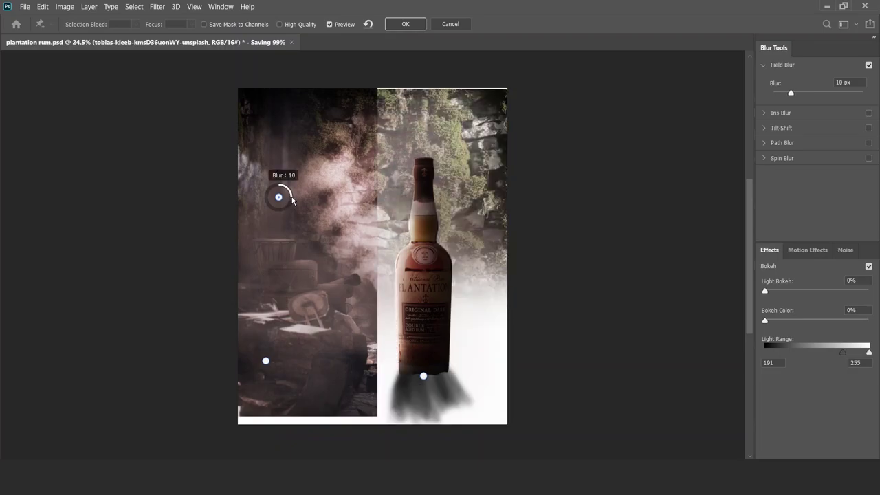
click(480, 177)
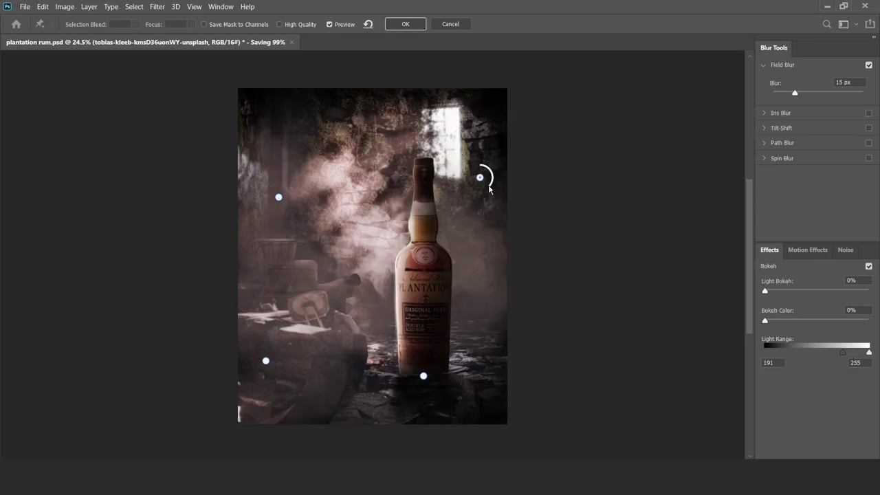
drag(489, 185, 497, 201)
click(266, 361)
drag(277, 354, 279, 358)
drag(278, 358, 279, 364)
click(405, 24)
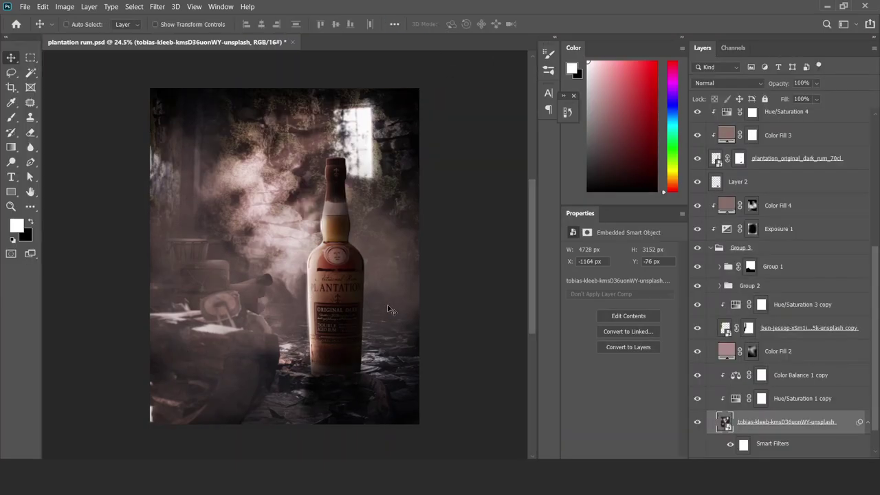
Use a size-161 Blur brush on Group 1's mask around the left stump and log edges
scroll(210, 285, up, 4)
scroll(210, 285, down, 2)
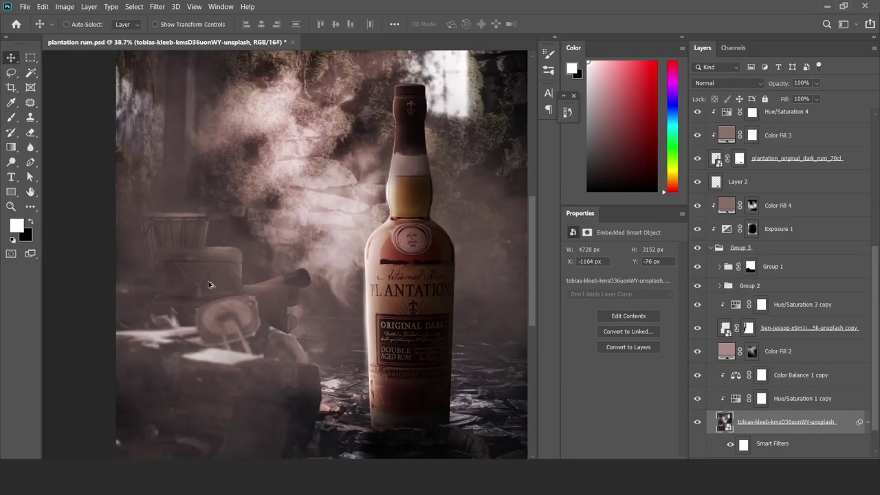
scroll(218, 288, up, 1)
click(259, 280)
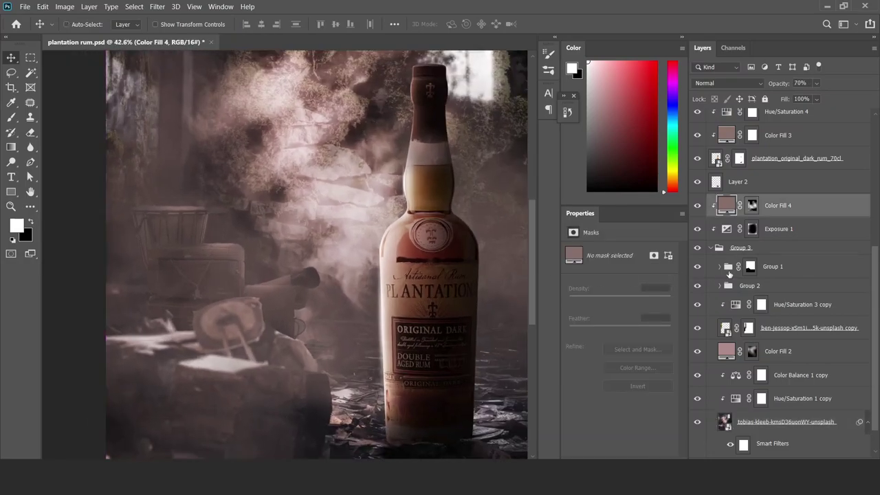
click(720, 267)
click(751, 266)
key(r)
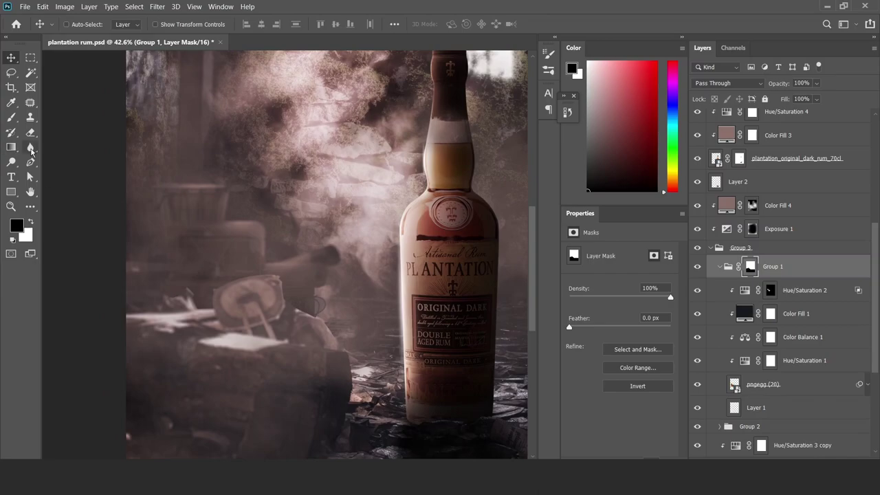
drag(223, 343, 256, 343)
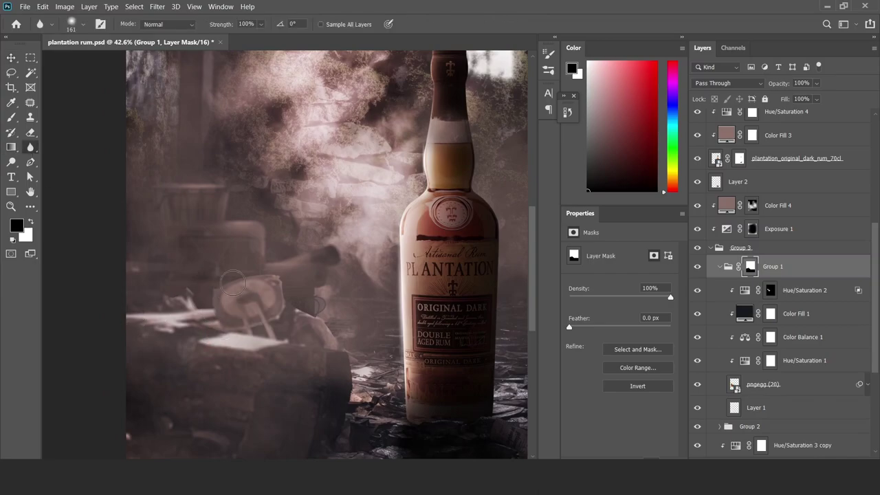
drag(293, 278, 264, 284)
drag(149, 300, 340, 355)
scroll(302, 358, down, 5)
key(v)
scroll(301, 328, up, 1)
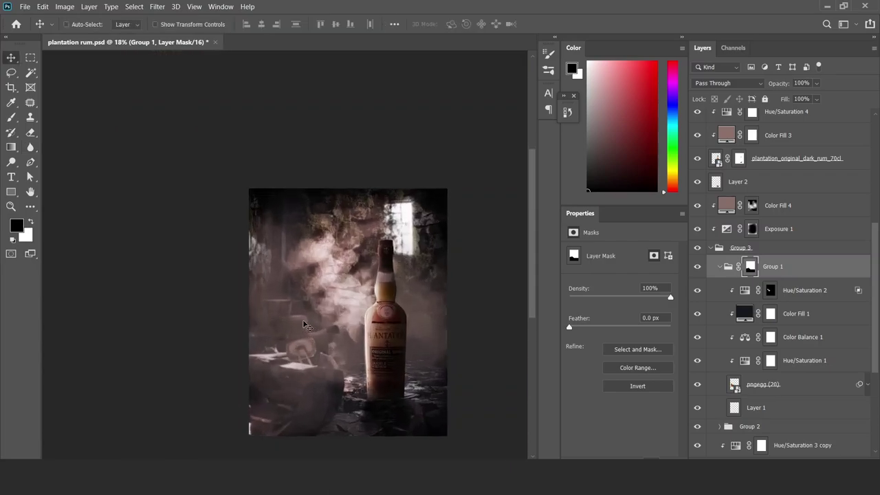
ctrl+click(306, 327)
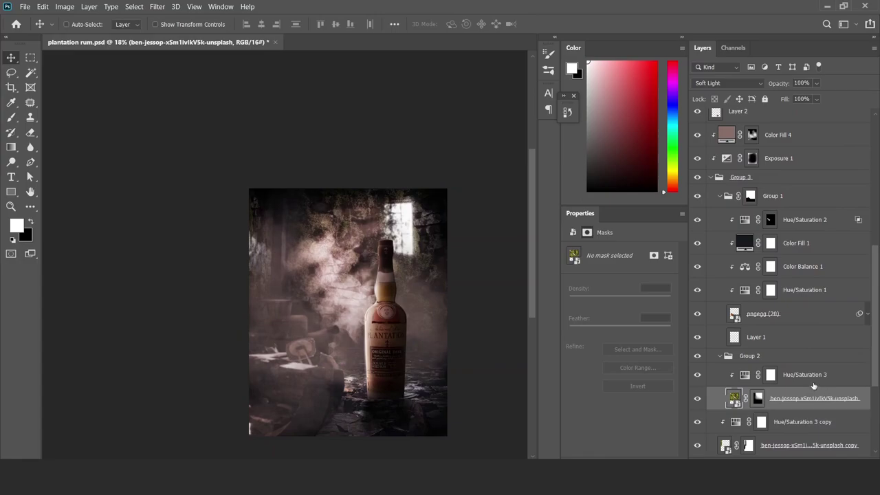
click(734, 398)
click(164, 8)
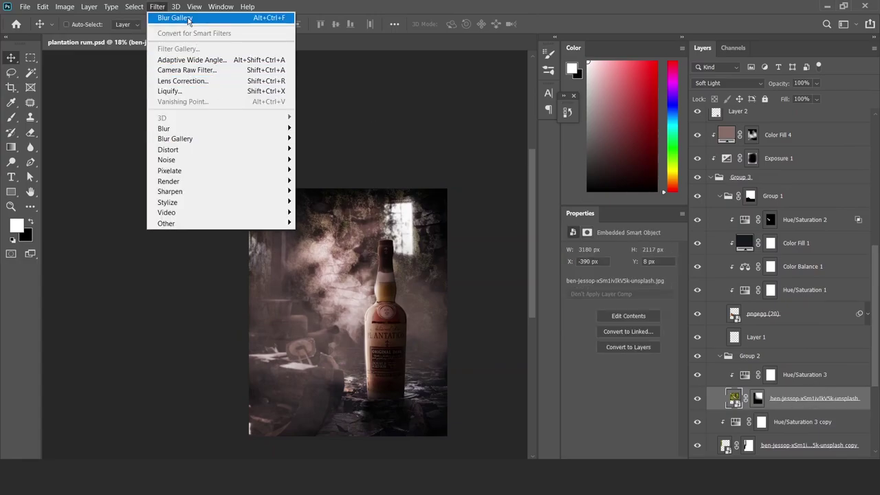
click(176, 17)
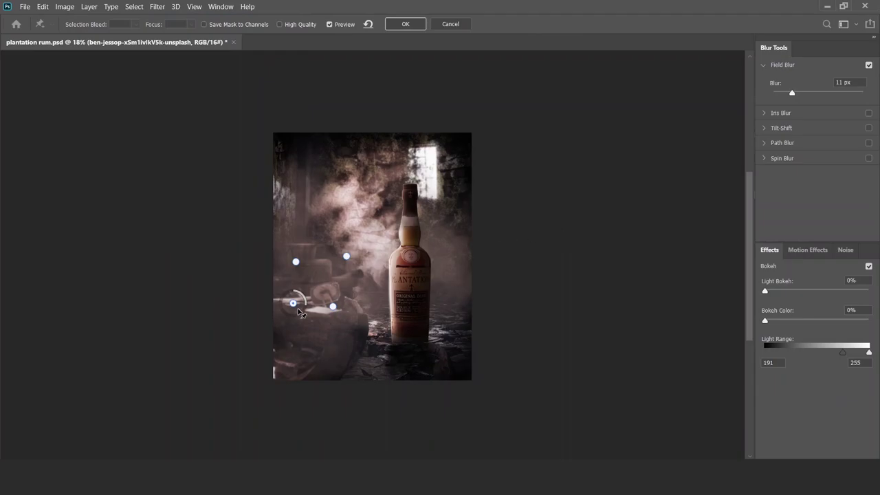
drag(305, 307, 300, 295)
click(406, 24)
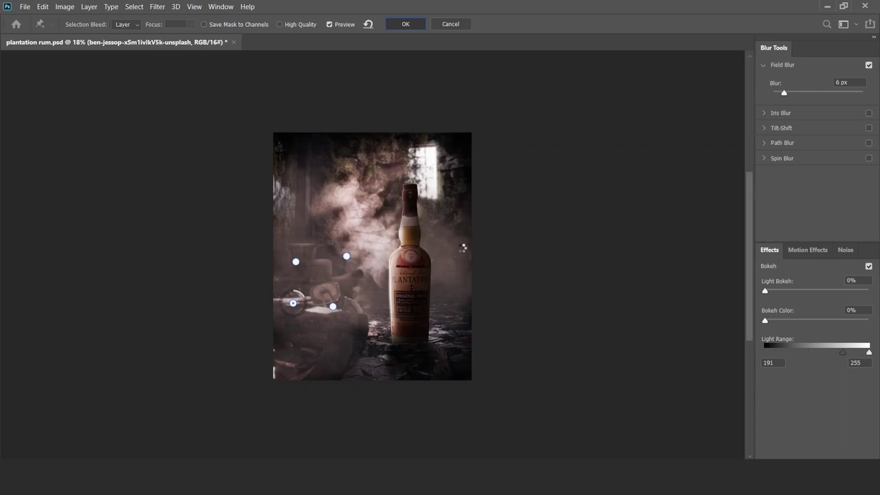
scroll(299, 236, up, 3)
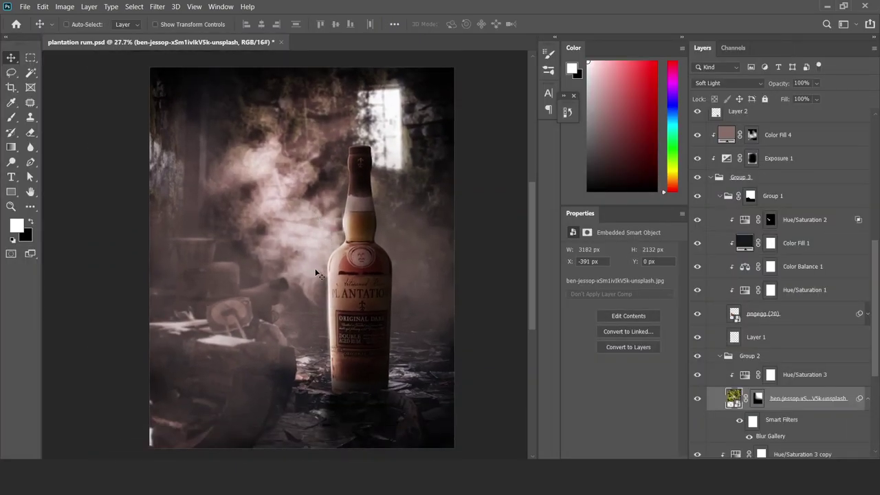
scroll(312, 273, down, 1)
scroll(318, 275, up, 1)
scroll(324, 277, up, 1)
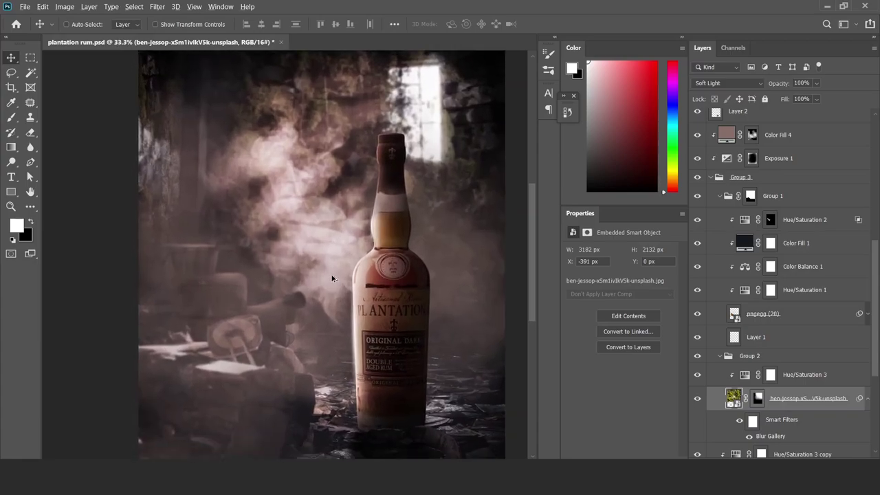
scroll(365, 275, down, 2)
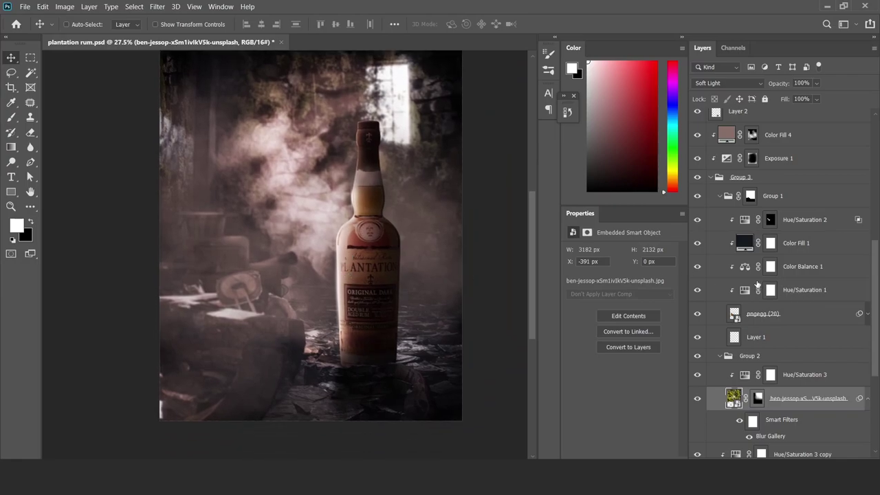
Add a new empty layer above Color Fill 4
scroll(736, 280, up, 2)
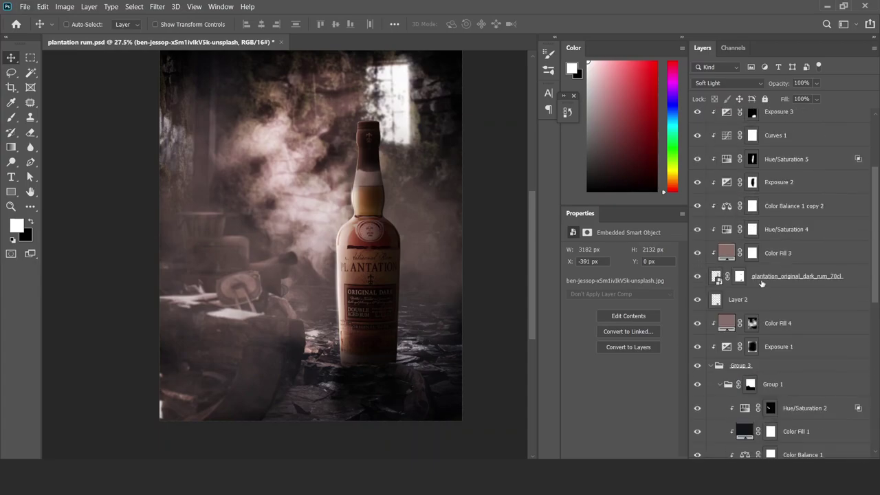
scroll(746, 280, up, 1)
scroll(756, 278, up, 1)
click(712, 273)
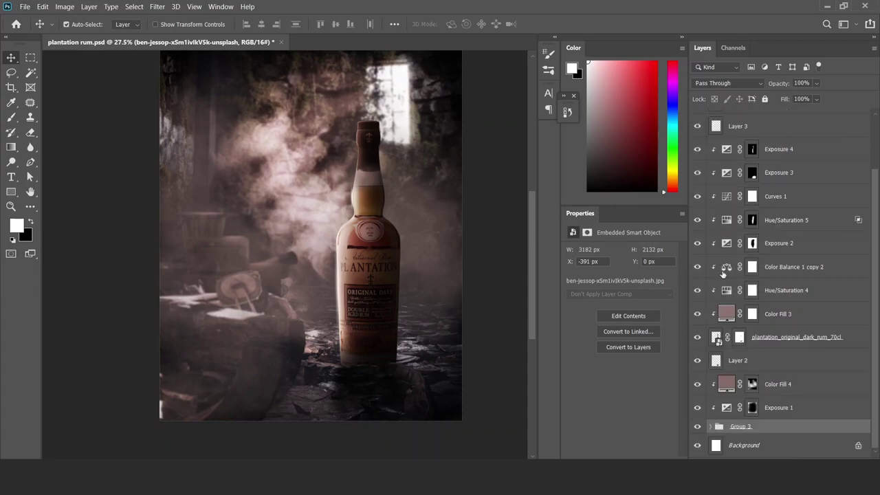
click(780, 385)
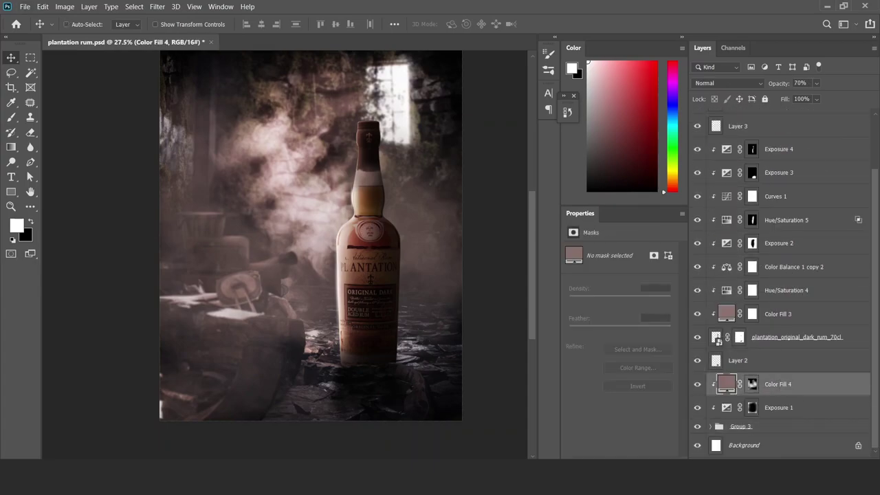
key(ctrl+shift+alt+n)
Draw the first two light-ray selections from the window to the lower left with the Polygonal Lasso
key(l)
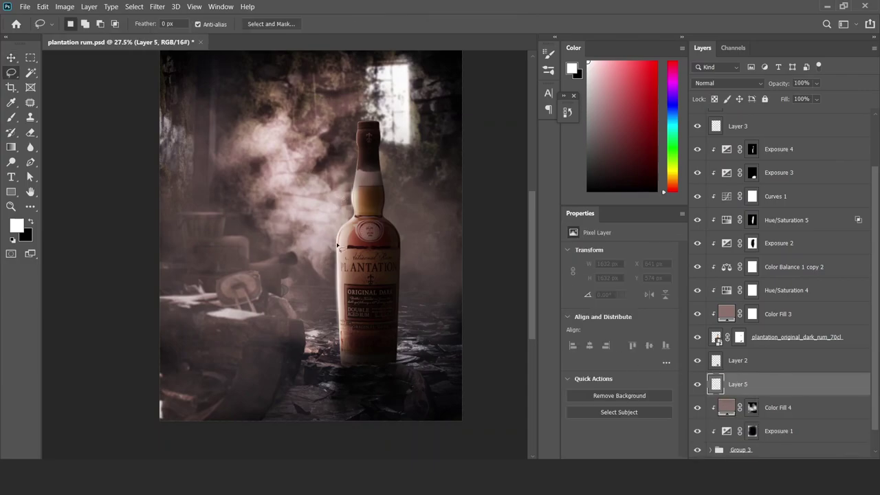
key(shift+l)
click(396, 142)
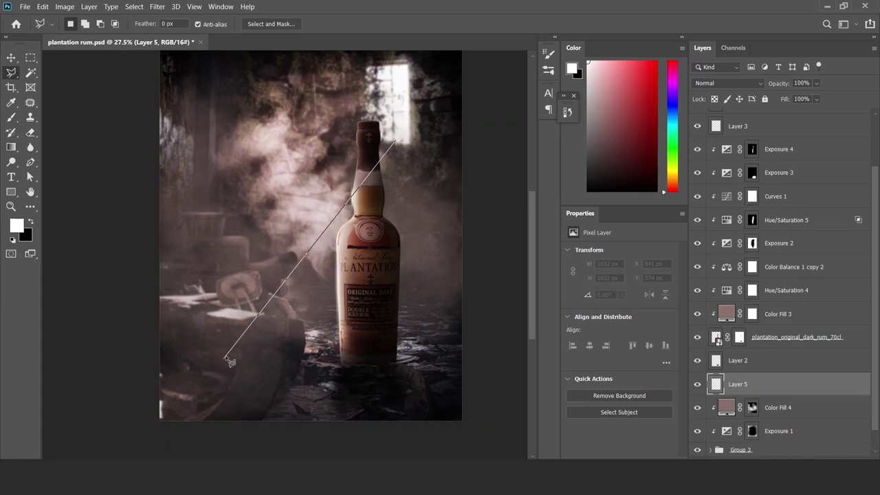
click(168, 372)
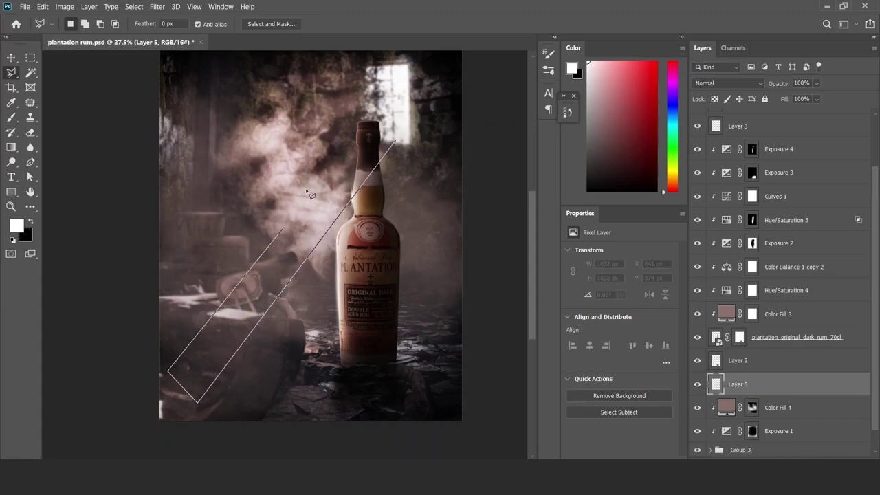
click(395, 142)
shift+click(381, 122)
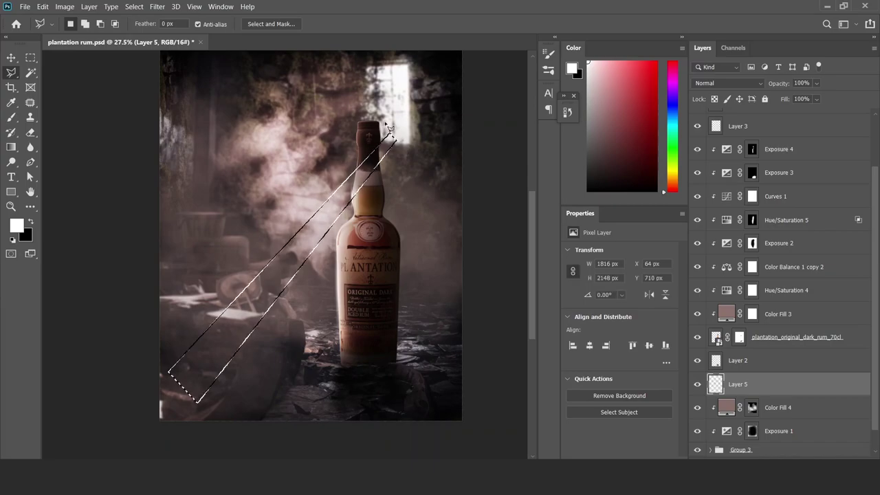
click(145, 376)
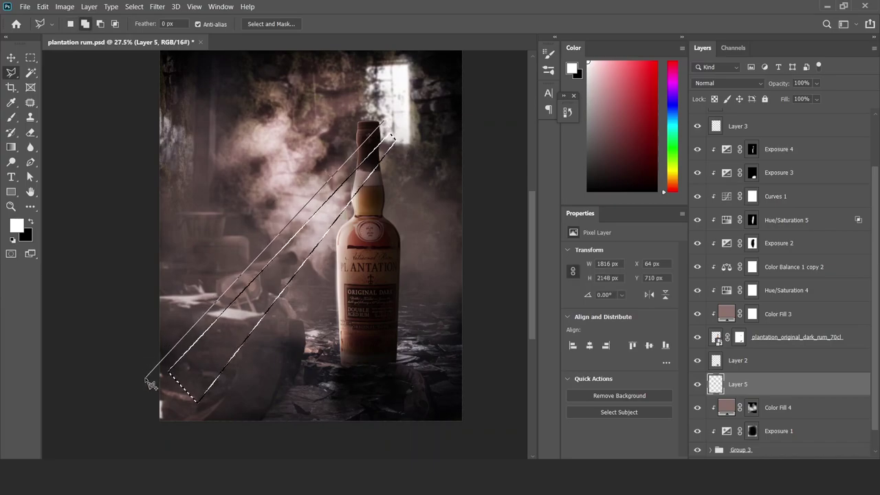
click(130, 340)
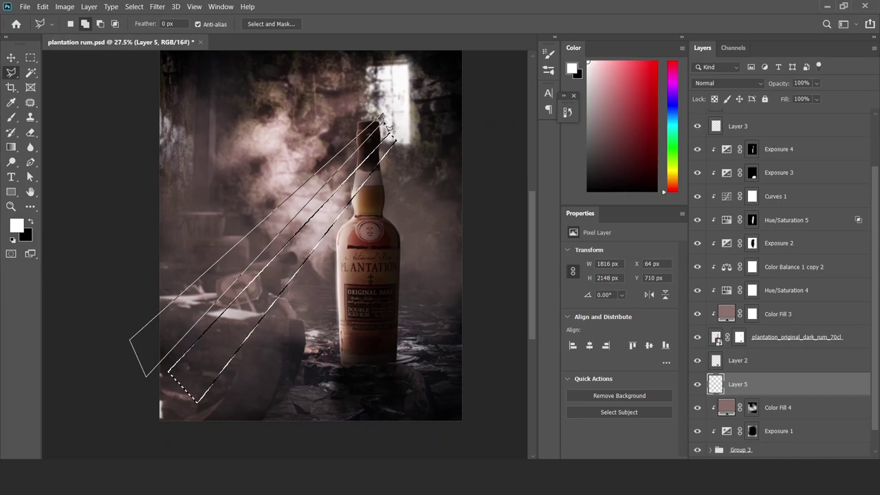
click(383, 123)
Add a third and fourth ray selection from the window to the left edge
click(381, 96)
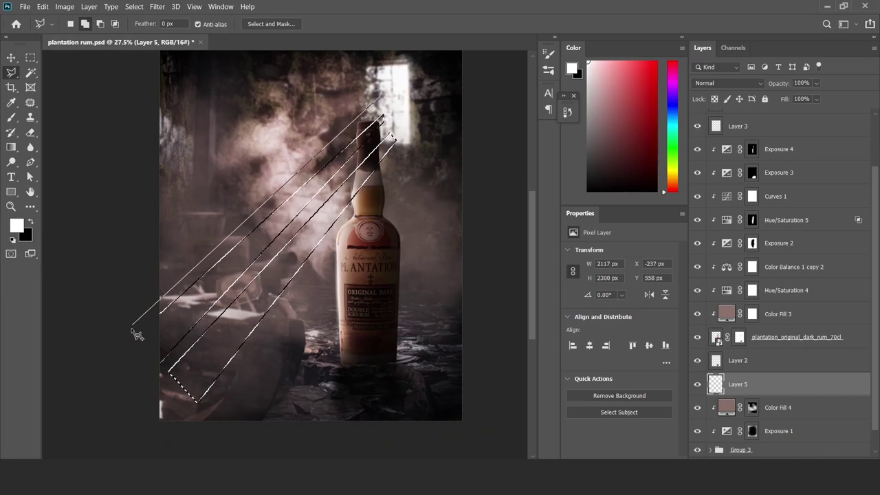
click(108, 296)
click(128, 323)
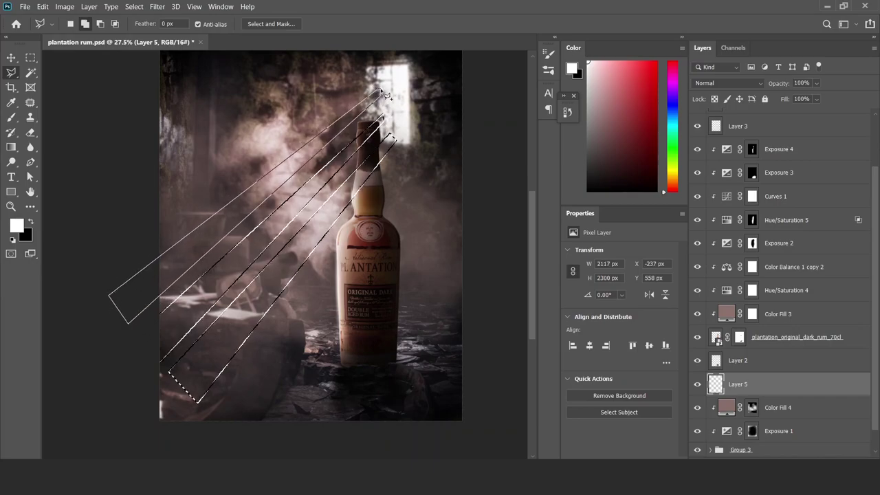
click(382, 98)
click(378, 81)
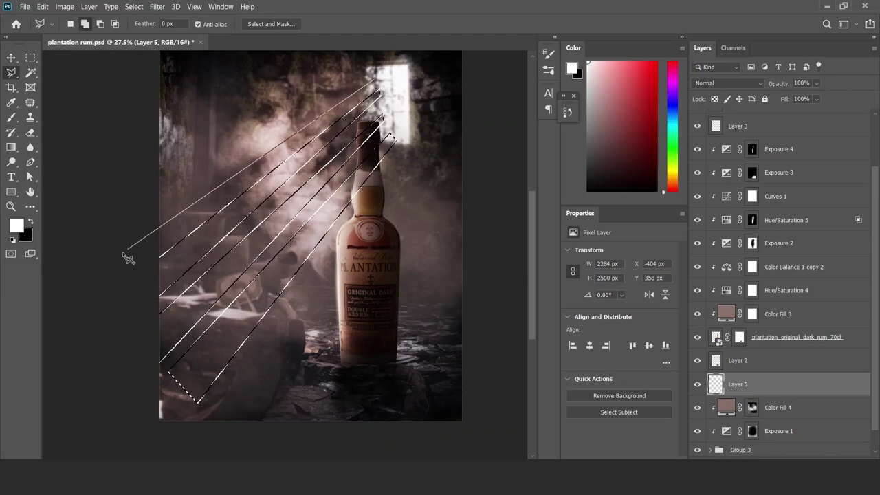
click(99, 260)
click(92, 205)
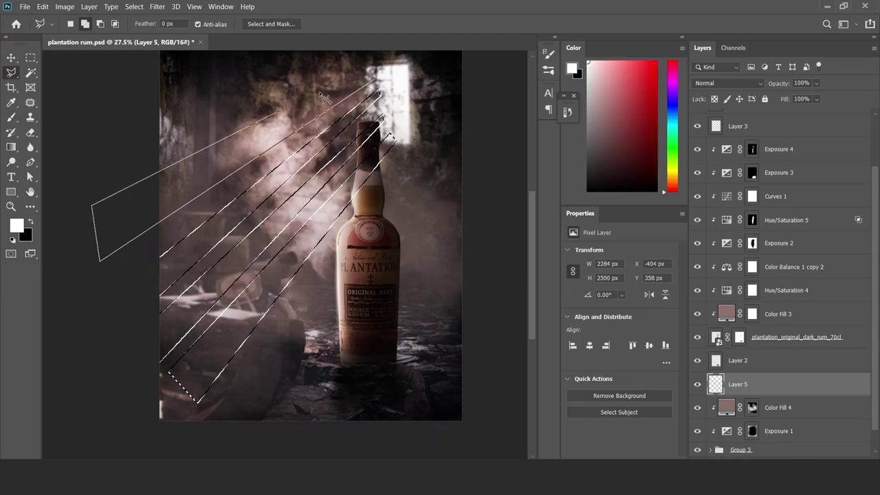
click(378, 83)
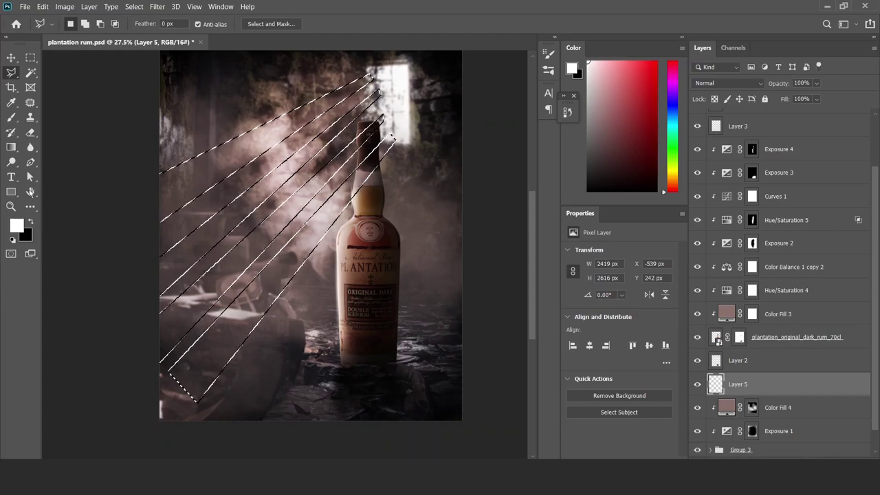
Fill the rays with pink sampled from the smoke and set the layer to Screen
click(11, 102)
click(330, 128)
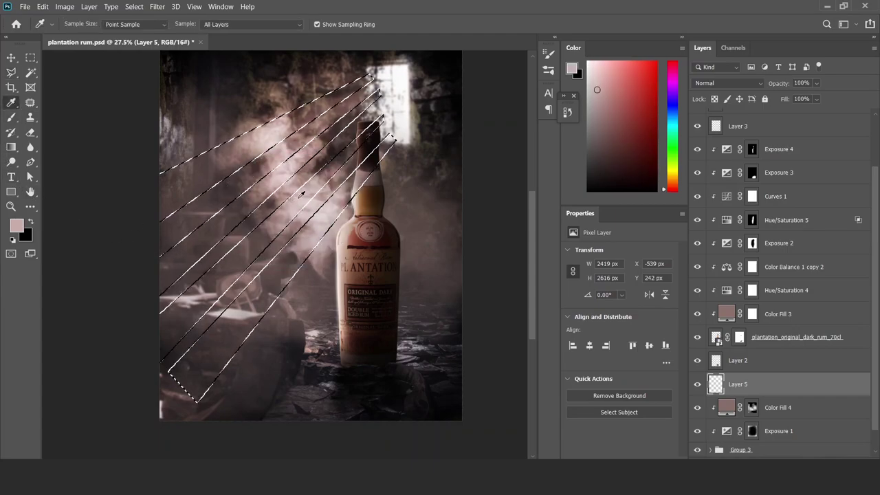
key(alt+BackSpace)
key(ctrl+d)
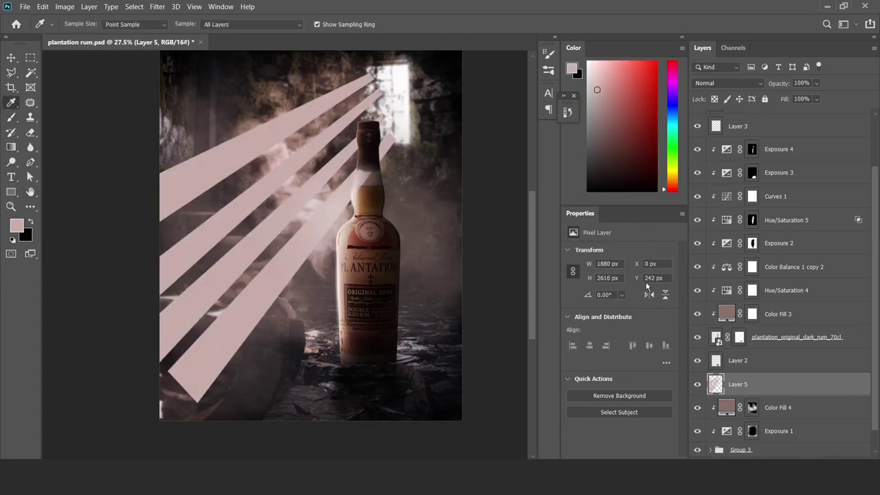
key(v)
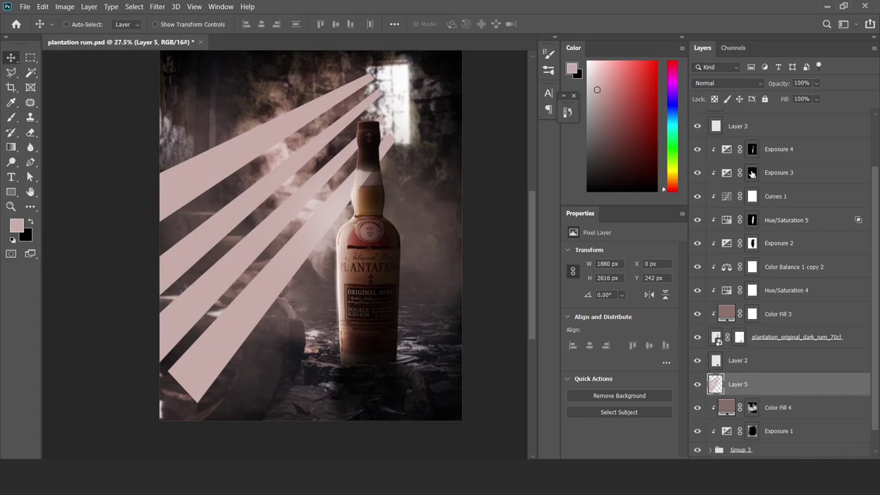
click(727, 82)
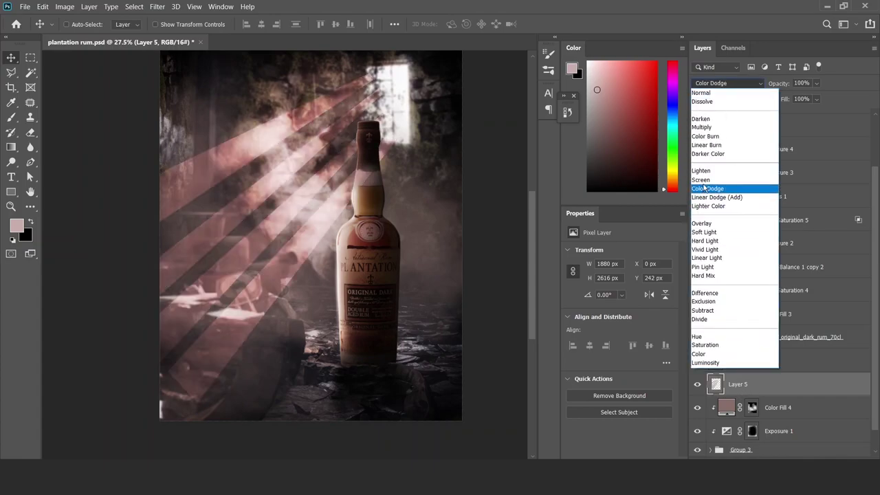
click(702, 179)
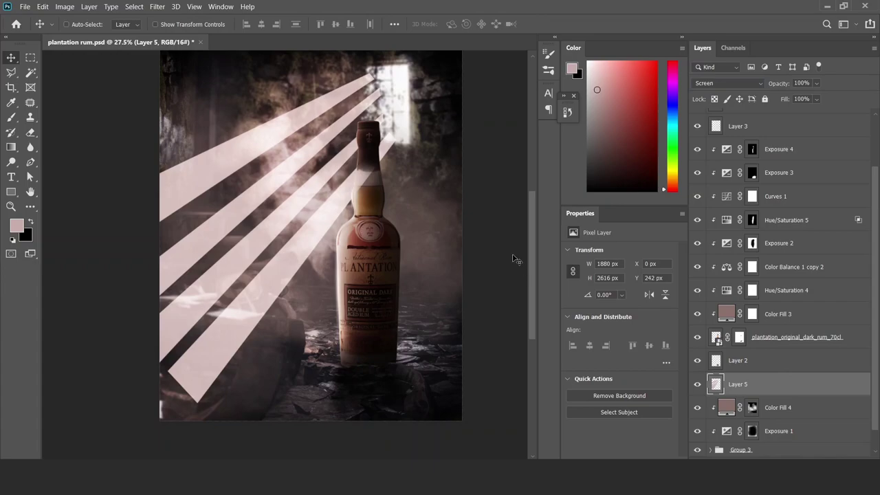
click(152, 8)
mouse_move(175, 139)
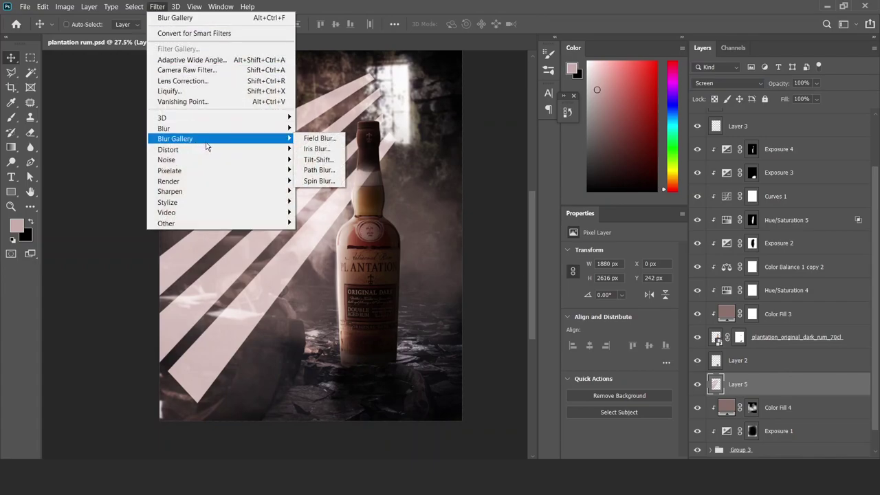
Field-blur the rays at 55 px on the left and lightly near the window
click(317, 139)
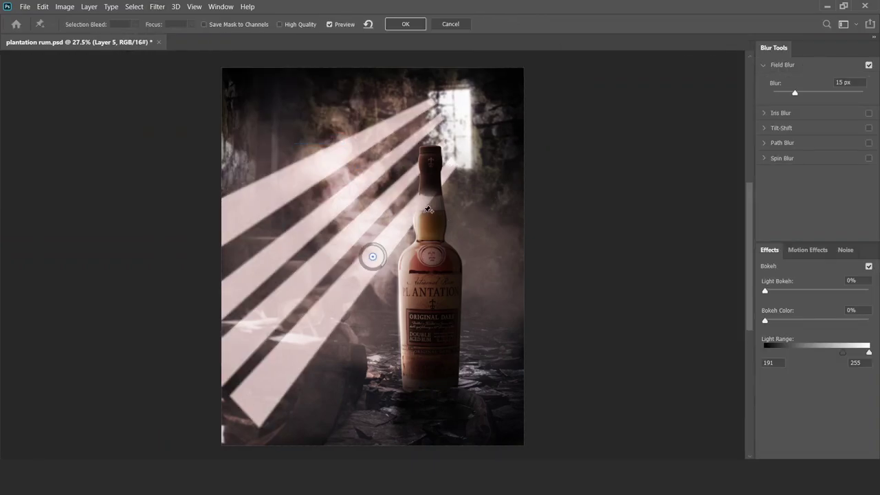
mouse_move(372, 257)
mouse_down()
mouse_move(442, 141)
mouse_move(451, 165)
mouse_up()
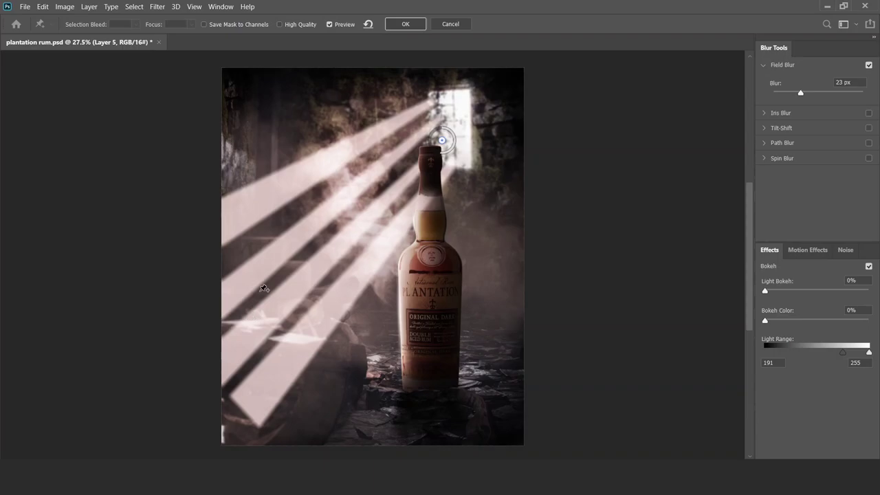
click(237, 301)
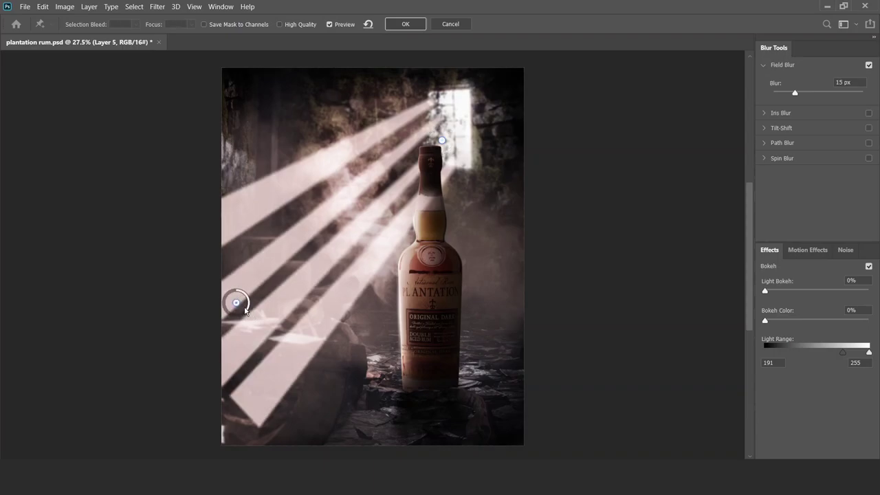
drag(246, 311, 172, 330)
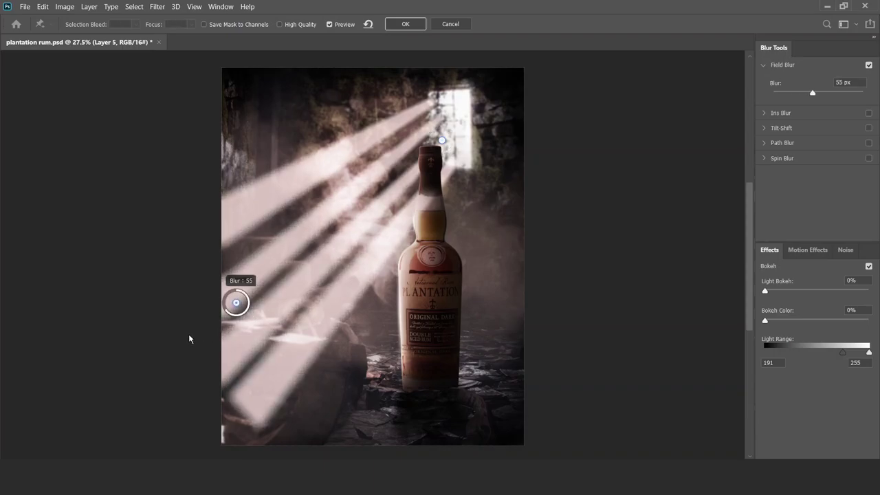
click(442, 141)
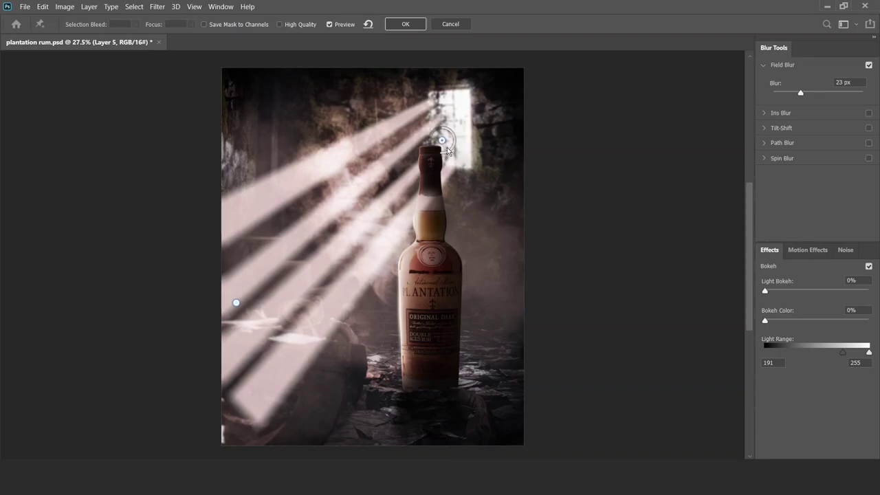
drag(441, 156, 451, 152)
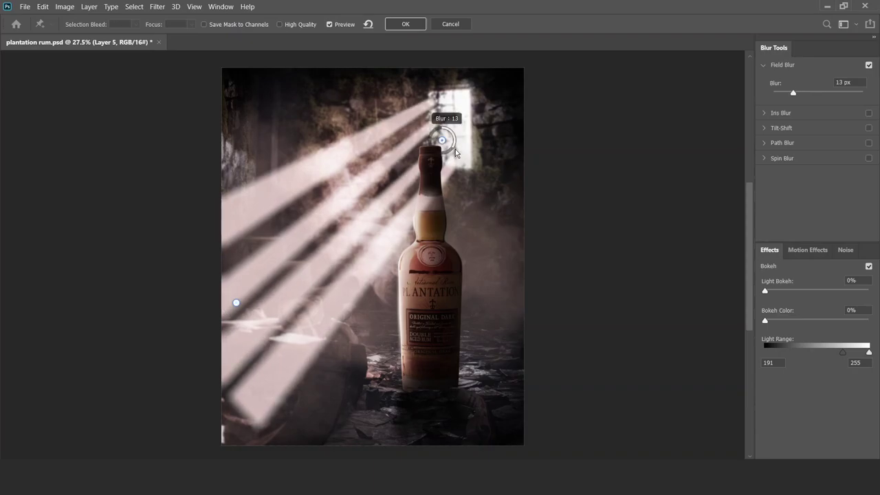
click(412, 25)
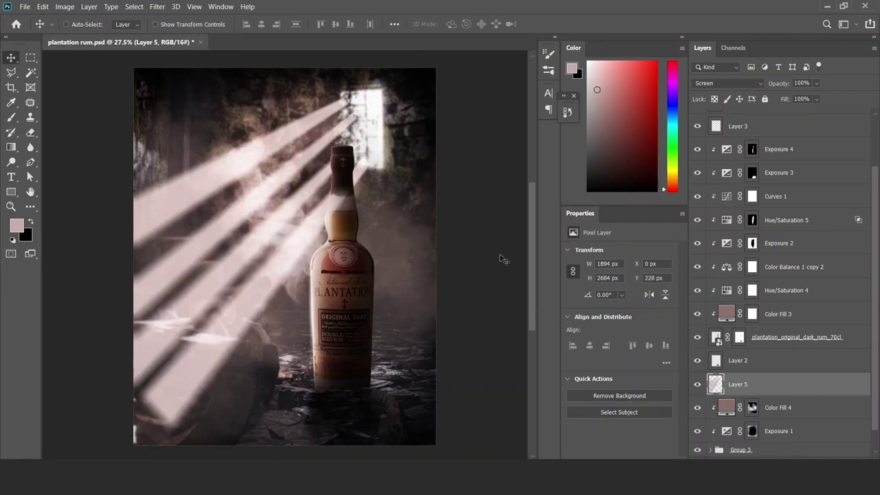
Fade Layer 5 to 30% opacity and mask out the rays over the lower left
key(3)
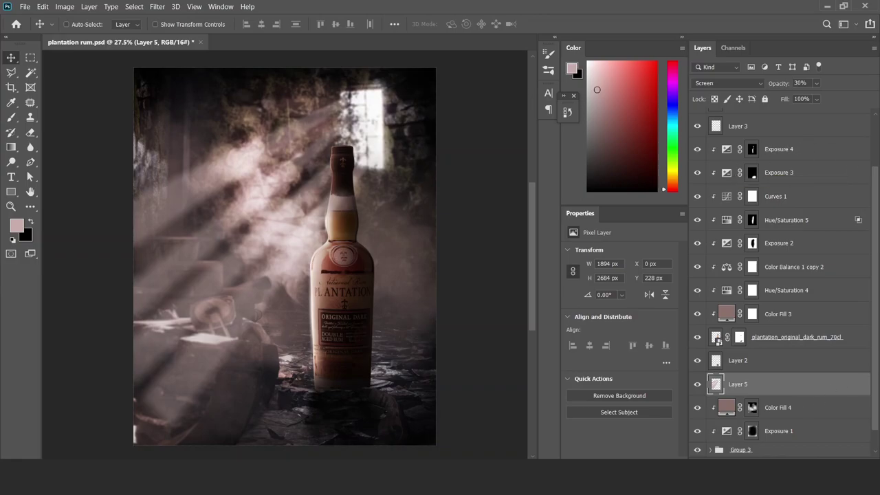
click(777, 457)
key(b)
key(d)
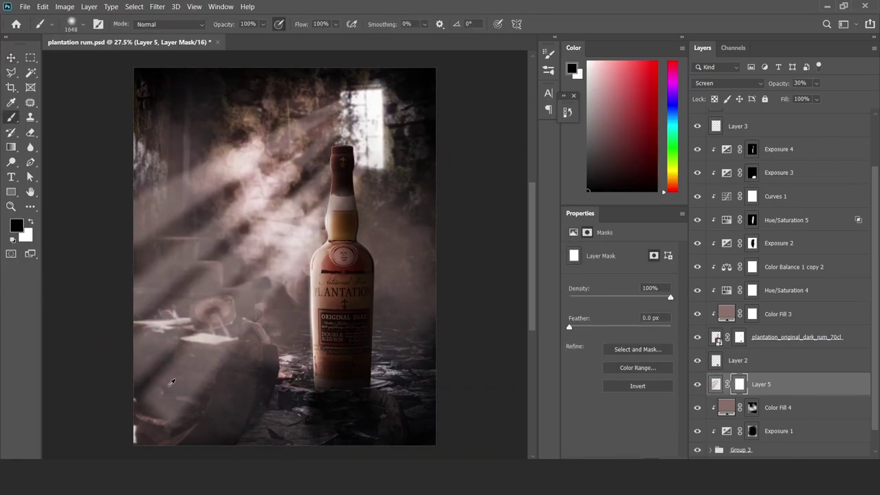
drag(148, 377, 114, 275)
key(])
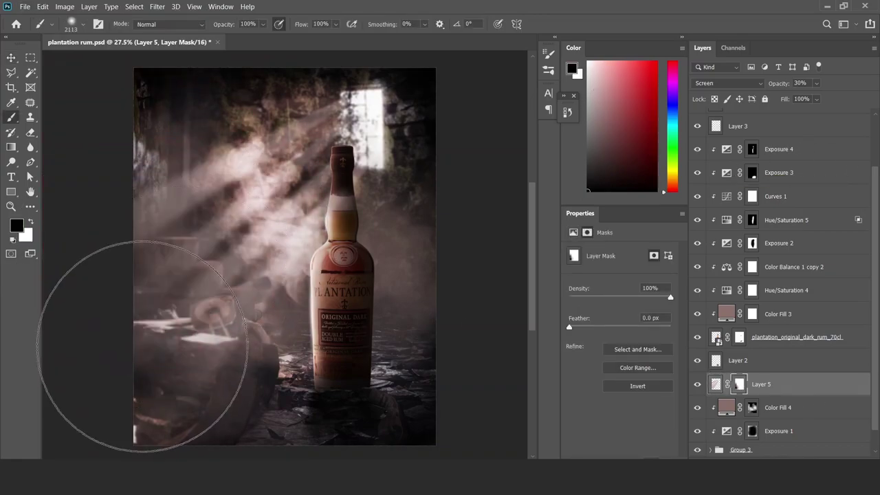
drag(118, 334, 96, 288)
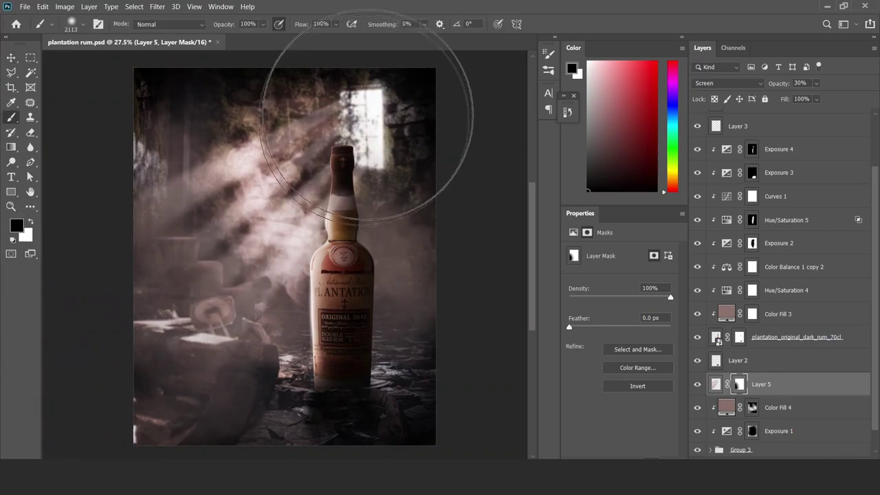
scroll(456, 165, down, 3)
key(v)
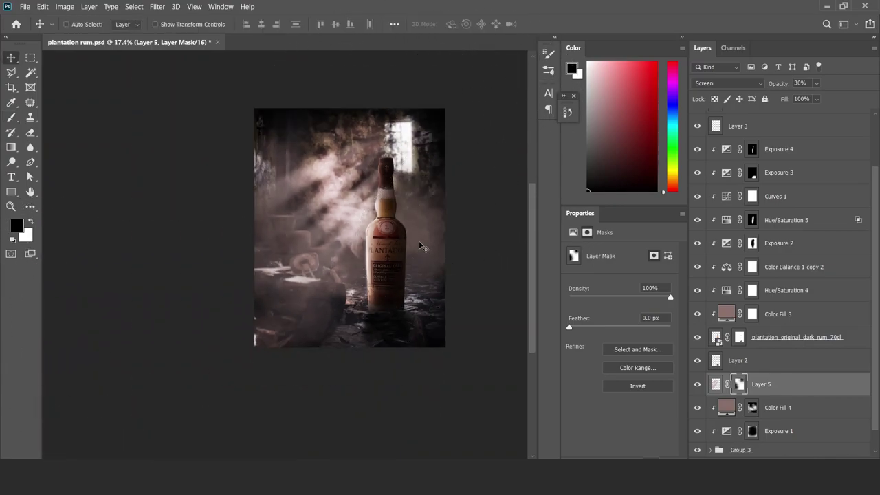
scroll(419, 242, down, 2)
scroll(419, 243, up, 2)
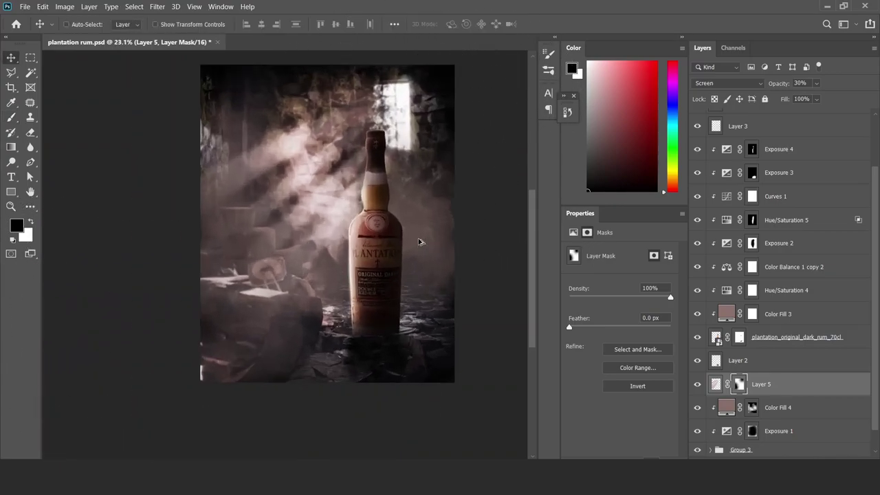
Set Layer 5 to Lighter Color blending and toggle its visibility to compare
click(733, 84)
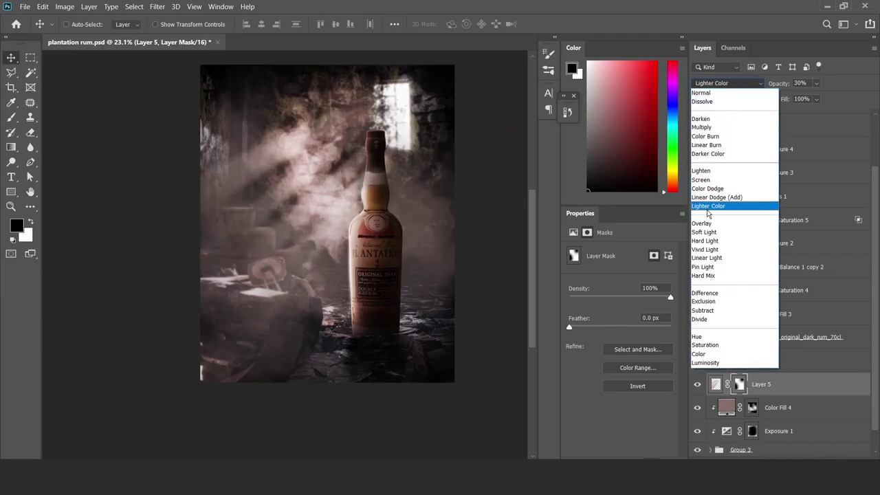
click(707, 214)
click(698, 384)
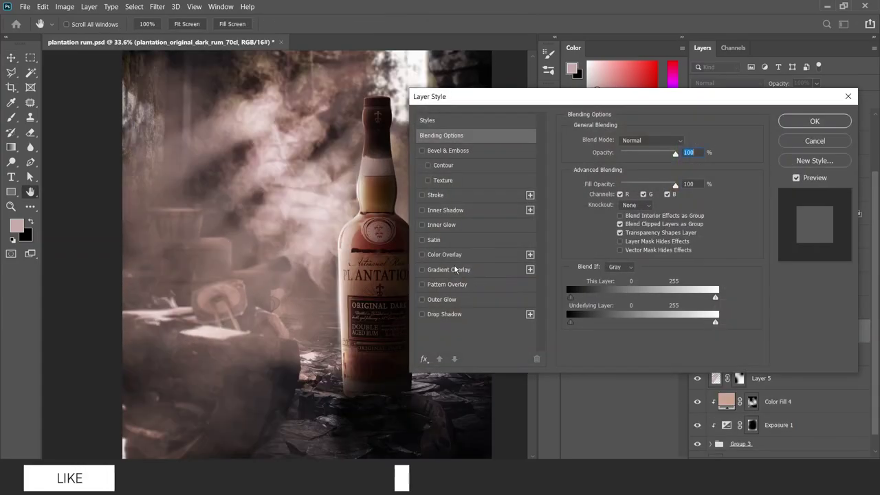
Give the bottle an Outer Glow in image-sampled pink at 68% opacity and 150 px size
click(455, 300)
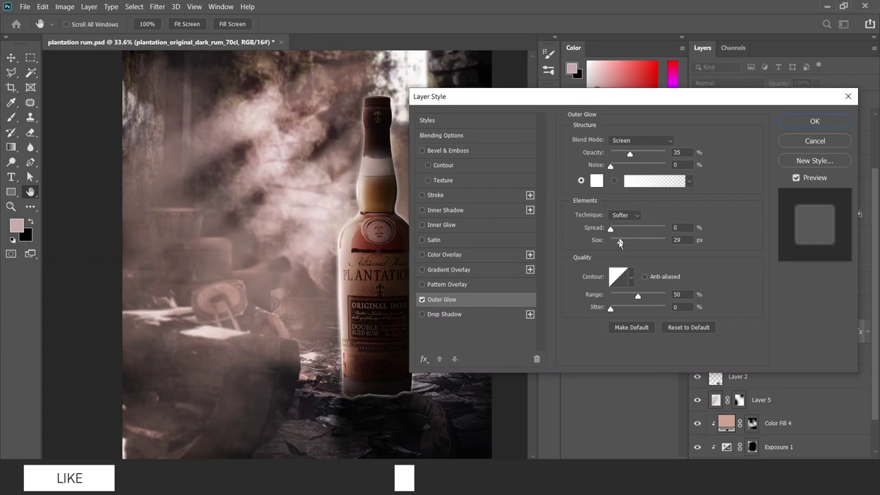
drag(621, 241, 635, 243)
click(596, 181)
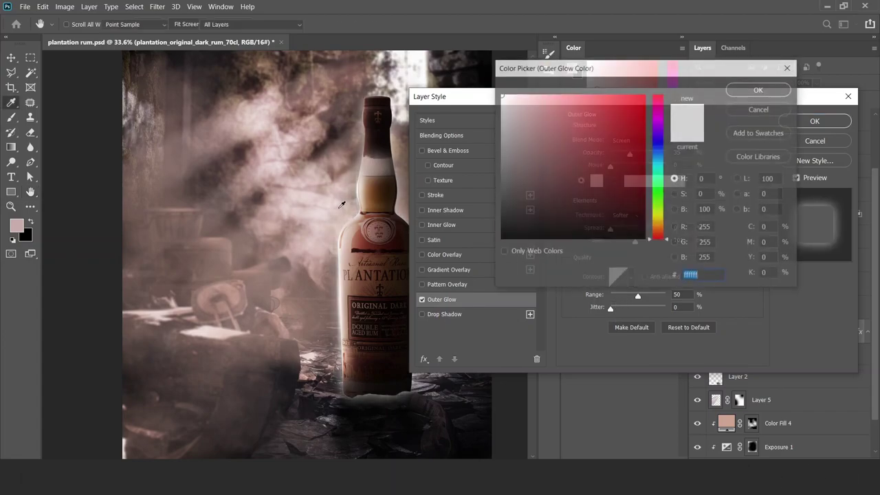
click(348, 190)
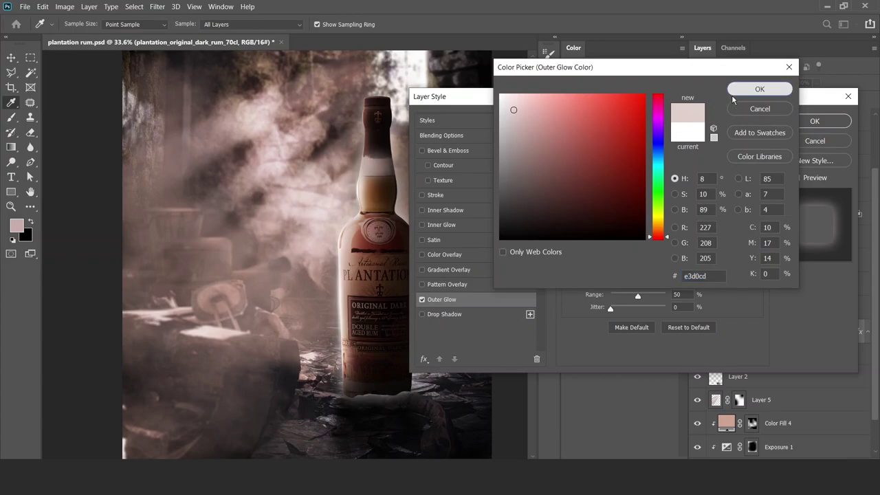
click(760, 89)
drag(639, 154, 647, 154)
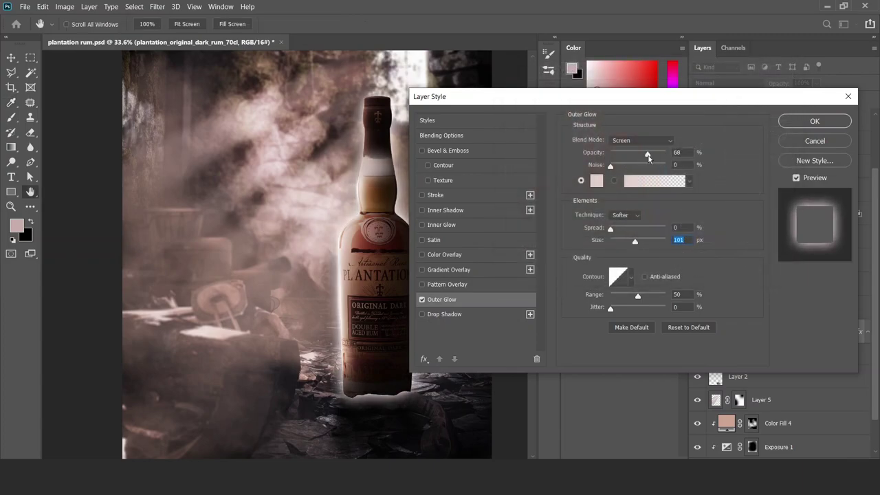
drag(634, 240, 646, 242)
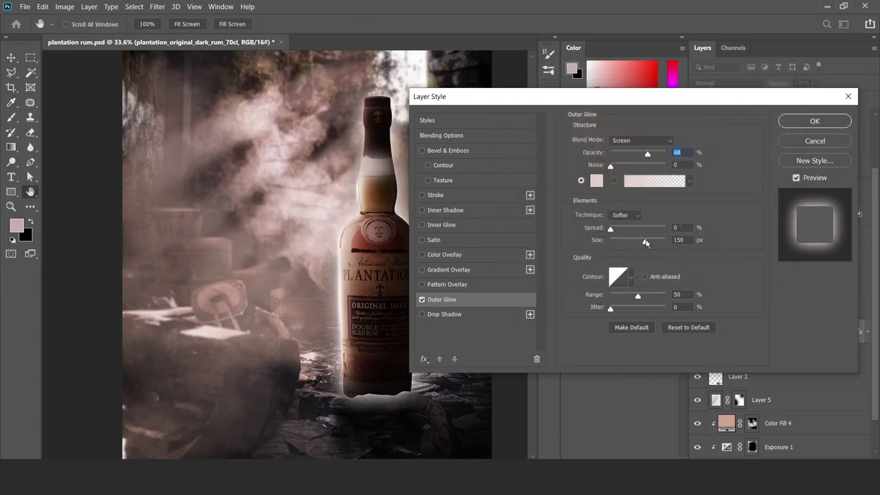
click(600, 181)
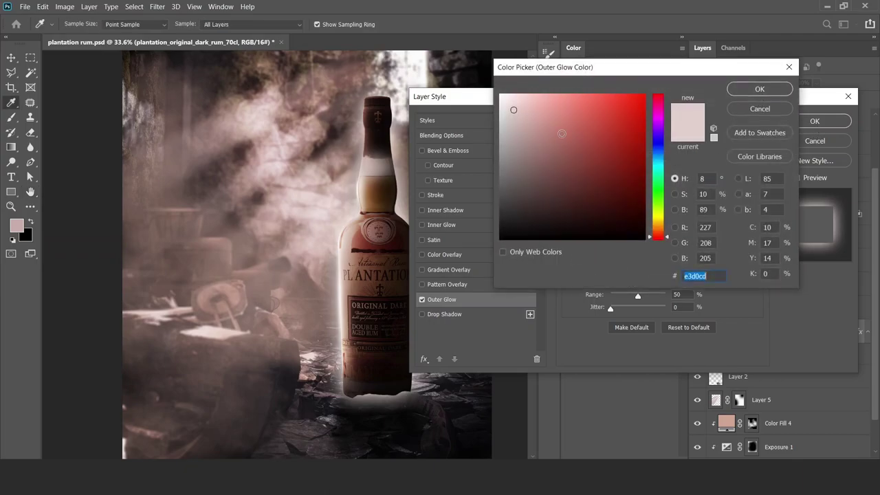
click(528, 111)
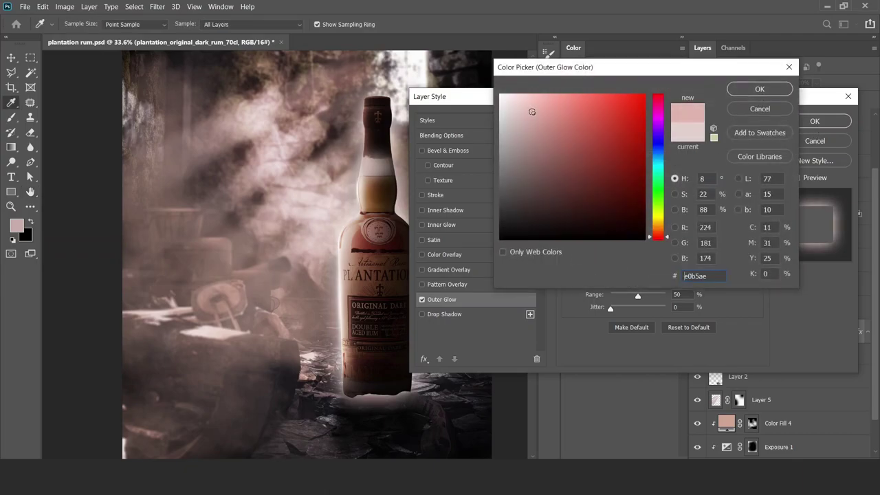
click(759, 89)
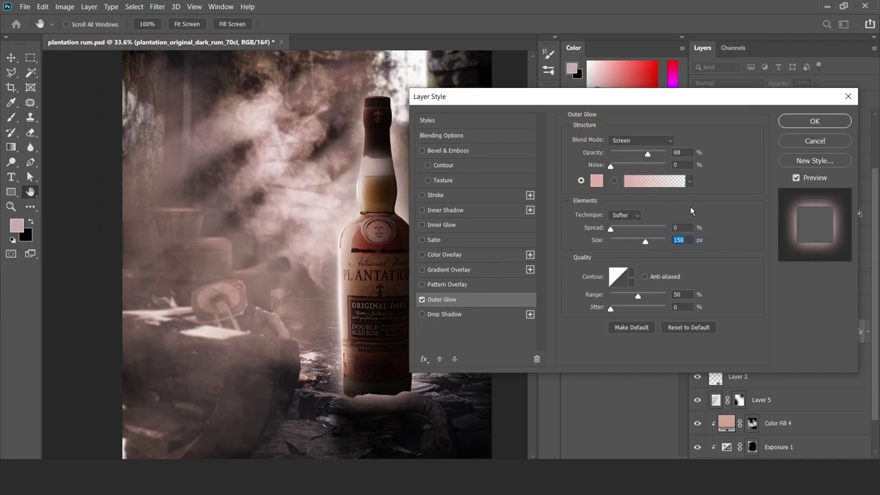
click(815, 121)
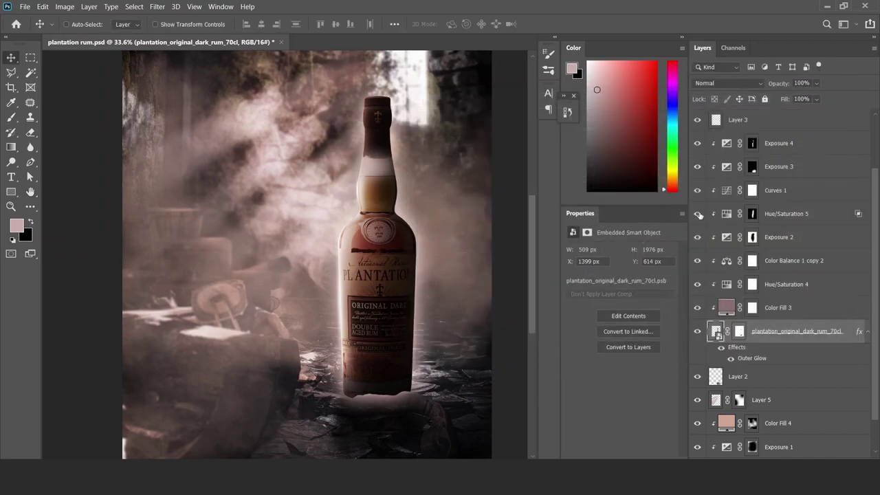
Split the bottle's Outer Glow effect into its own separate layer
right_click(753, 358)
click(773, 331)
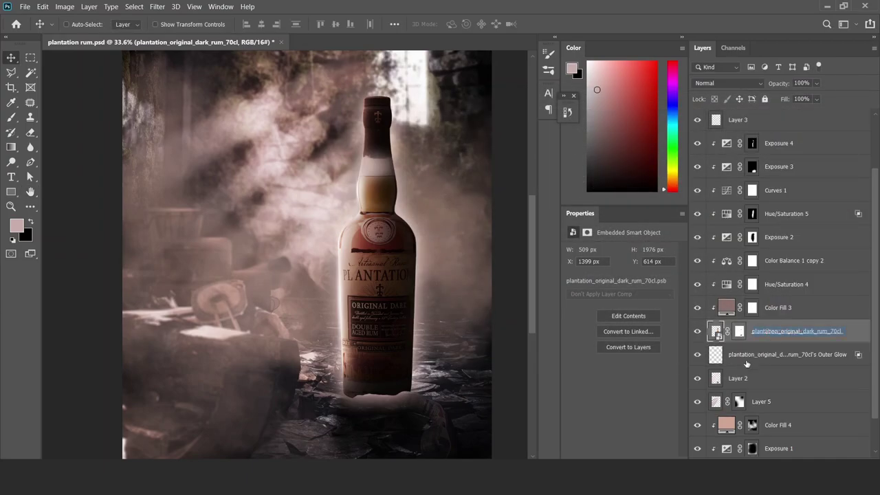
click(746, 359)
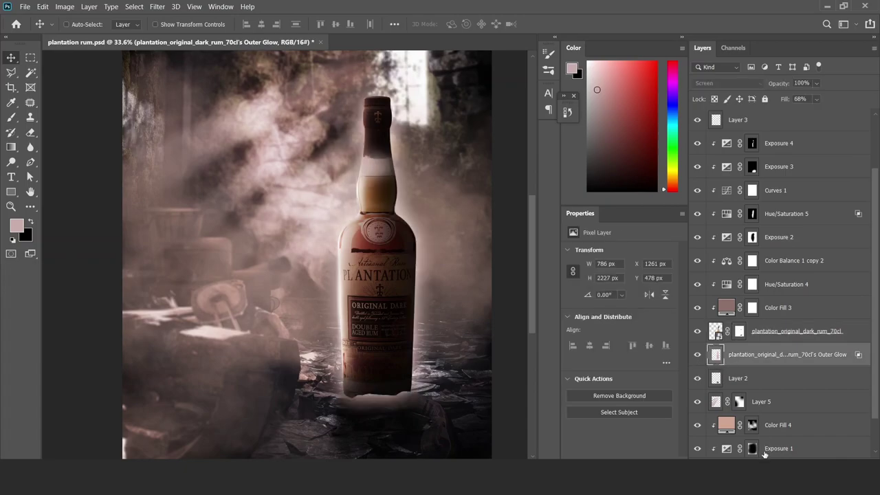
Mask the glow layer black and paint white back along the bottle's left edge and neck
key(b)
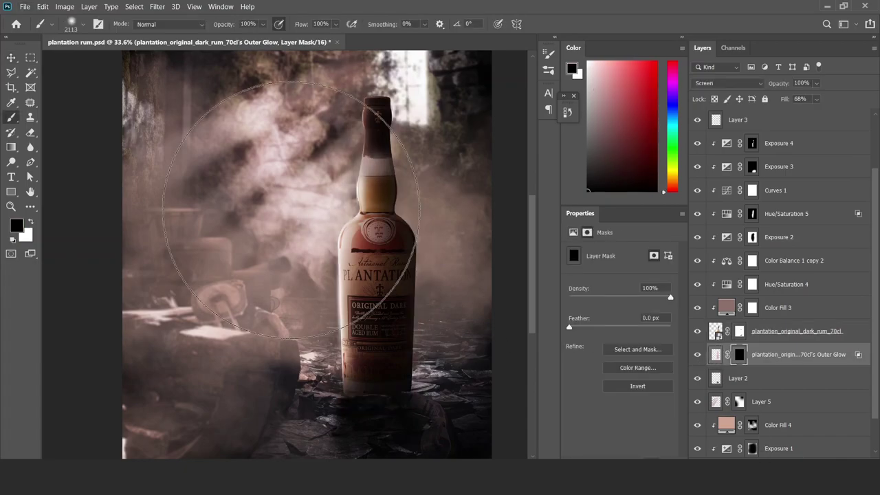
drag(374, 184, 373, 176)
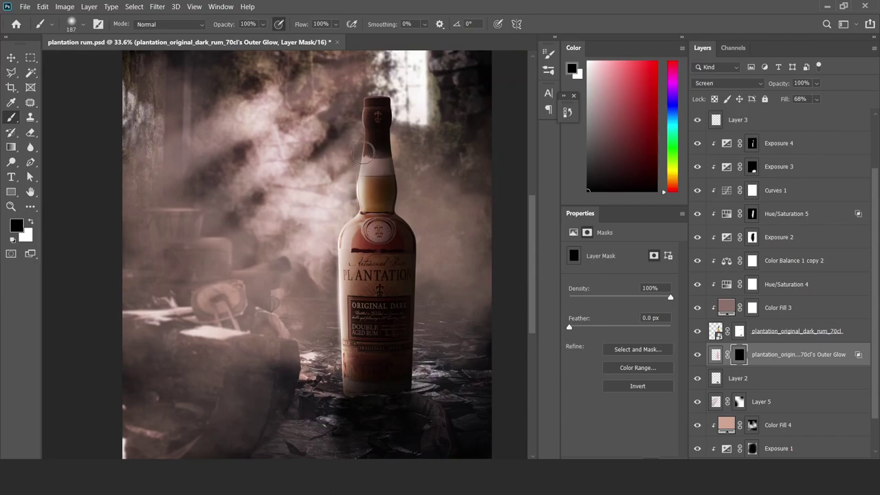
key(x)
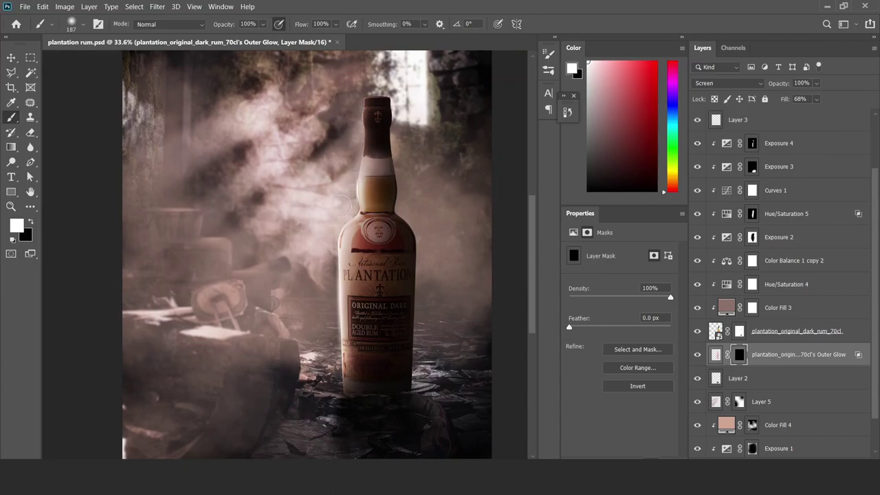
mouse_move(337, 241)
mouse_down()
mouse_move(350, 240)
mouse_move(316, 377)
mouse_up()
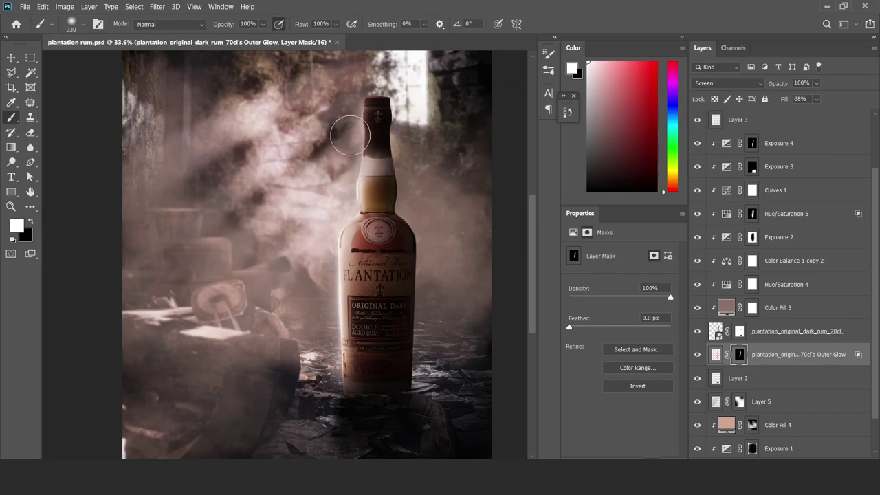
drag(348, 141, 382, 206)
key(x)
key(x)
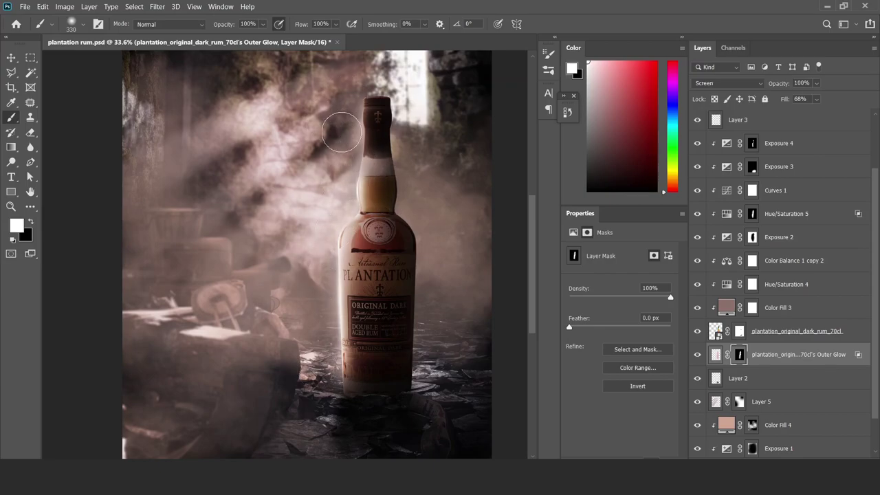
scroll(329, 302, down, 3)
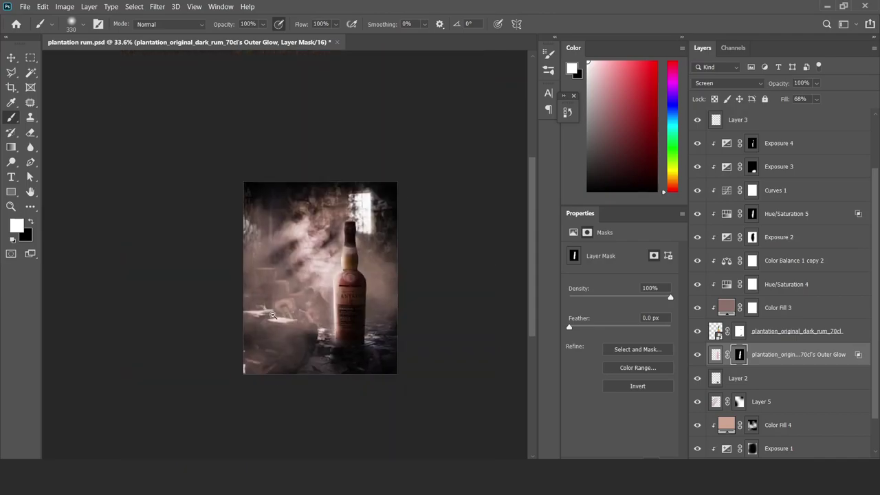
key(v)
scroll(301, 285, up, 2)
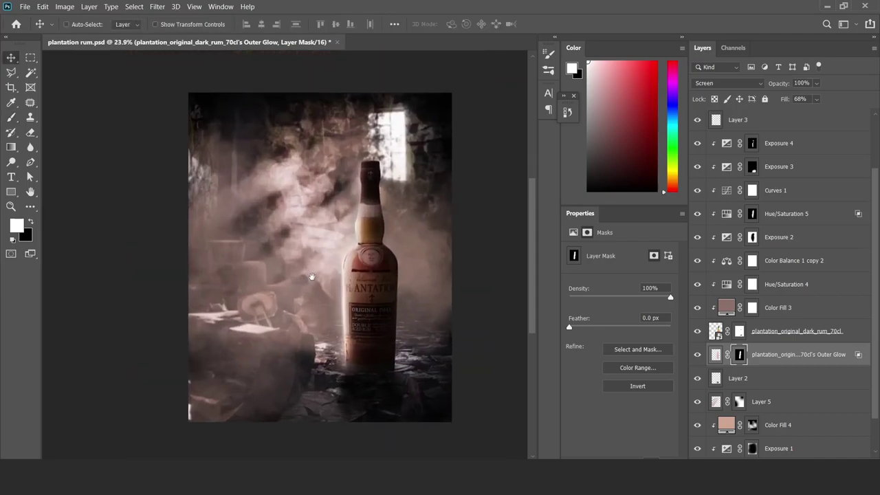
scroll(346, 303, up, 2)
key(ctrl)
Hide Layer 3, then rotate the dust texture to -90° and stretch it across the canvas
ctrl+click(337, 303)
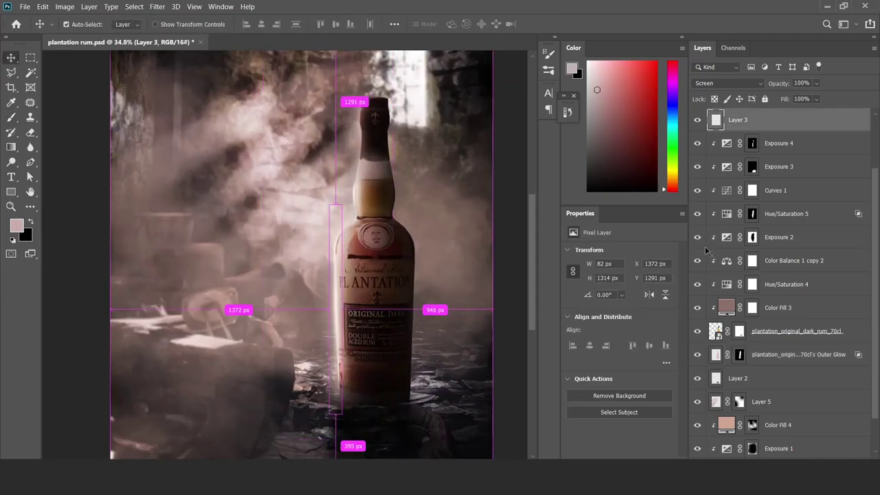
click(697, 121)
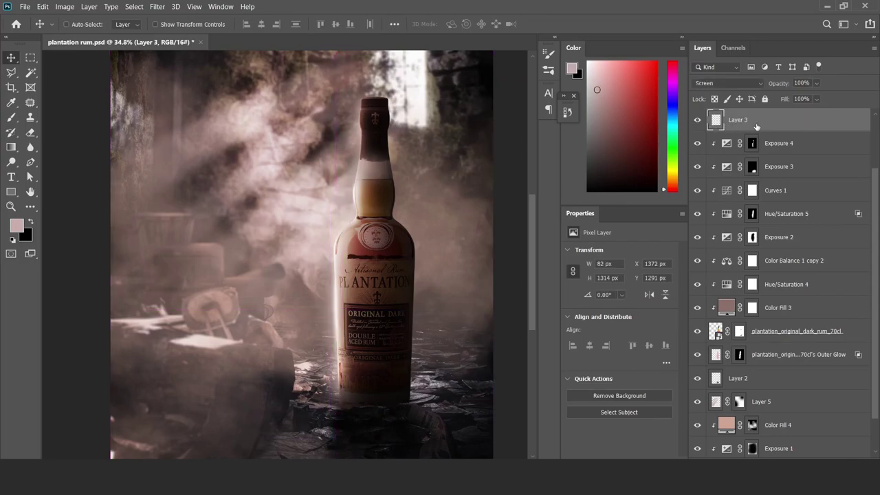
scroll(729, 158, up, 2)
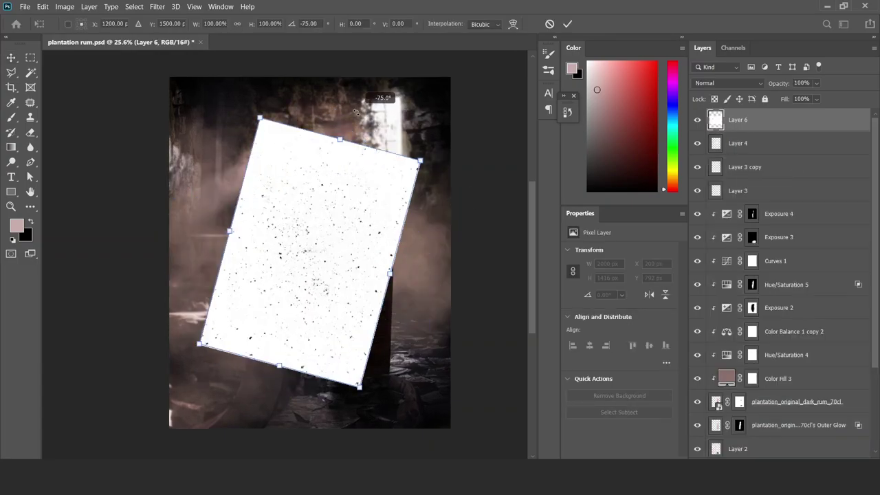
drag(329, 104, 322, 108)
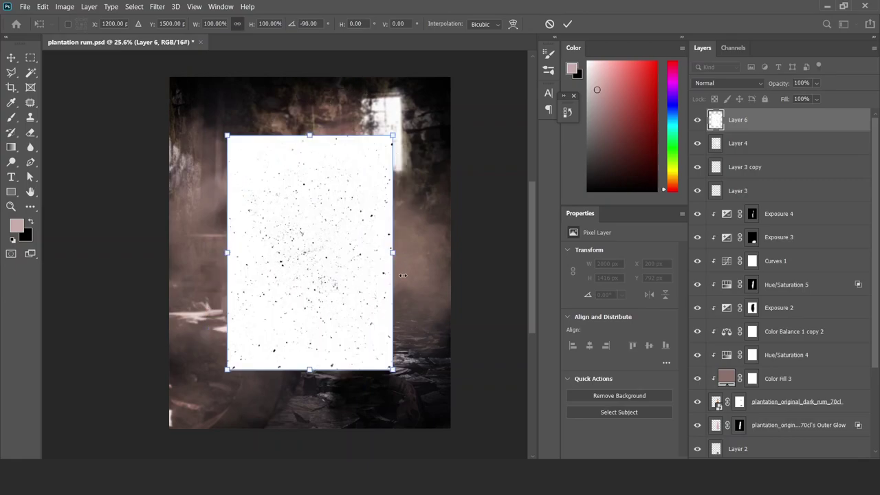
drag(400, 256, 452, 251)
Blend Layer 6 in Multiply and split its Blend If white slider so highlights fade out
key(Return)
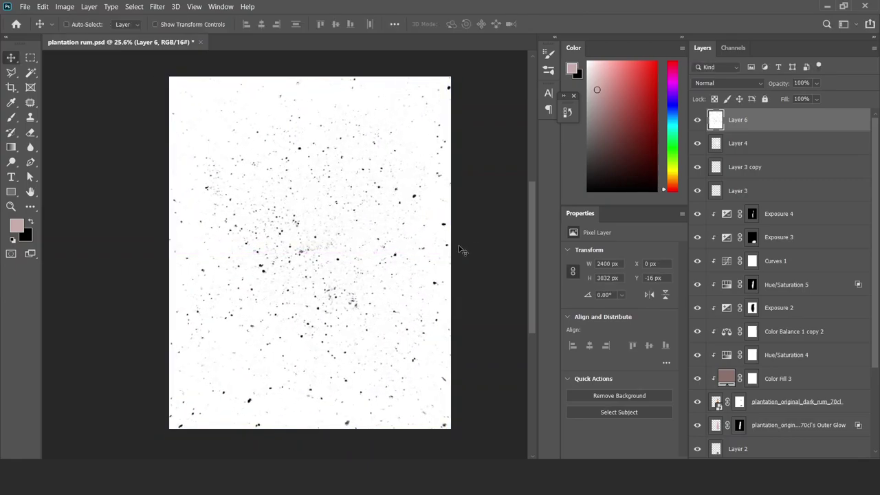
click(727, 83)
click(709, 129)
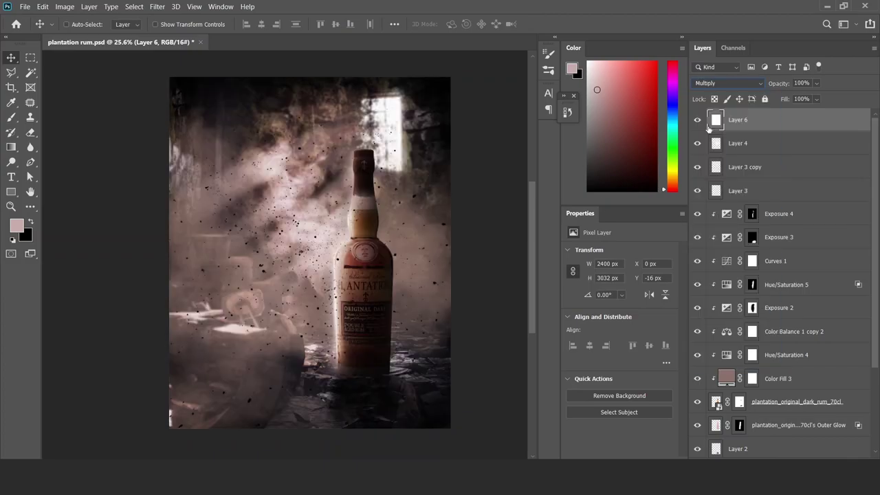
double_click(780, 128)
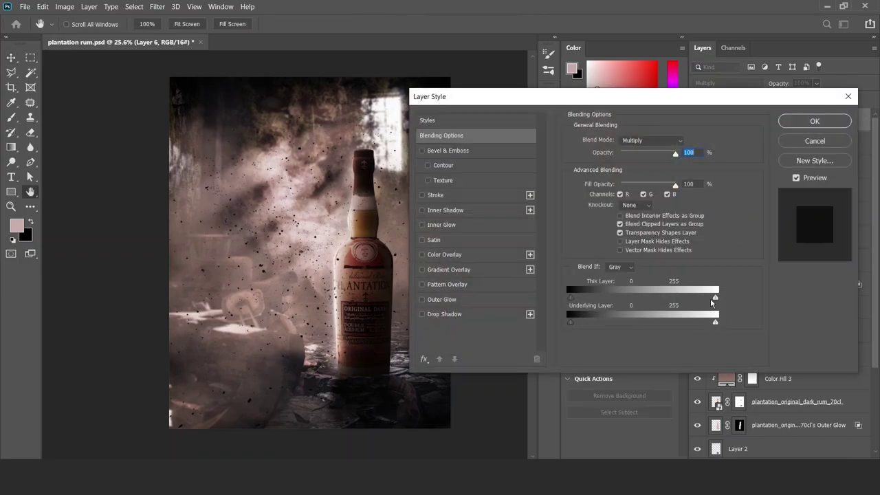
drag(656, 297, 647, 297)
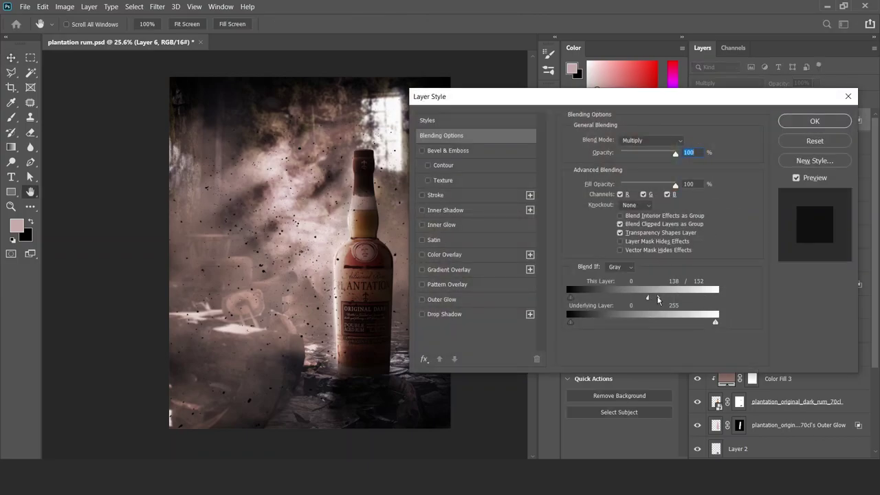
click(812, 121)
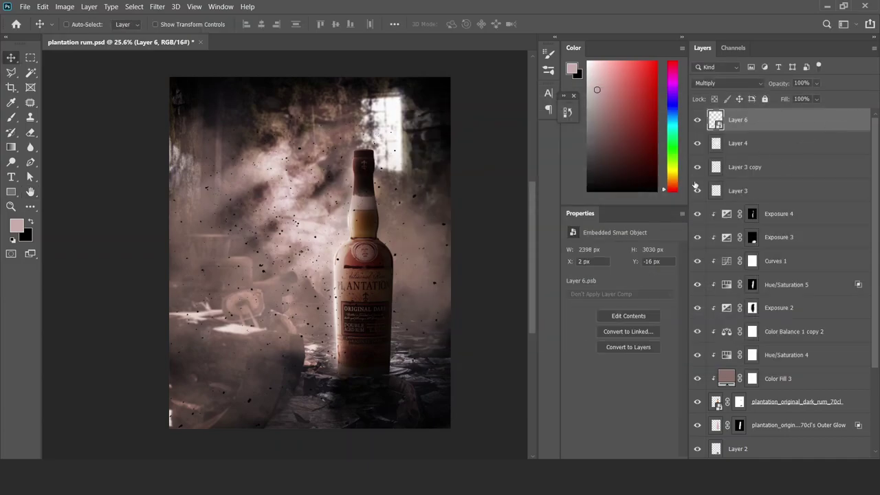
Add a Color Overlay to Layer 6 using a greyish-brown sampled from the image
click(461, 255)
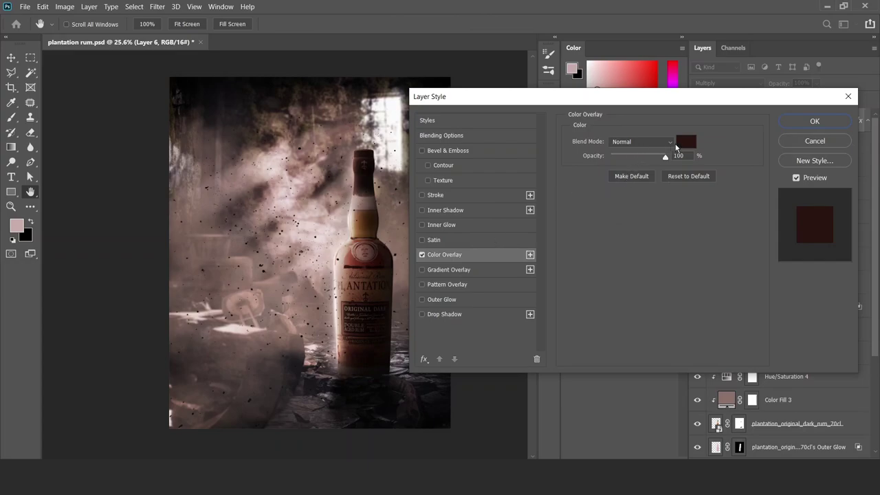
click(677, 145)
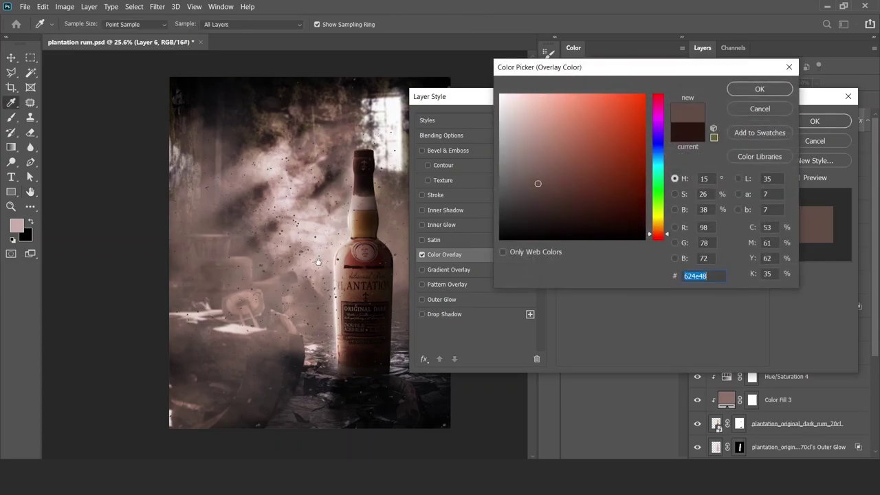
scroll(318, 262, right, 2)
click(306, 184)
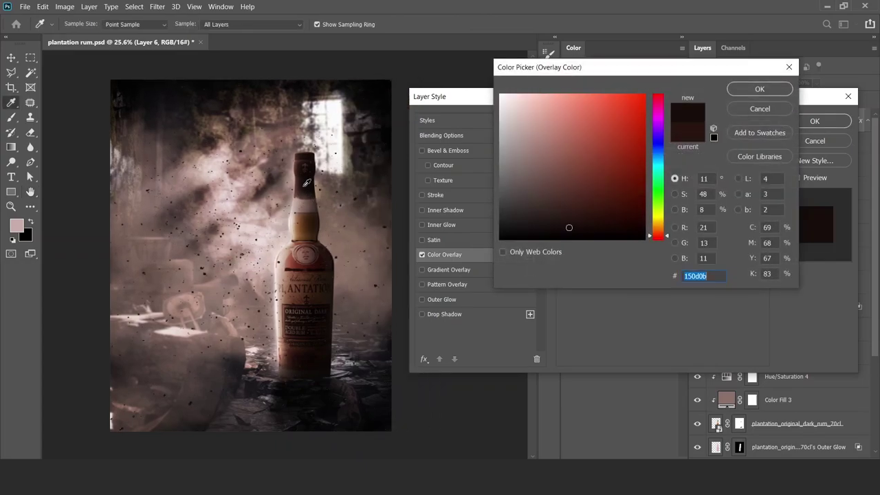
click(355, 299)
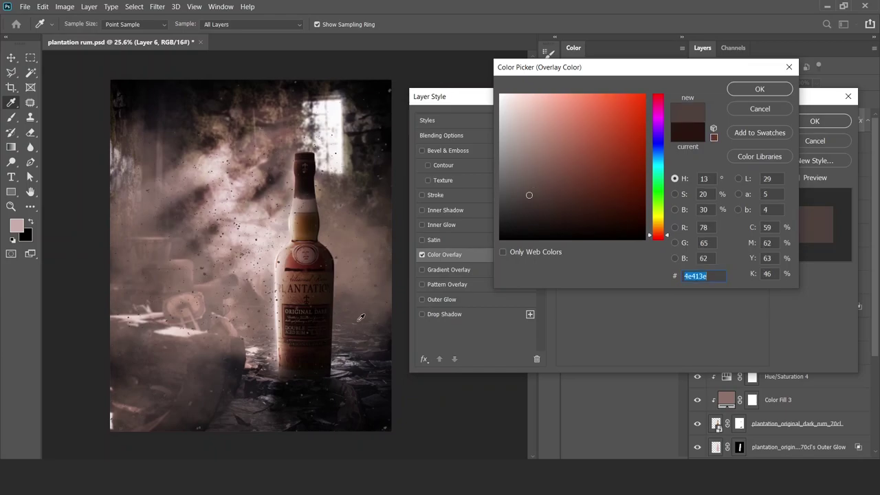
click(760, 89)
click(815, 121)
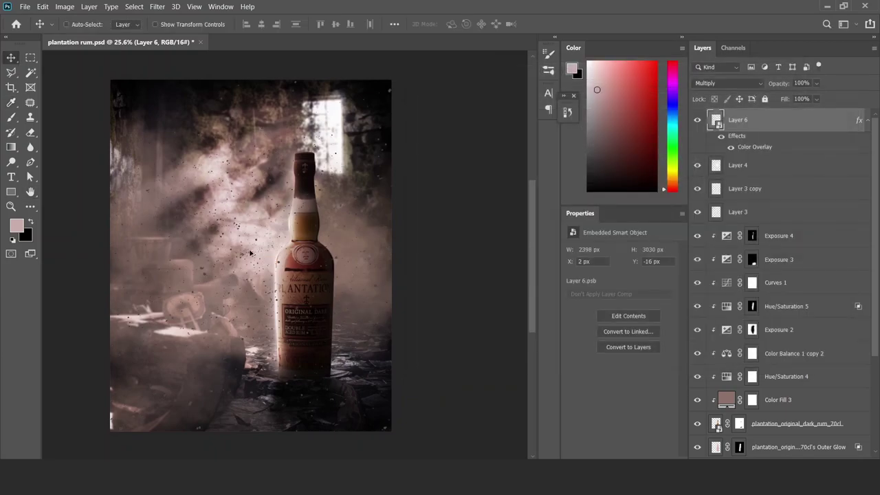
scroll(249, 255, up, 5)
scroll(249, 254, down, 3)
scroll(250, 254, down, 2)
Apply a Field Blur of 5 px to Layer 6
click(156, 6)
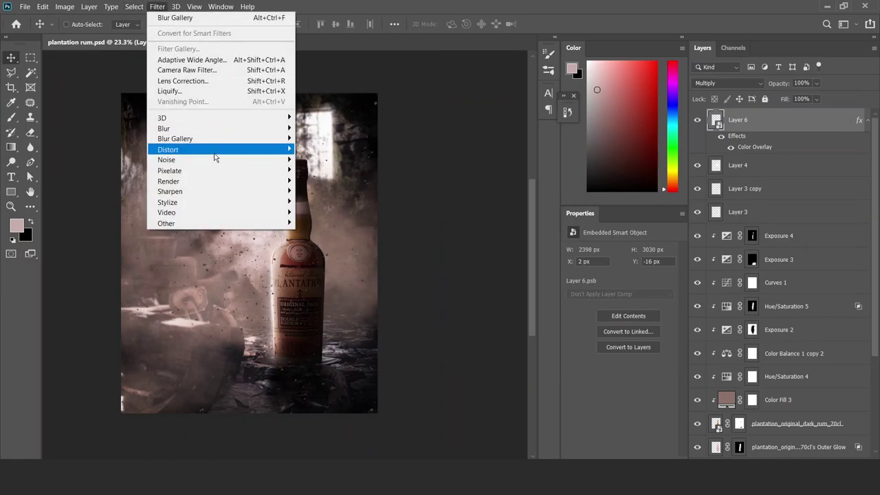
mouse_move(175, 139)
click(308, 140)
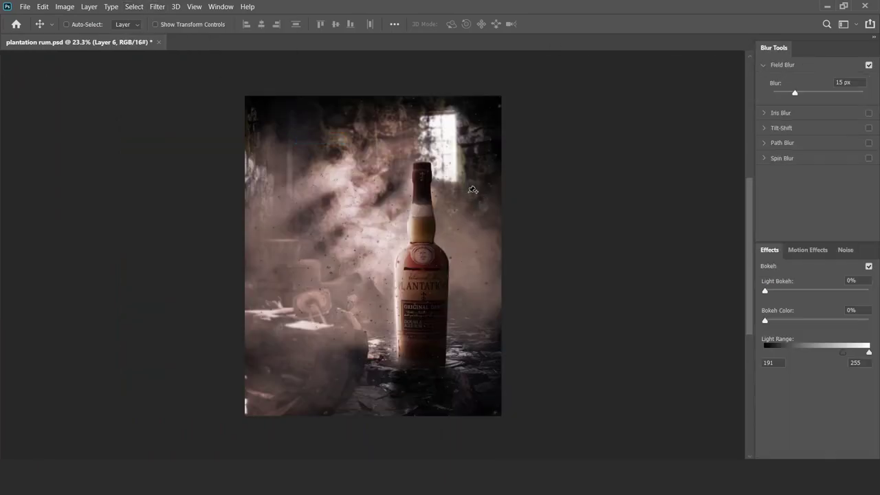
drag(386, 252, 377, 242)
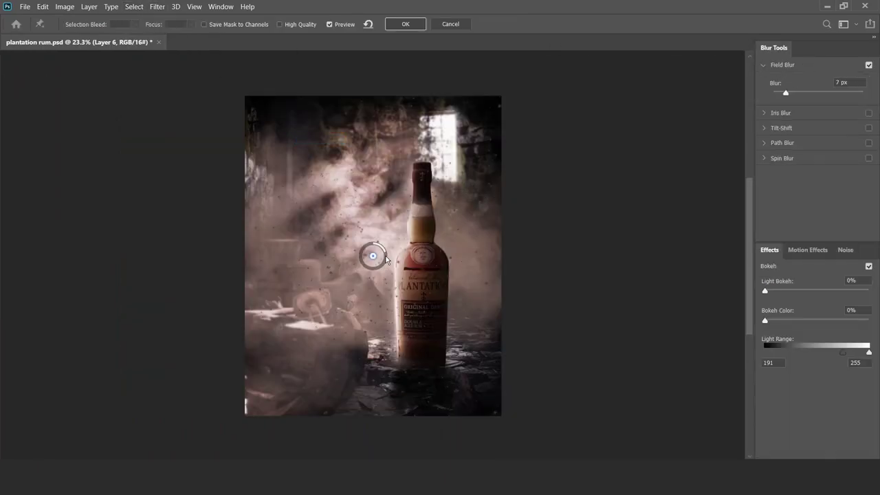
scroll(452, 265, up, 6)
scroll(457, 275, down, 3)
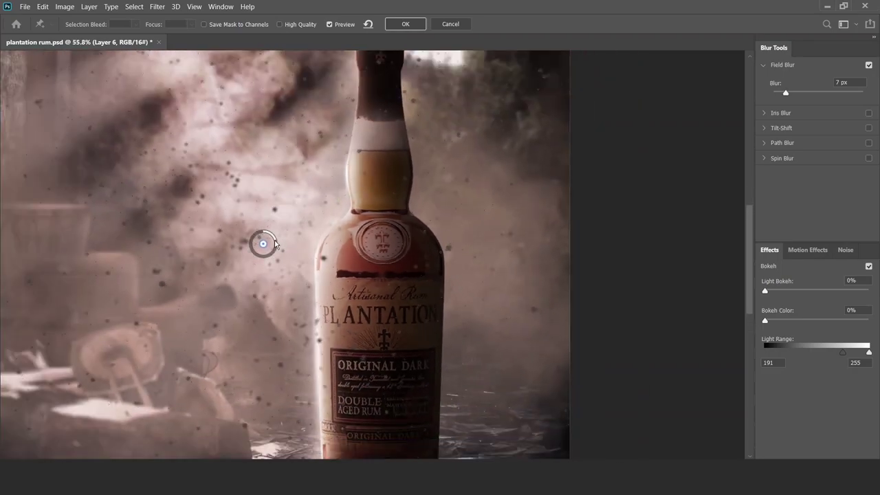
drag(275, 241, 273, 247)
click(406, 26)
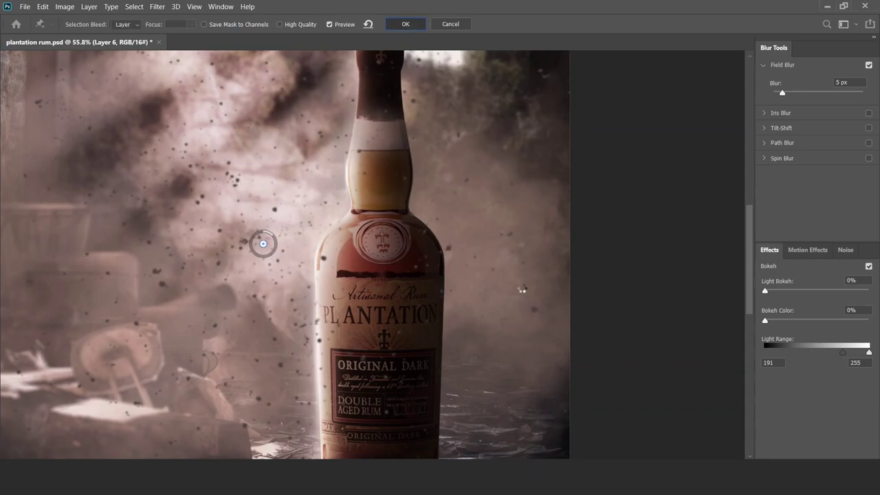
Paint black on the Field Blur smart filter mask over the bottle label
scroll(387, 279, down, 2)
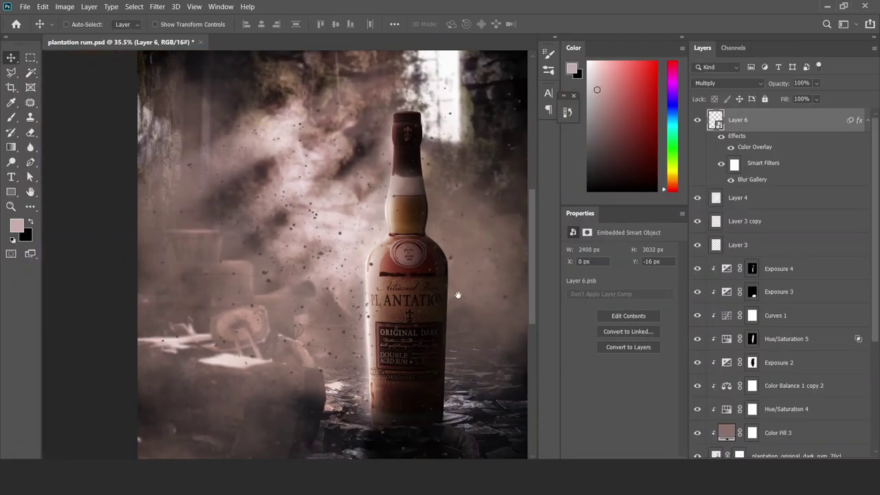
click(735, 163)
key(b)
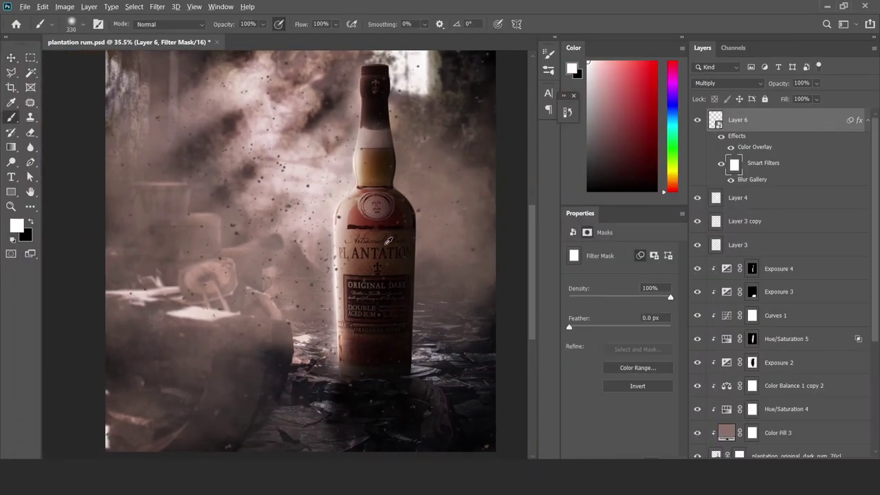
key(x)
drag(364, 256, 370, 244)
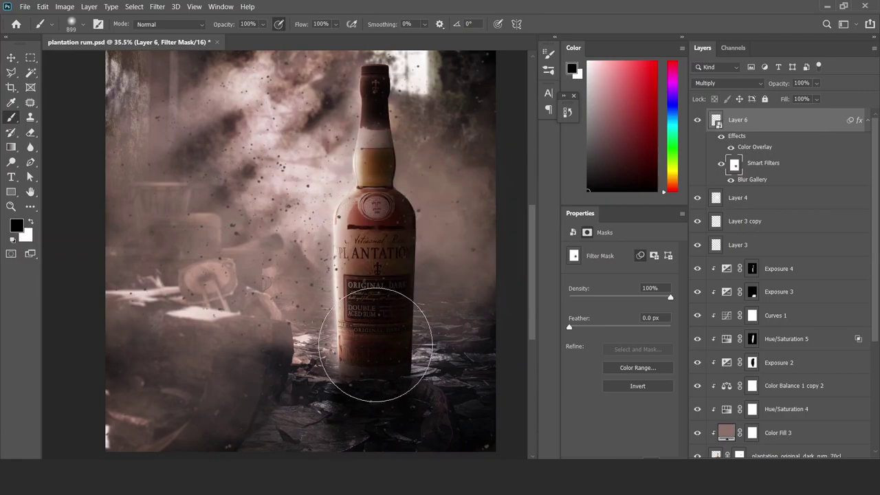
scroll(466, 220, down, 1)
key(v)
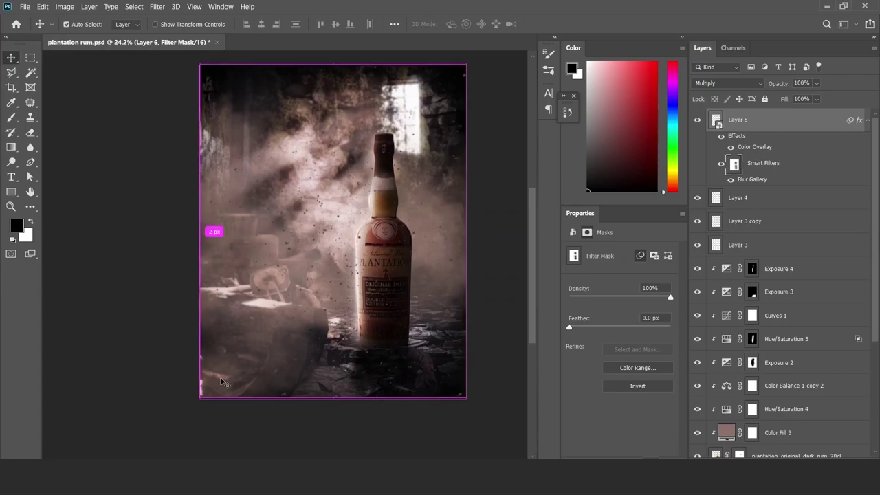
scroll(779, 336, down, 5)
Add new Layer 7 in Group 3 and brush black over the lower-left corner
click(742, 427)
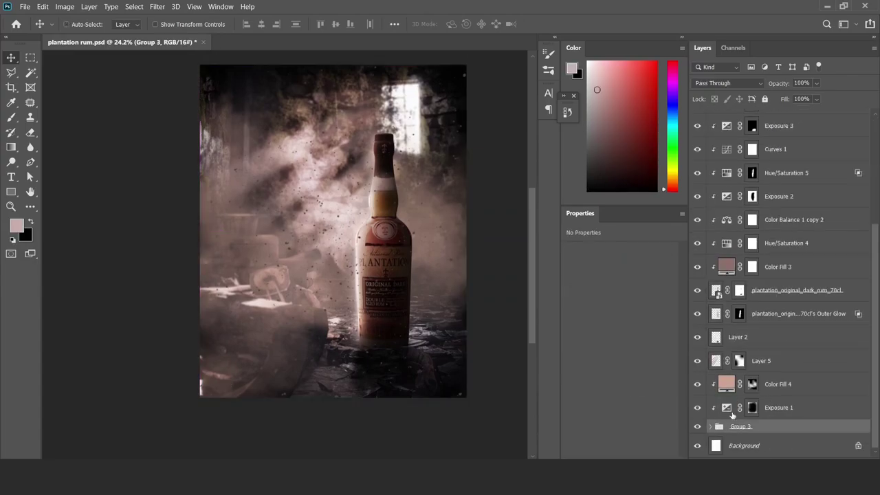
click(711, 427)
scroll(786, 404, down, 3)
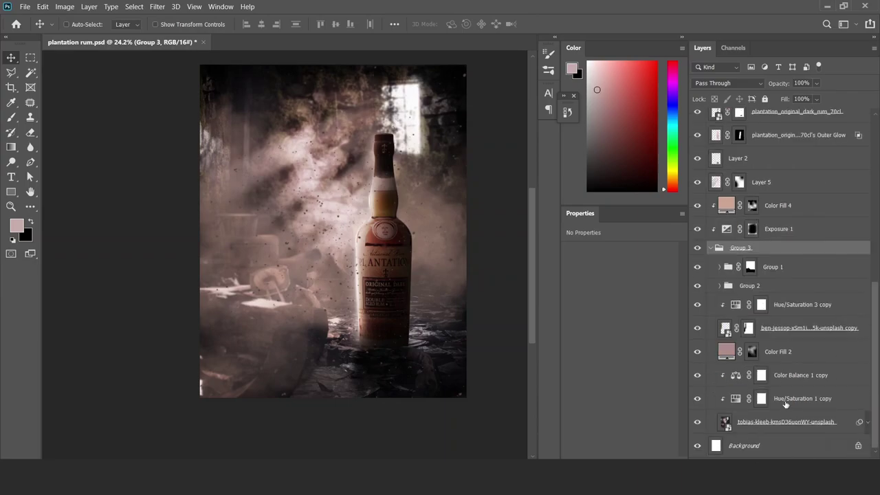
click(784, 272)
key(d)
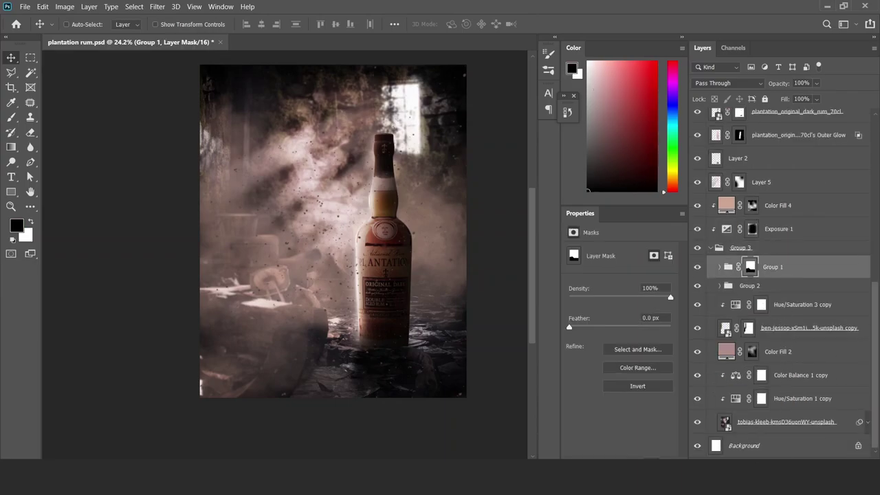
key(ctrl+shift+alt+n)
scroll(499, 196, down, 1)
key(b)
mouse_move(230, 371)
mouse_down()
mouse_move(285, 383)
mouse_move(316, 372)
mouse_move(240, 373)
mouse_move(325, 353)
mouse_up()
key(v)
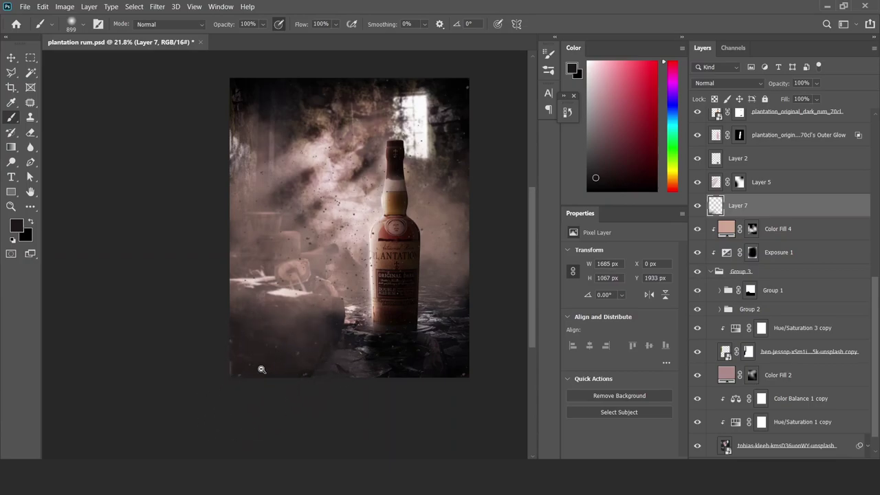
Set Layer 6 to 50% opacity and stamp a merged visible copy as Layer 8
scroll(259, 365, down, 2)
scroll(255, 360, up, 1)
scroll(258, 360, up, 1)
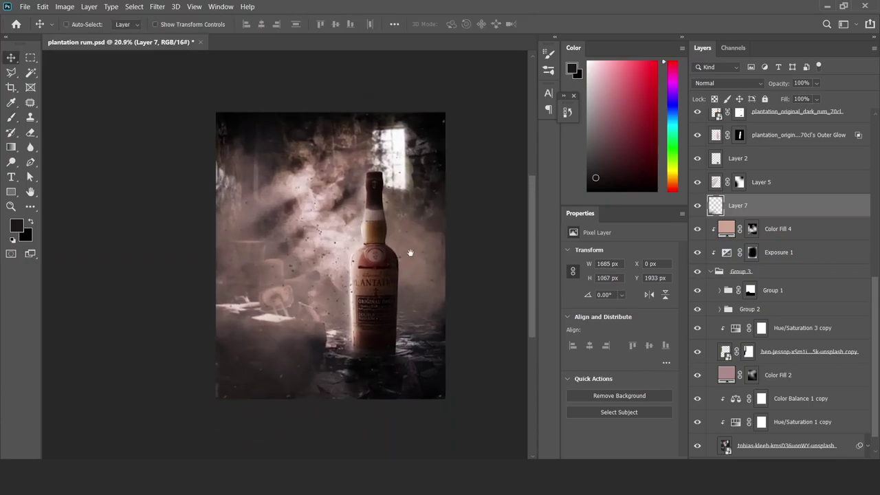
scroll(258, 360, up, 1)
scroll(256, 360, up, 1)
scroll(792, 127, up, 3)
scroll(800, 158, up, 2)
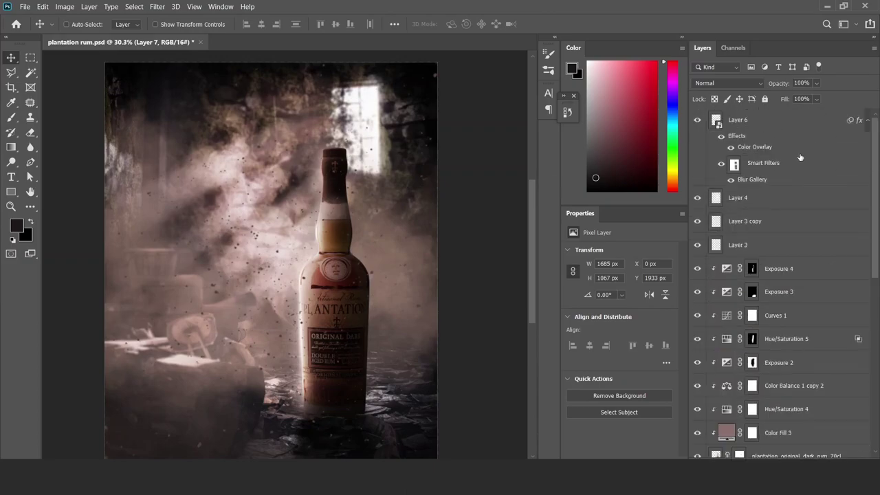
click(769, 124)
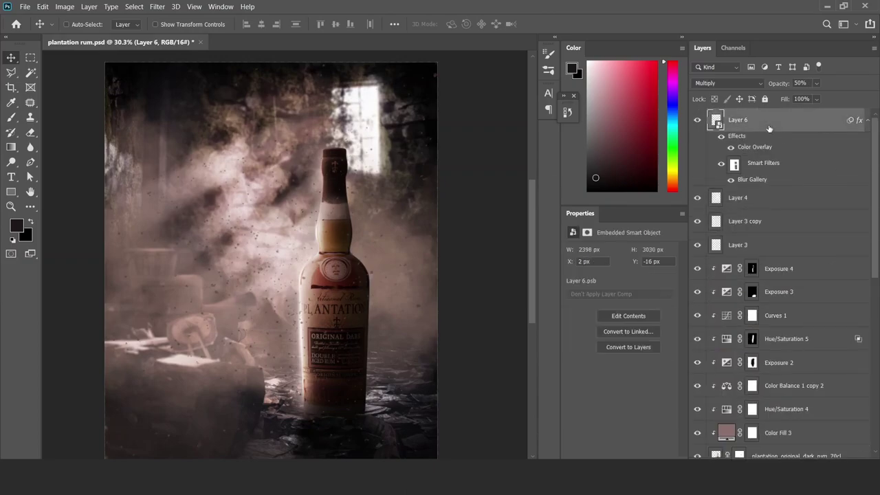
scroll(309, 146, down, 1)
scroll(328, 280, down, 1)
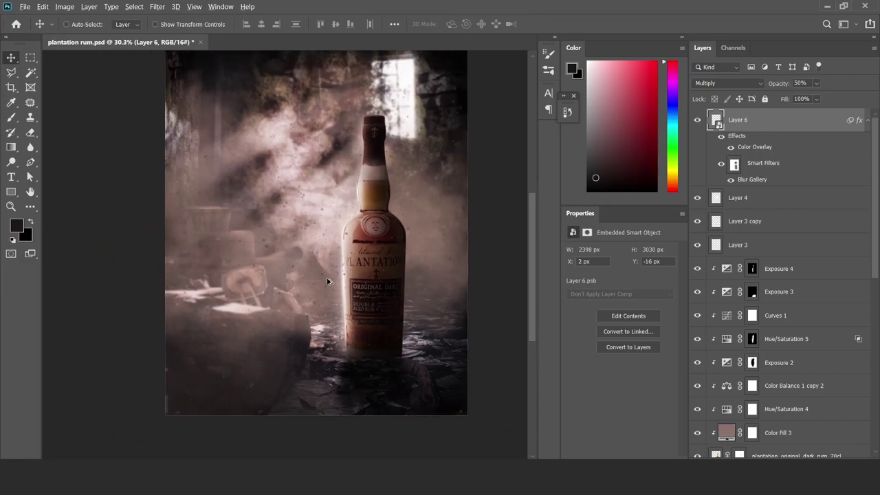
key(ctrl+alt+a)
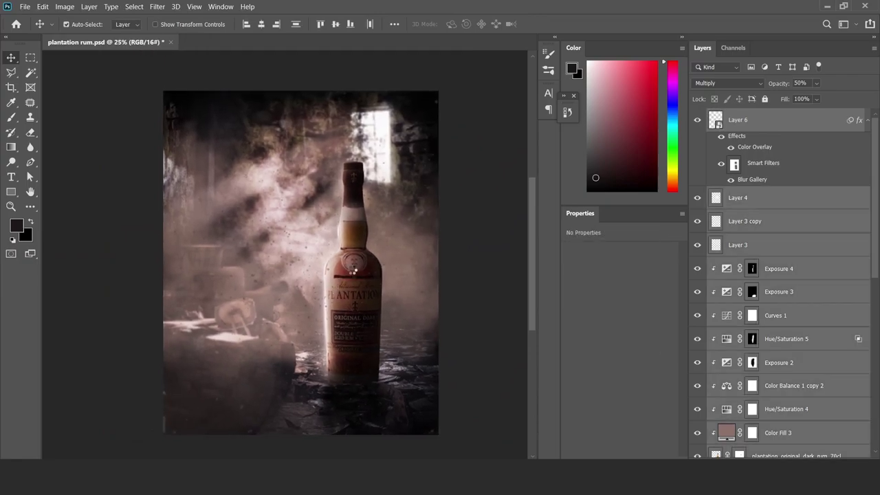
key(ctrl+shift+alt+e)
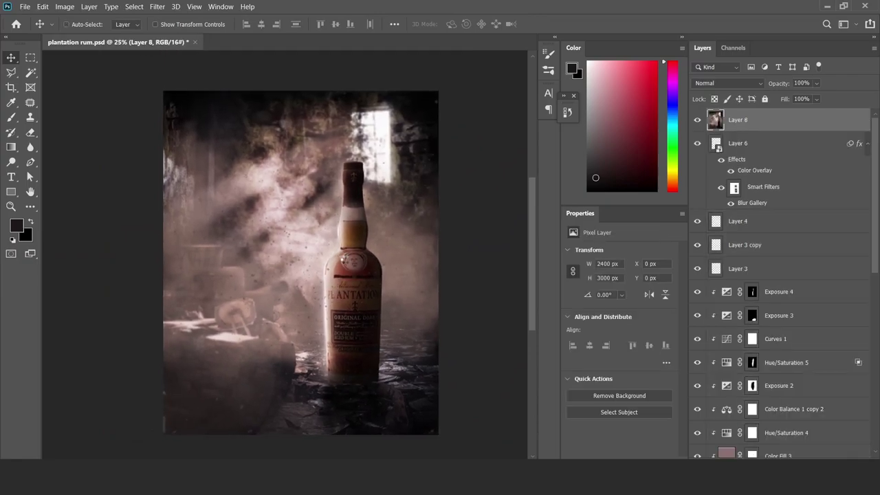
click(157, 7)
In Camera Raw on Layer 8, set temperature -6 and contrast about +22
click(188, 72)
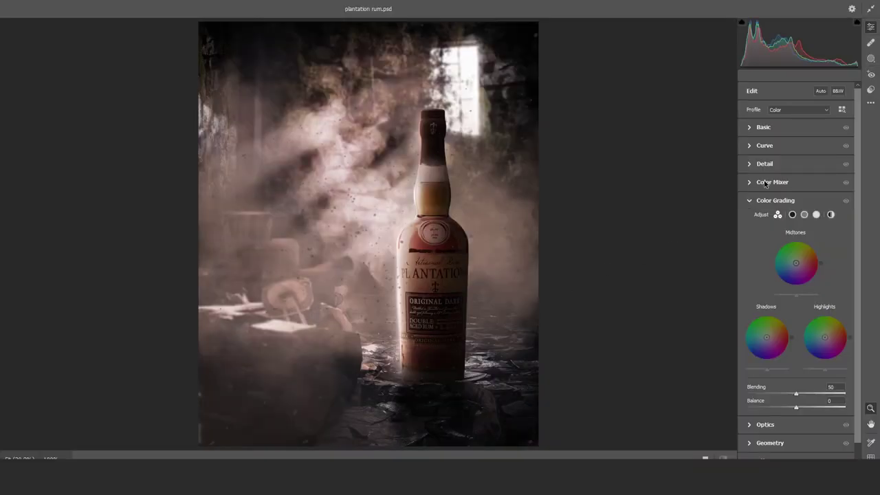
click(755, 126)
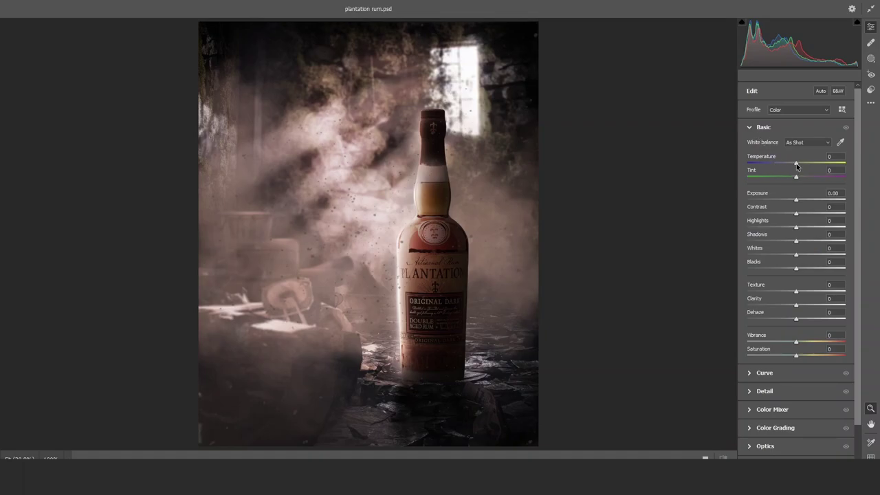
mouse_move(797, 163)
mouse_down()
mouse_move(803, 170)
mouse_move(796, 165)
mouse_move(783, 178)
mouse_move(797, 178)
mouse_move(797, 167)
mouse_up()
mouse_move(796, 213)
mouse_down()
mouse_move(808, 213)
mouse_move(798, 203)
mouse_move(802, 227)
mouse_move(780, 242)
mouse_move(809, 254)
mouse_move(780, 273)
mouse_move(797, 273)
mouse_up()
key(p)
key(p)
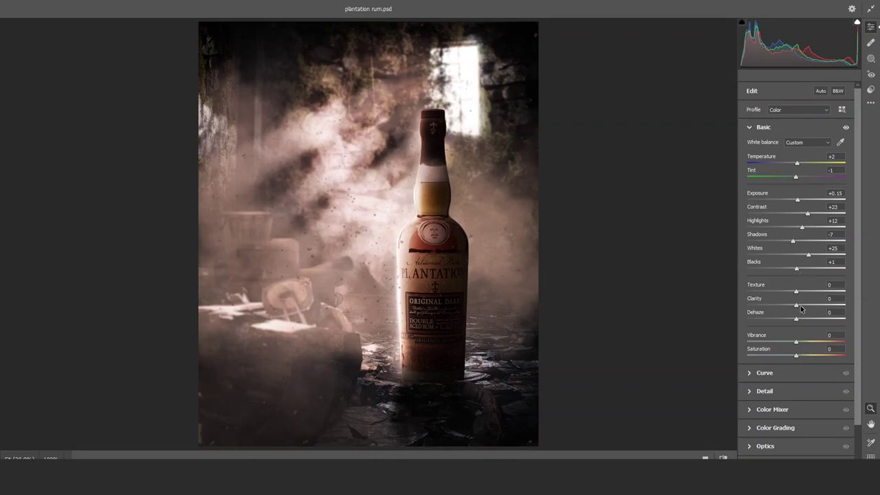
Raise clarity to +21 and vibrance to +25, comparing against the original
mouse_move(796, 306)
mouse_down()
mouse_move(808, 306)
mouse_move(808, 291)
mouse_up()
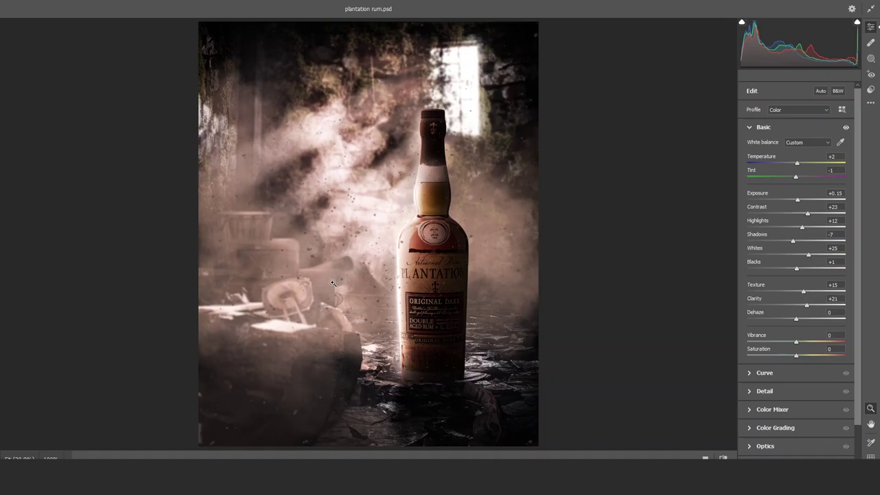
drag(332, 283, 337, 282)
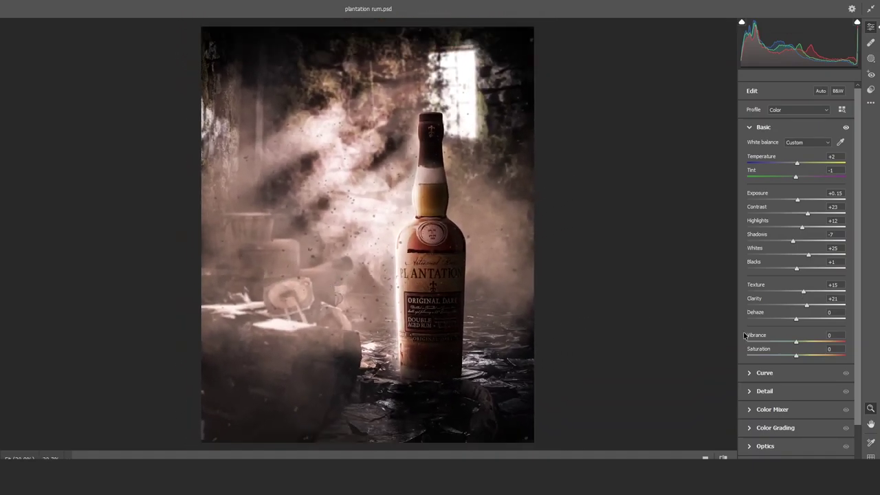
mouse_move(795, 343)
mouse_down()
mouse_move(807, 340)
mouse_move(805, 358)
mouse_move(785, 359)
mouse_up()
click(733, 452)
Set the tone curve to Highlights -36, Darks -1 and Shadows +3
click(752, 372)
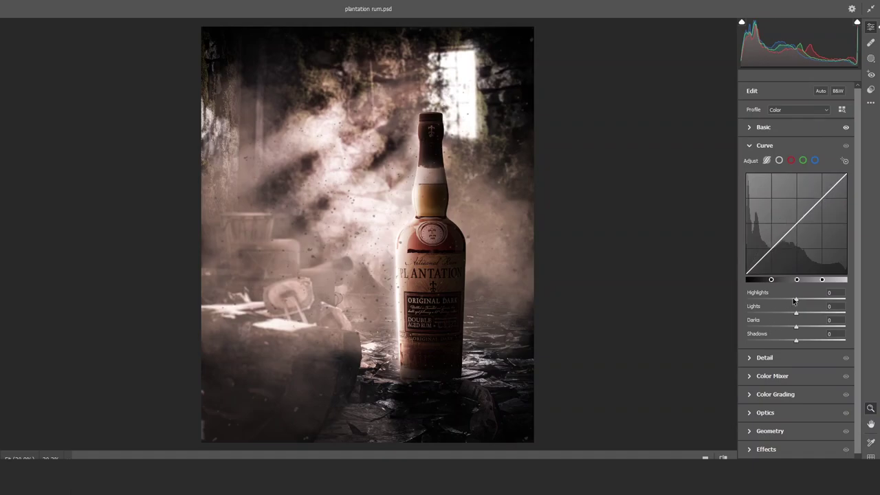
drag(797, 303, 778, 304)
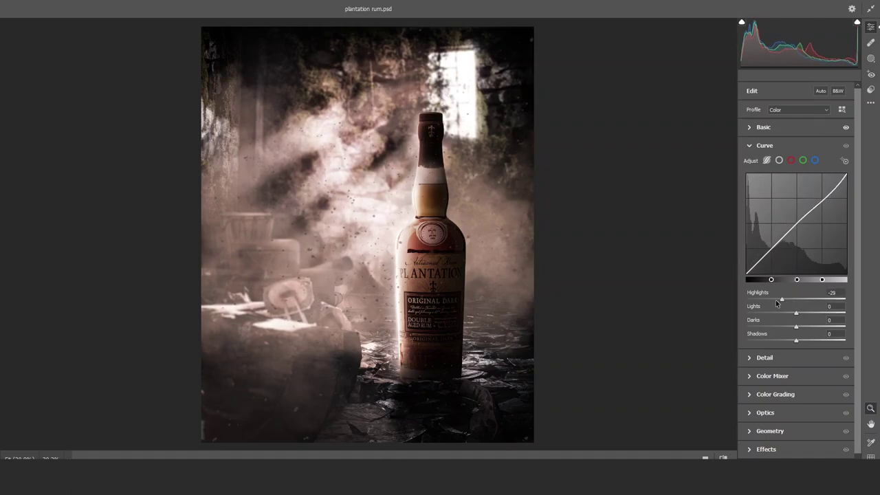
drag(796, 313, 795, 314)
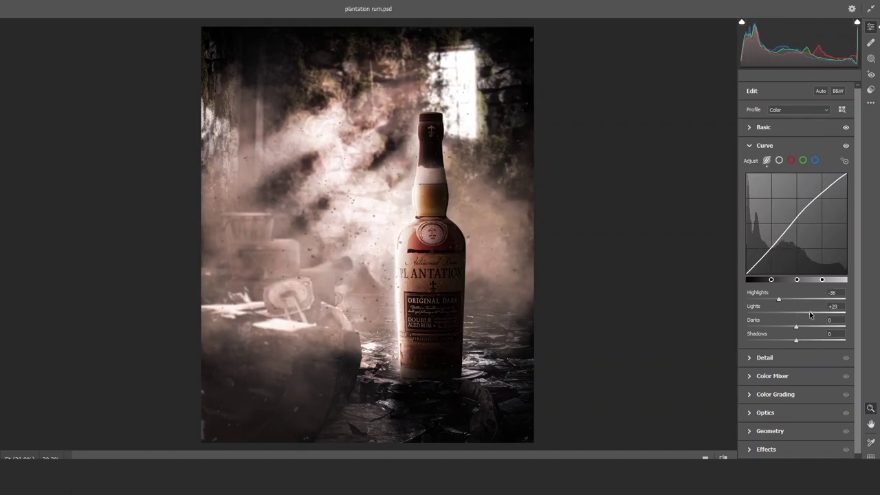
double_click(795, 315)
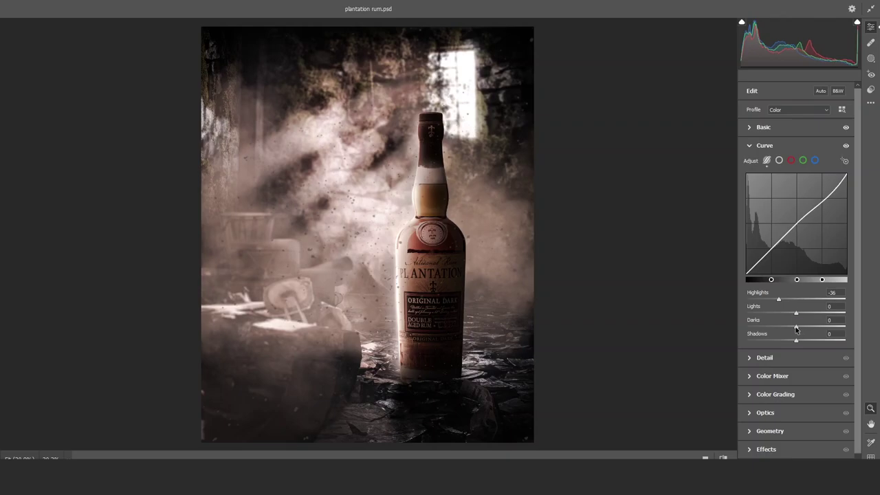
drag(796, 330, 812, 343)
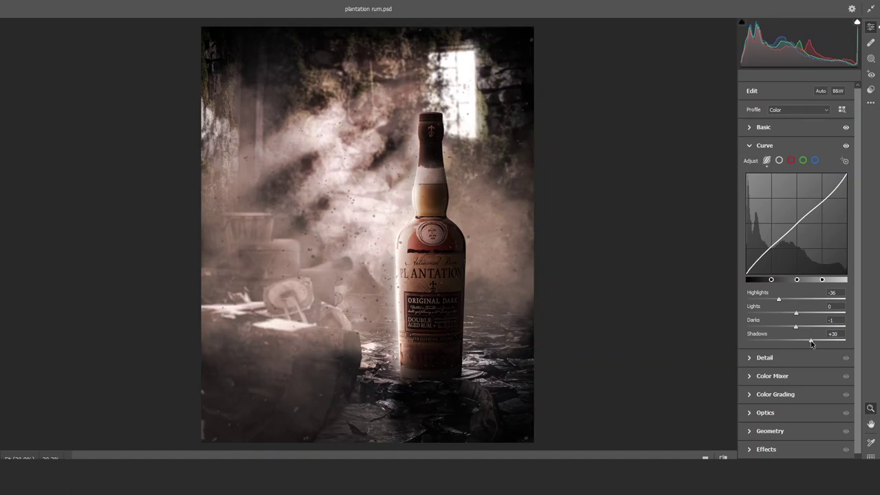
double_click(812, 342)
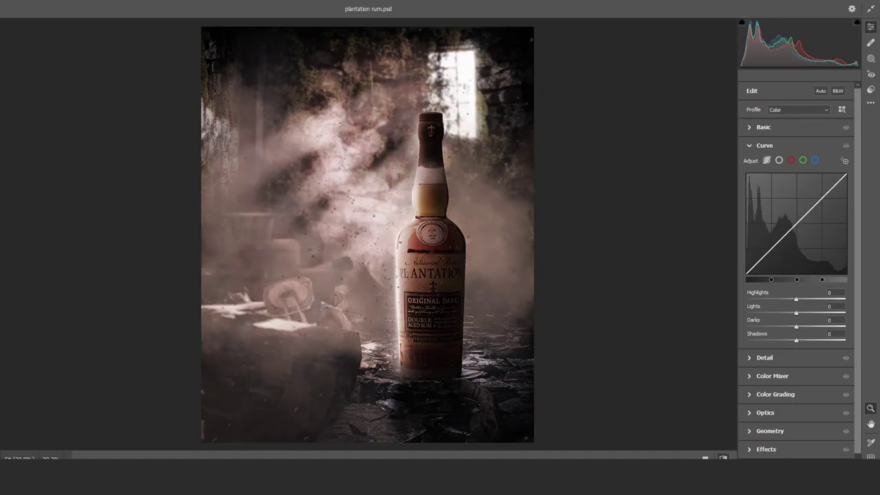
key(ctrl+z)
drag(802, 342, 798, 342)
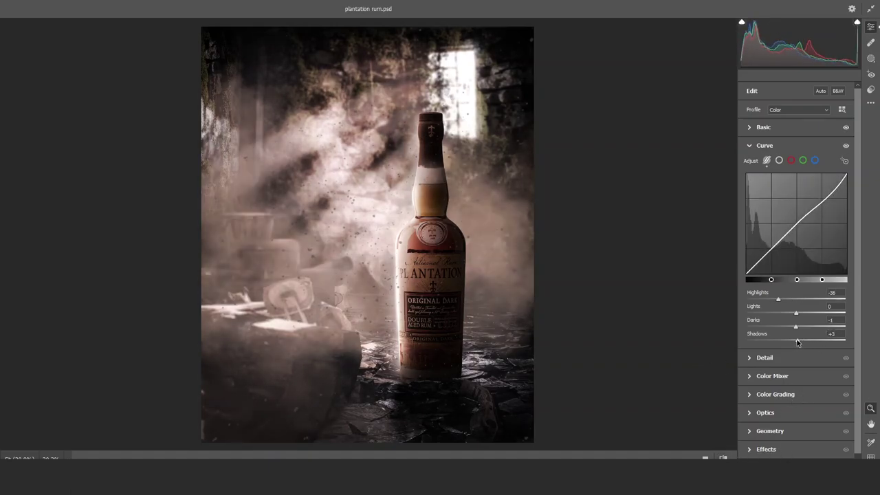
Set Sharpening to 29 and push the midtone color wheel toward pink-red
click(757, 357)
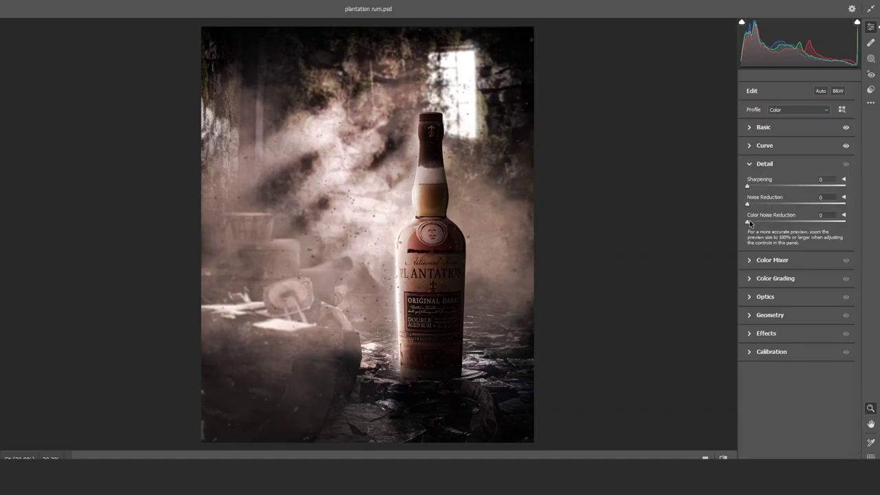
drag(750, 190, 777, 189)
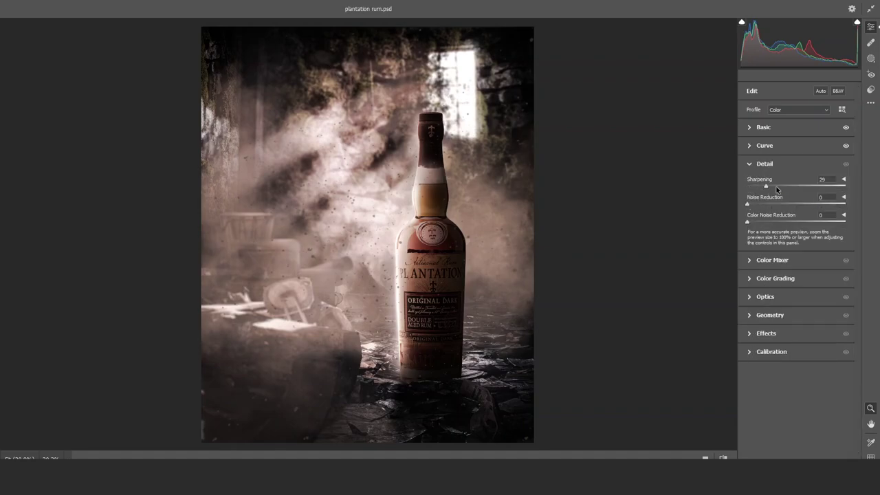
click(768, 258)
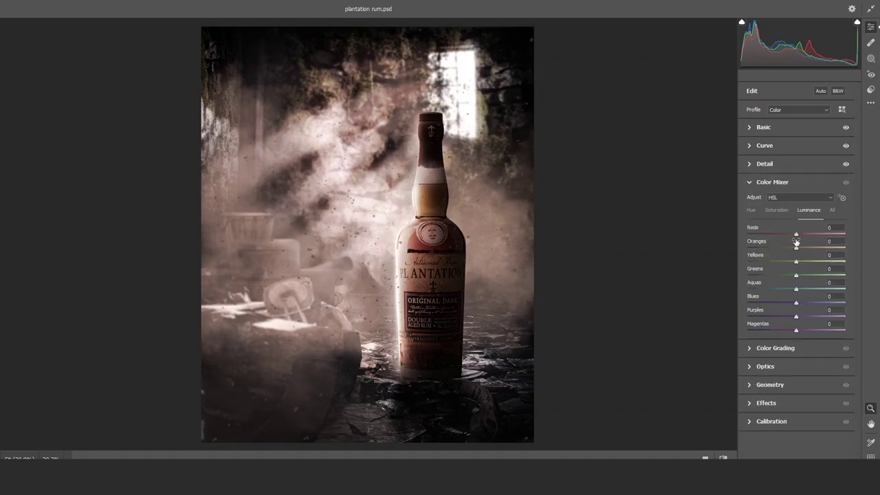
click(749, 348)
drag(797, 262, 824, 247)
Push the Shadows wheel to red, Highlights wheel to yellow, and set Balance +25
mouse_move(767, 337)
mouse_down()
mouse_move(789, 347)
mouse_move(771, 339)
mouse_up()
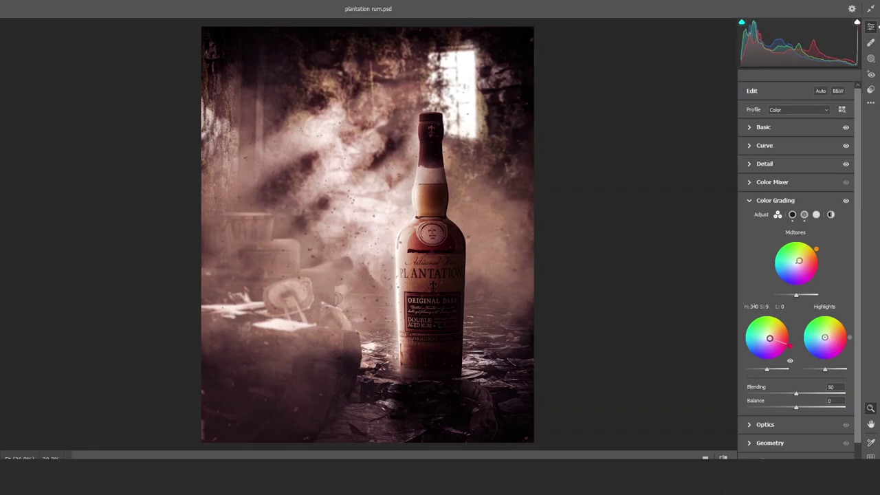
drag(769, 338, 768, 338)
click(847, 200)
mouse_move(823, 346)
mouse_down()
mouse_move(814, 321)
mouse_move(837, 324)
mouse_move(826, 335)
mouse_up()
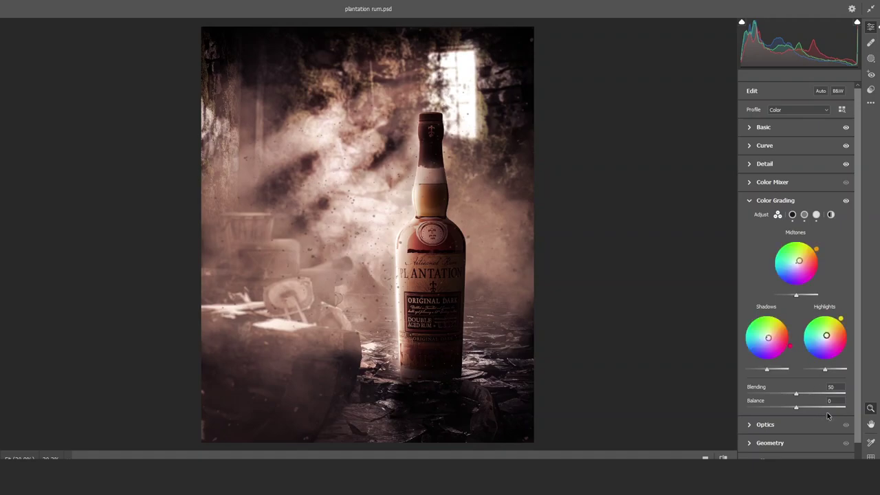
drag(795, 408, 798, 407)
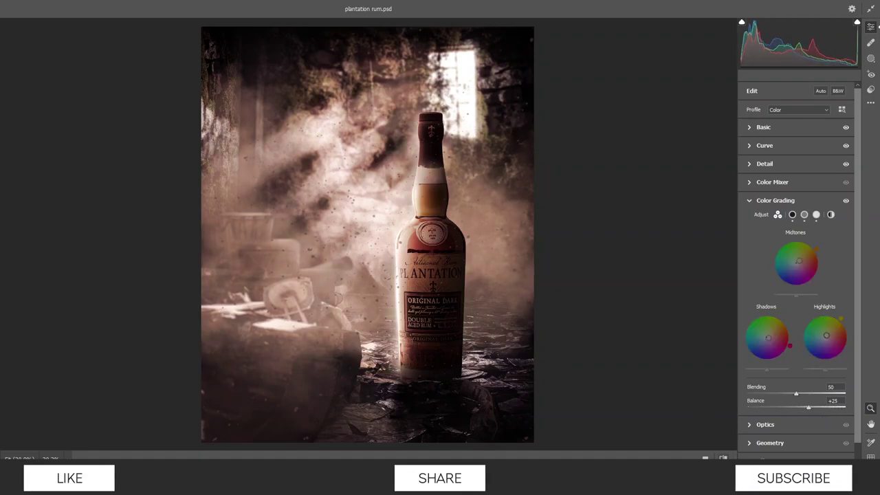
click(723, 457)
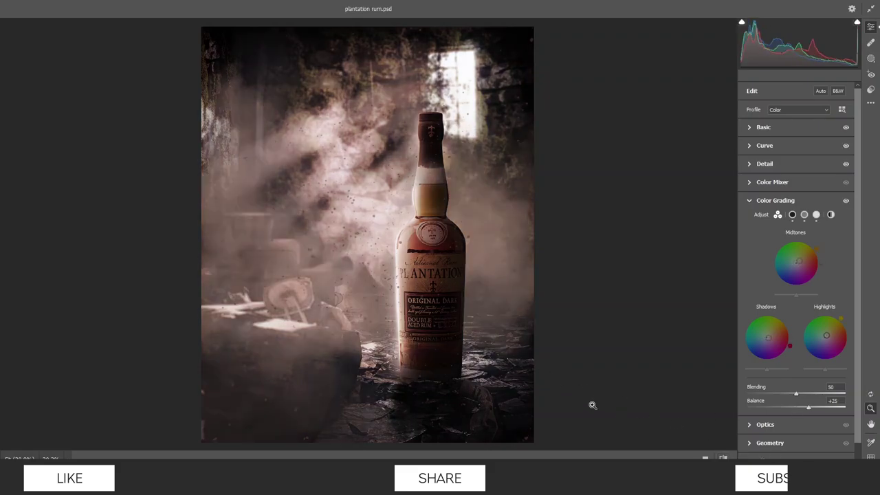
drag(591, 407, 263, 310)
key(ctrl+0)
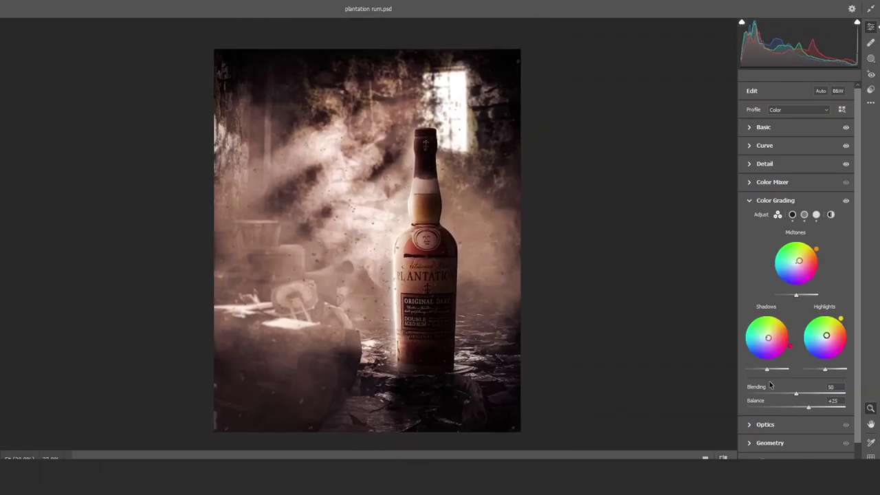
scroll(763, 430, down, 1)
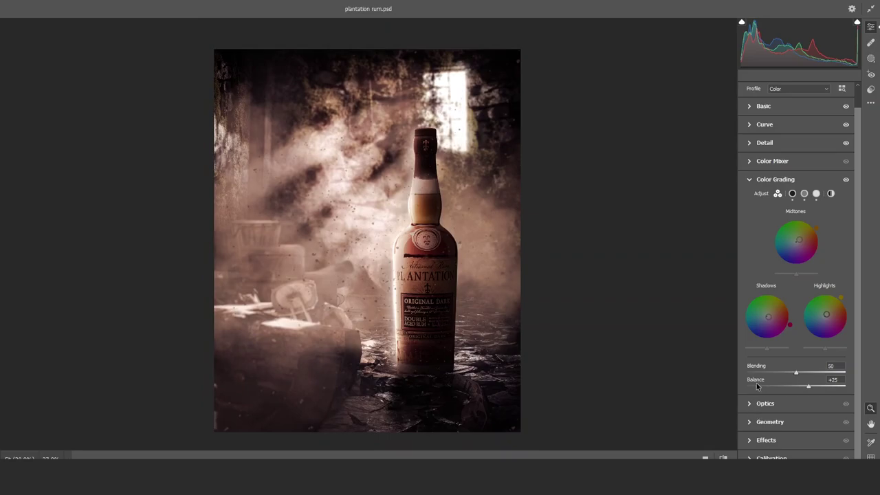
Set lens Vignette -27, Grain 36 and Vignetting -15, then apply the Camera Raw Filter
click(762, 403)
drag(792, 258, 781, 258)
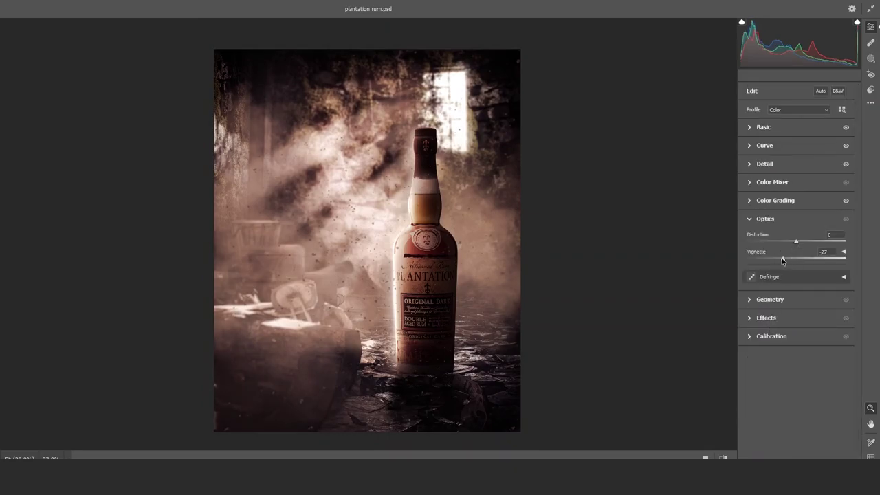
click(747, 320)
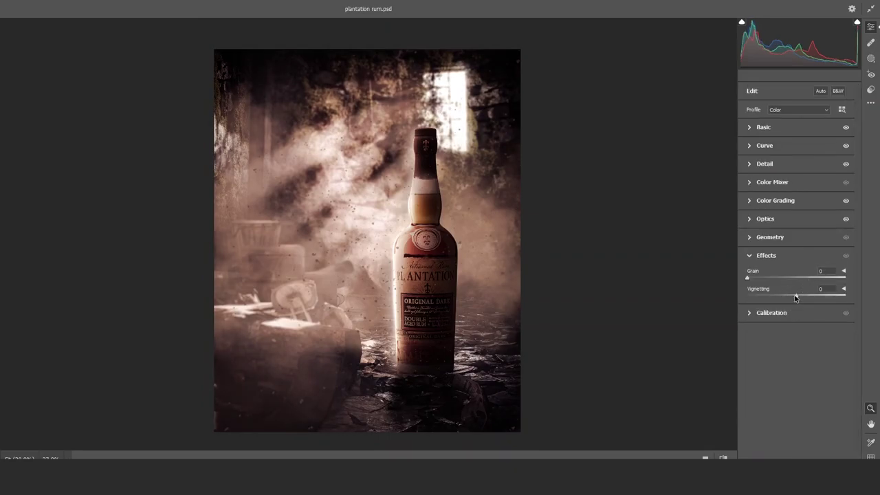
drag(795, 297, 779, 278)
click(429, 263)
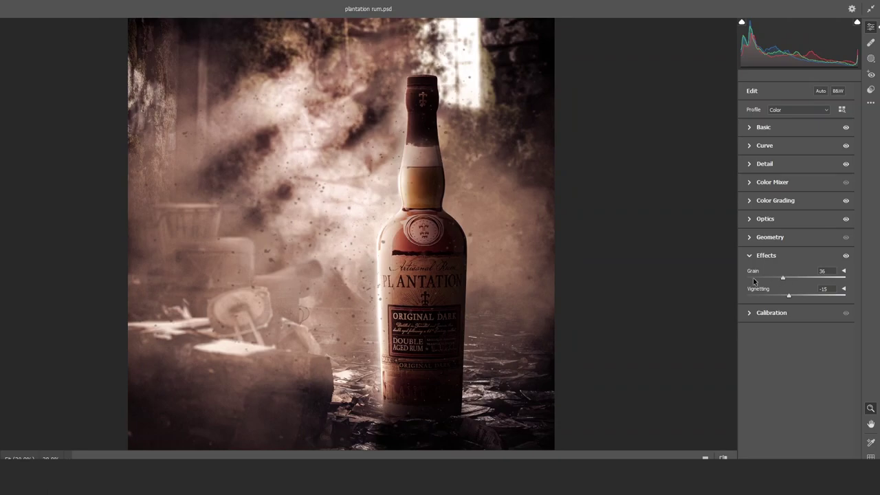
key(ctrl+0)
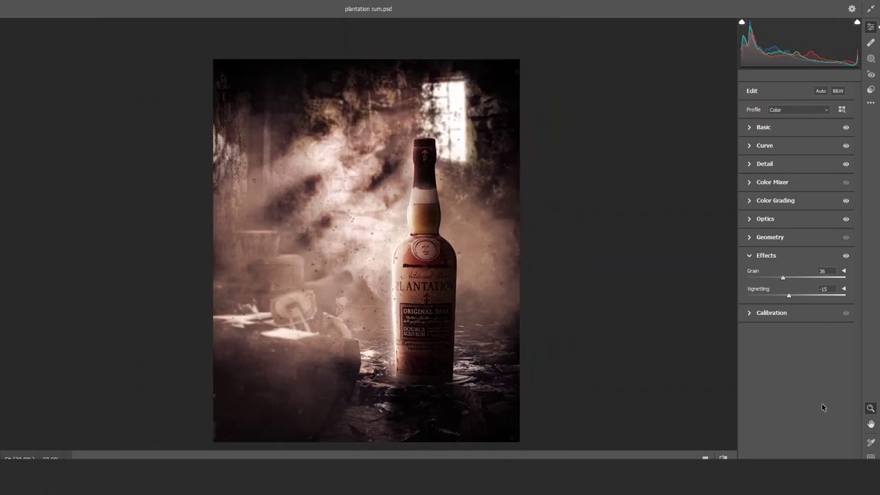
key(Return)
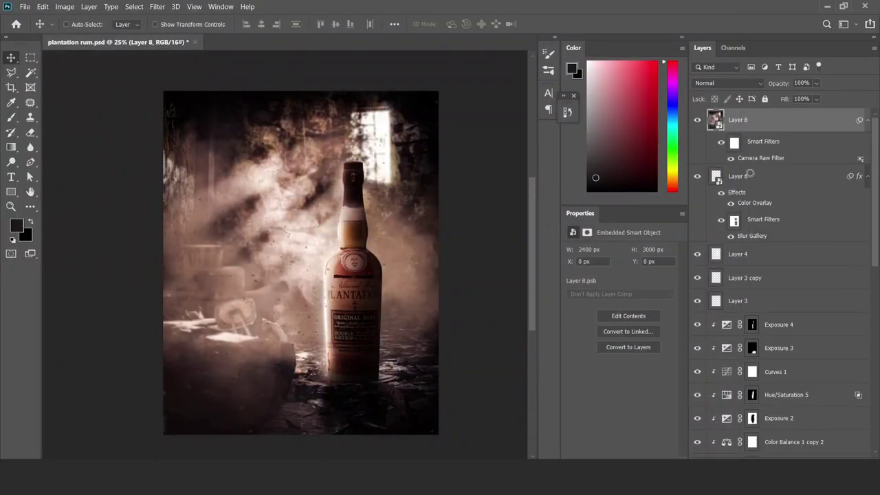
Duplicate the merged layer, apply a 5 px High Pass, and blend it Overlay at 50%
key(ctrl+j)
click(157, 6)
mouse_move(166, 212)
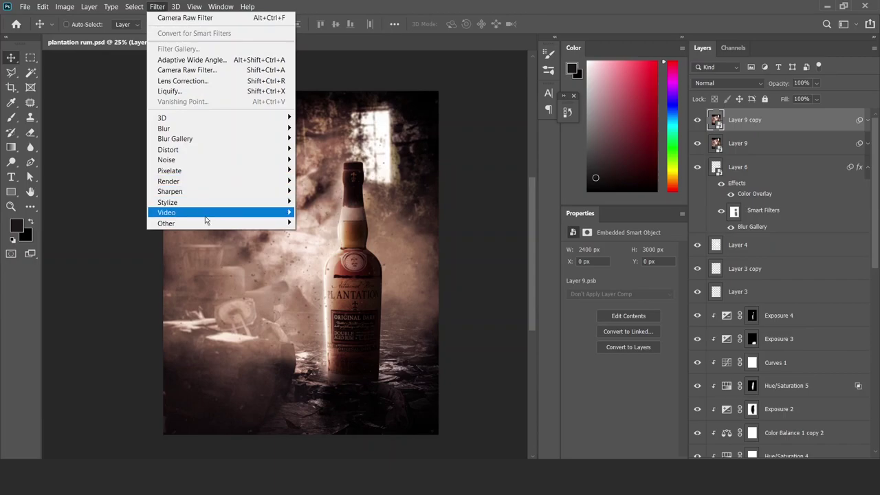
click(320, 233)
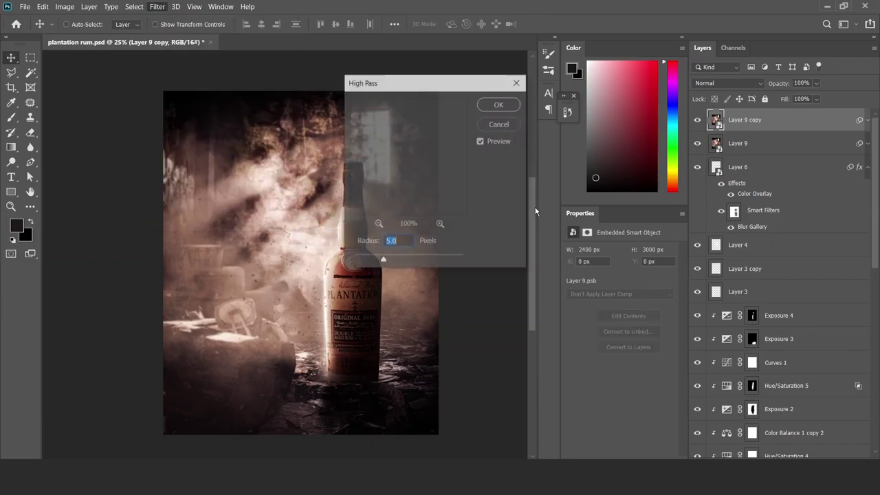
key(Return)
click(728, 83)
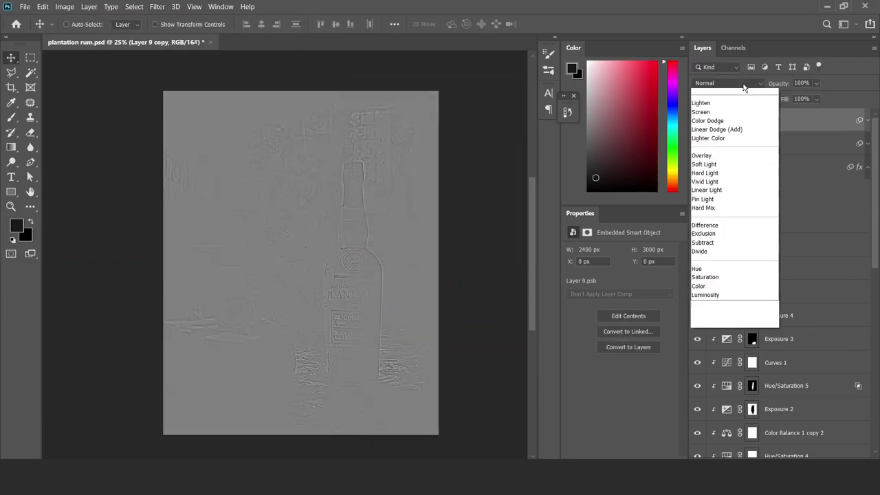
click(711, 223)
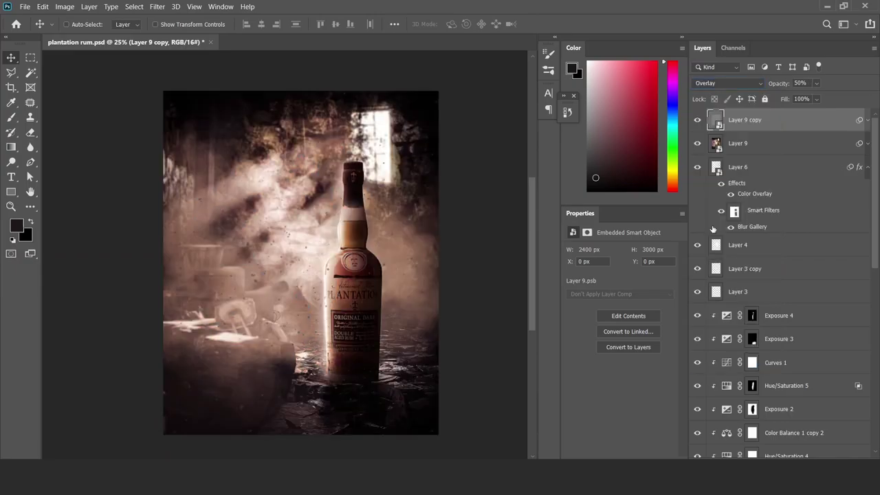
Commit the placed logo and blend out its white background in Blending Options
key(Return)
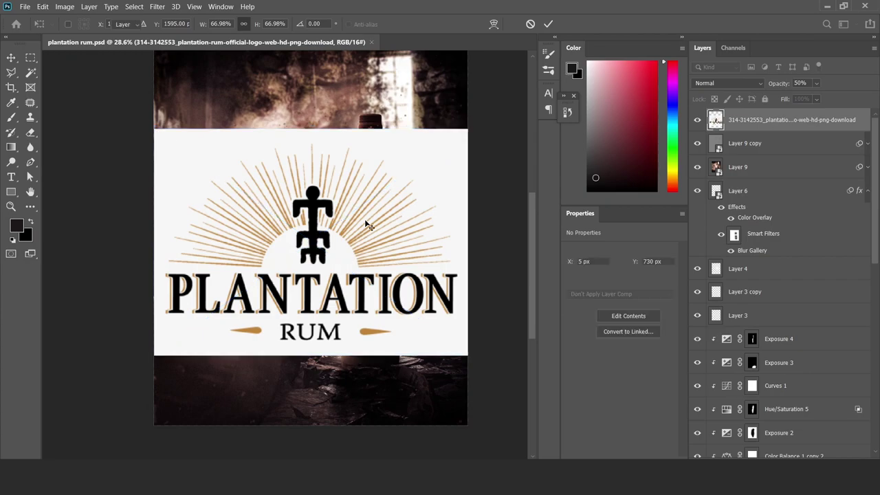
double_click(863, 129)
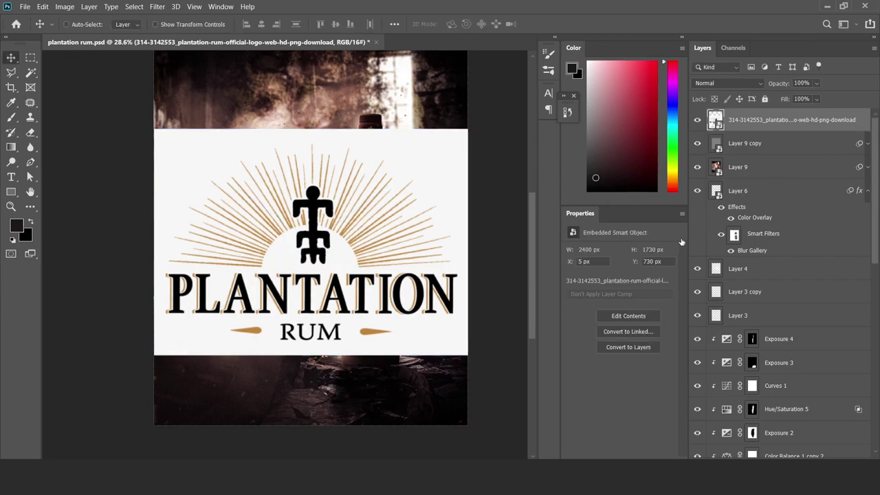
drag(715, 300, 682, 298)
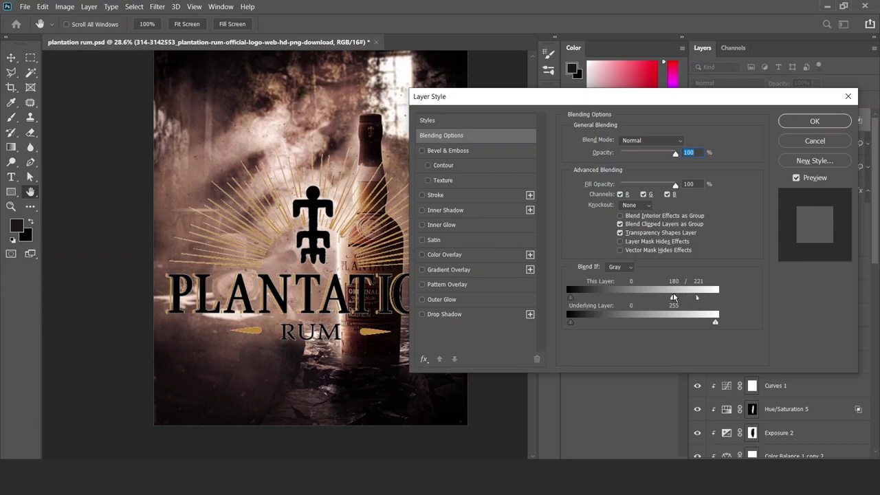
click(815, 122)
Shrink the logo to about 14% and move it toward the upper left
key(ctrl+0)
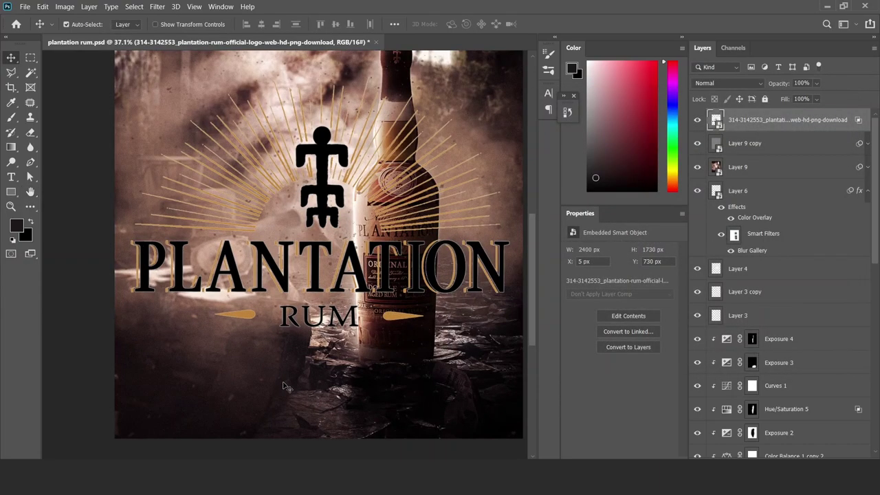
key(ctrl+t)
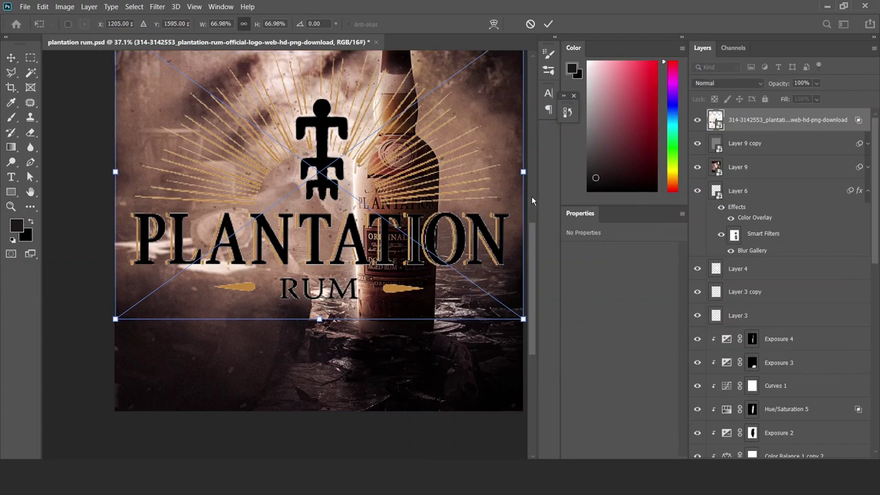
drag(523, 172, 361, 172)
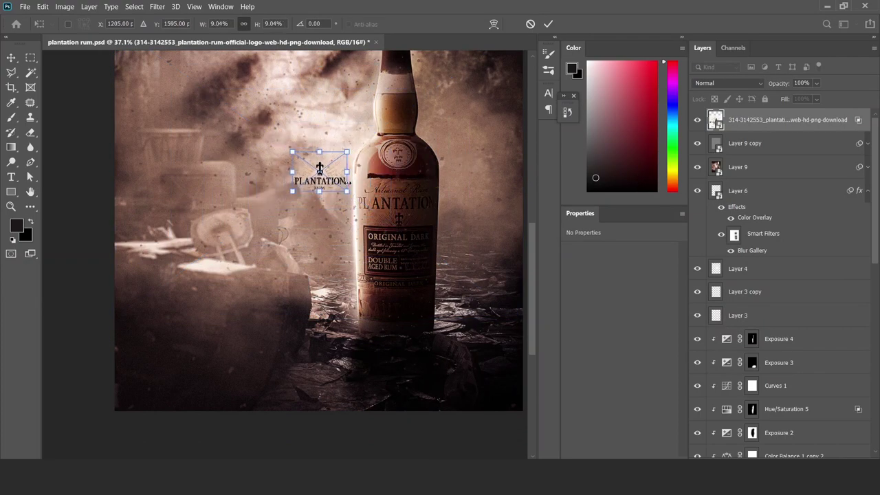
key(Return)
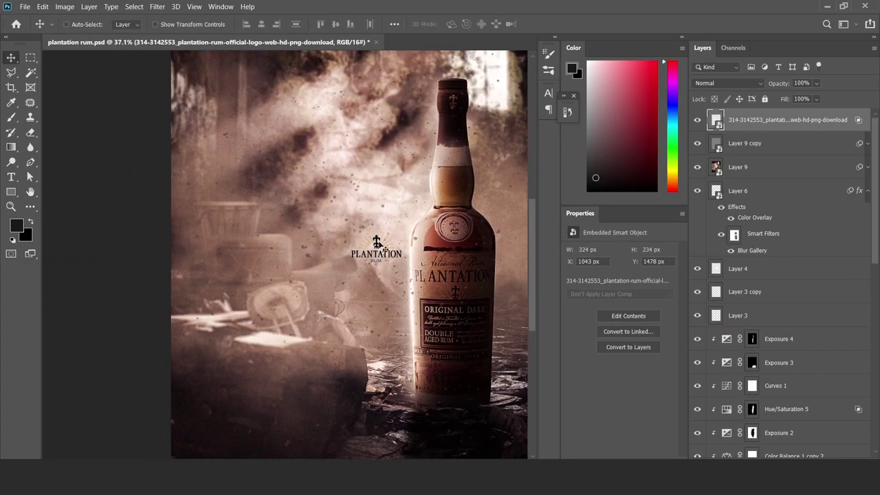
drag(377, 242, 280, 163)
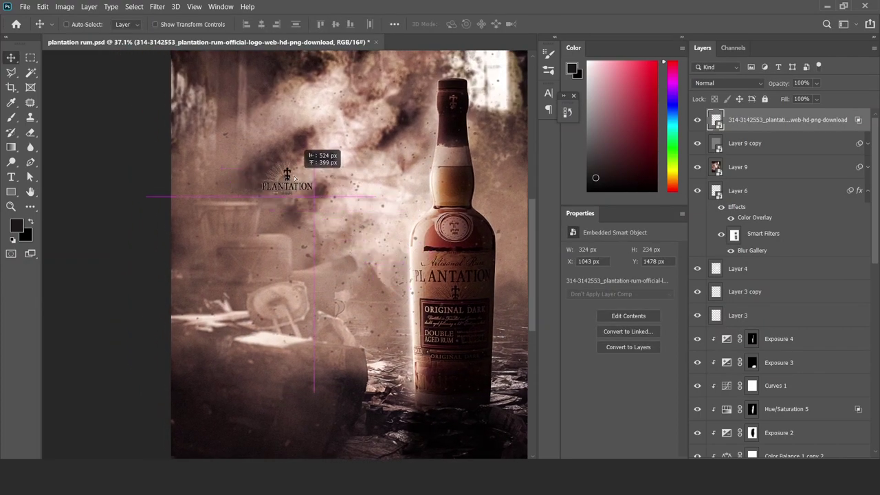
key(ctrl+t)
key(Return)
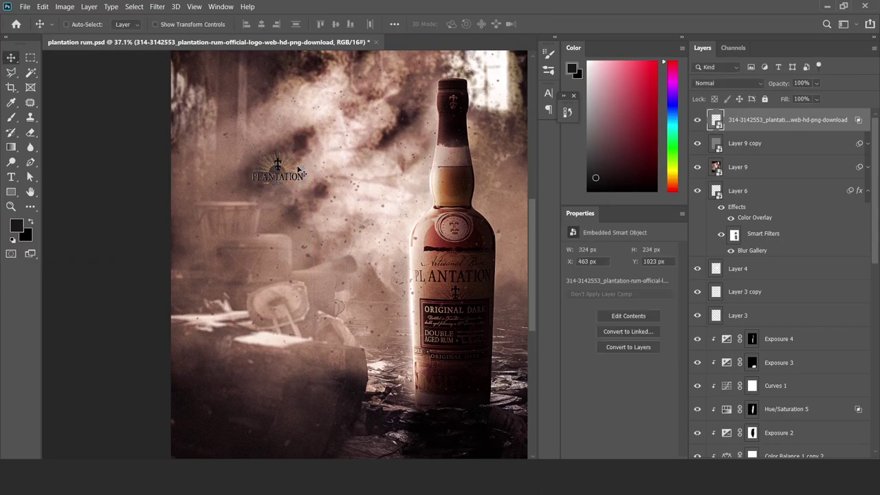
Add a white Color Overlay layer style to the logo
double_click(865, 123)
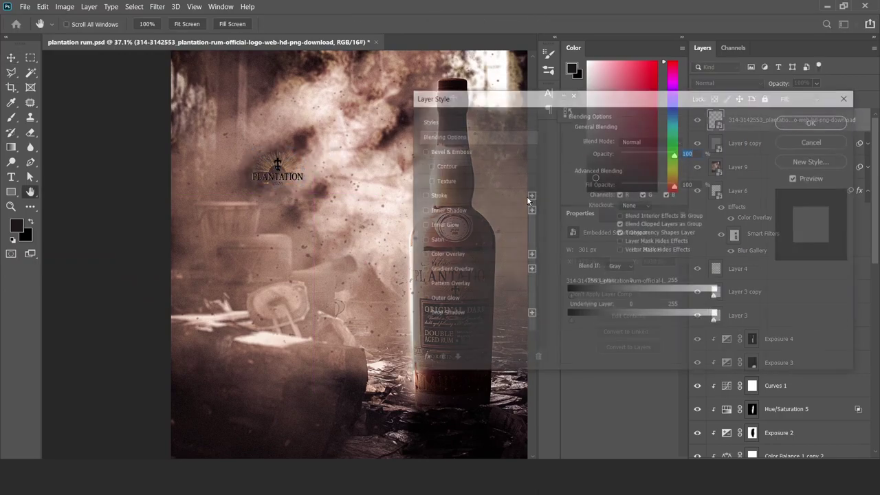
click(460, 255)
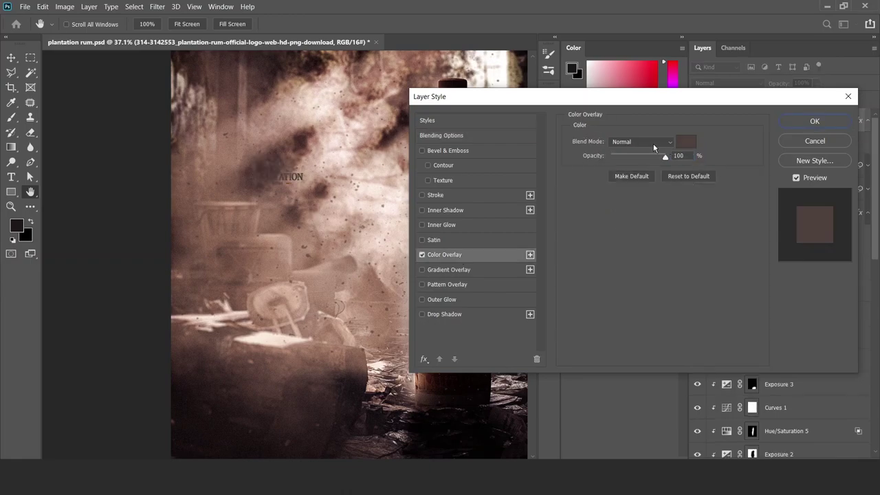
click(686, 142)
click(500, 95)
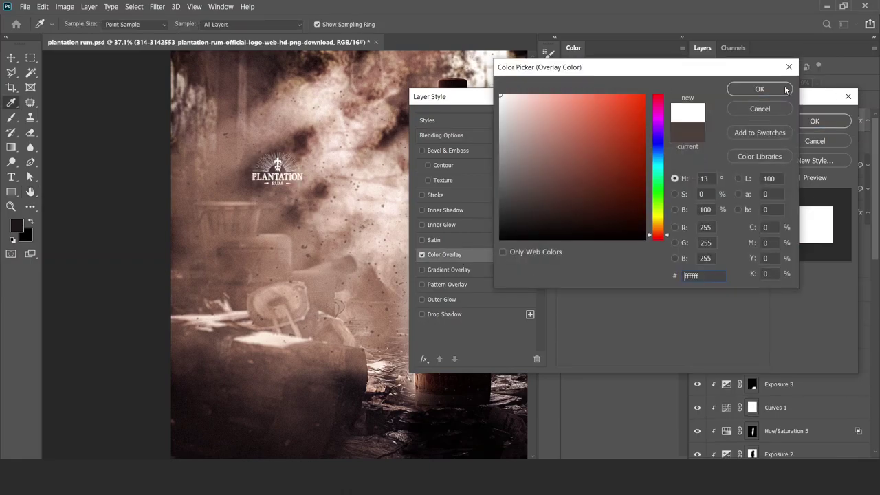
click(760, 89)
click(815, 121)
Enlarge the white logo to about 121%
key(ctrl+t)
drag(304, 147, 350, 121)
key(Return)
scroll(250, 180, up, 3)
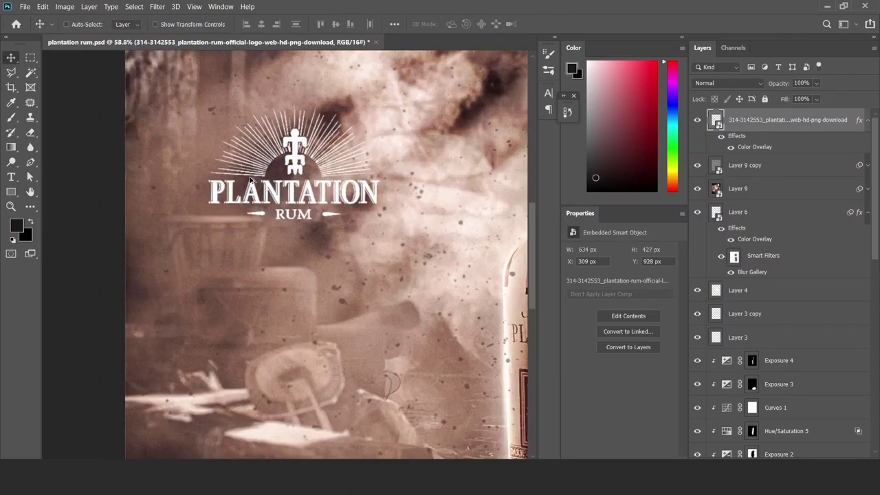
scroll(251, 180, up, 2)
scroll(251, 180, down, 3)
scroll(251, 180, down, 2)
scroll(251, 181, down, 1)
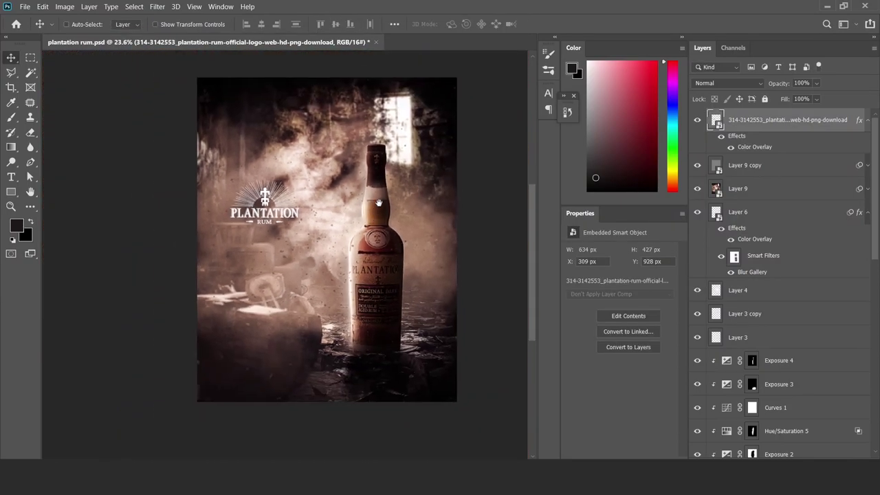
Move the logo into the poster's top-left corner and shrink it to fit
key(ctrl+t)
key(Return)
drag(297, 200, 279, 110)
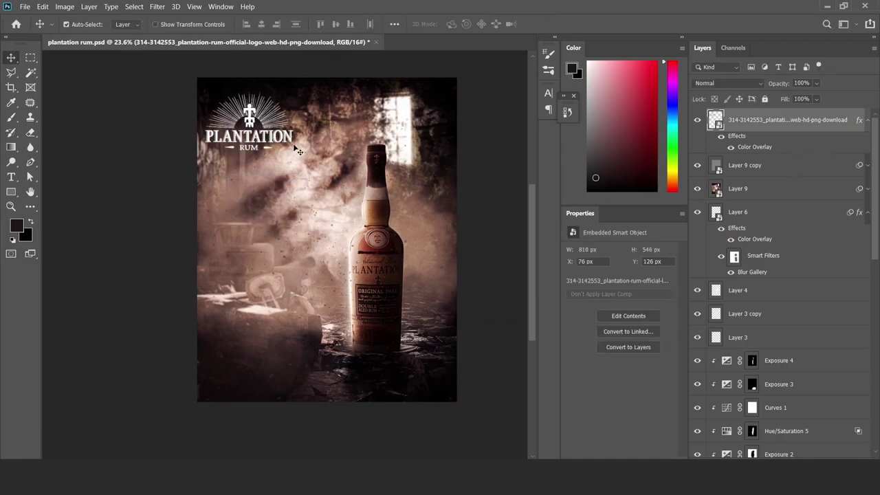
key(ctrl+t)
mouse_move(296, 153)
mouse_down()
mouse_move(257, 110)
mouse_move(266, 113)
mouse_up()
key(Return)
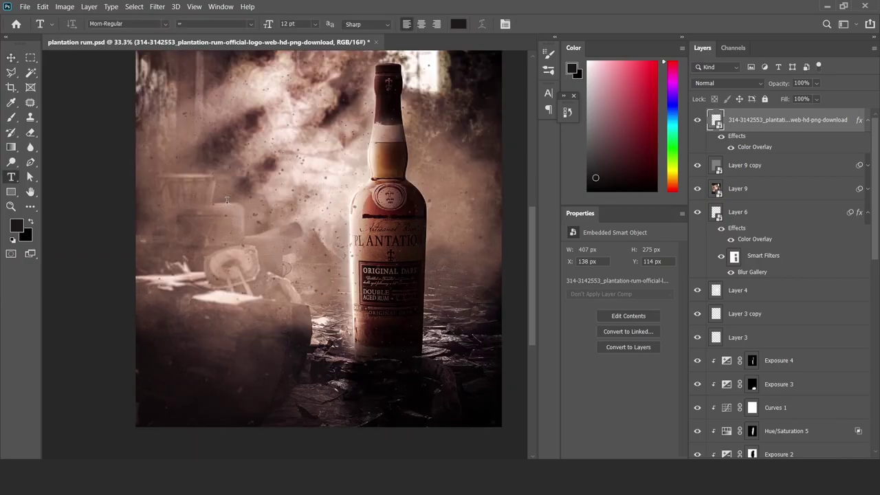
Create a 'THE' text layer left of the bottle and enlarge it
click(226, 200)
text(THE GOLDEN LIQUID)
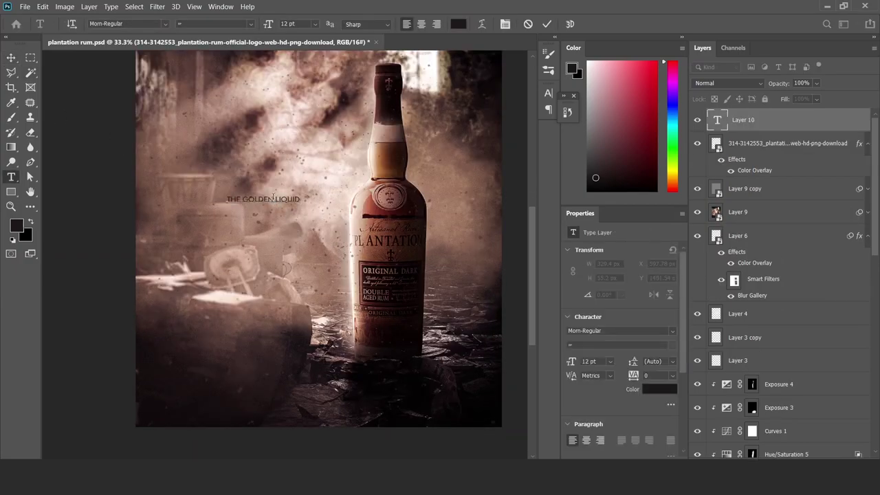
key(BackSpace)
click(11, 57)
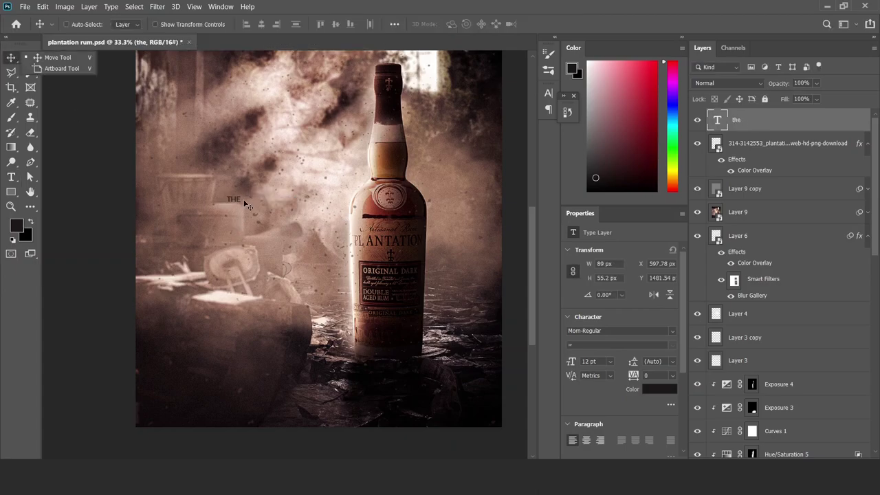
key(ctrl+t)
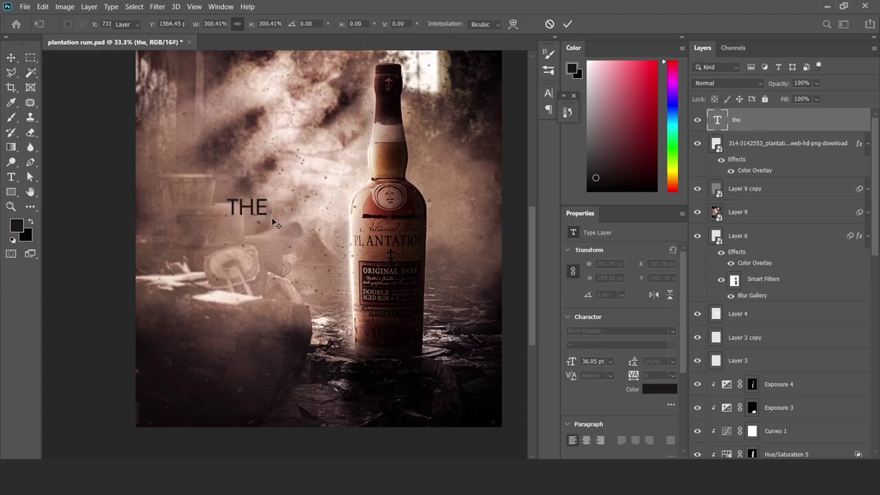
key(Return)
Duplicate it below as 'golden liquid', scale it down, and select both title layers
drag(271, 218, 255, 216)
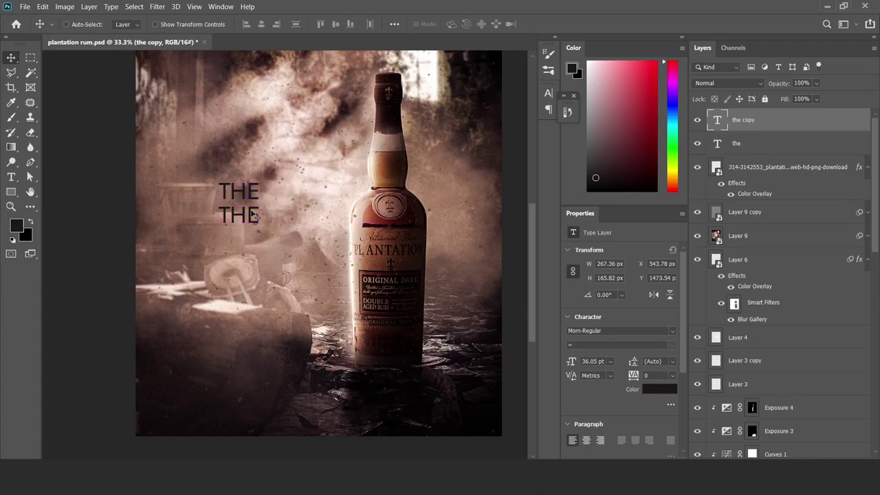
text(golden liquid)
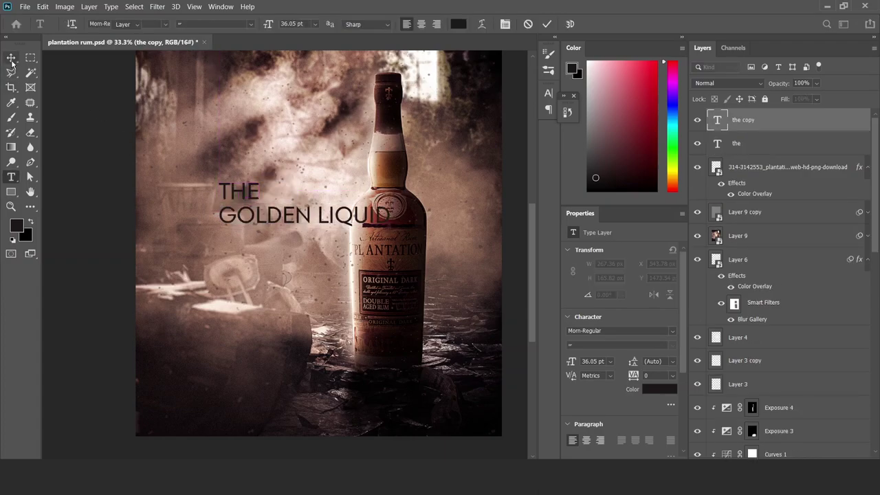
click(11, 56)
mouse_move(423, 241)
mouse_down()
mouse_move(350, 221)
mouse_move(350, 211)
mouse_up()
key(ctrl+t)
key(Return)
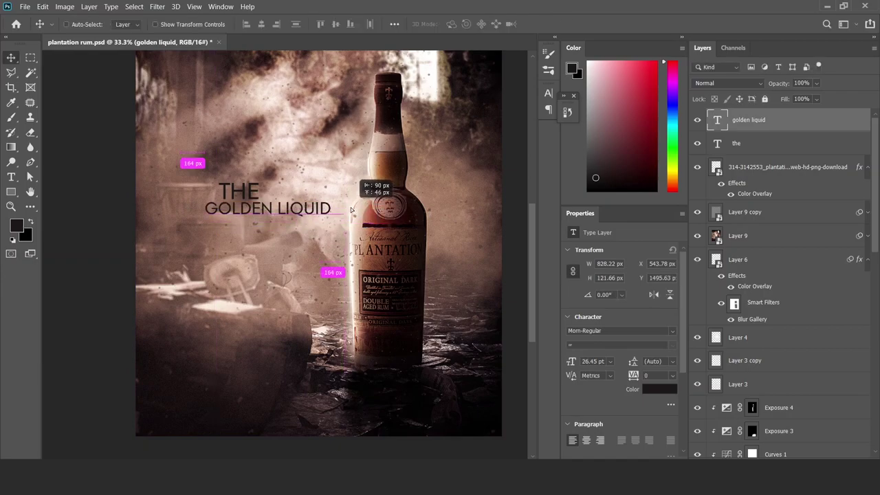
scroll(347, 206, up, 1)
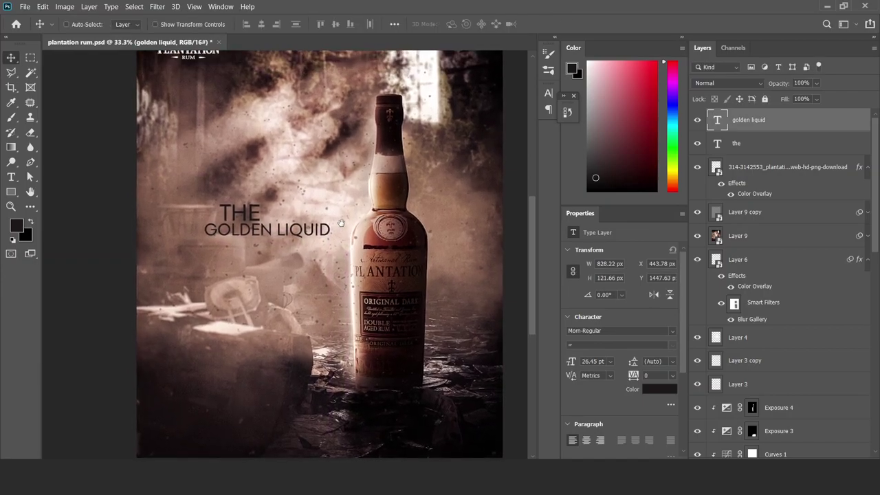
shift+click(765, 146)
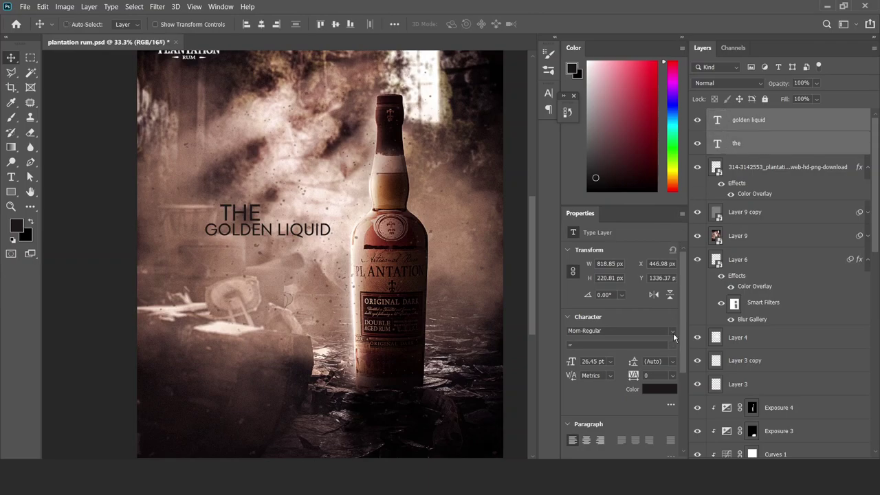
Set both title layers in Georgia, scale them up about 112%, and hide panels to view the poster
click(673, 331)
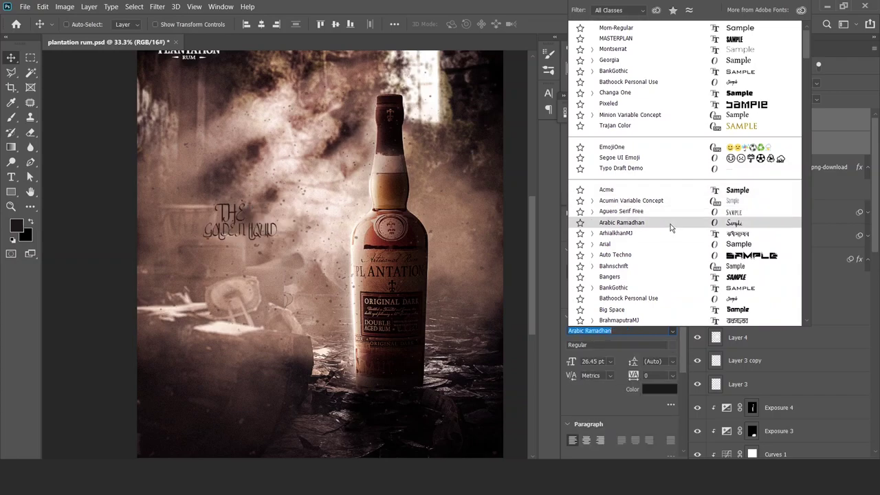
click(691, 68)
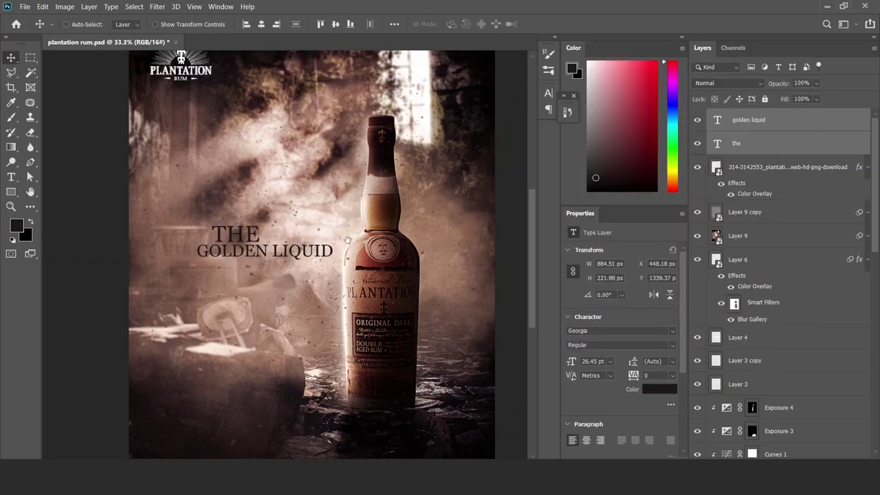
mouse_move(359, 222)
mouse_down()
mouse_move(351, 242)
mouse_move(297, 267)
mouse_move(266, 246)
mouse_up()
key(ctrl+t)
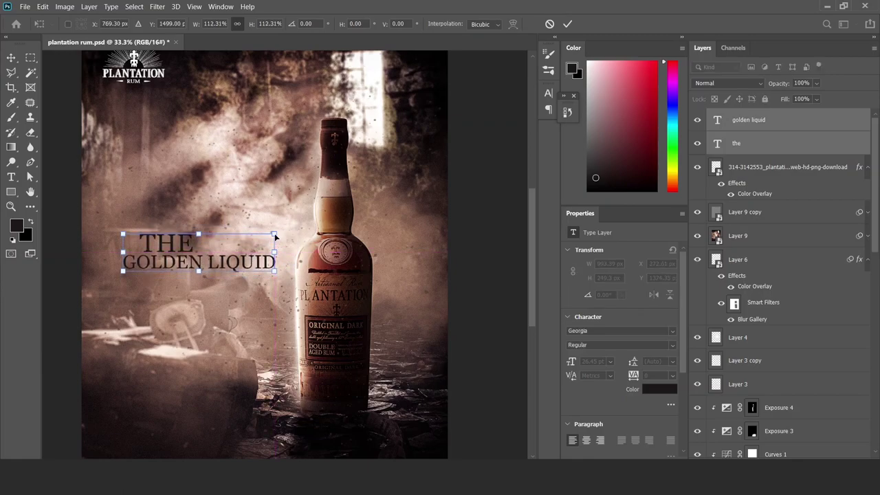
key(Return)
key(Tab)
key(ctrl+0)
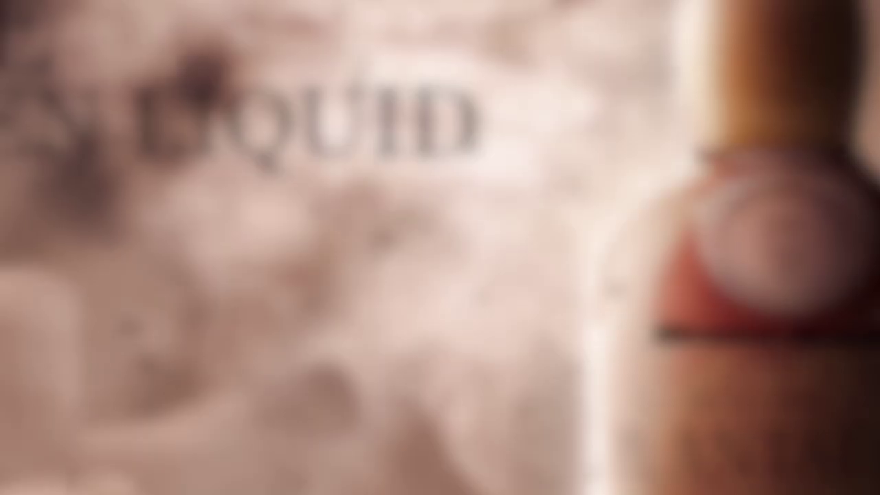